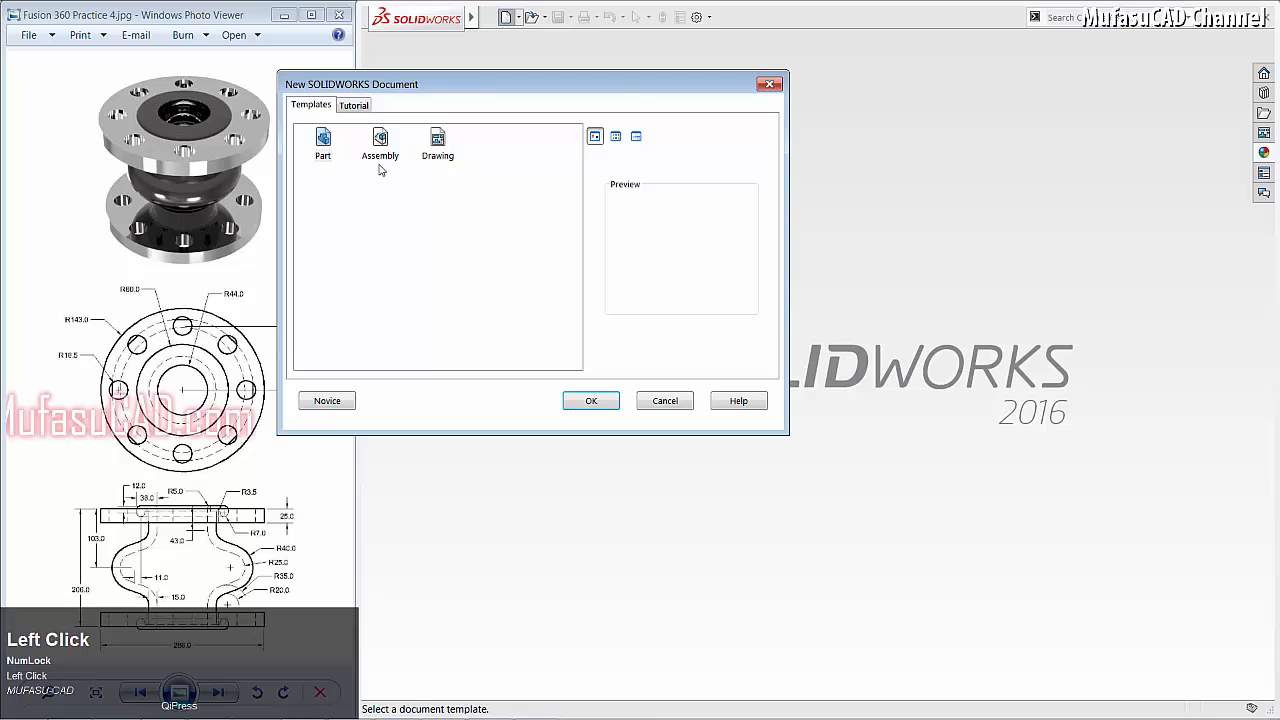
Step: Create a new part document and start a sketch on the Front Plane
click(600, 401)
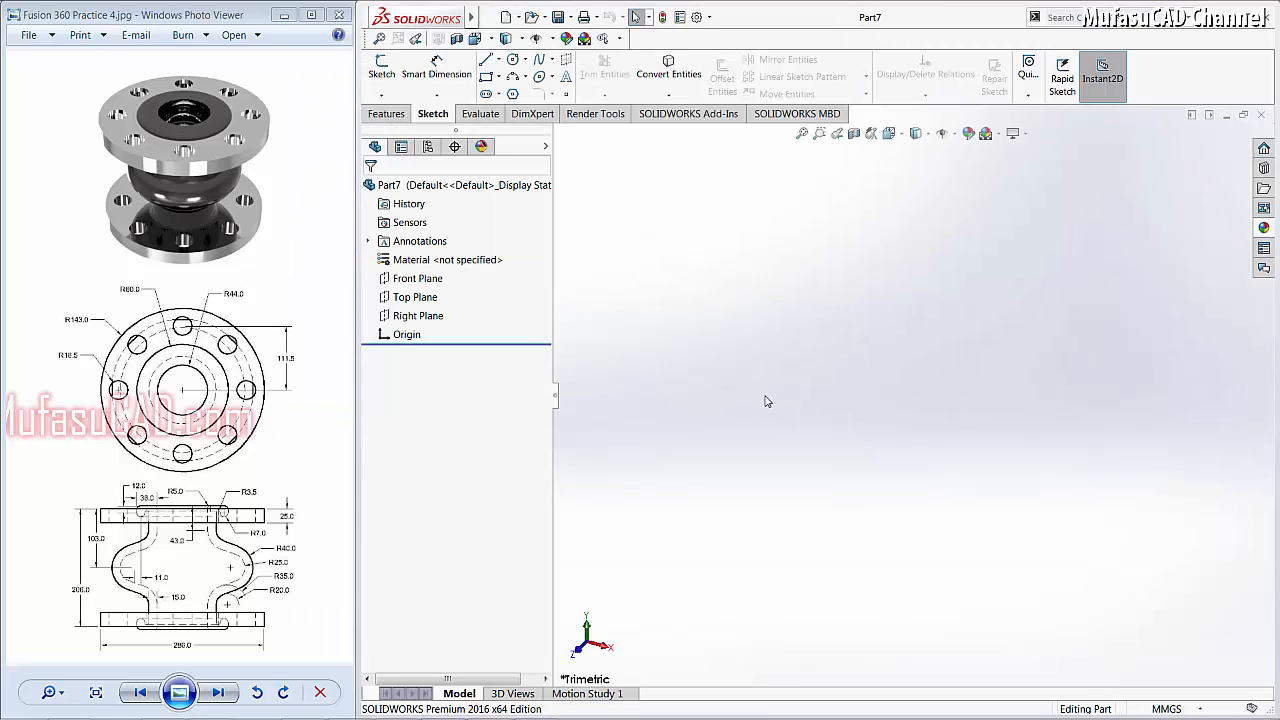
click(381, 67)
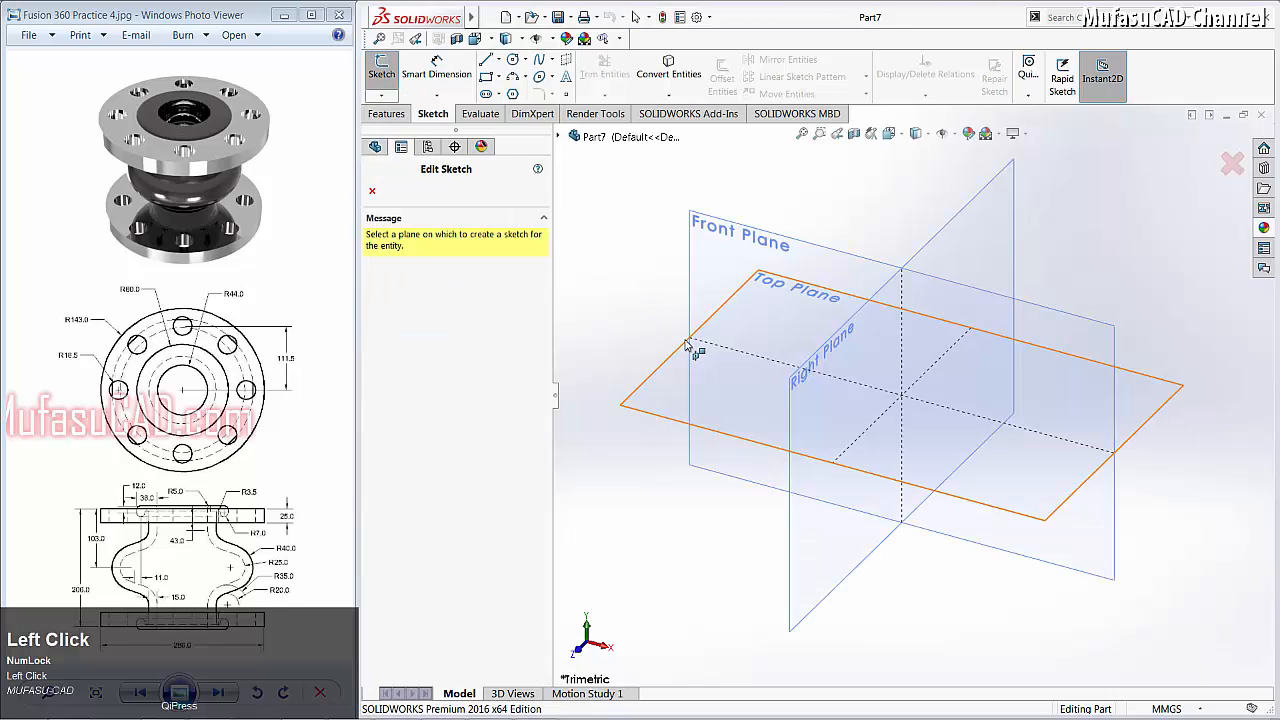
click(718, 246)
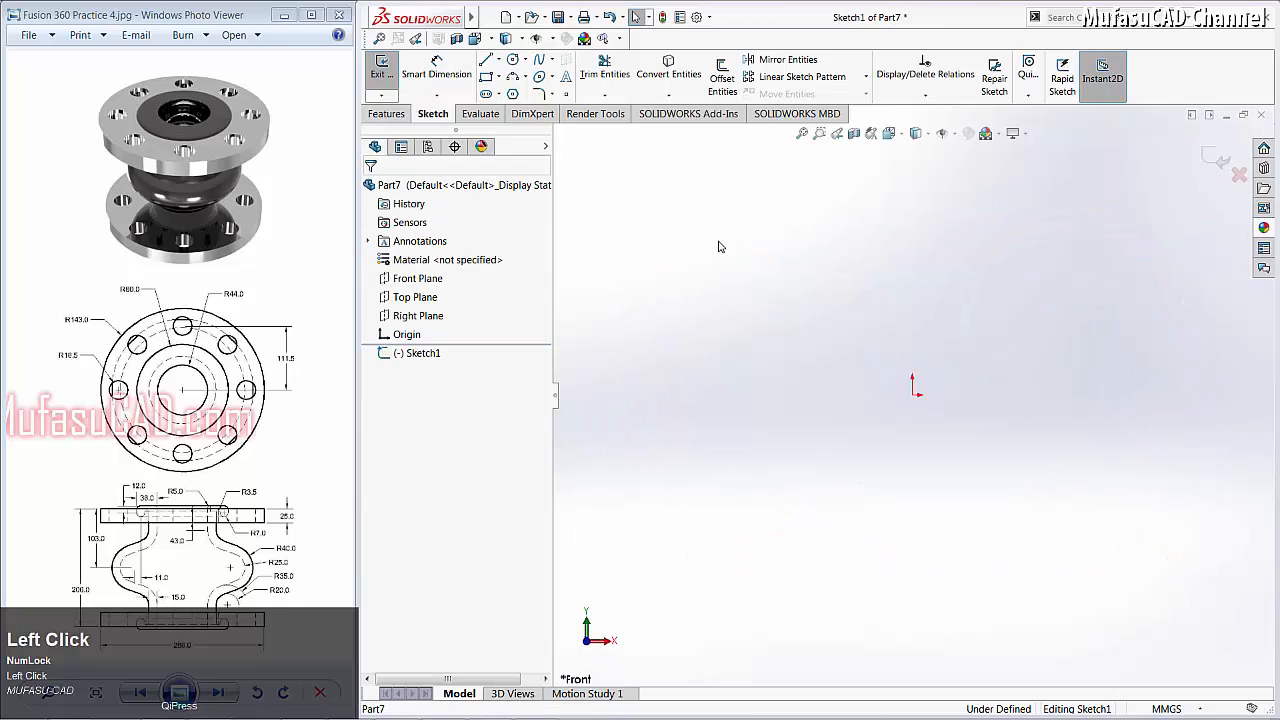
Step: Sketch a stepped chain of six horizontal and vertical lines from the origin, starting about 62 mm leftward and ending with a long downward line
click(485, 60)
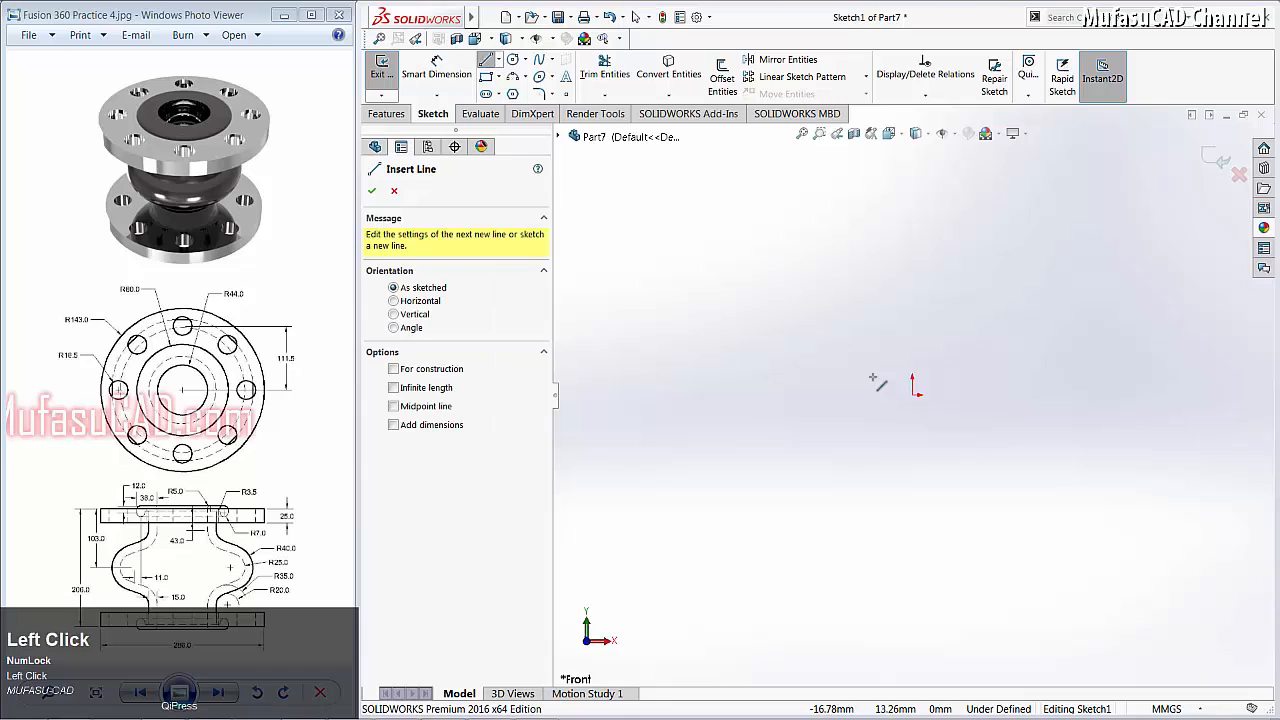
click(912, 394)
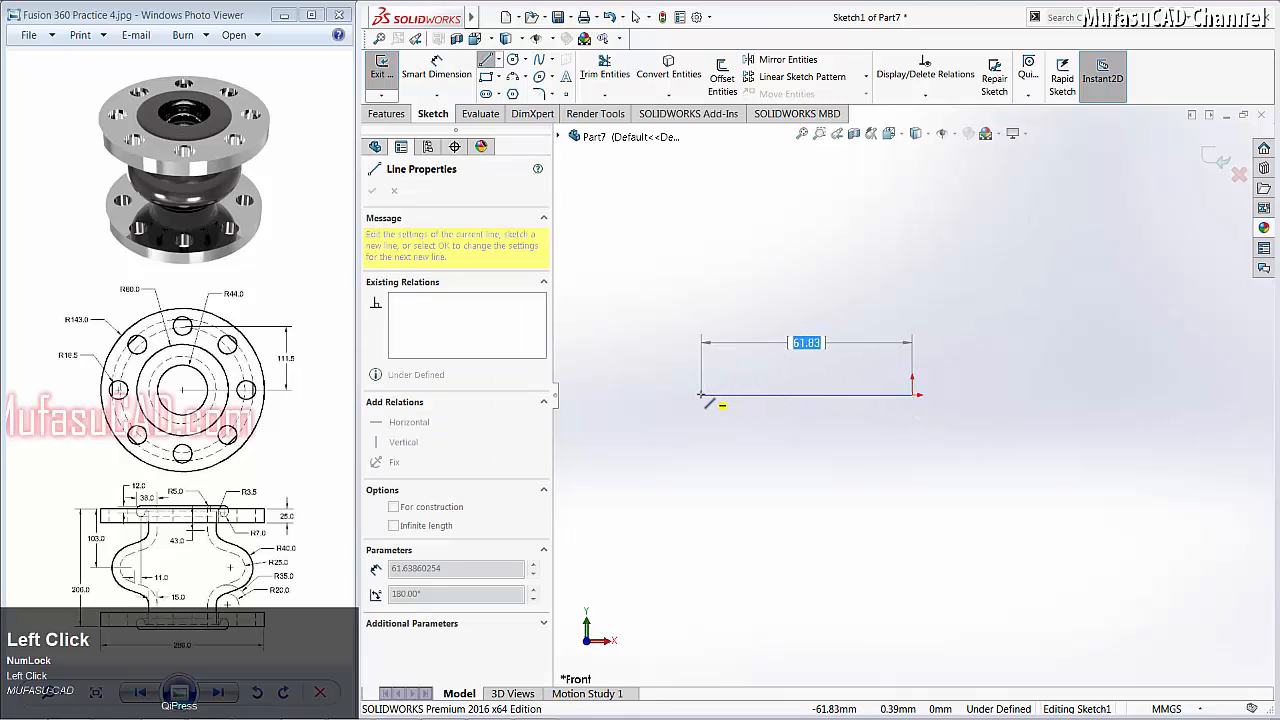
click(700, 394)
click(700, 471)
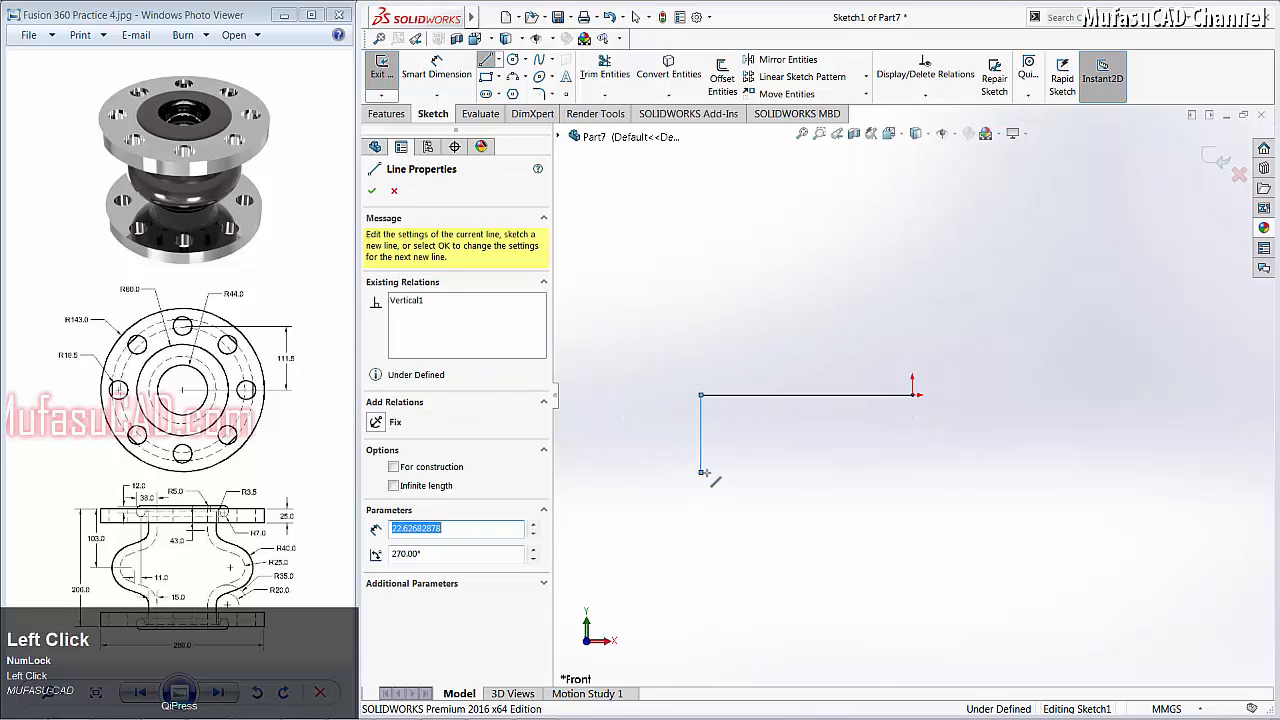
click(776, 471)
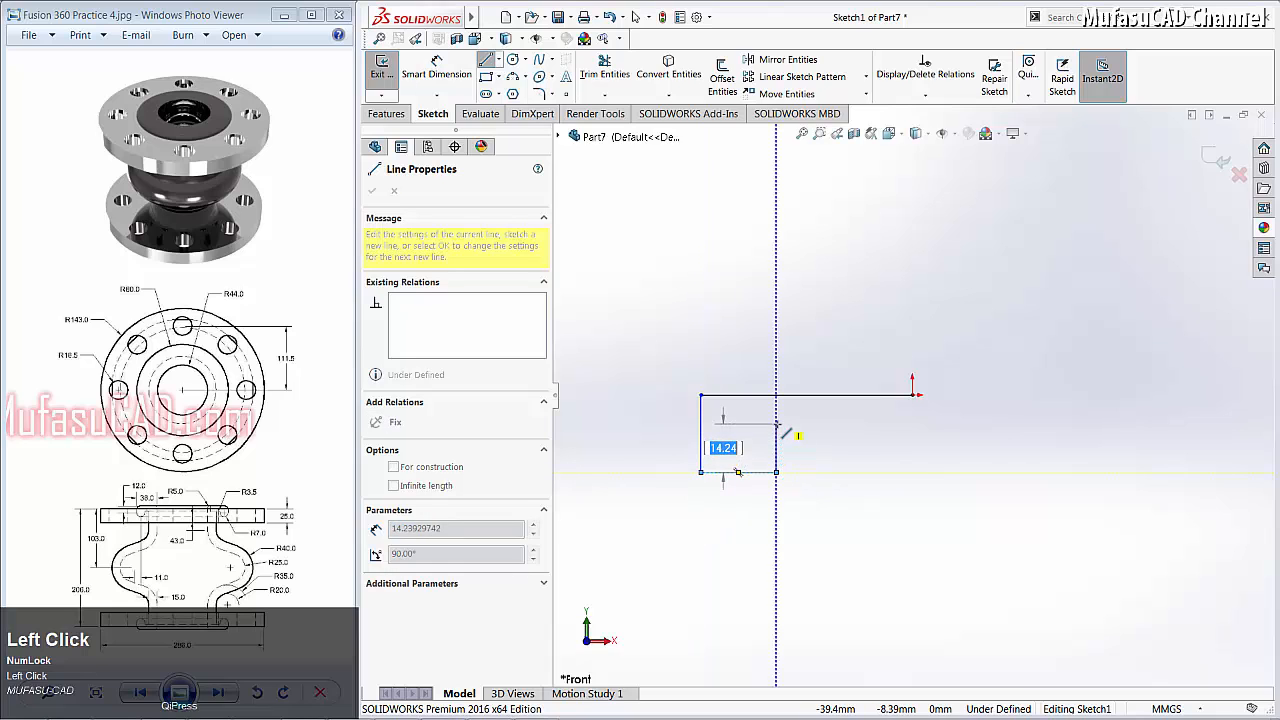
click(776, 424)
click(831, 424)
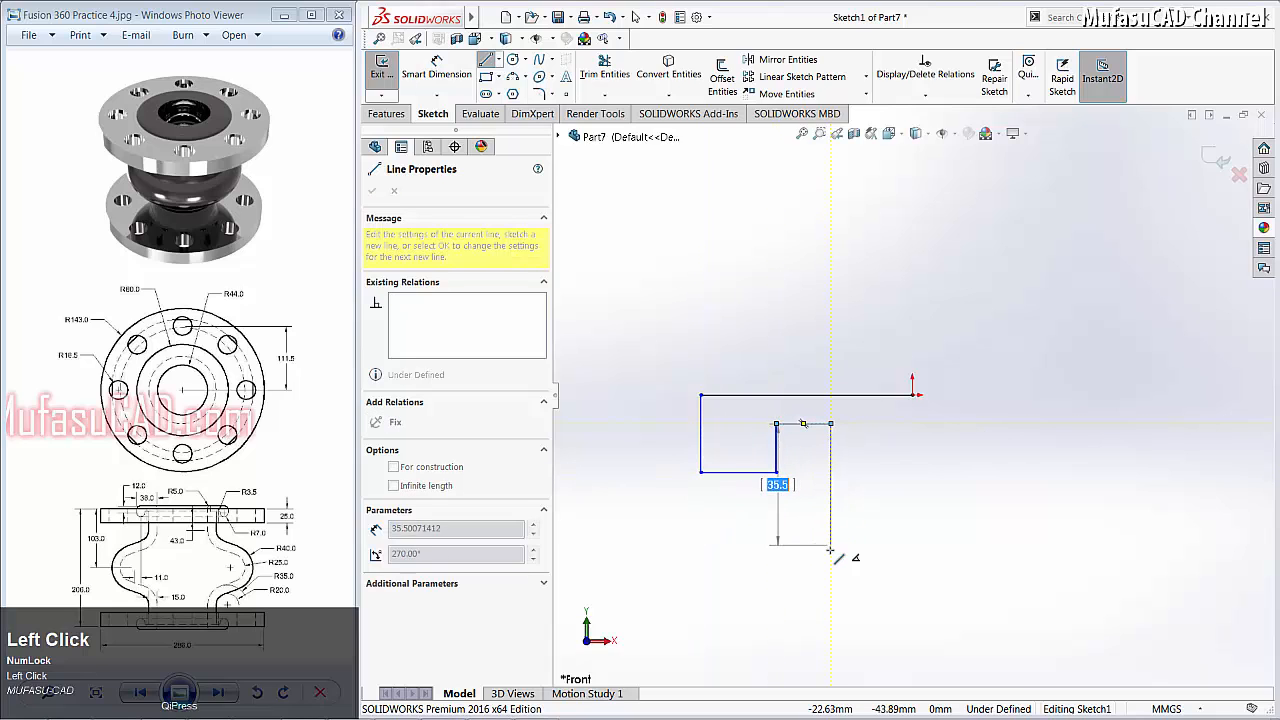
click(831, 552)
right_click(890, 447)
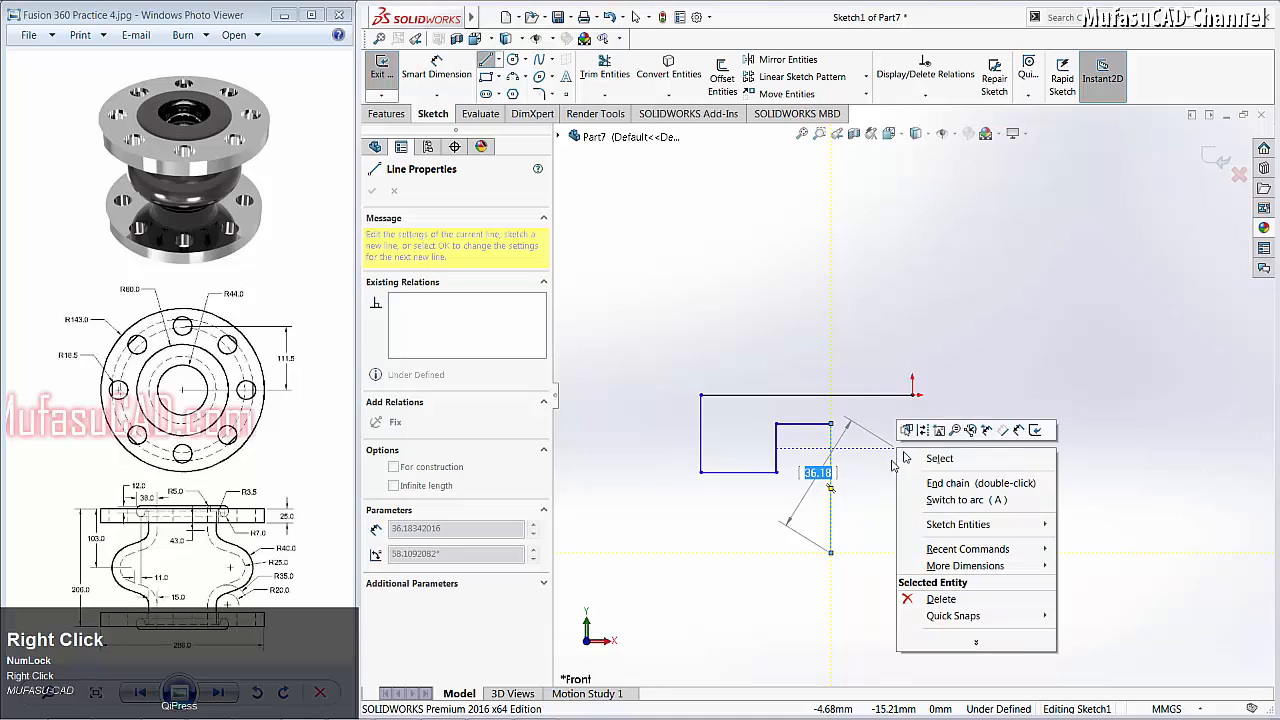
click(928, 460)
Step: Dimension the long horizontal line starting at the origin as 75 mm
scroll(774, 485, down, 3)
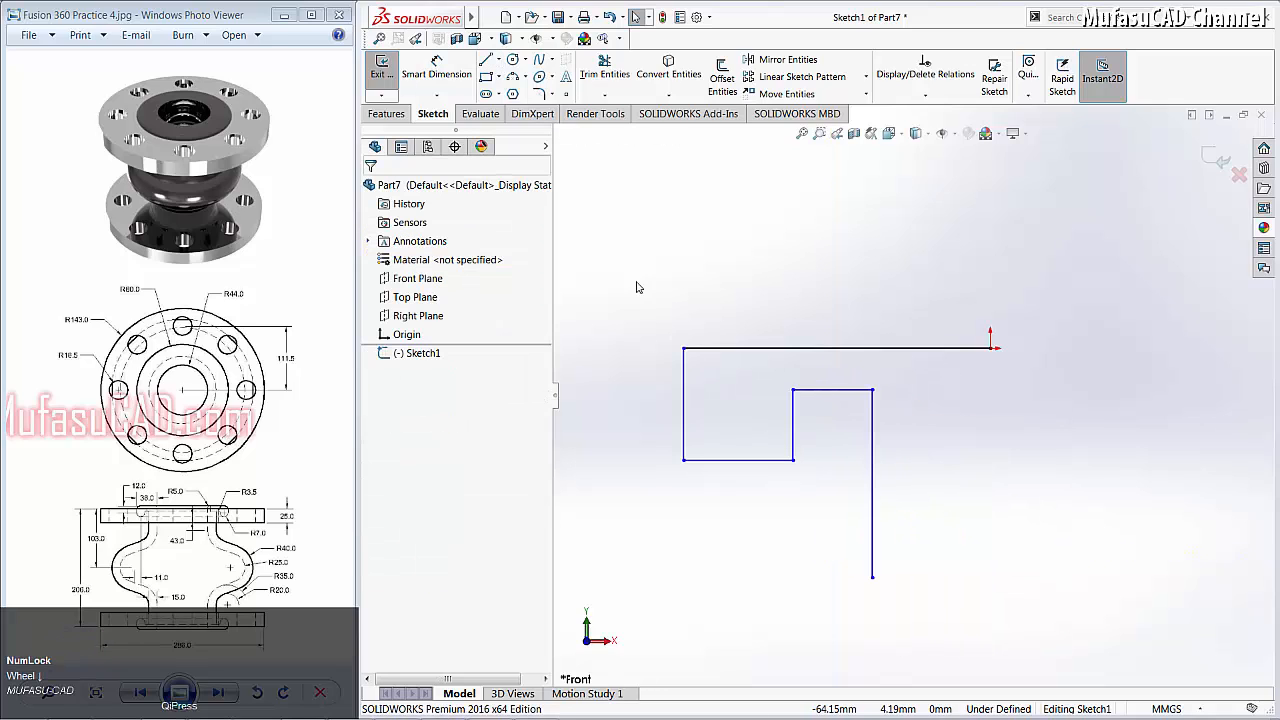
click(436, 70)
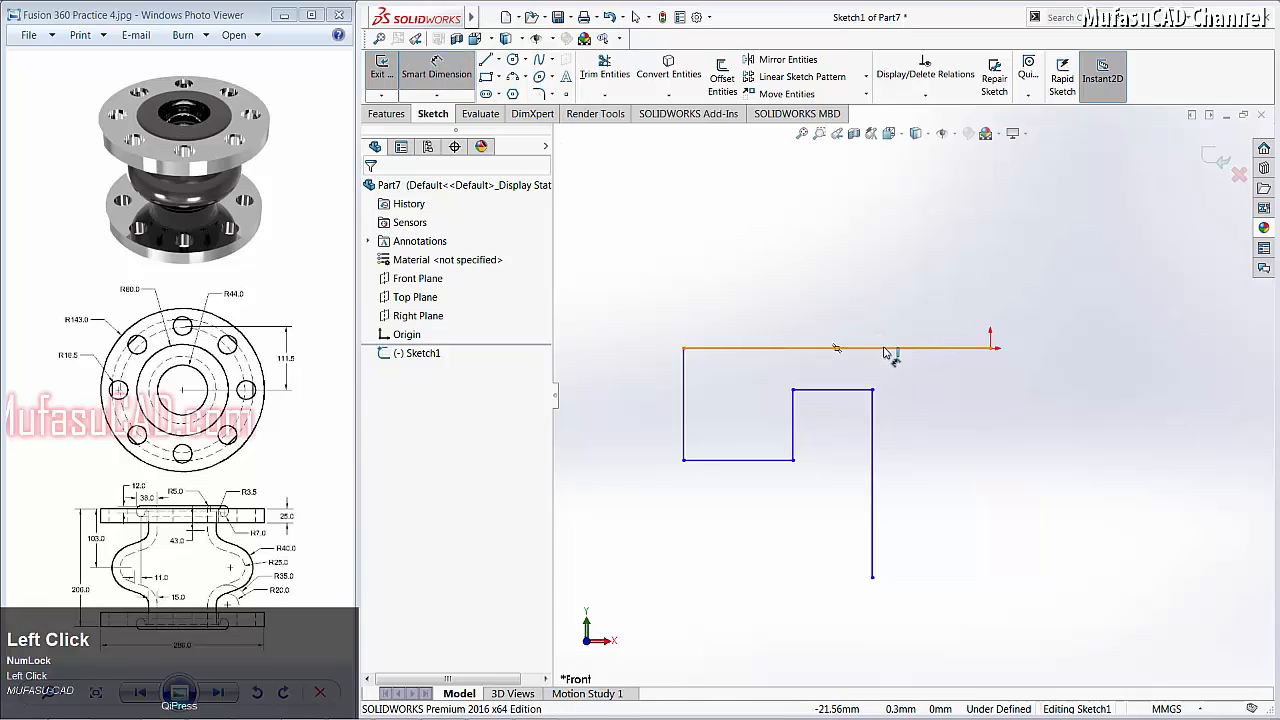
click(885, 352)
click(880, 310)
text(7)
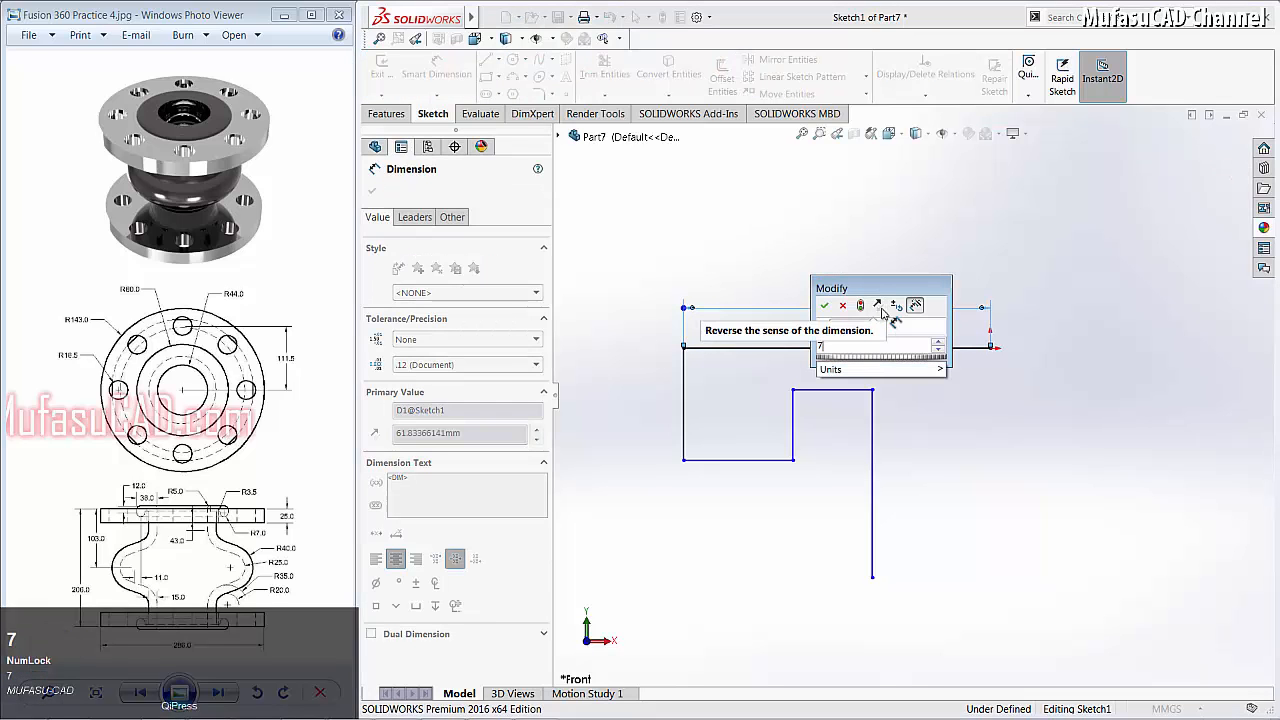
text(5)
click(827, 307)
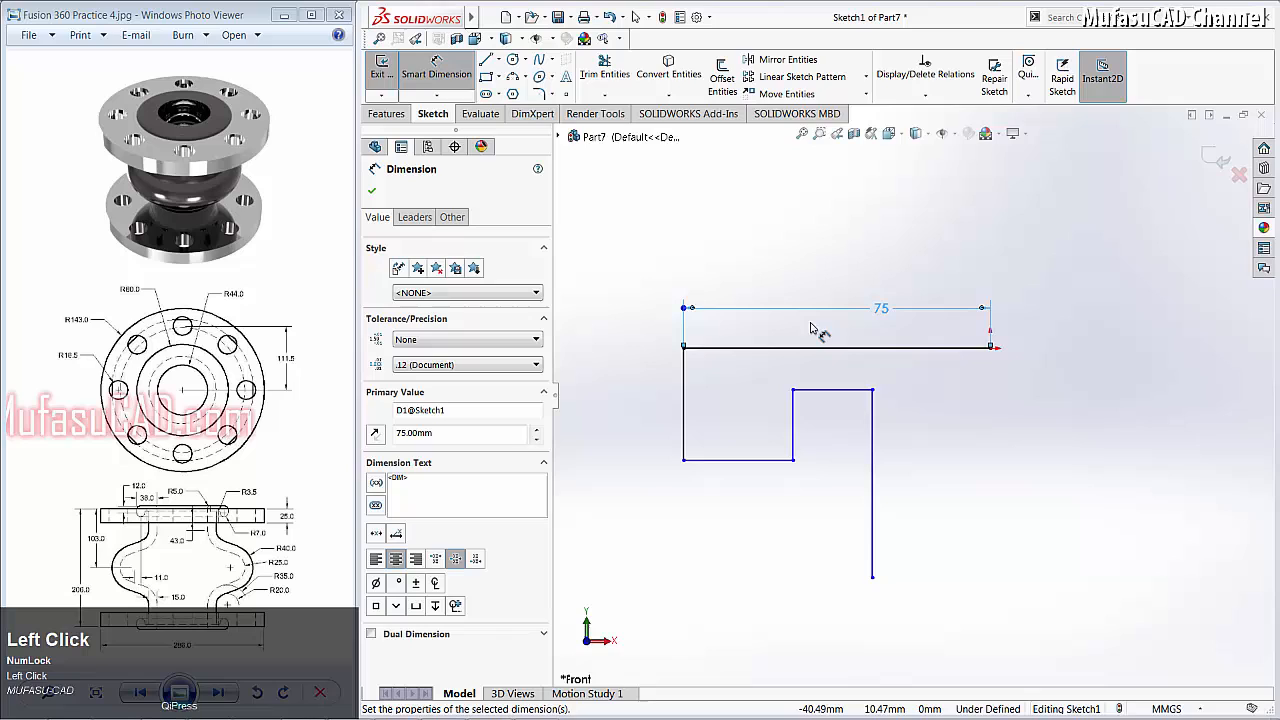
Step: Dimension the outer vertical line as 19 mm and the short horizontal line at its lower end as 14 mm
click(685, 397)
click(640, 400)
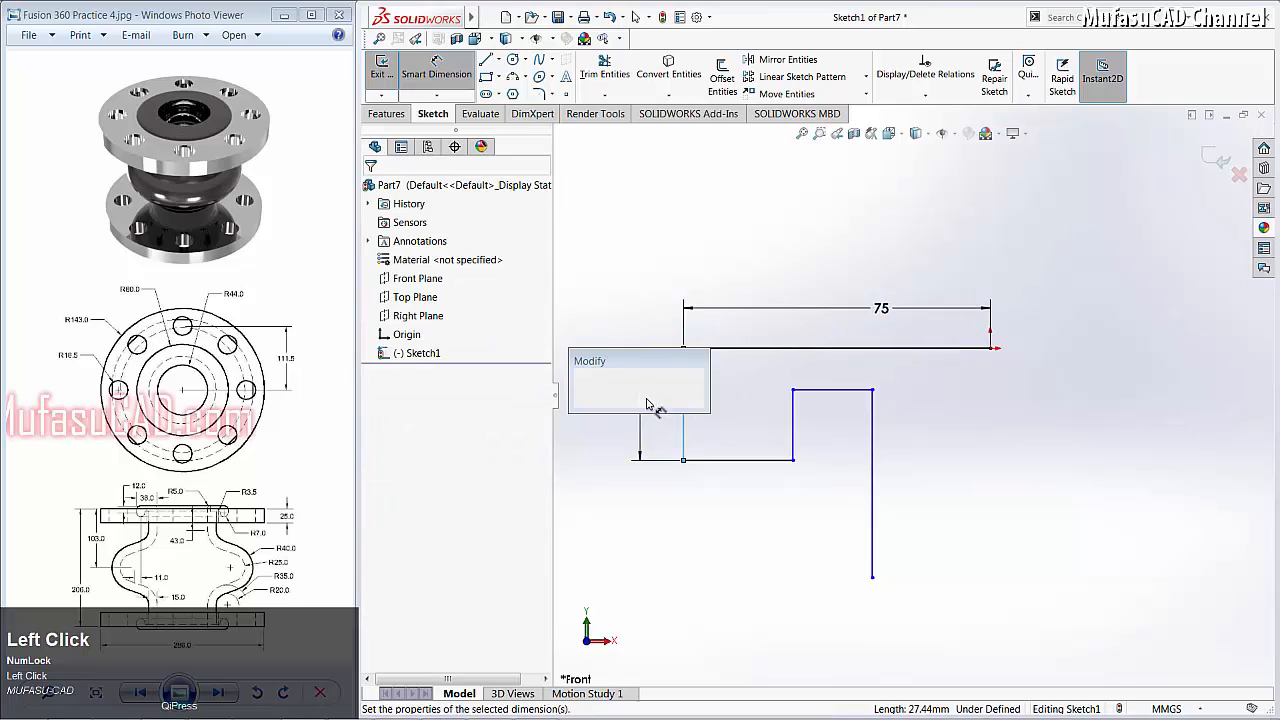
text(19)
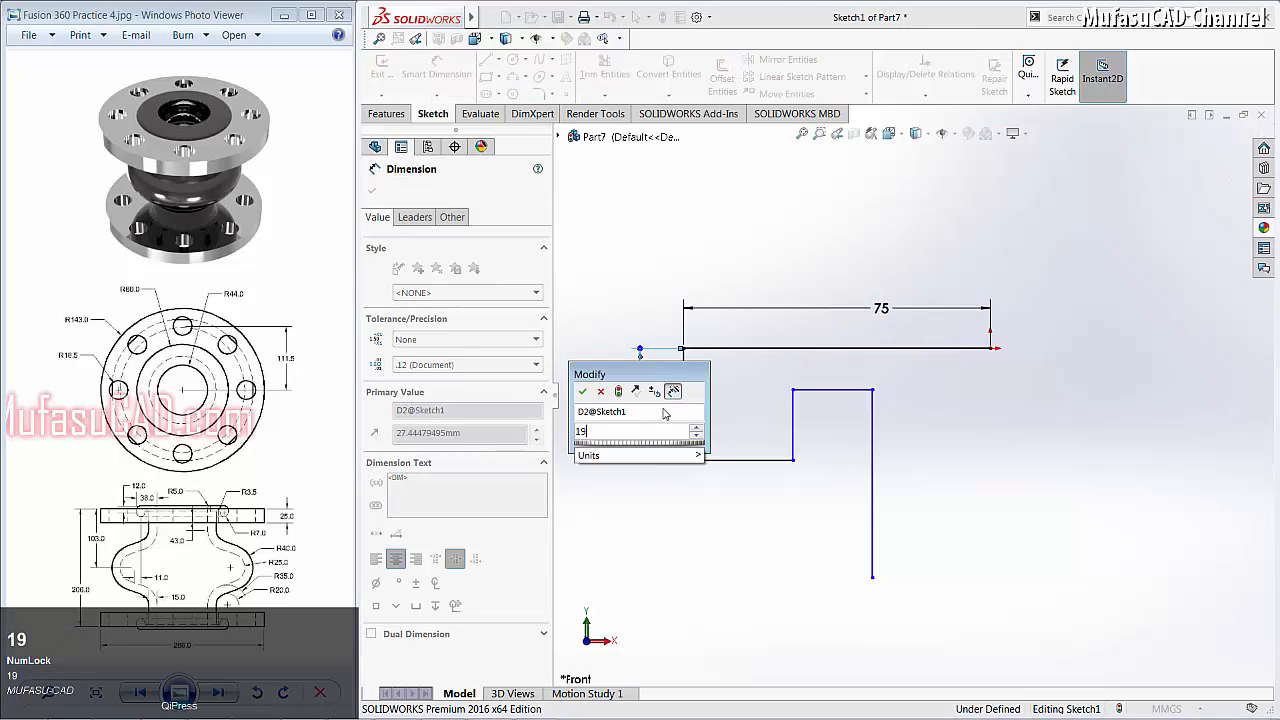
click(582, 391)
click(722, 428)
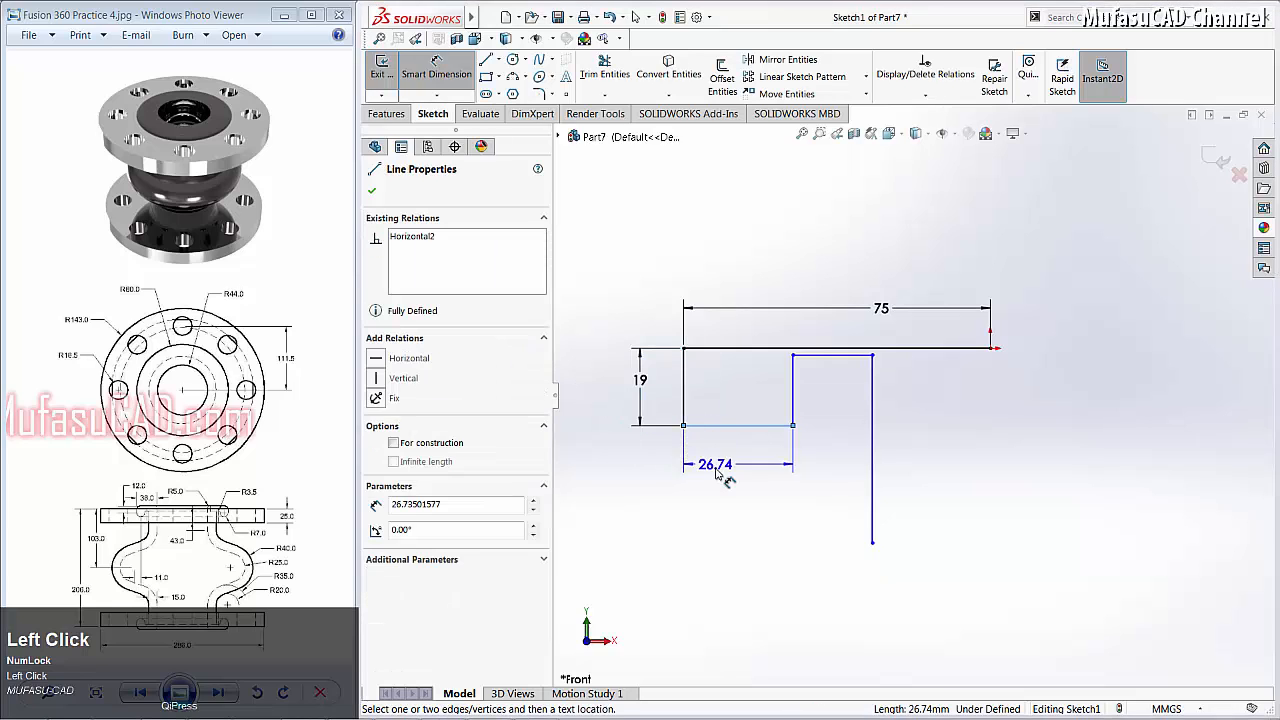
click(710, 468)
text(14)
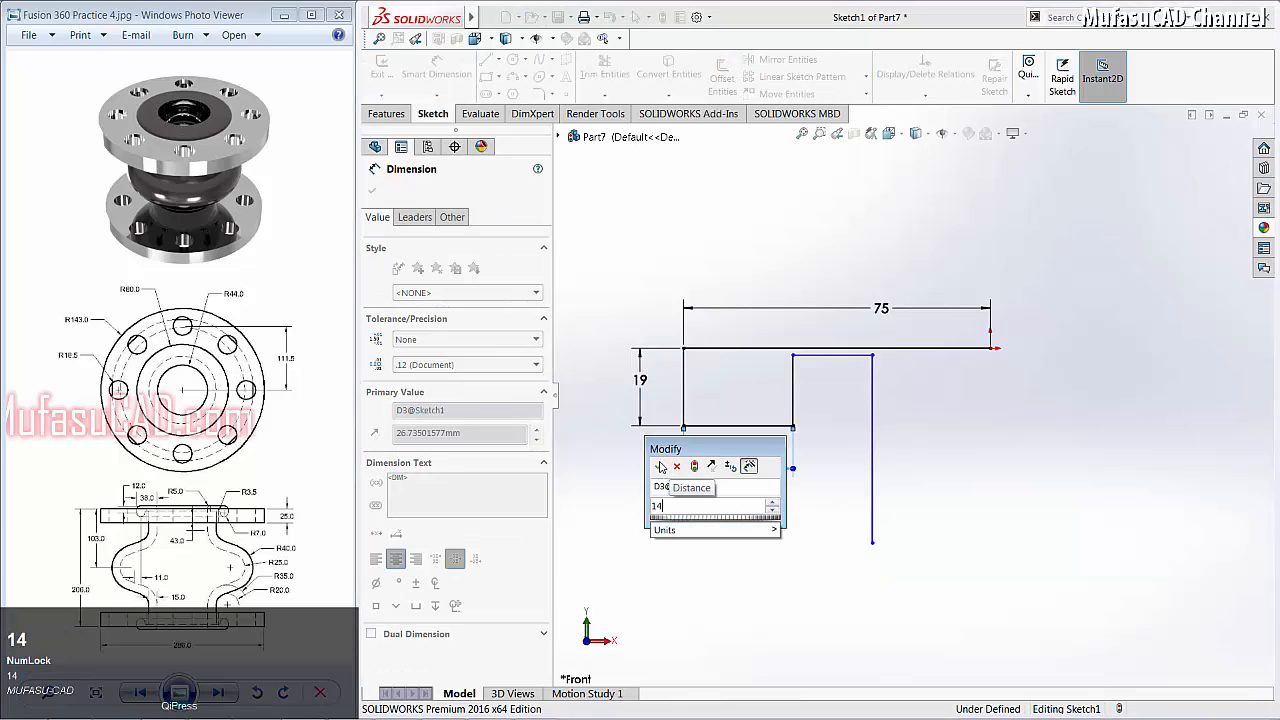
click(658, 468)
Step: Dimension the short inner vertical line as 10.5 mm and the horizontal line joining it to the long vertical as 7 mm
click(741, 388)
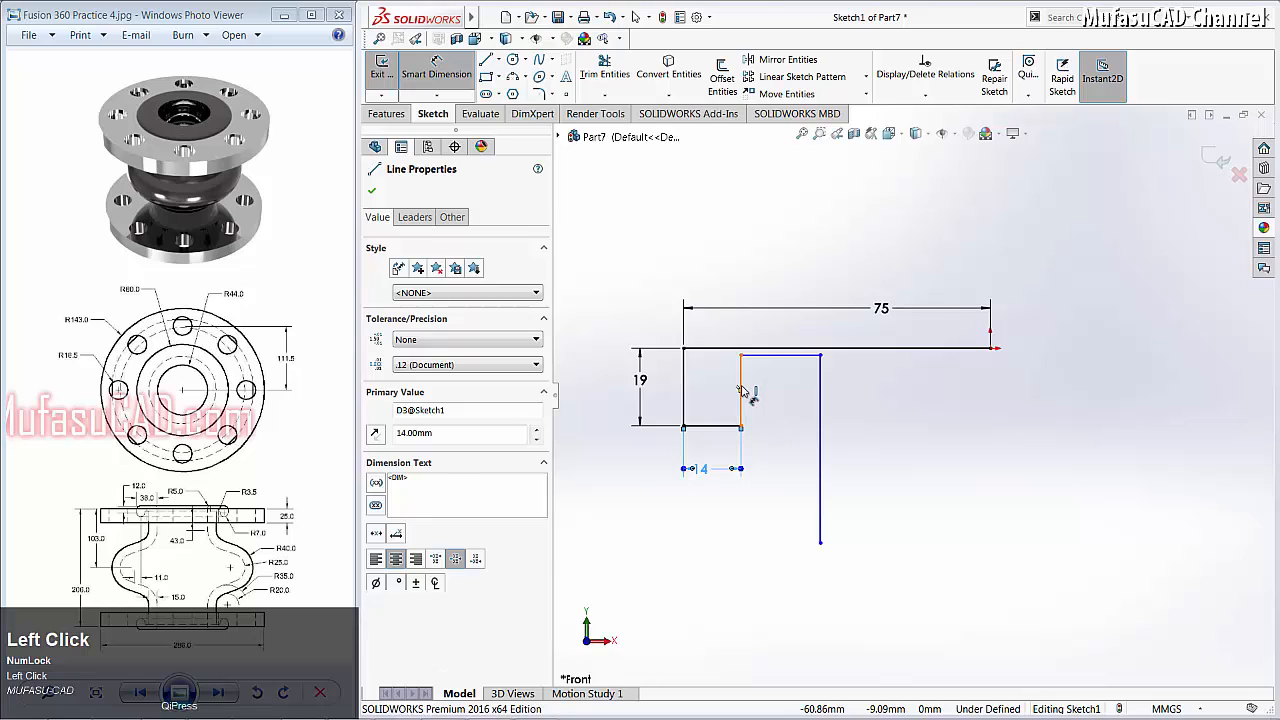
click(716, 392)
text(1)
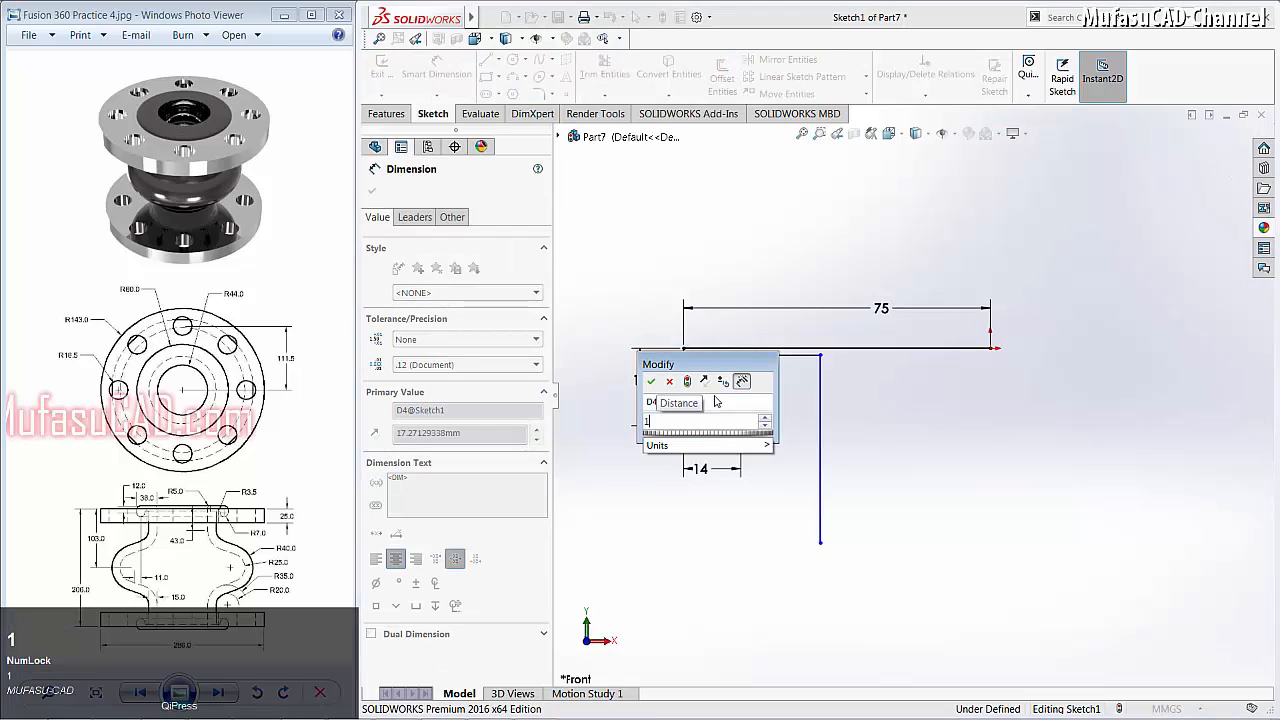
text(0.5)
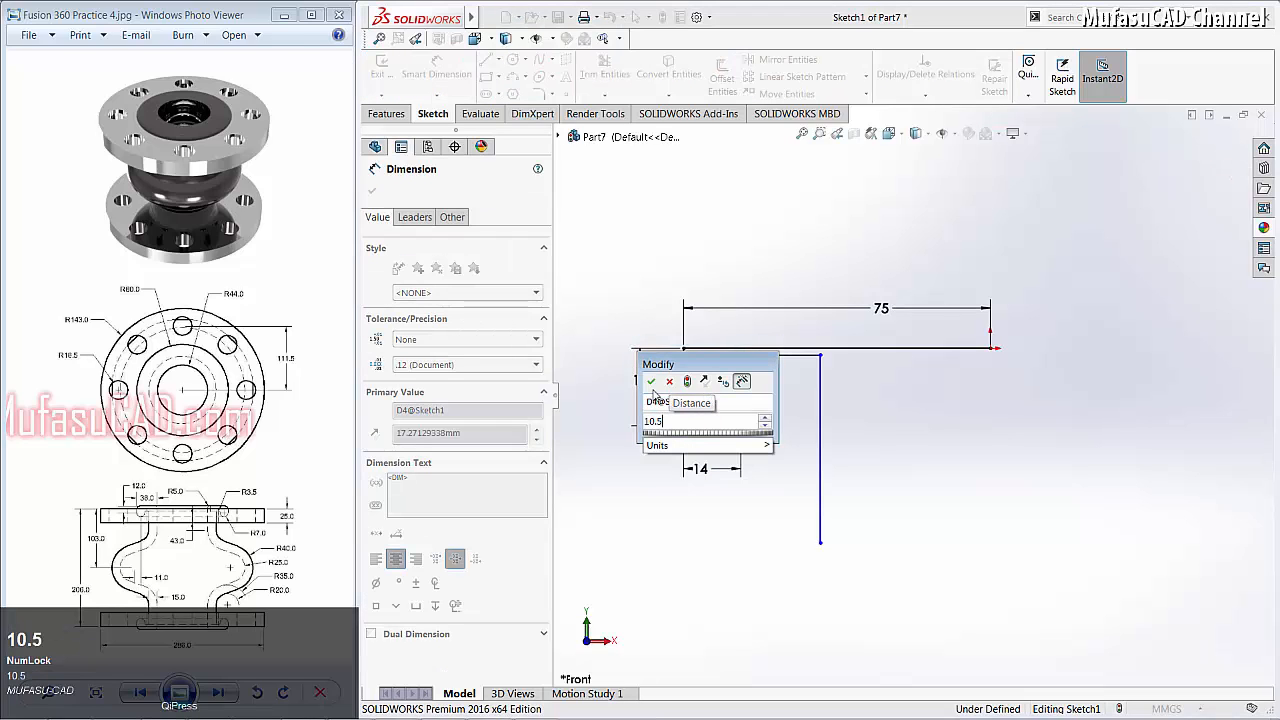
click(650, 381)
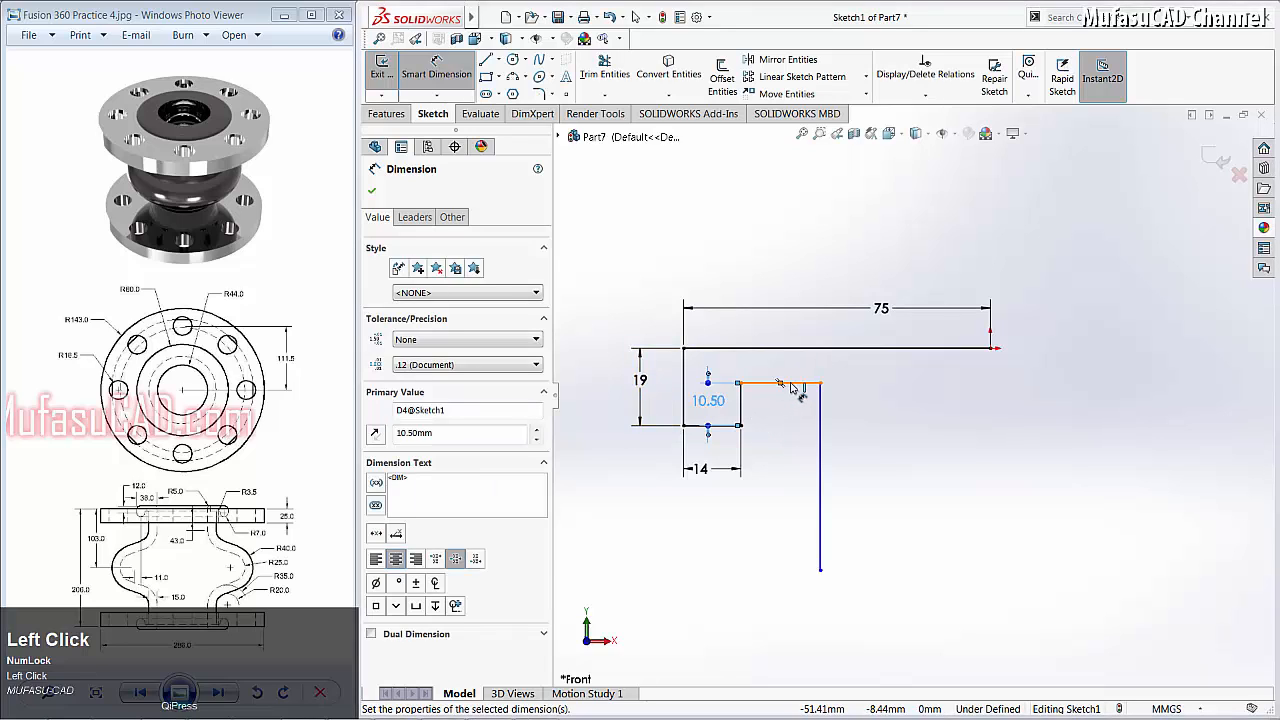
click(795, 388)
click(800, 368)
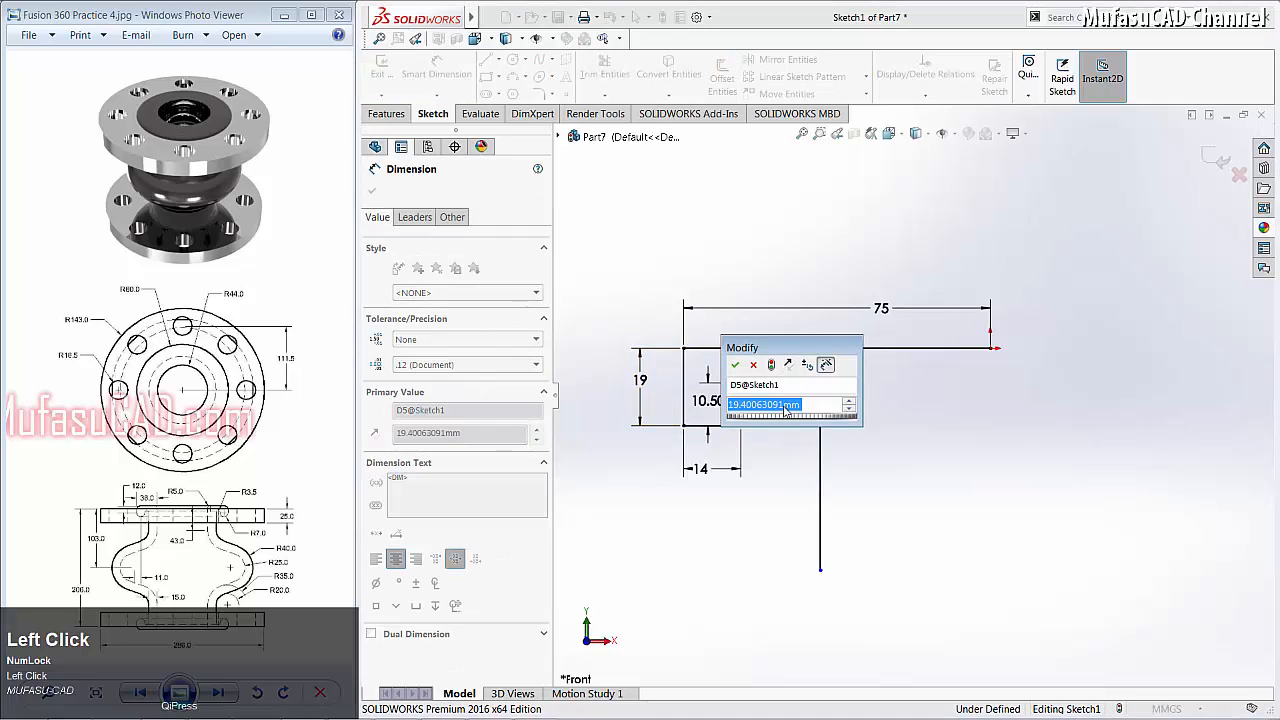
text(7)
click(736, 365)
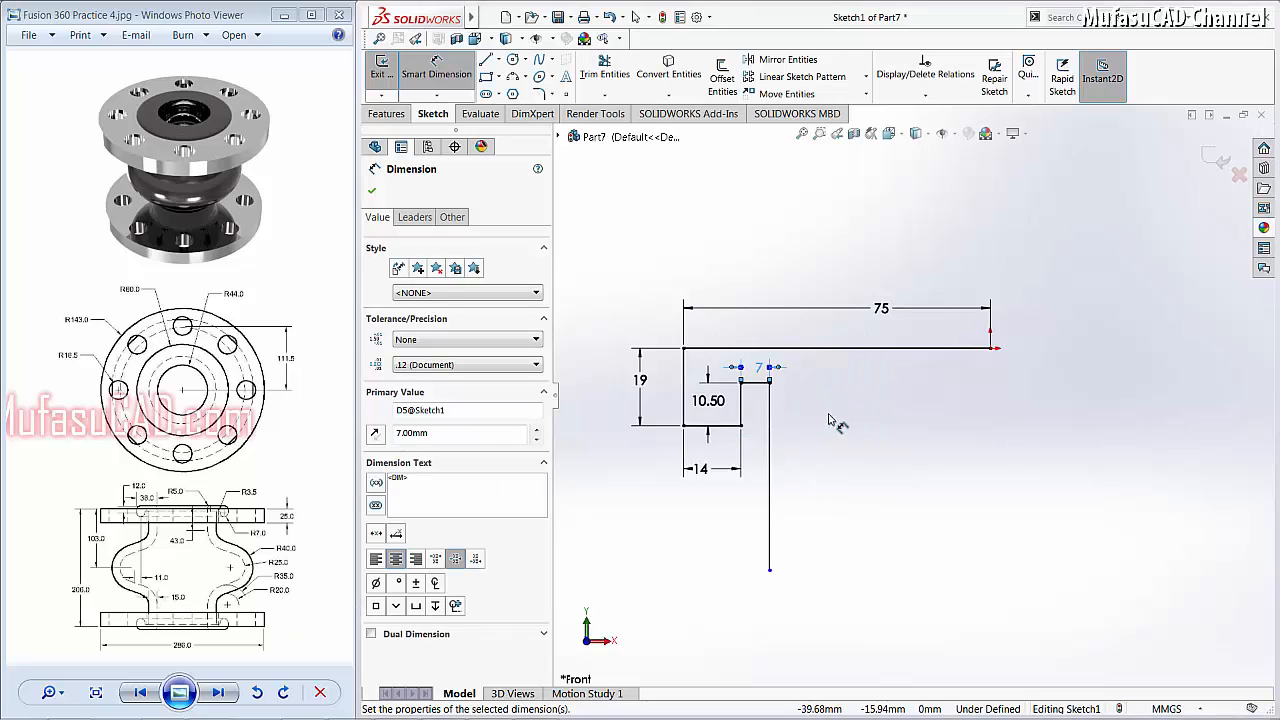
Step: Fillet the corner between the 75 mm line and the outer vertical line with a 5 mm radius
click(538, 93)
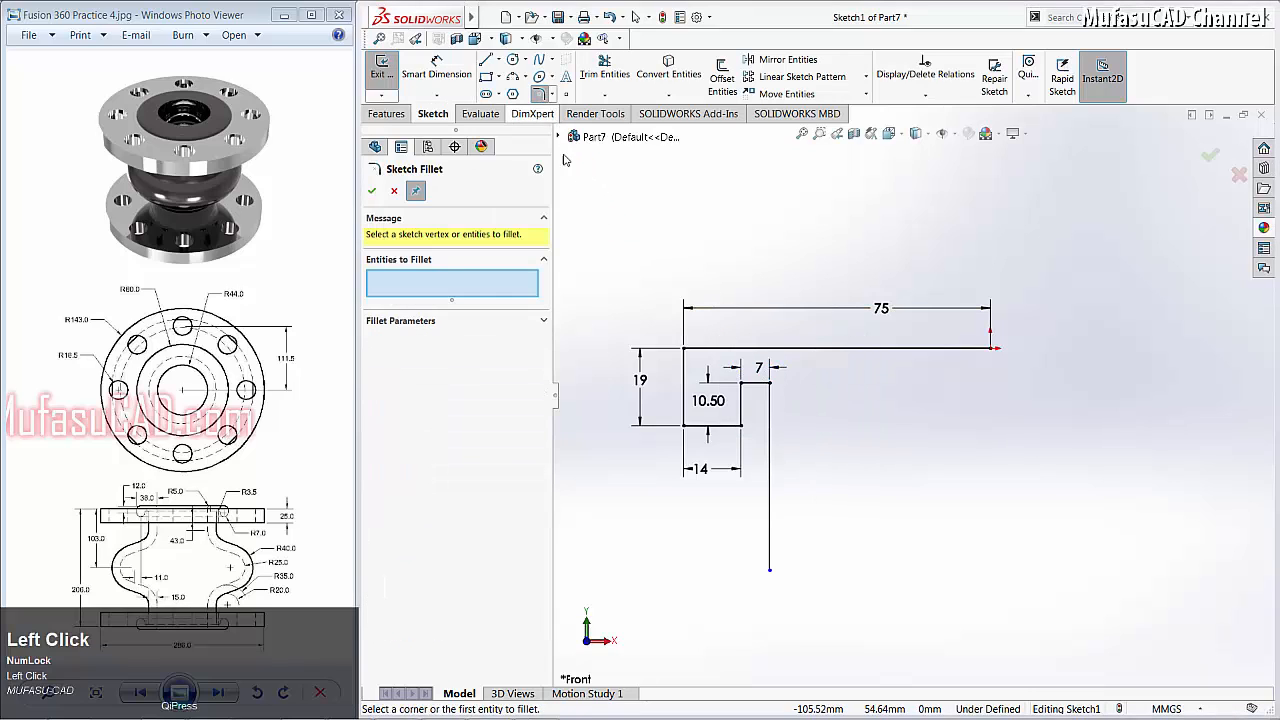
click(700, 349)
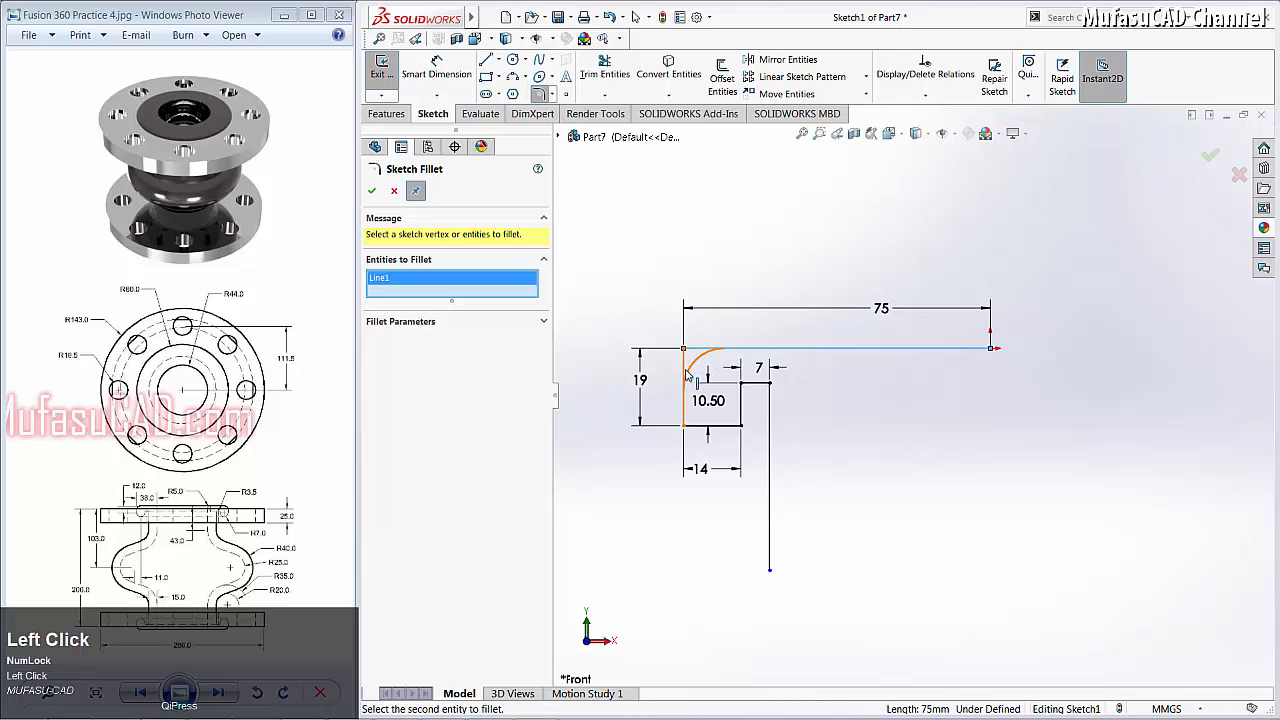
click(686, 375)
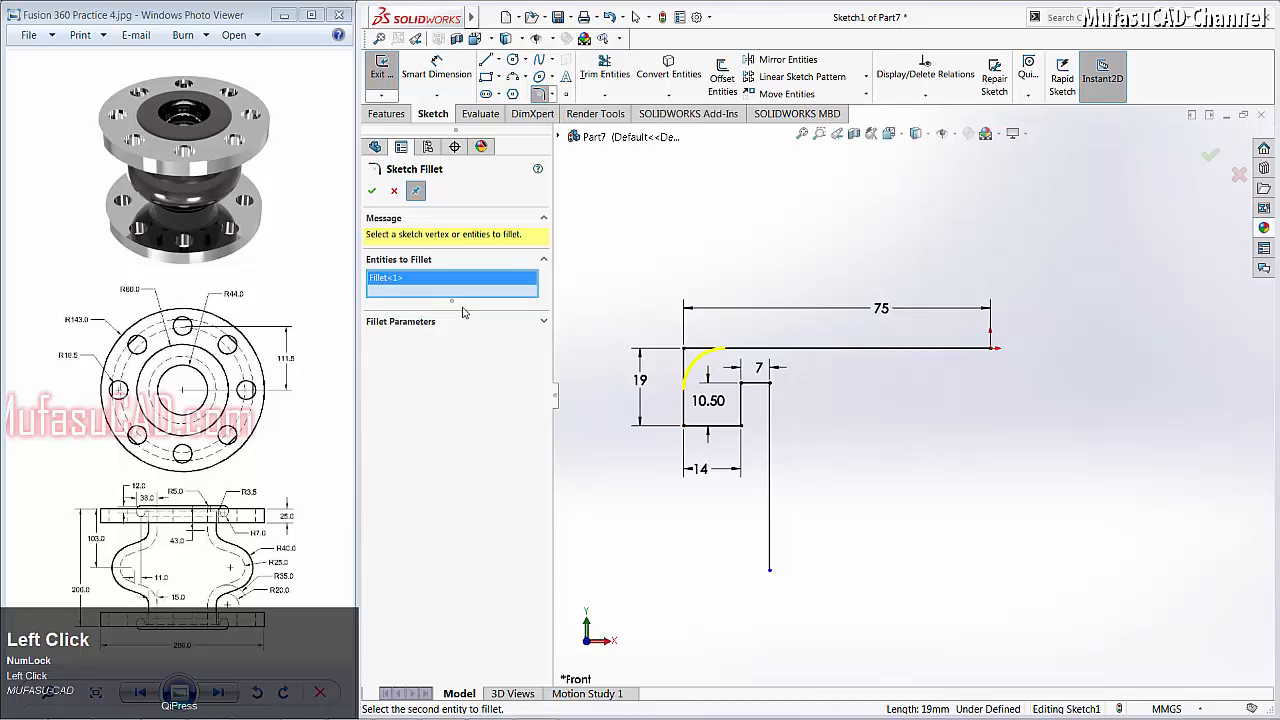
click(544, 322)
drag(456, 342, 378, 341)
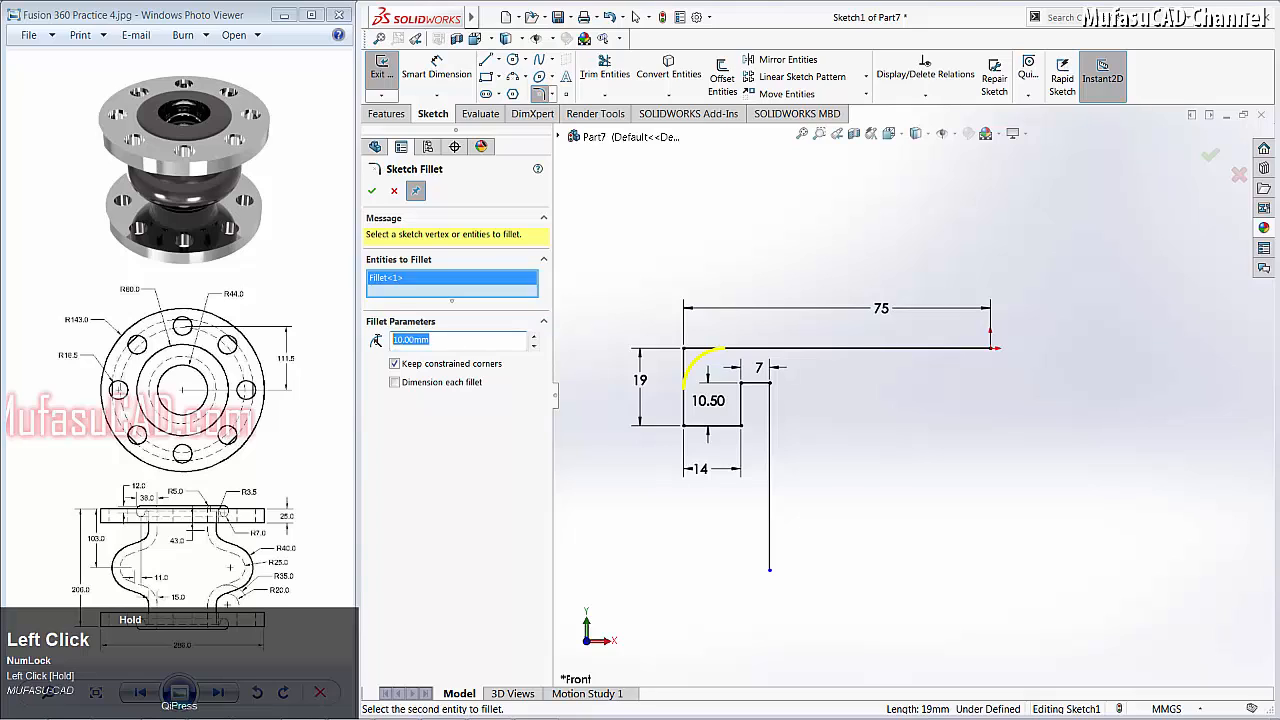
text(5)
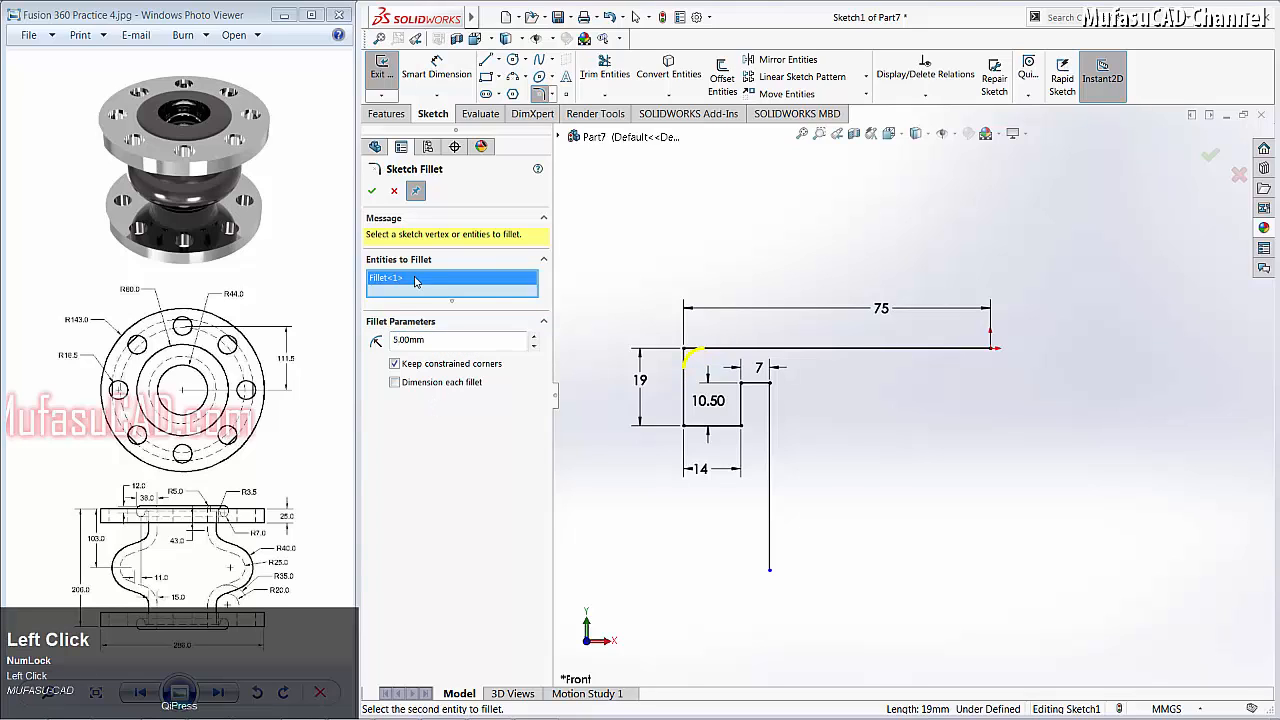
click(373, 191)
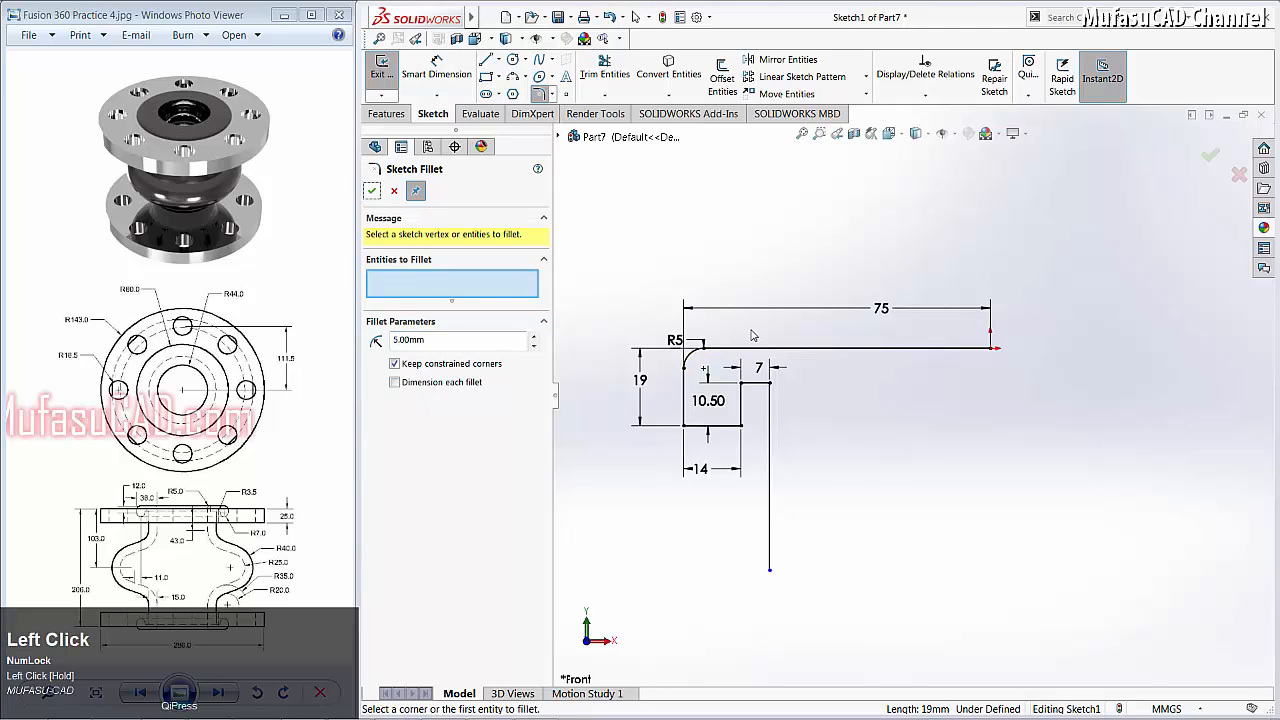
Step: Draw a perimeter circle tangent to the outer vertical, the 14 mm horizontal and the short inner vertical lines
click(512, 59)
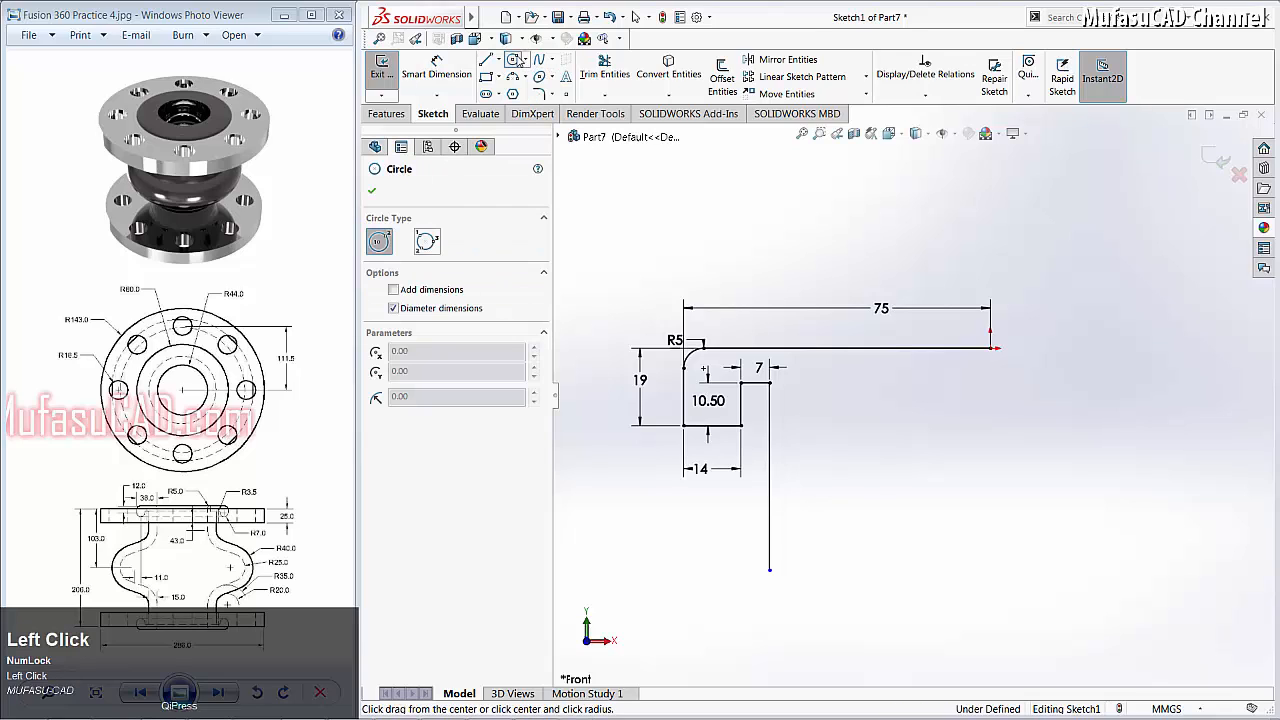
click(428, 244)
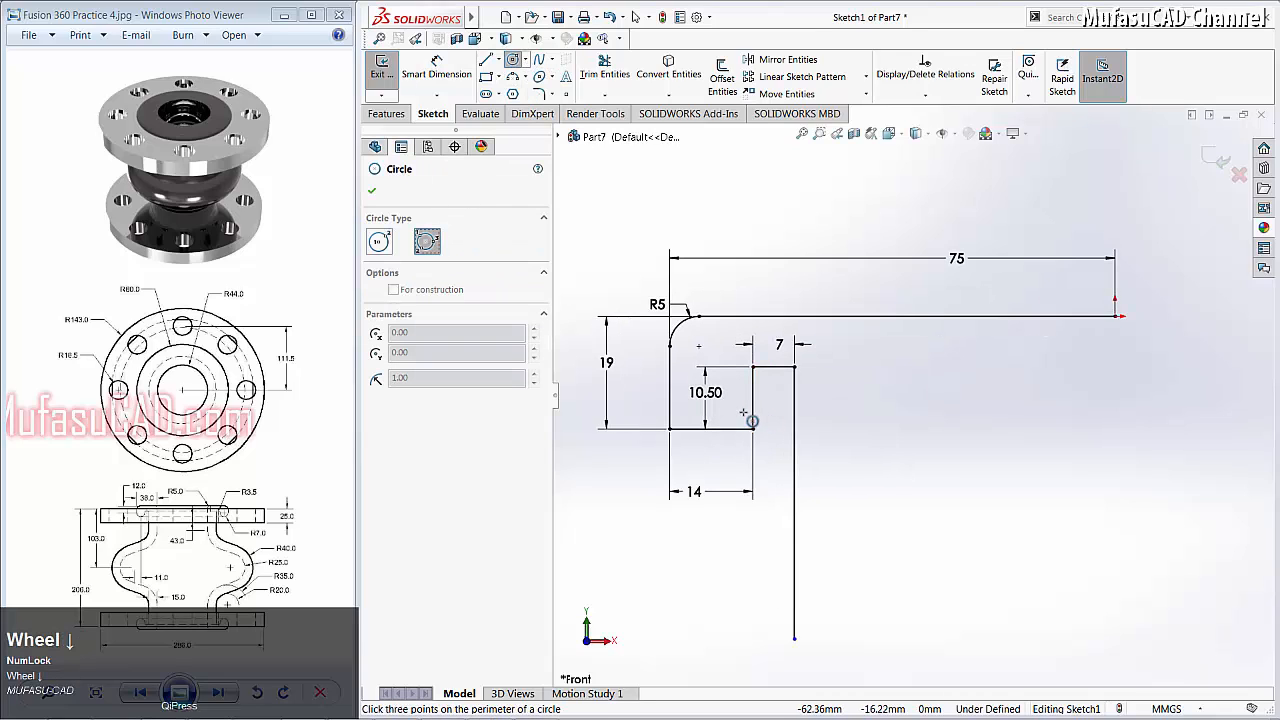
scroll(676, 399, down, 2)
click(672, 399)
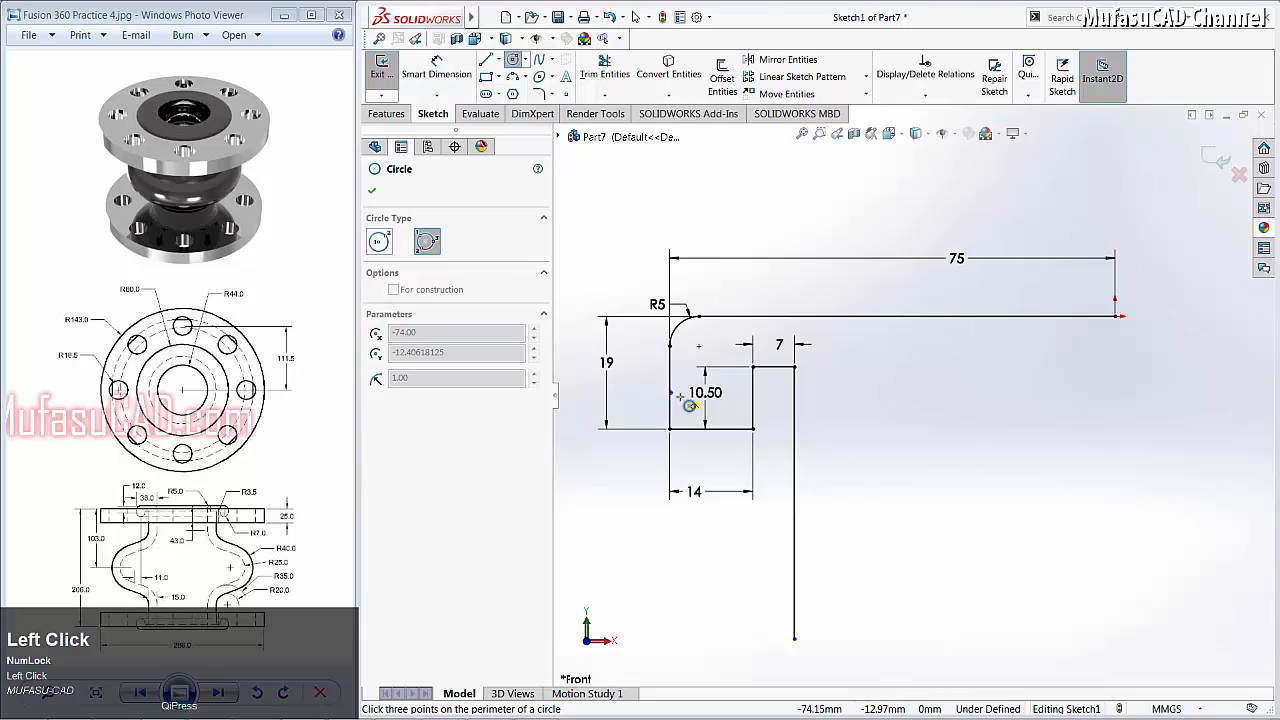
click(730, 436)
click(758, 390)
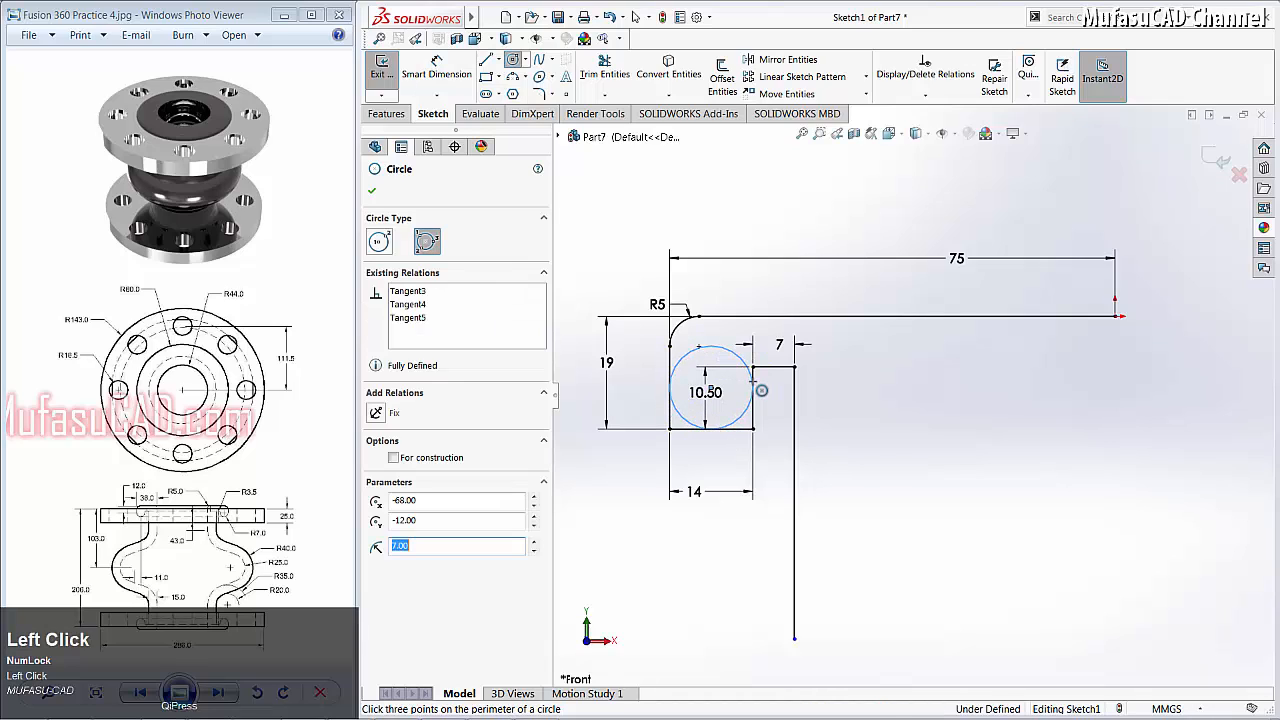
click(371, 193)
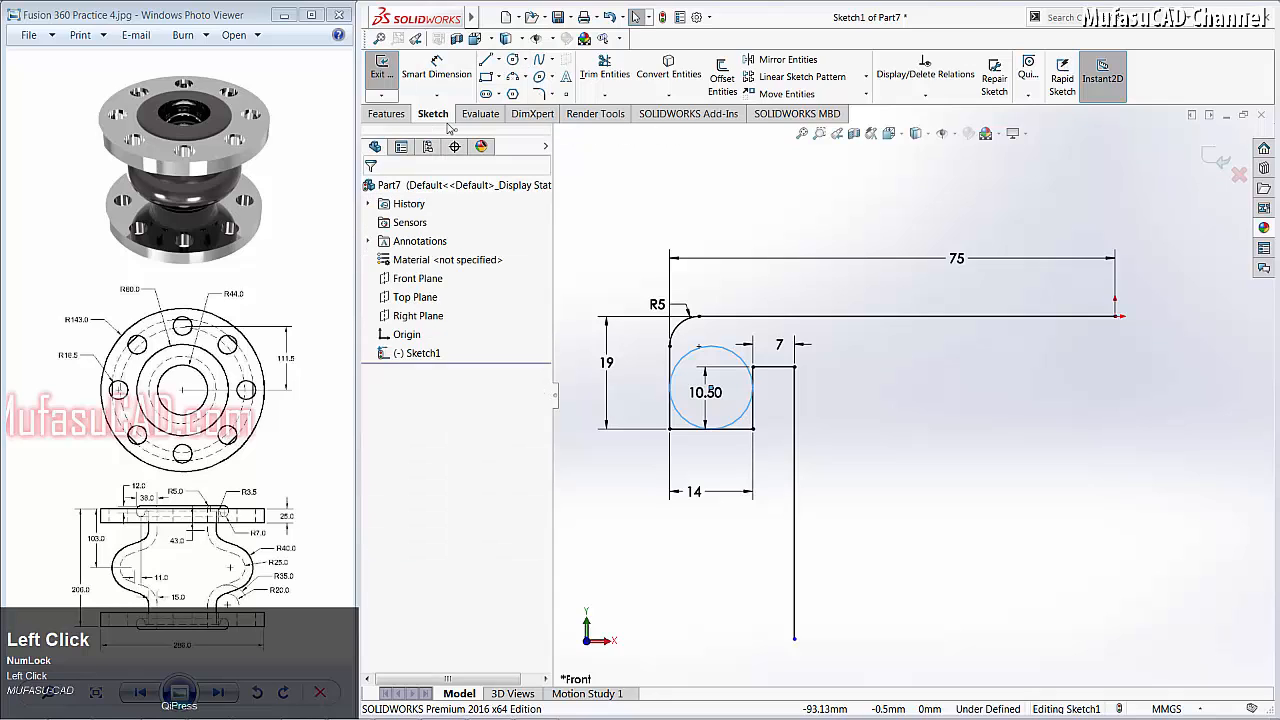
Step: Draw a second perimeter circle tangent to the short inner vertical, the 7 mm horizontal and the long vertical lines
click(513, 60)
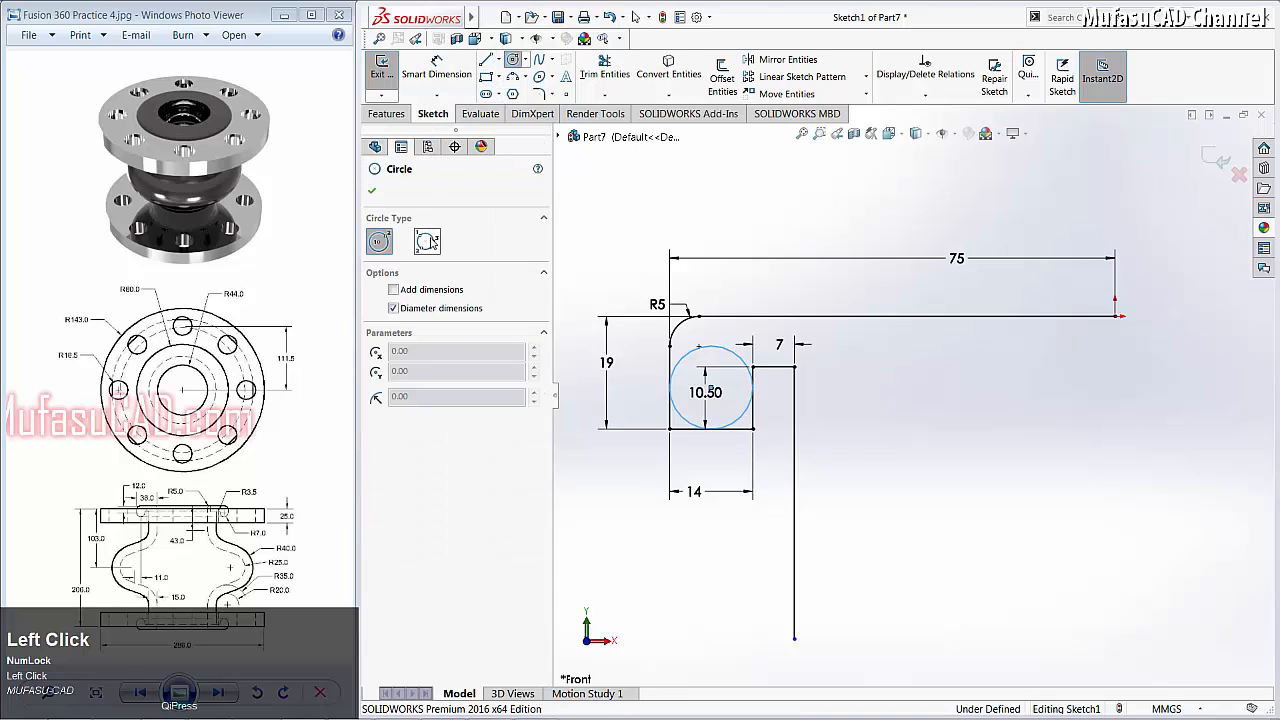
click(428, 241)
scroll(766, 431, up, 2)
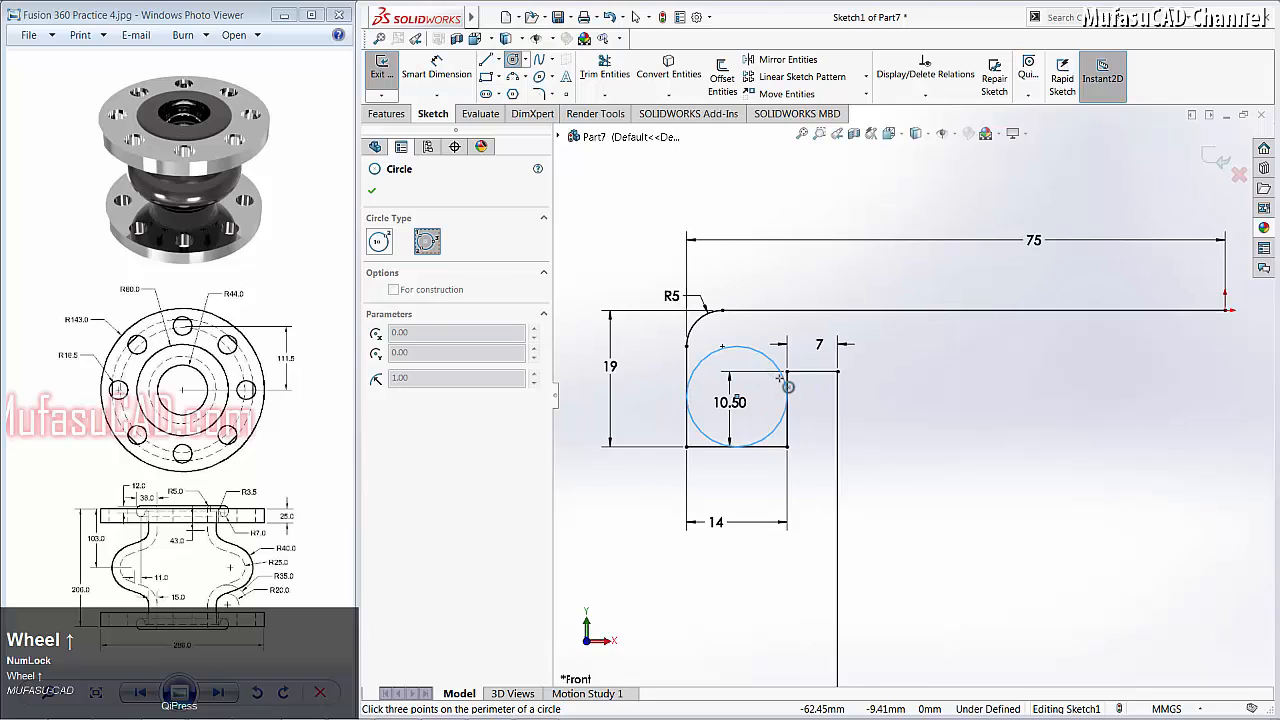
click(795, 386)
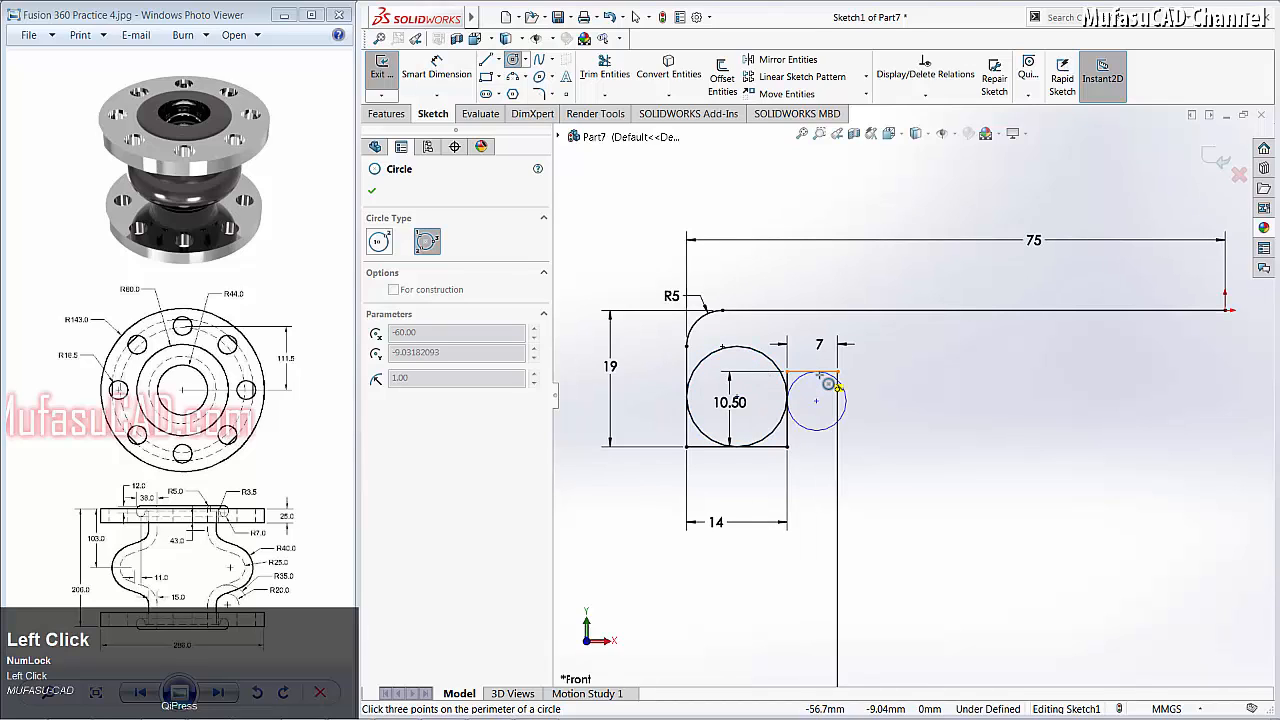
click(846, 448)
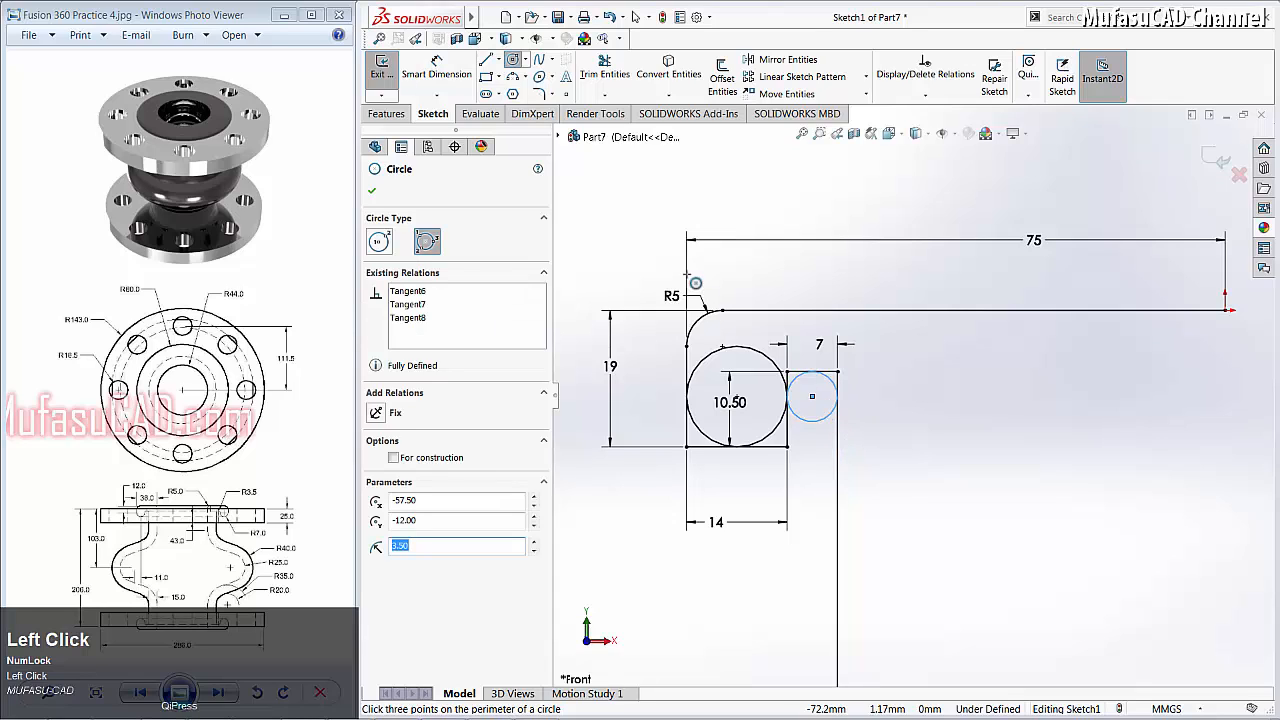
right_click(650, 210)
click(684, 229)
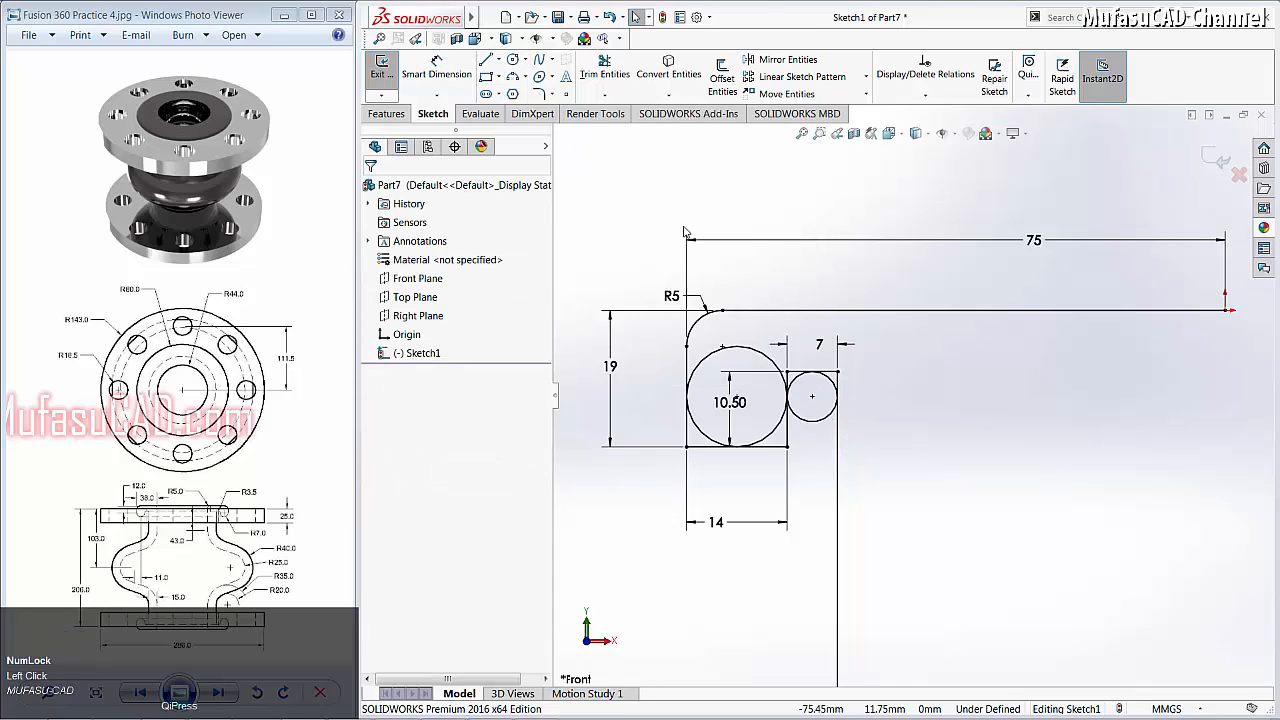
Step: Power-trim the surplus straight segments and circle halves, leaving an S-shaped pair of tangent arcs leading into the long vertical line
click(604, 67)
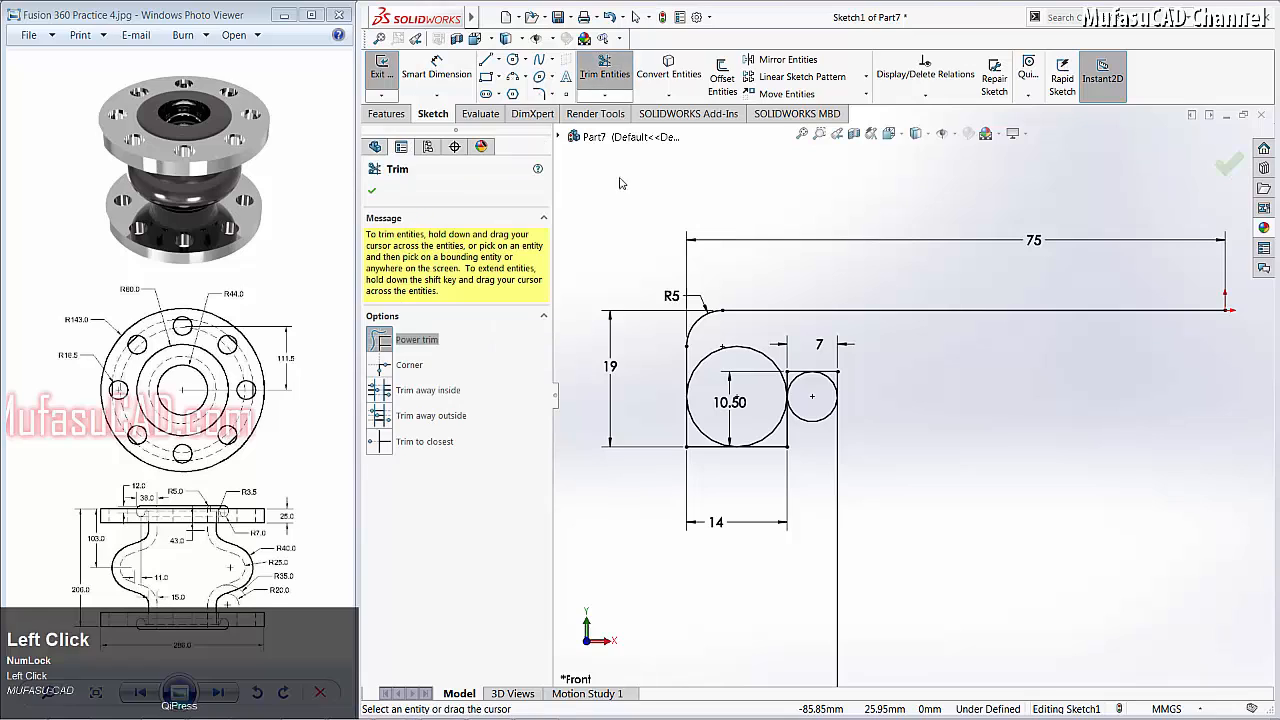
mouse_move(698, 457)
mouse_down()
mouse_move(788, 471)
mouse_move(790, 445)
mouse_up()
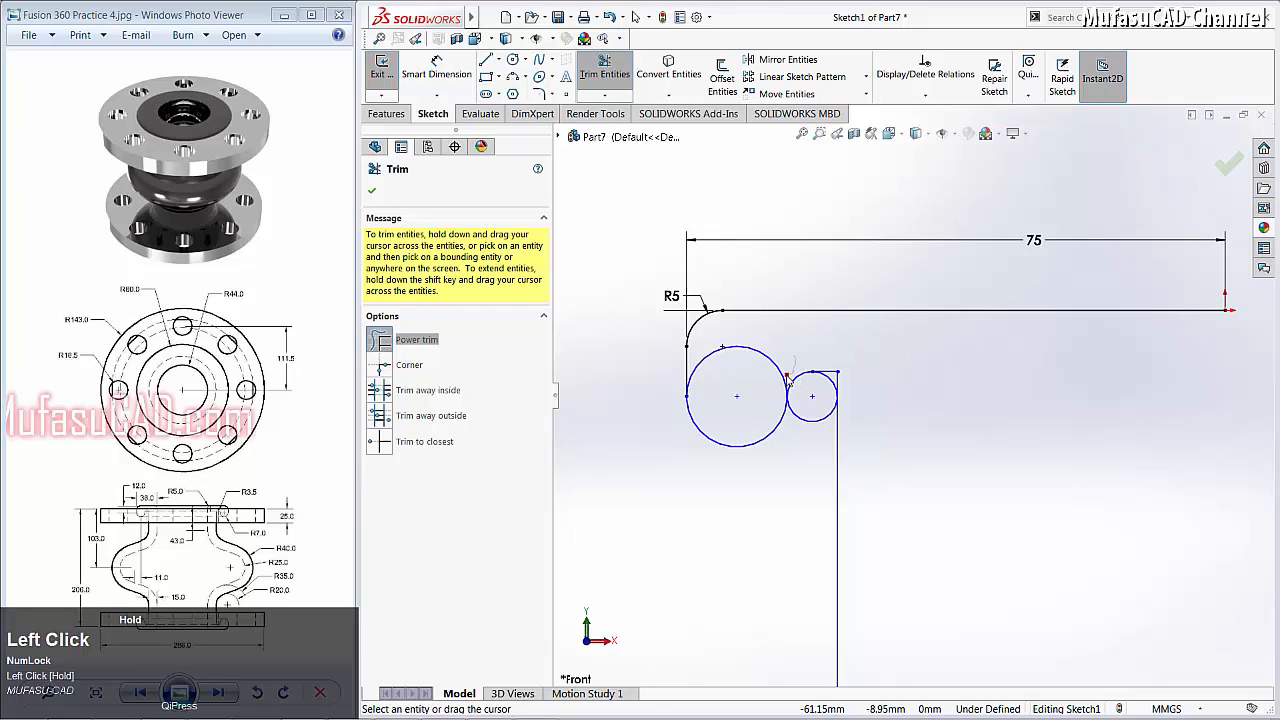
mouse_move(835, 365)
mouse_down()
mouse_move(845, 386)
mouse_move(749, 339)
mouse_move(740, 374)
mouse_up()
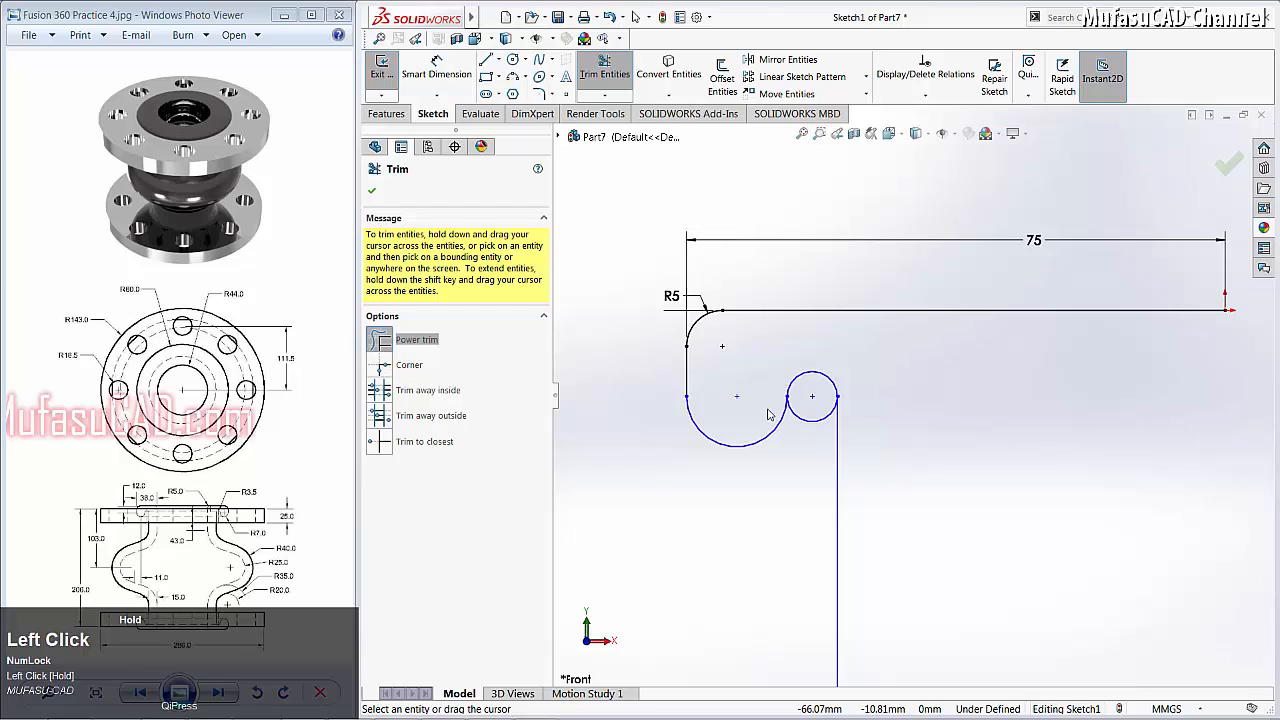
drag(808, 451, 808, 420)
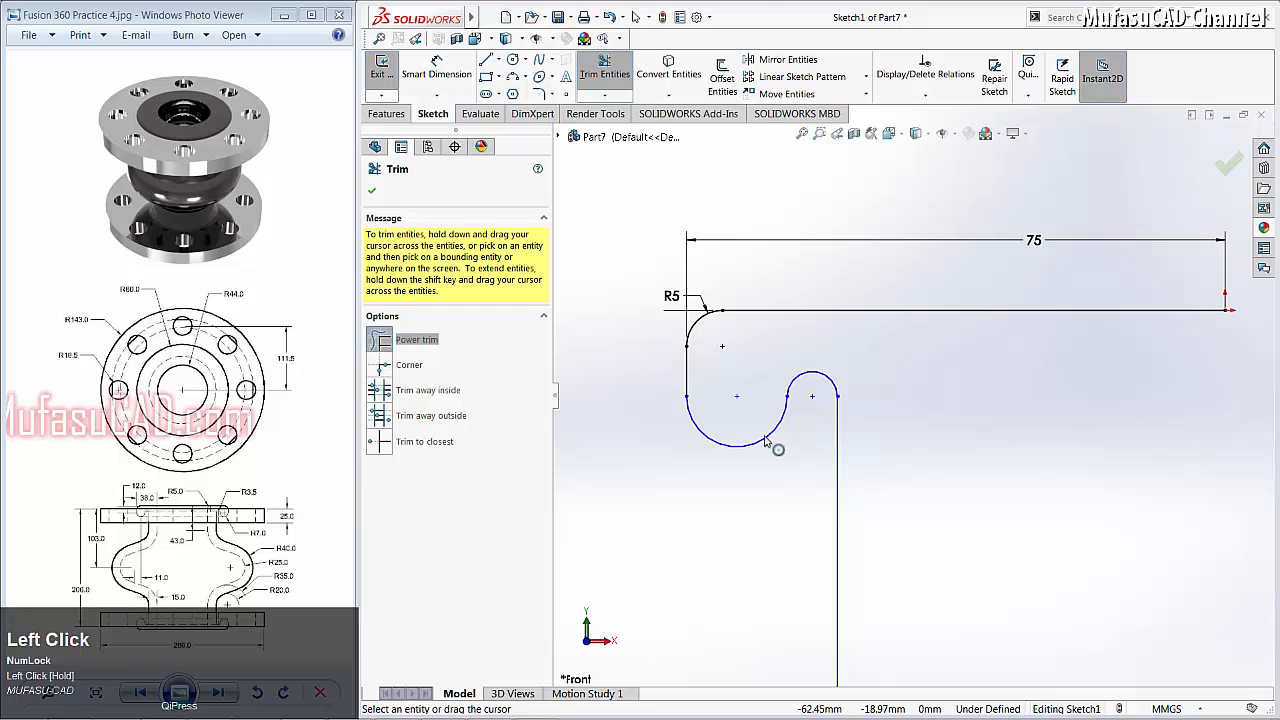
Step: Dimension the radius of the larger lower arc as 7 mm and the smaller upper arc as 3.5 mm
click(436, 70)
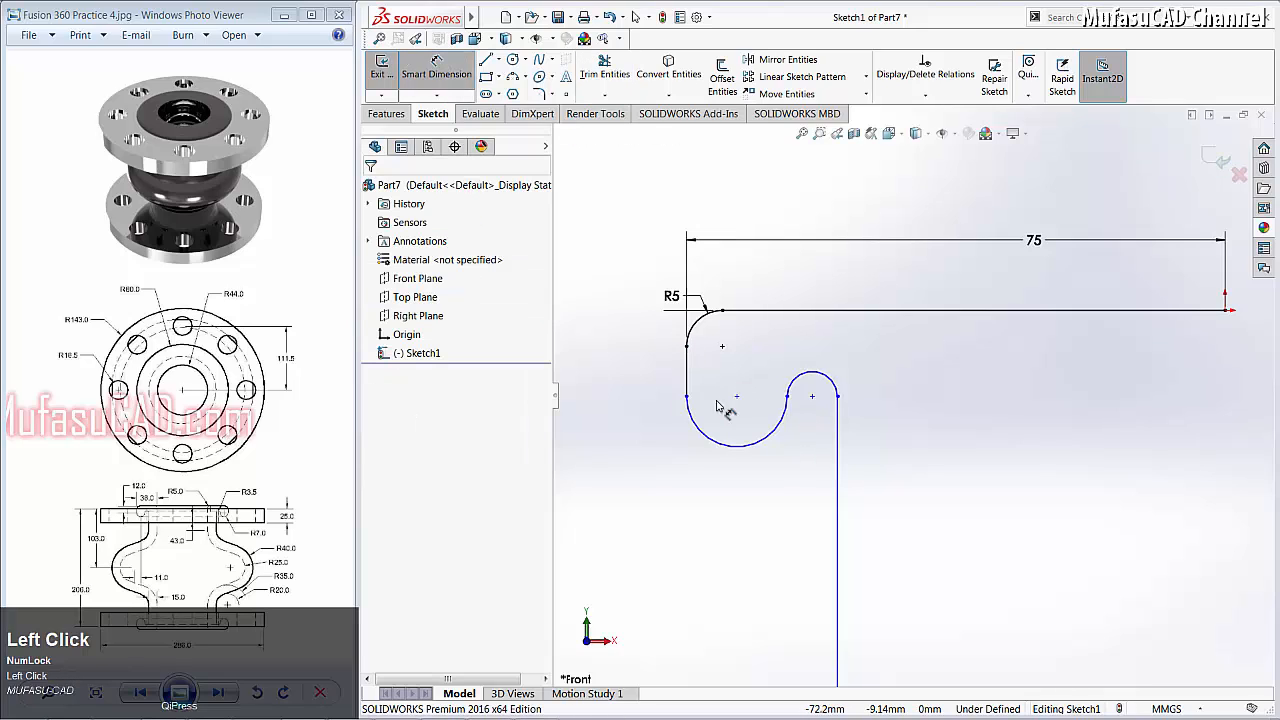
click(718, 443)
click(672, 497)
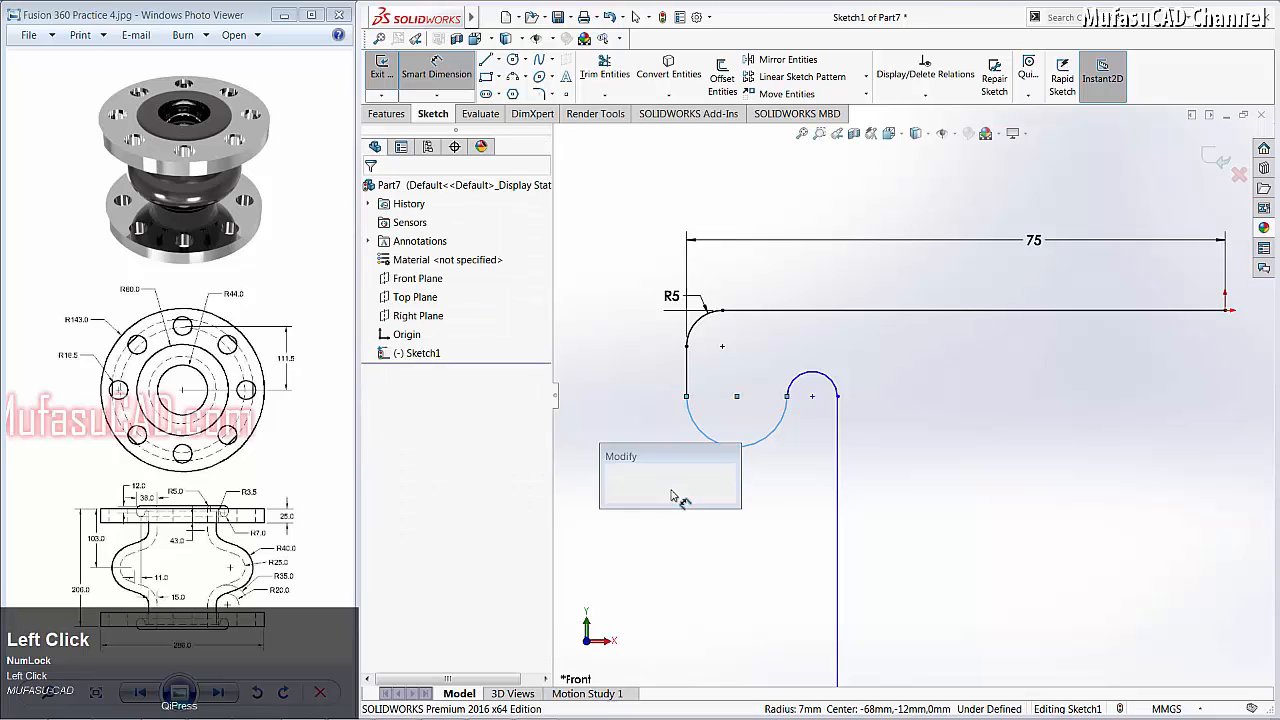
click(614, 488)
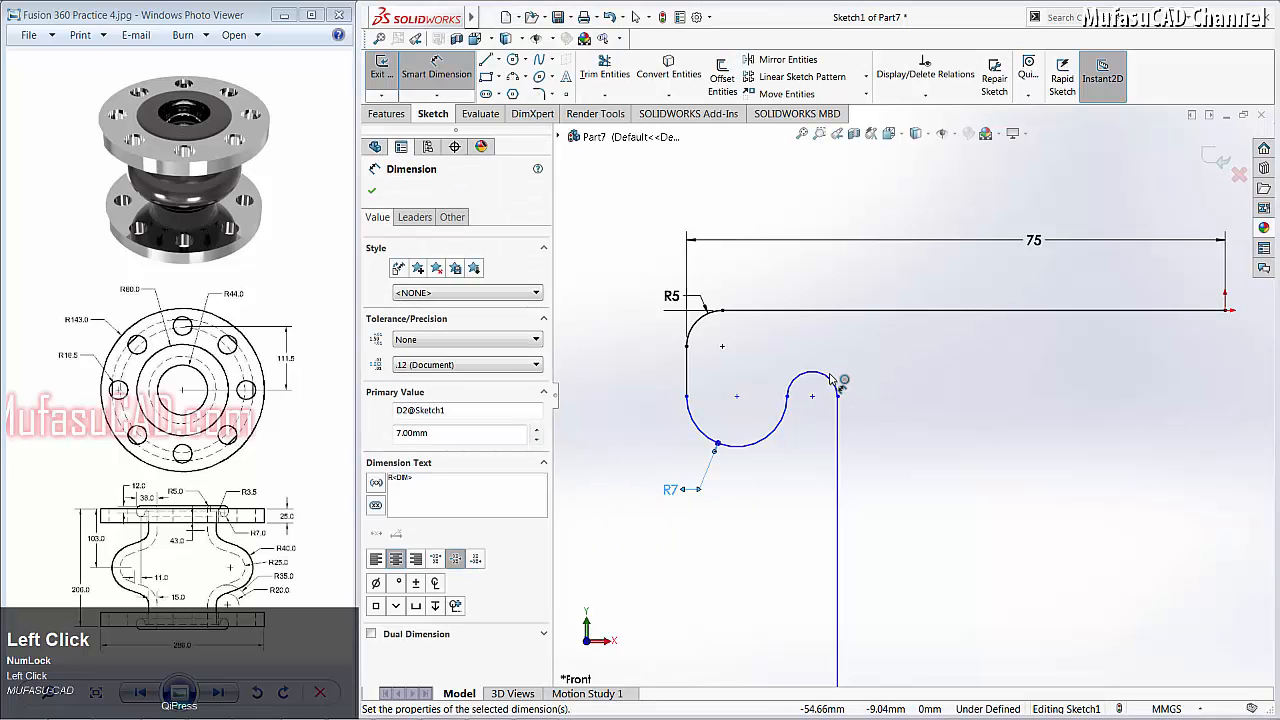
click(830, 378)
click(858, 358)
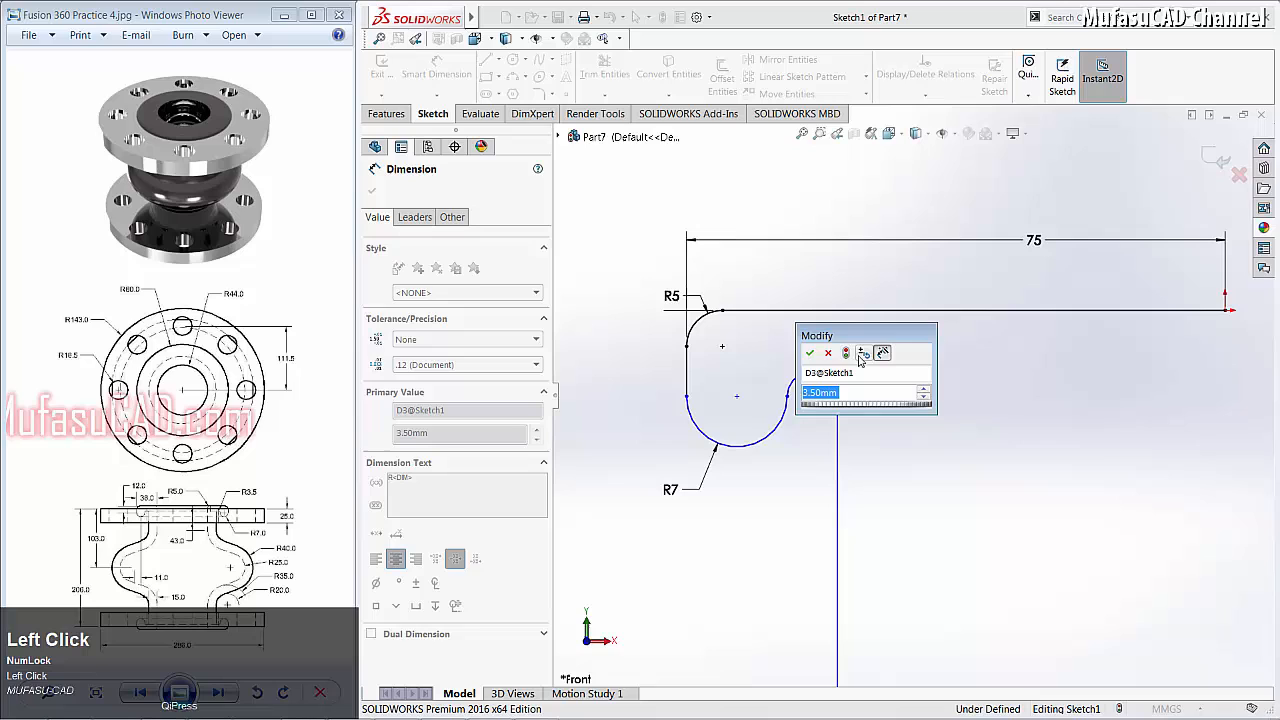
click(808, 356)
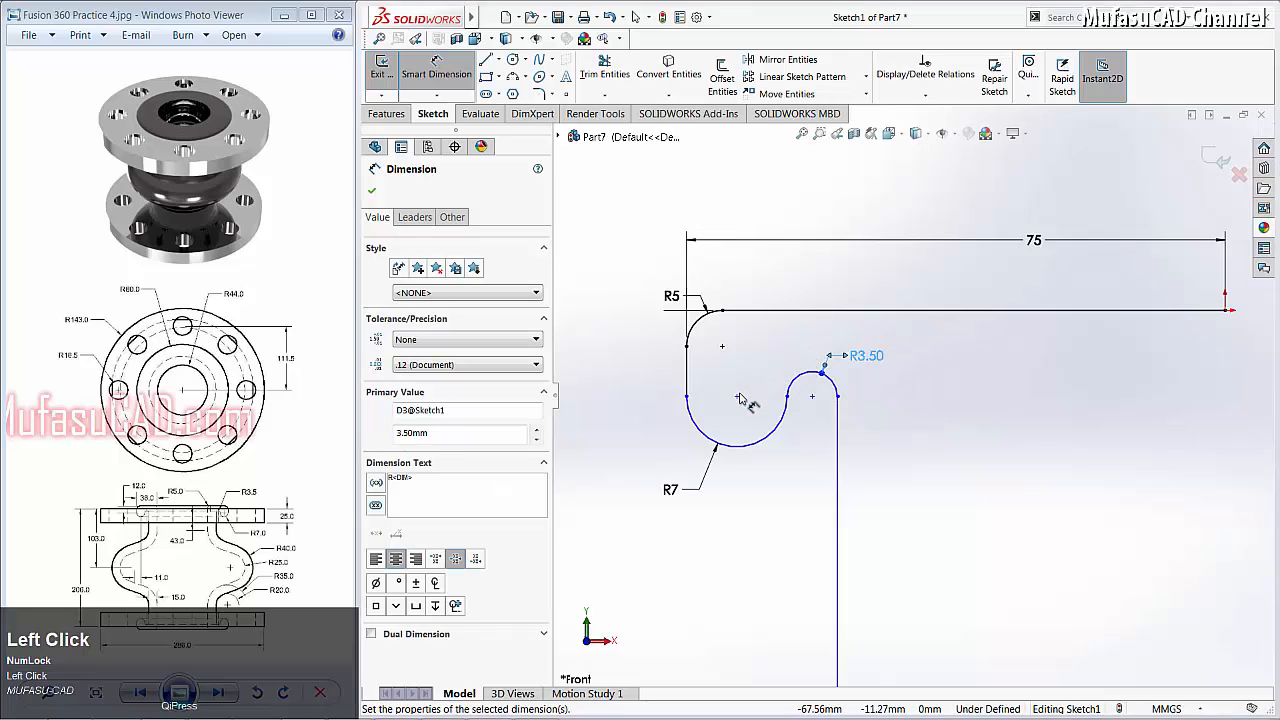
Step: Dimension the vertical distances from the R7 and R3.5 arc centres to the upper end of the R5 fillet as 12 mm each
click(737, 397)
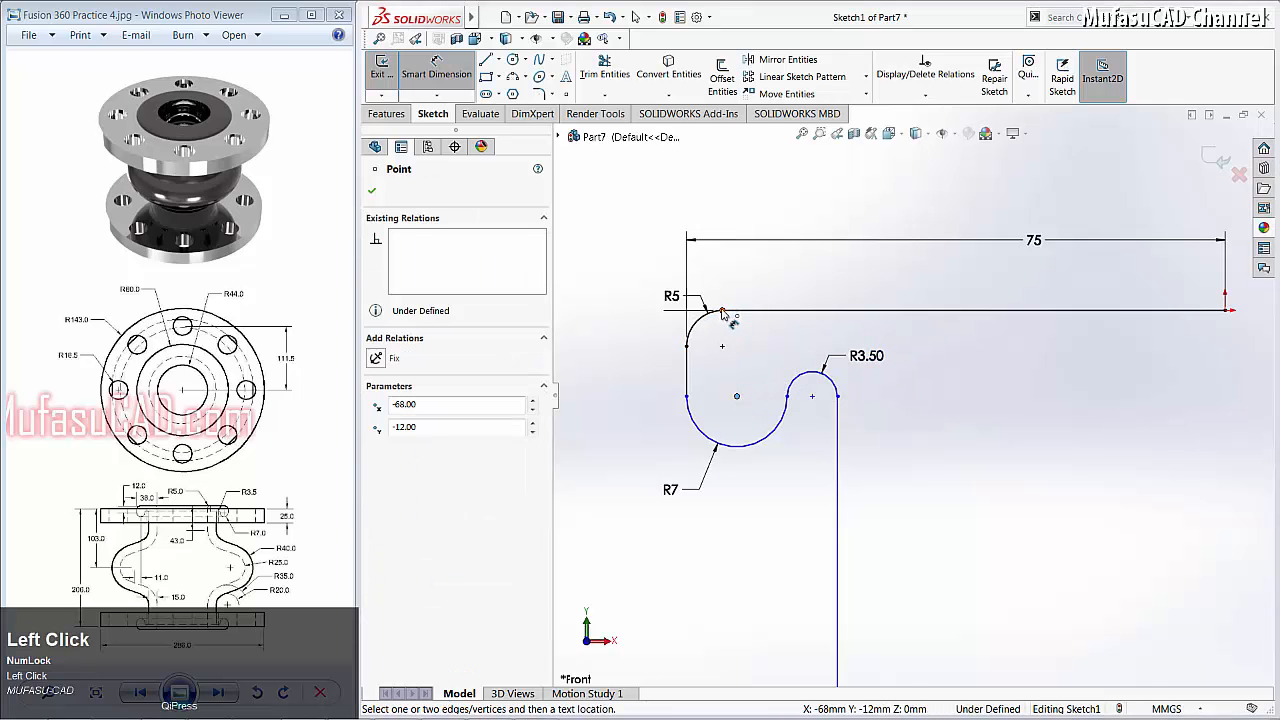
click(724, 312)
click(626, 356)
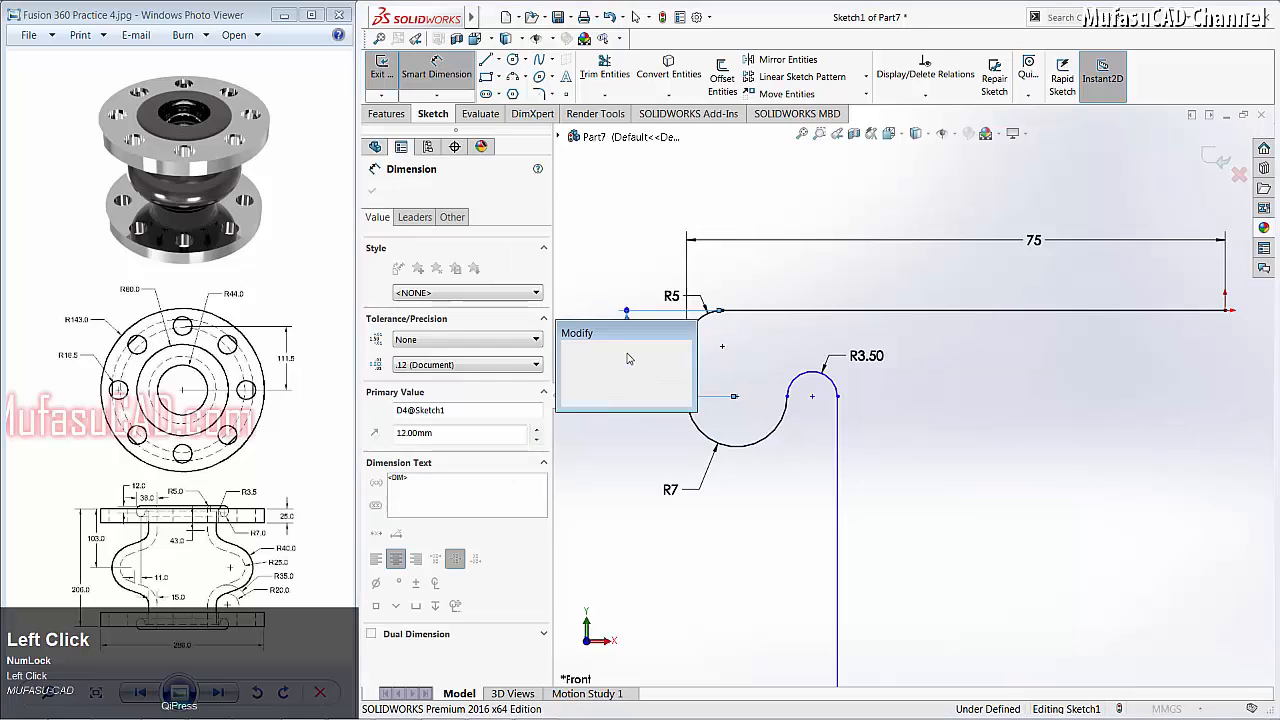
click(572, 350)
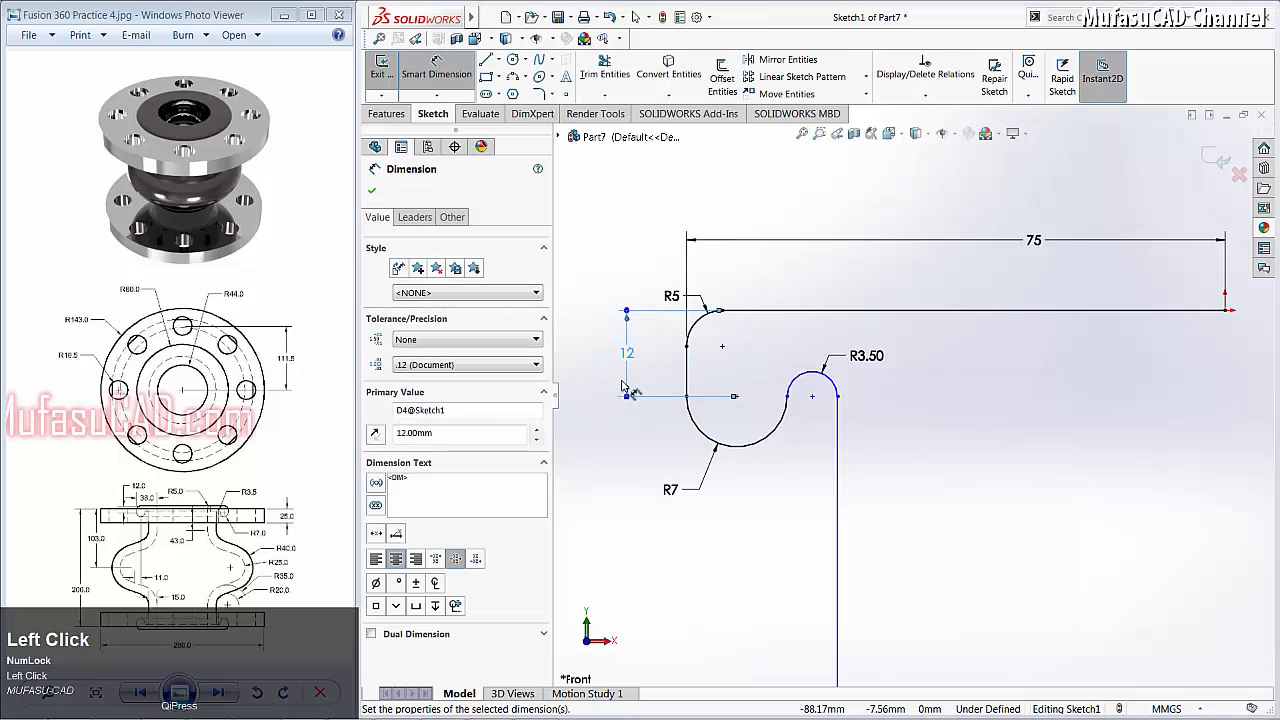
click(812, 397)
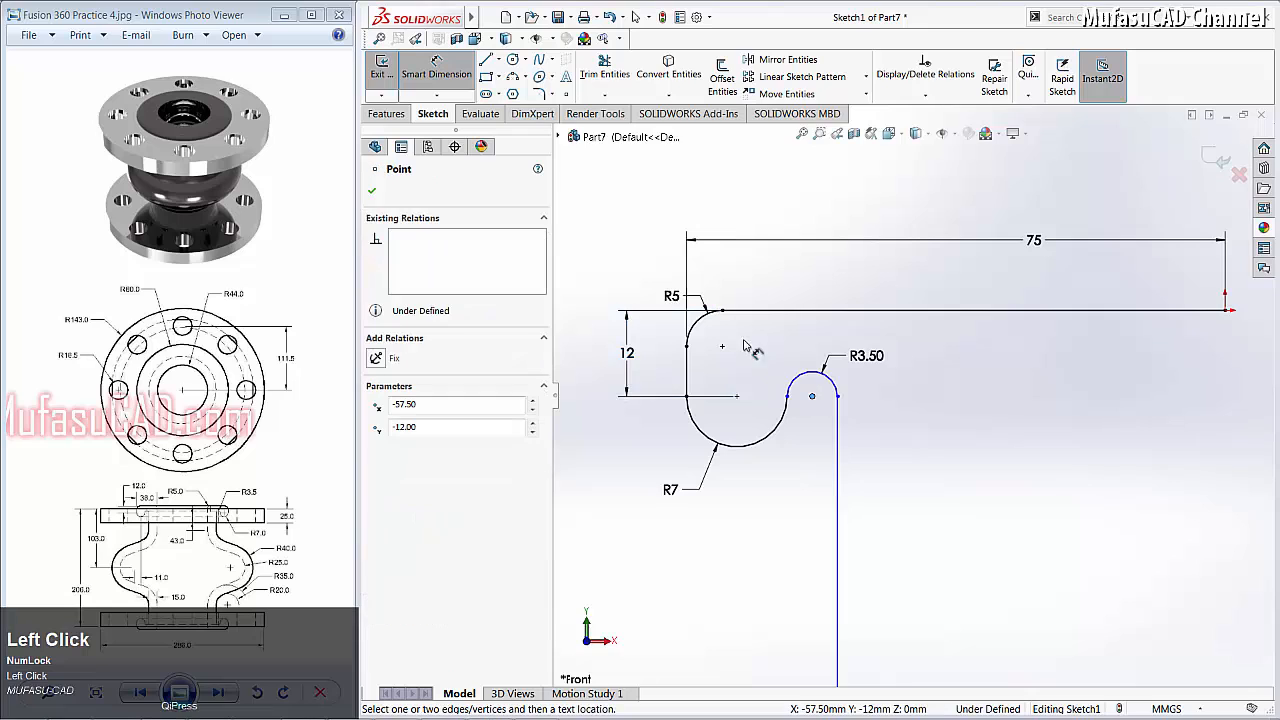
click(724, 313)
click(592, 360)
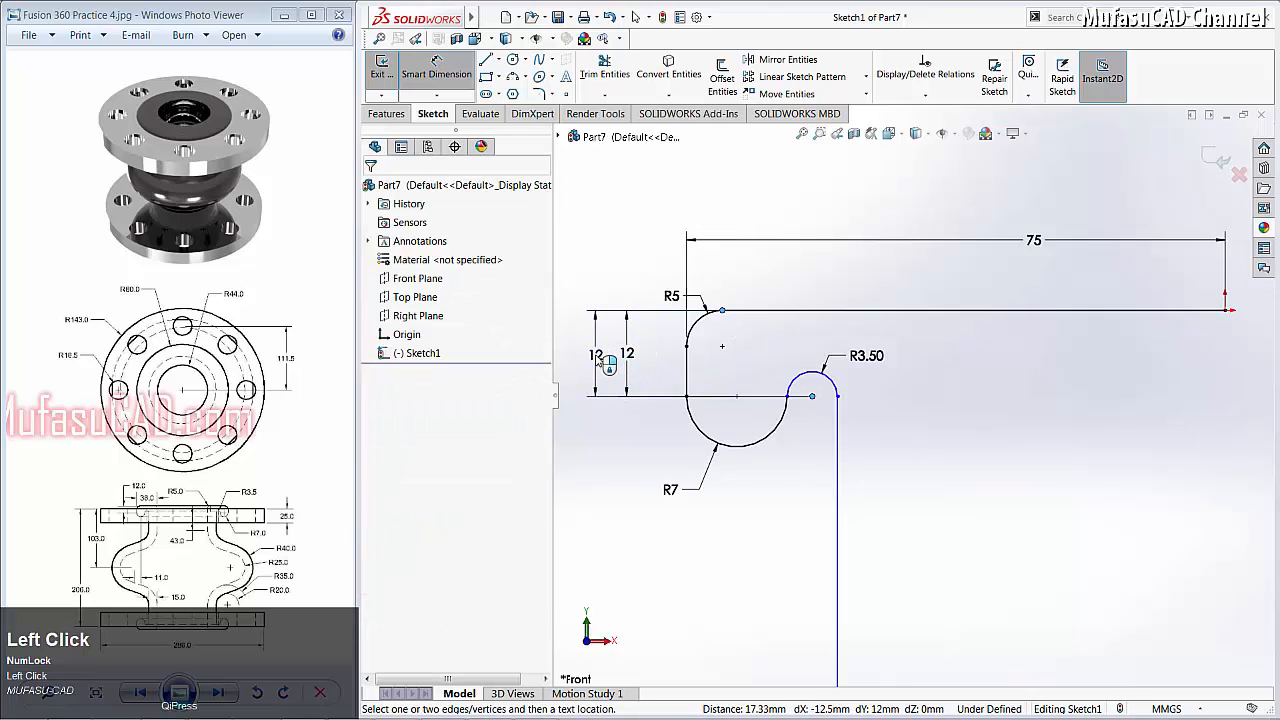
click(538, 353)
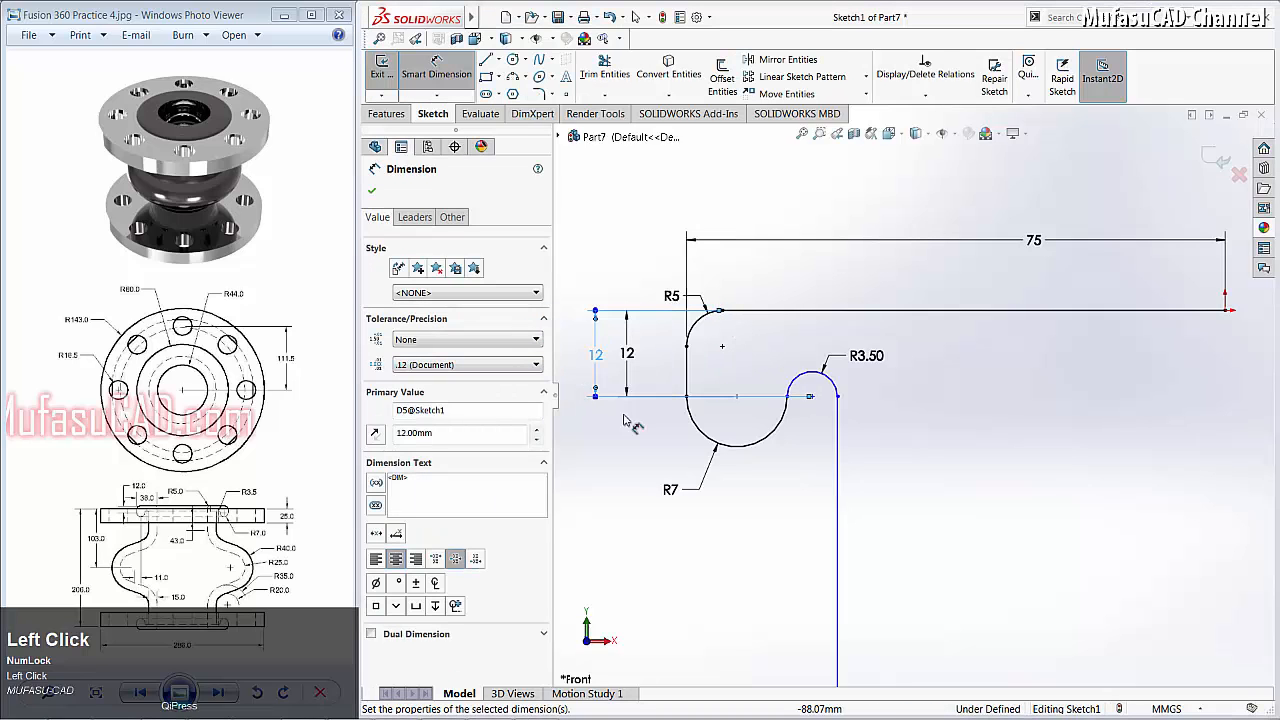
Step: Add a driven vertical dimension between the centres of the R7 arc and the R5 fillet
click(736, 397)
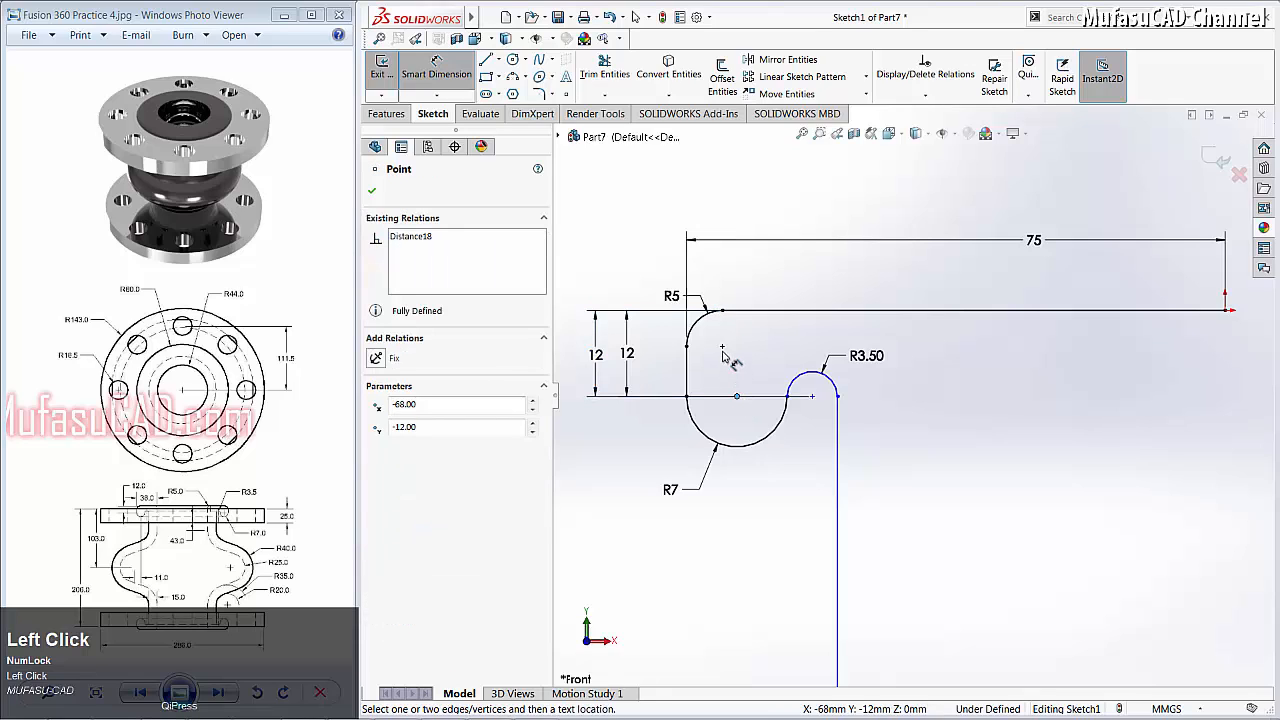
click(722, 347)
click(573, 368)
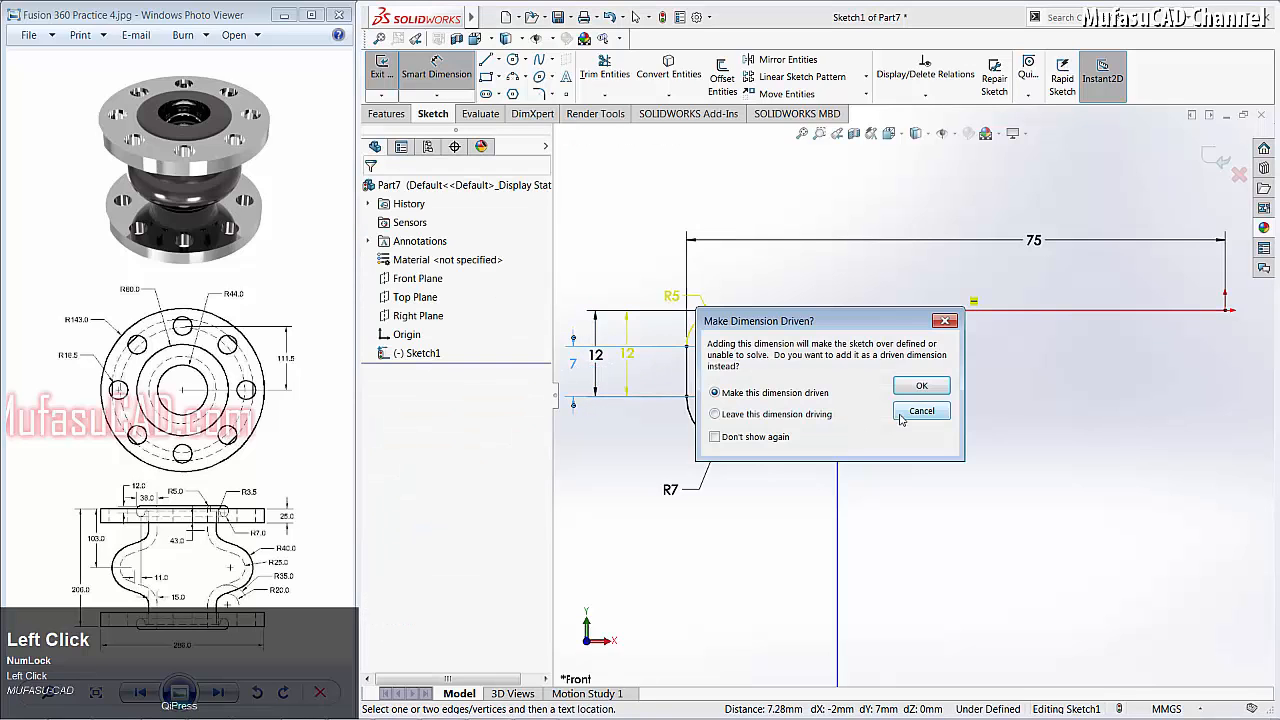
click(922, 387)
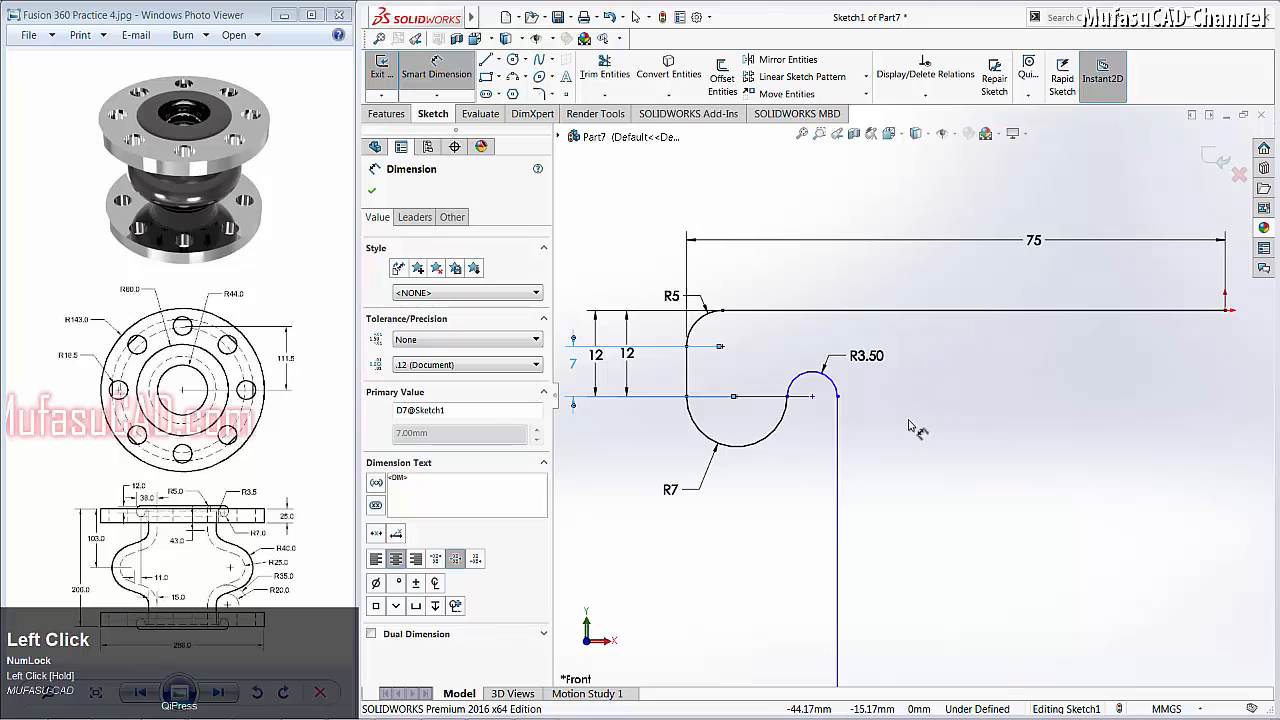
Step: Dimension the horizontal distance from the R3.5 arc centre to the upper end of the R5 fillet as 12.5 mm
click(814, 398)
click(723, 314)
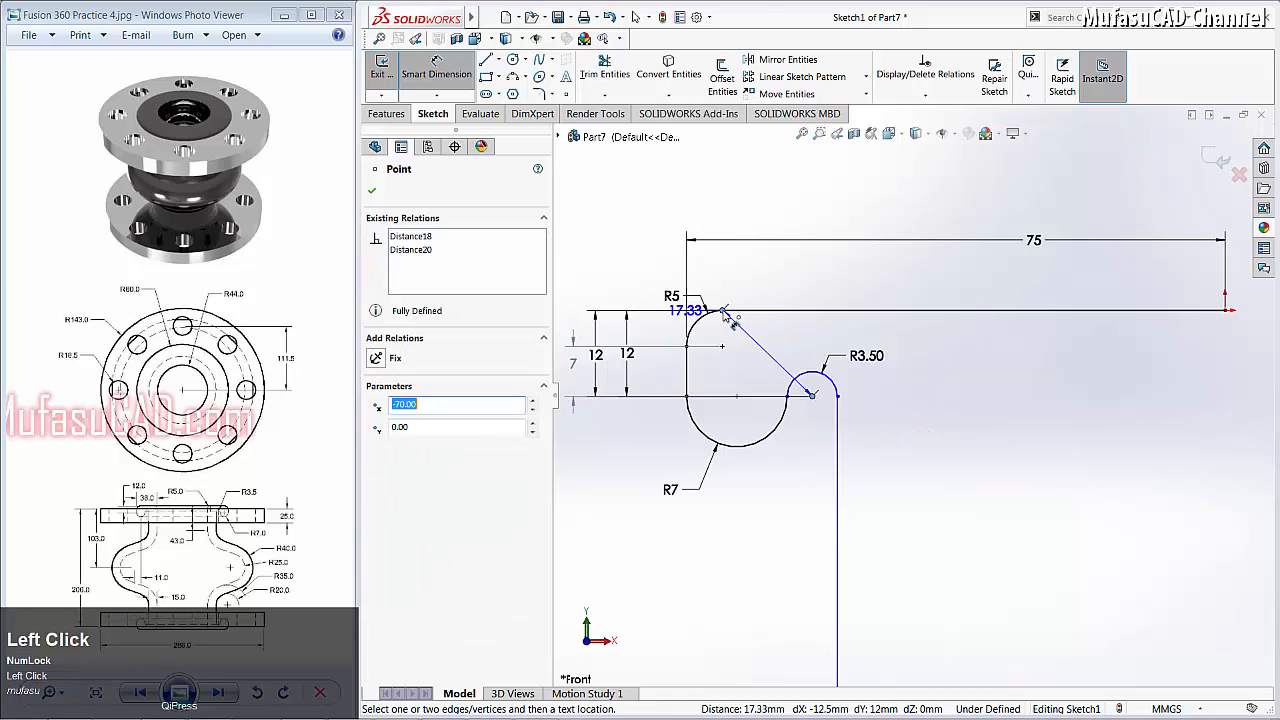
click(770, 288)
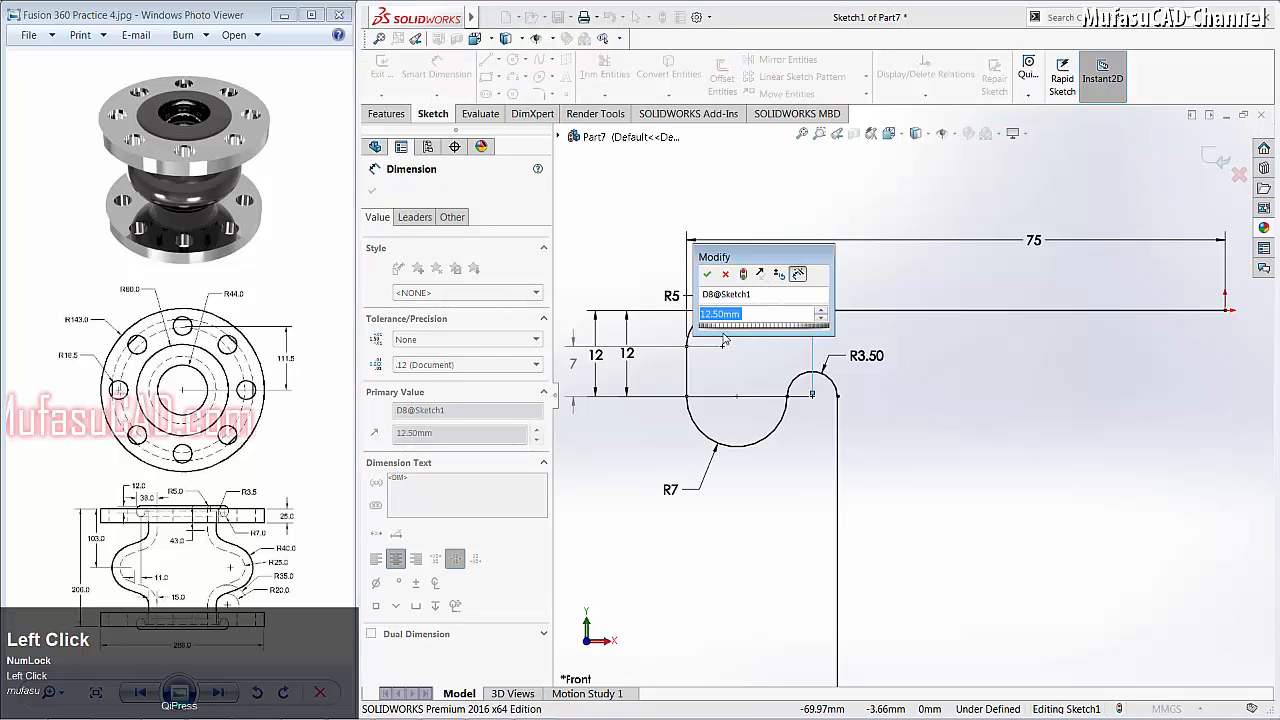
click(707, 273)
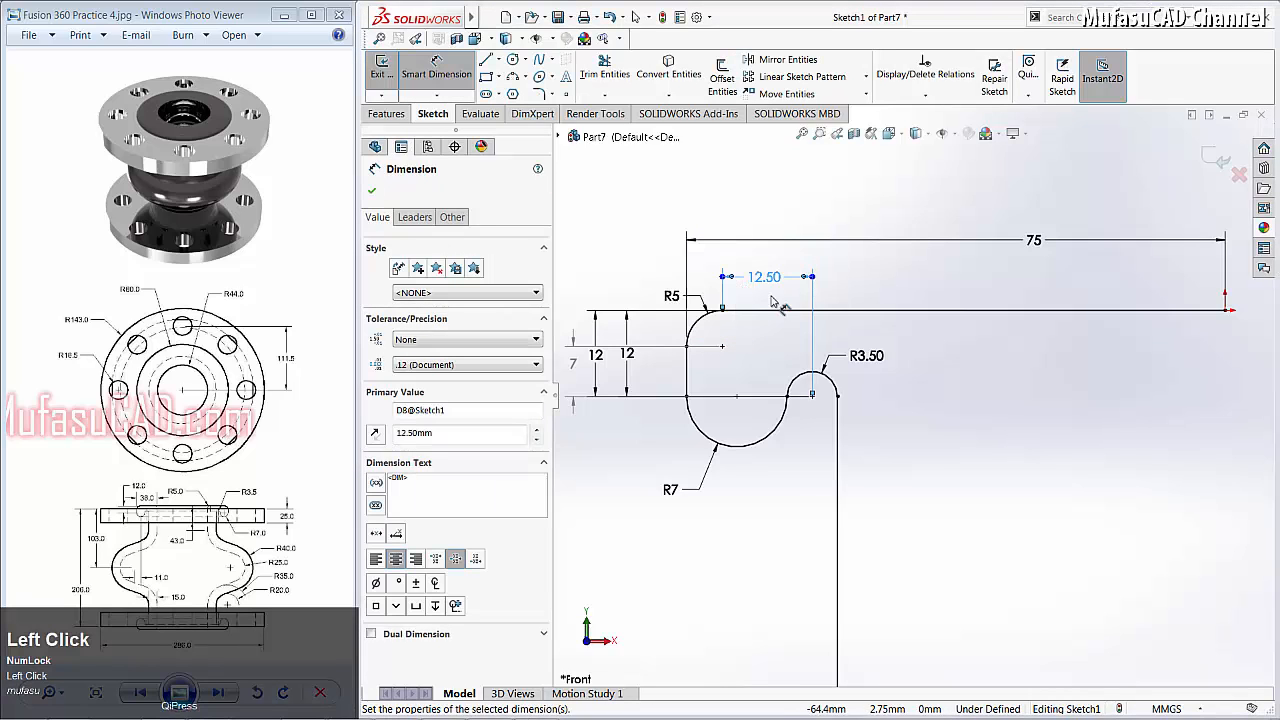
Step: Dimension the vertical distance from the lower end of the long vertical line to the upper end of the R5 fillet as 43 mm
scroll(850, 440, up, 2)
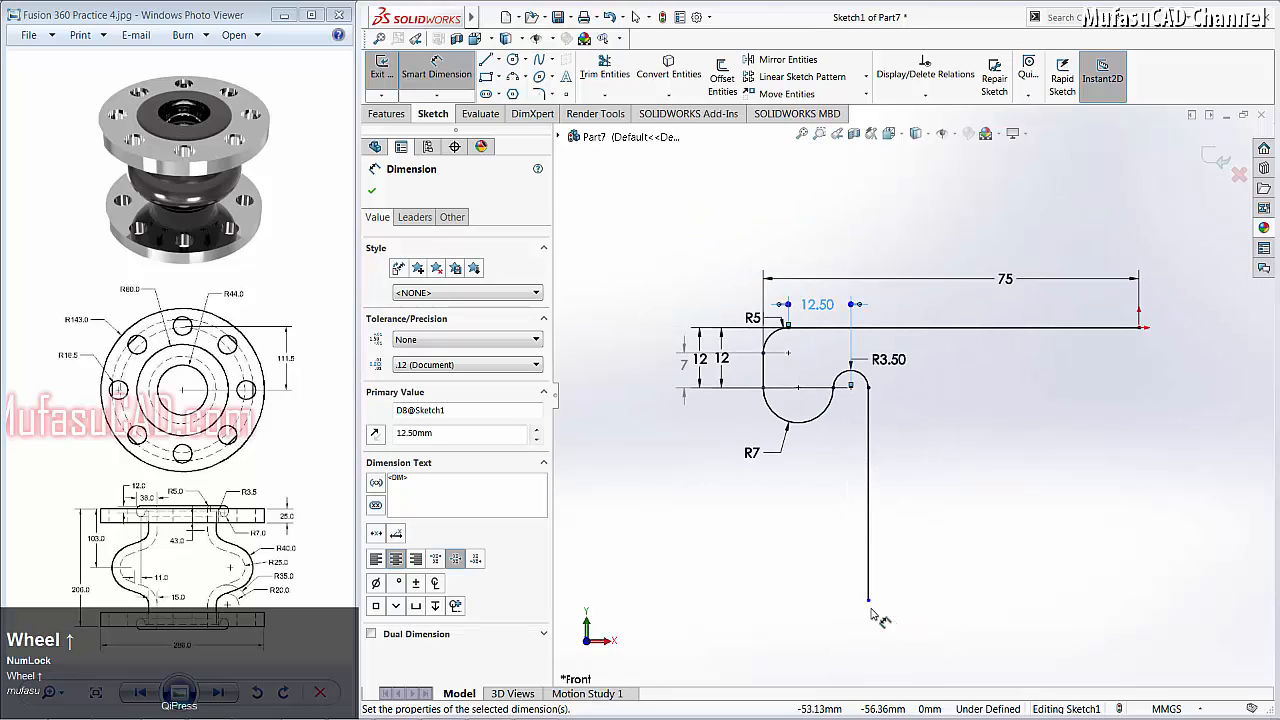
click(868, 599)
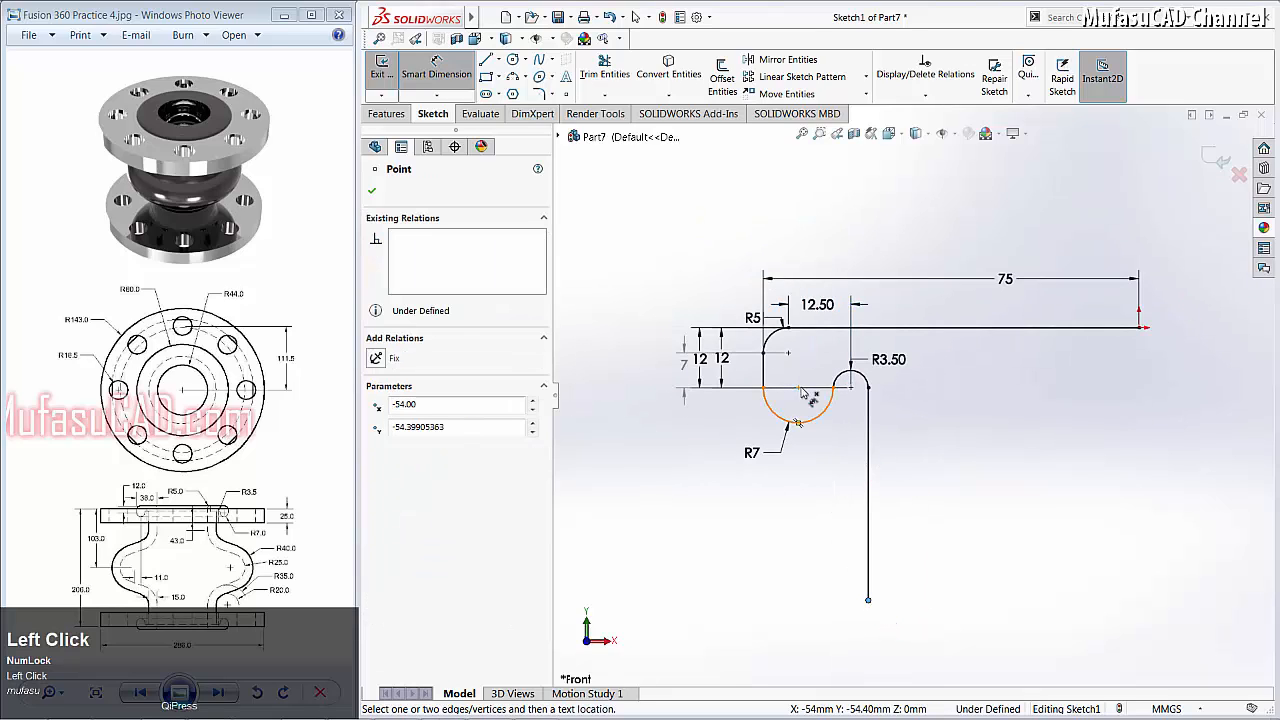
click(789, 330)
click(635, 440)
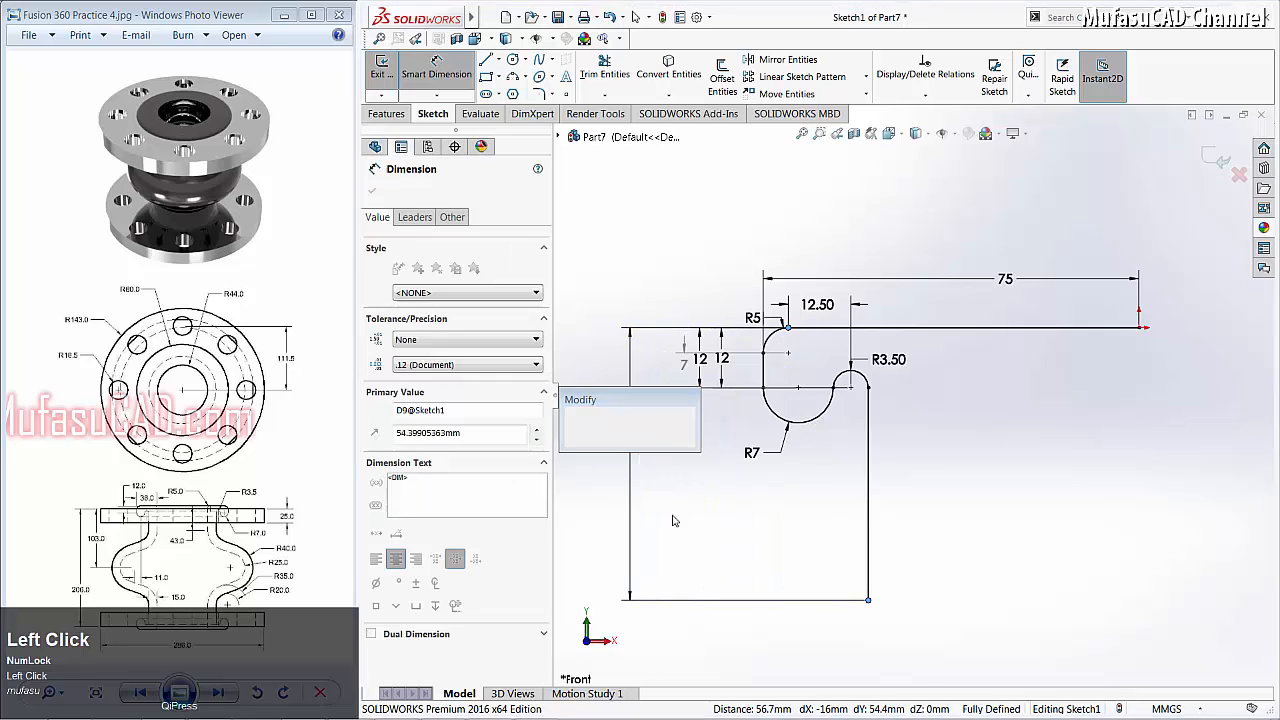
text(43)
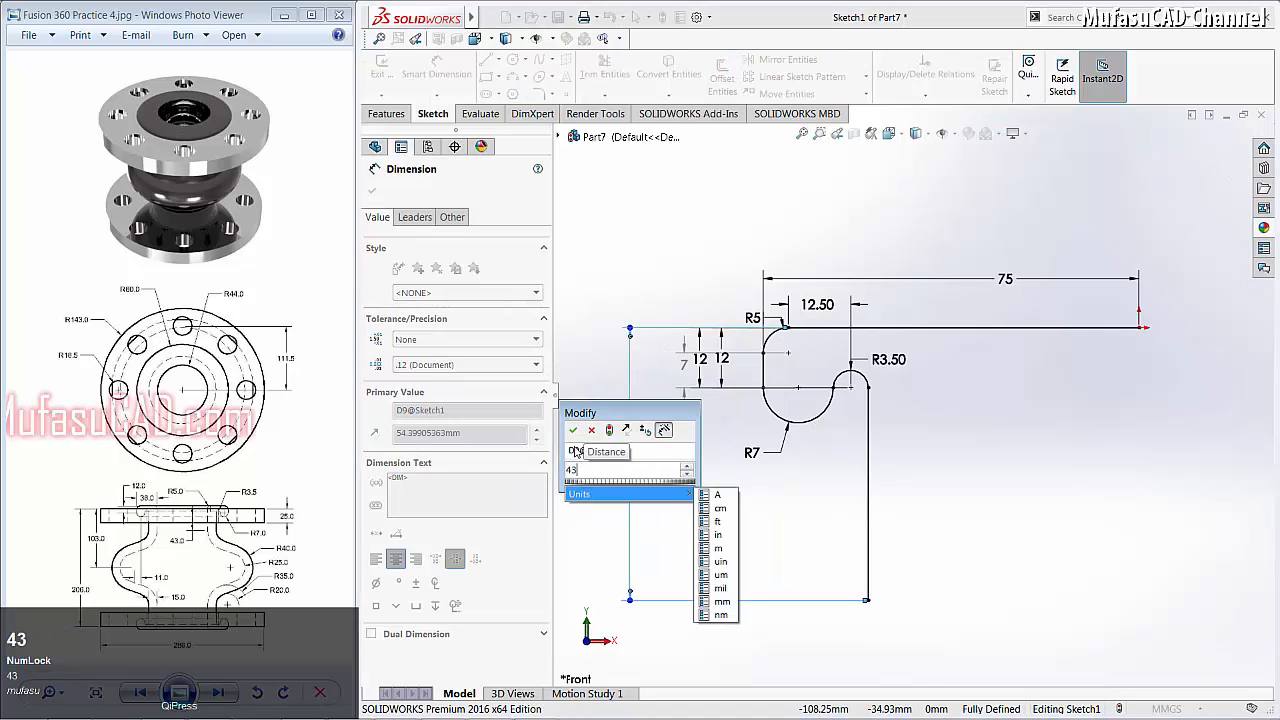
click(576, 431)
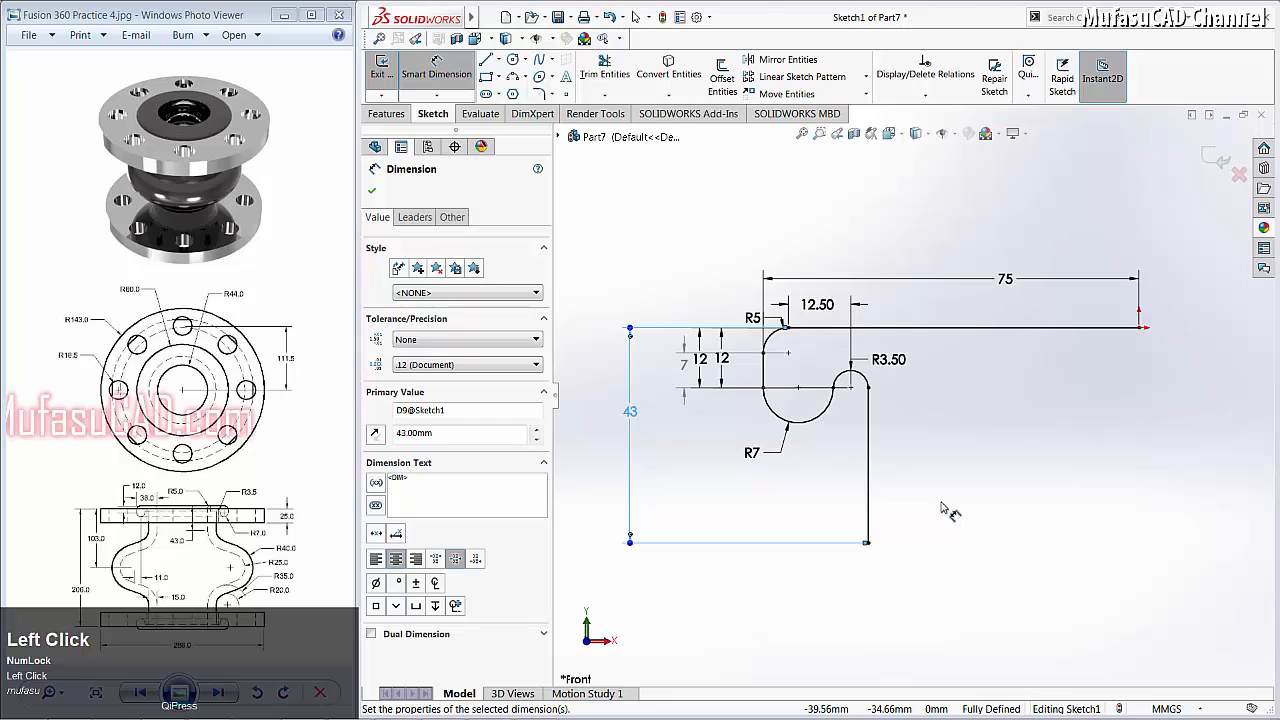
Step: Draw a circle of about 21 mm radius through the long vertical's lower end, centred level with it and directly below the outer vertical line
click(512, 60)
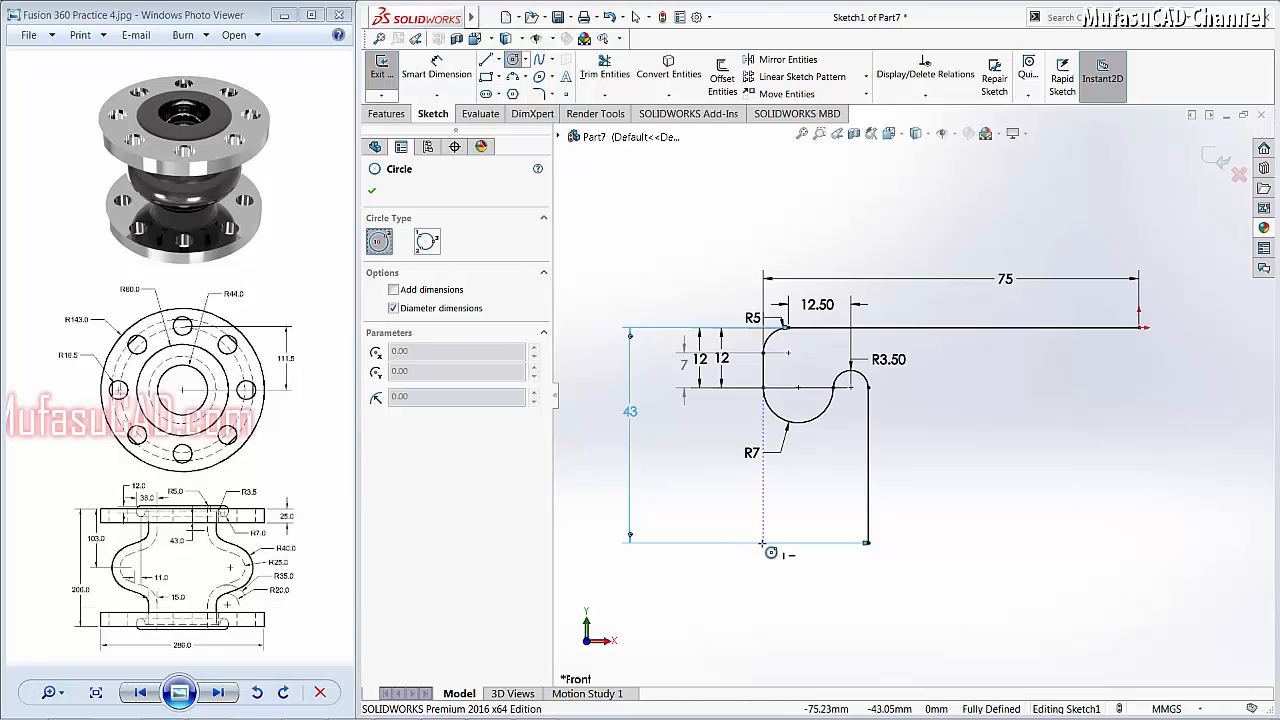
click(762, 543)
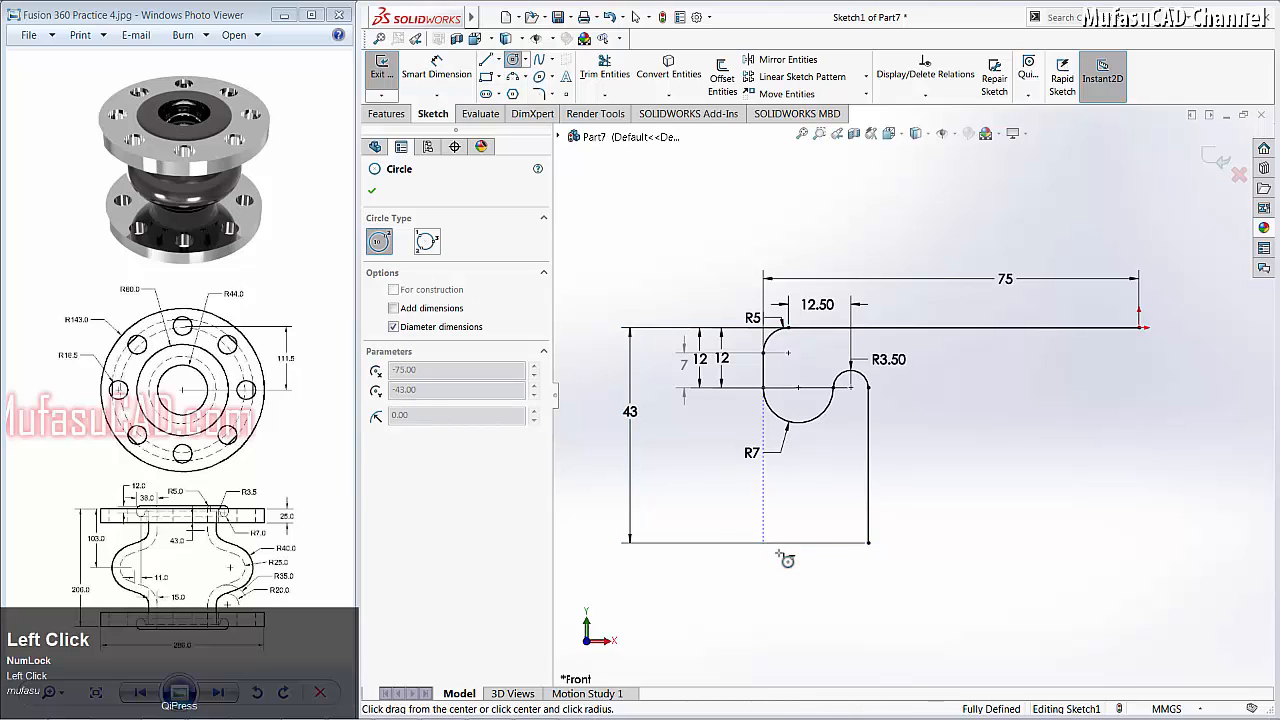
click(869, 545)
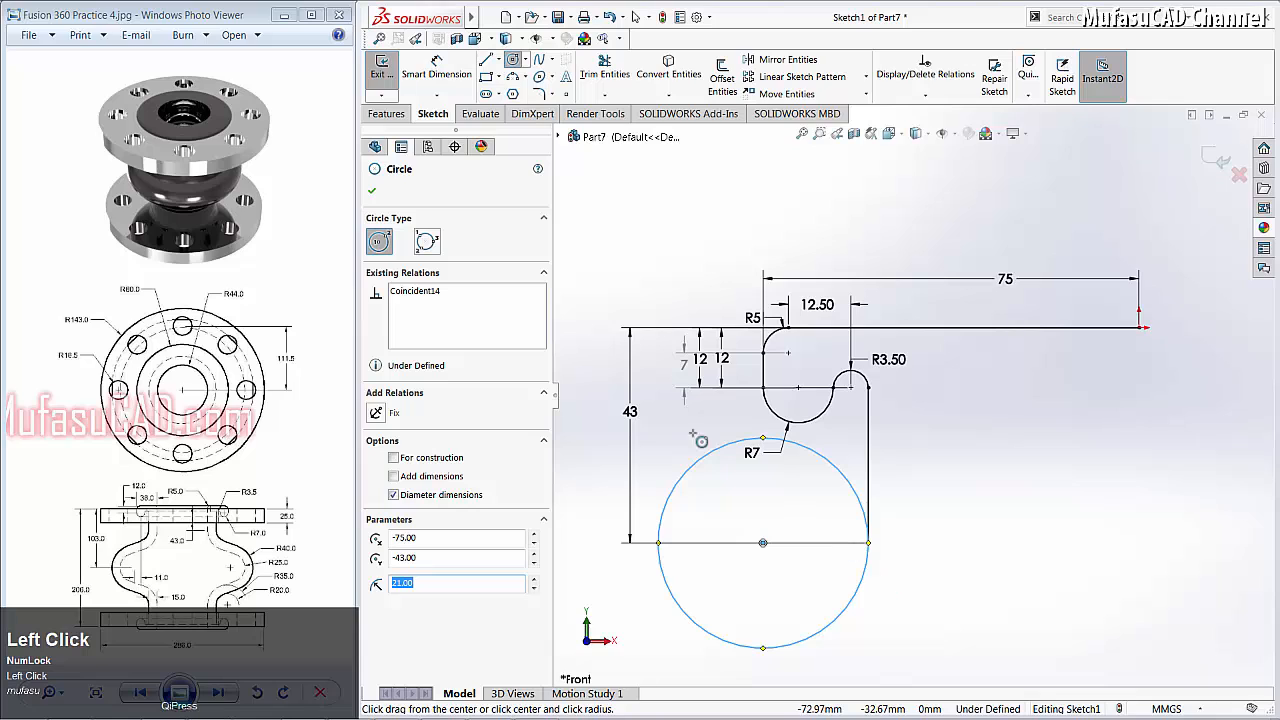
Step: Dimension the circle at the long vertical's lower end to a diameter of 40 mm
click(437, 72)
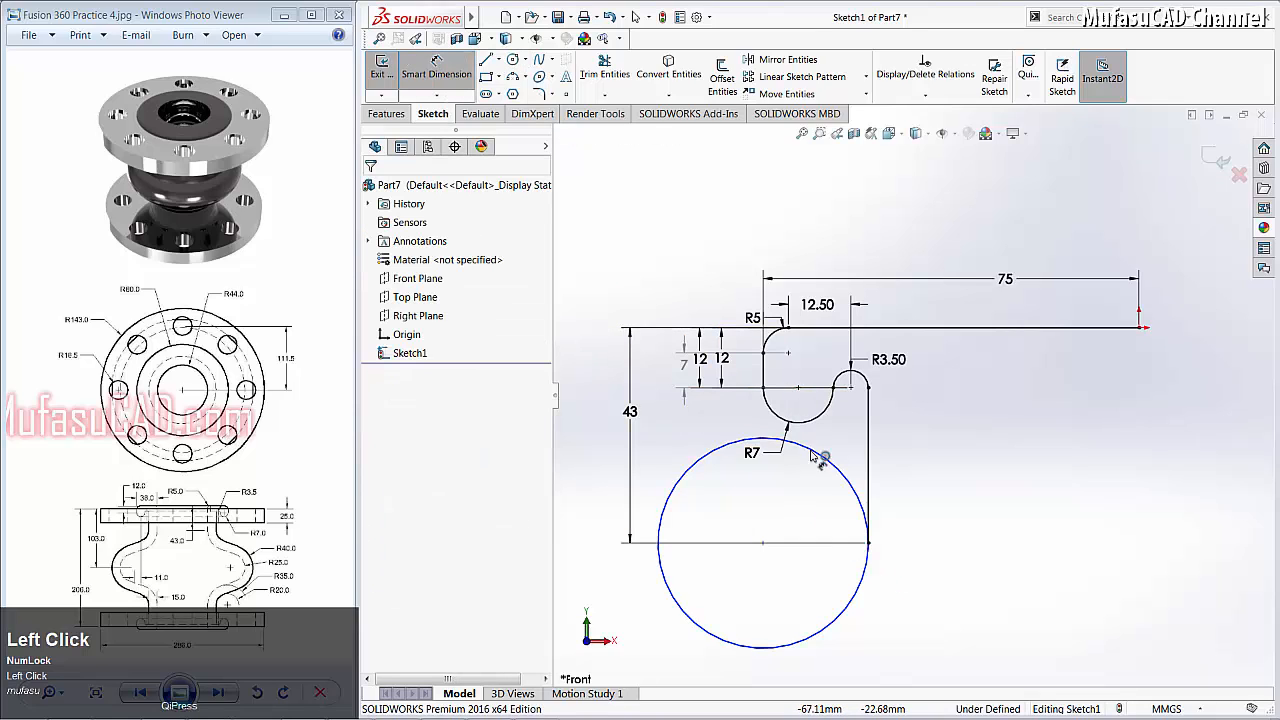
click(838, 468)
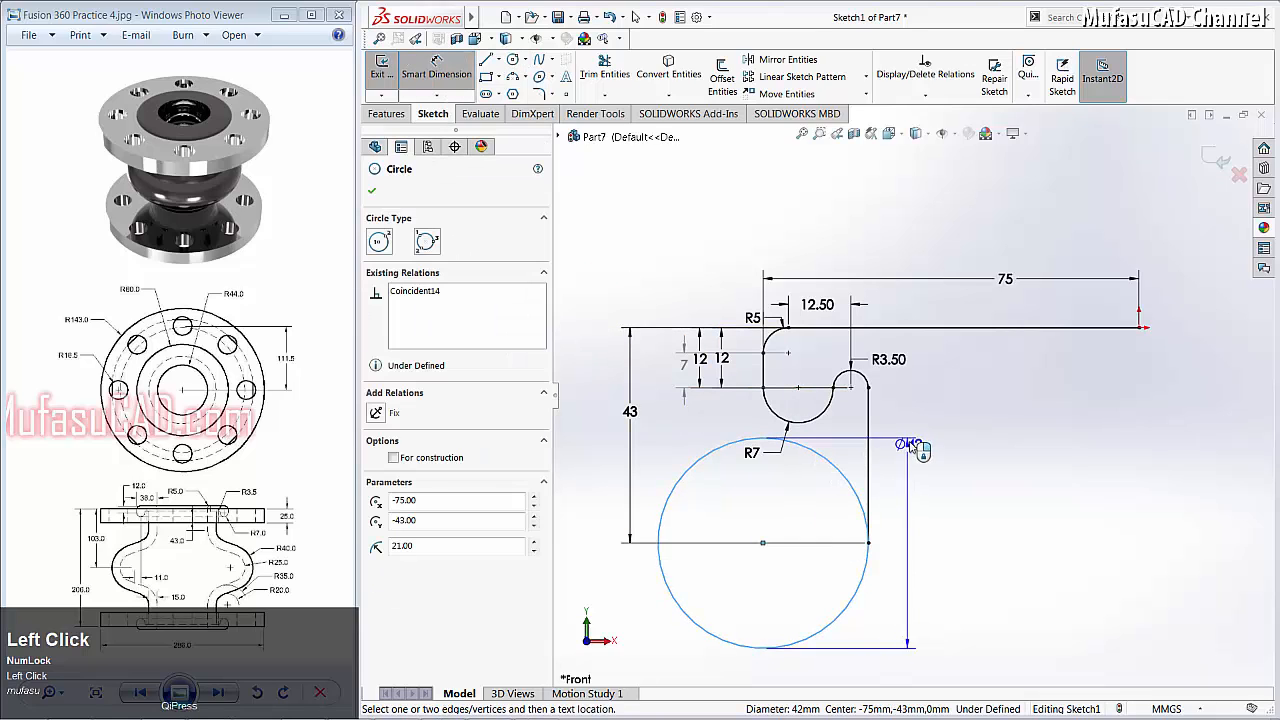
click(942, 490)
text(4)
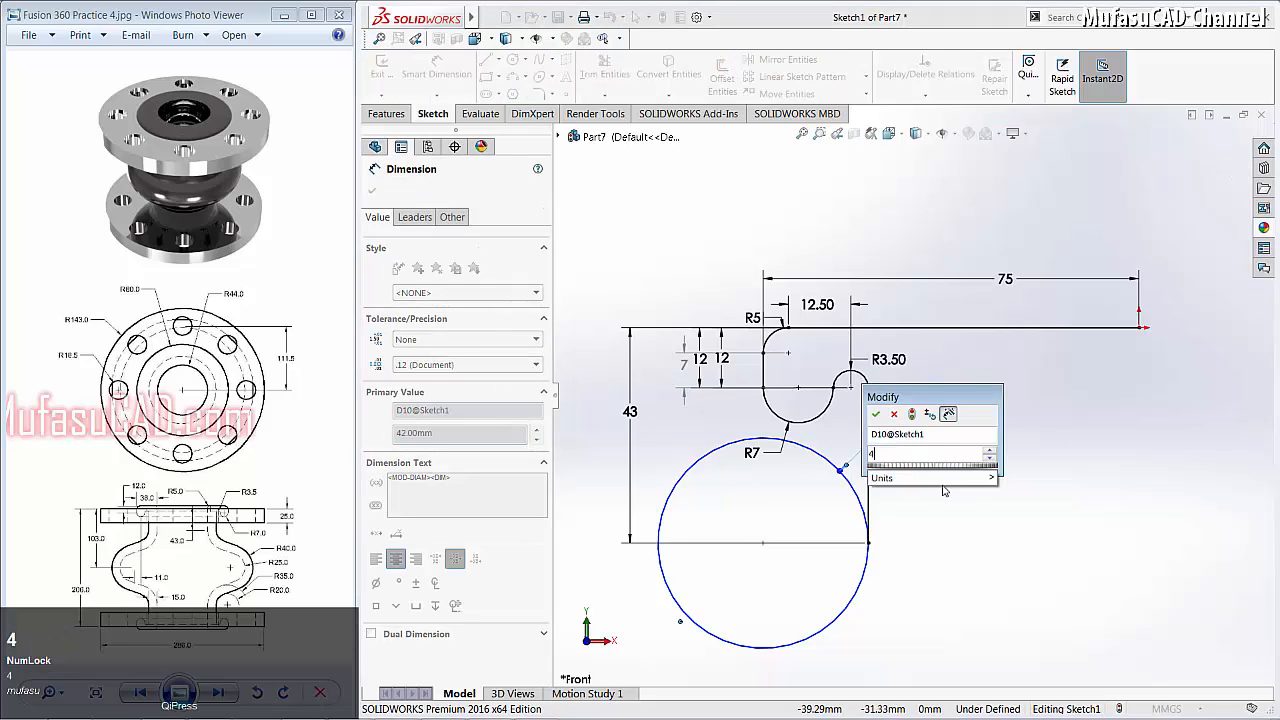
text(0)
click(880, 414)
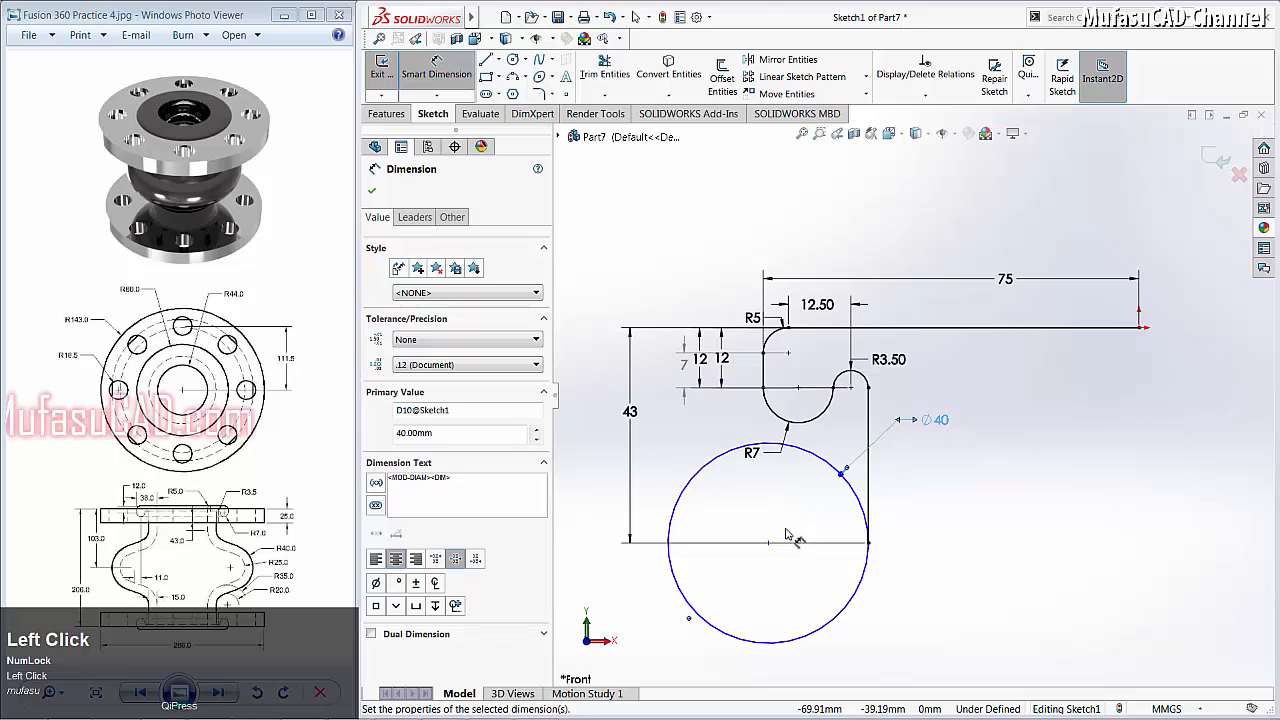
Step: Dimension the vertical distance from the 40 mm circle's centre to the upper end of the R5 fillet as 43 mm
click(710, 468)
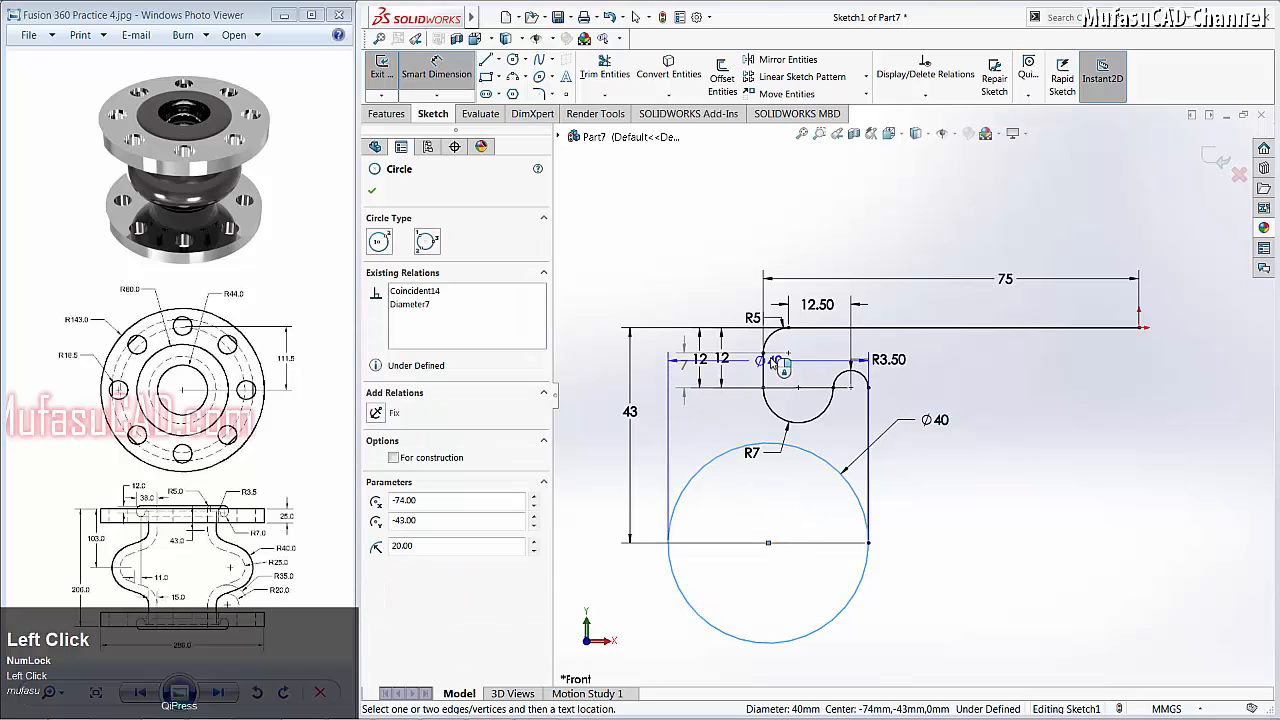
click(789, 327)
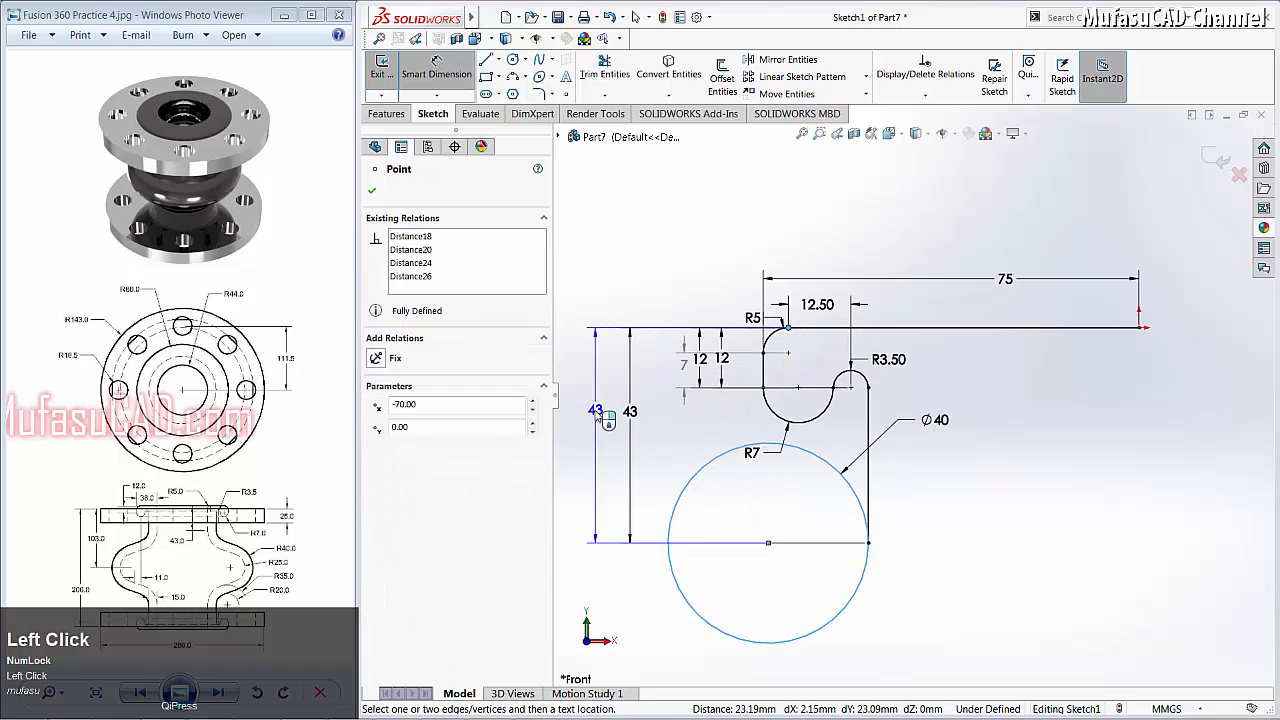
click(596, 417)
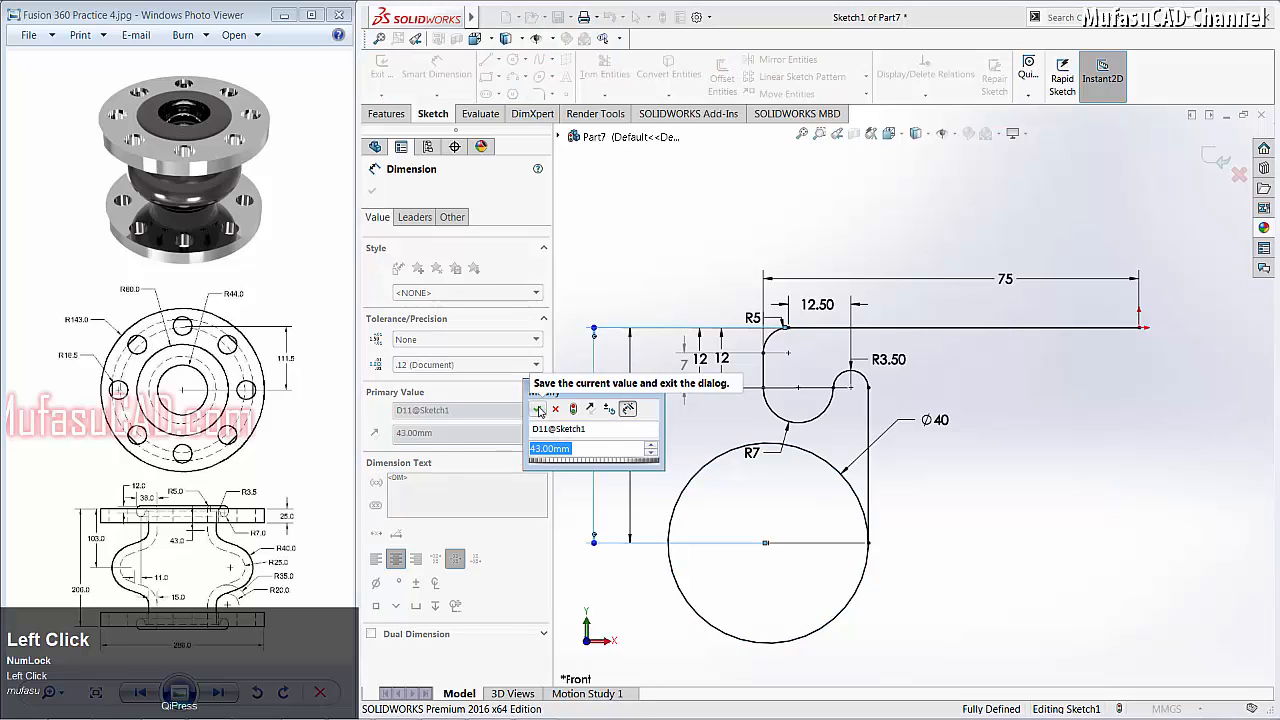
click(539, 411)
Step: Draw a circle of about 25.6 mm radius below and to the right of the 40 mm circle
scroll(899, 541, up, 1)
scroll(903, 590, down, 3)
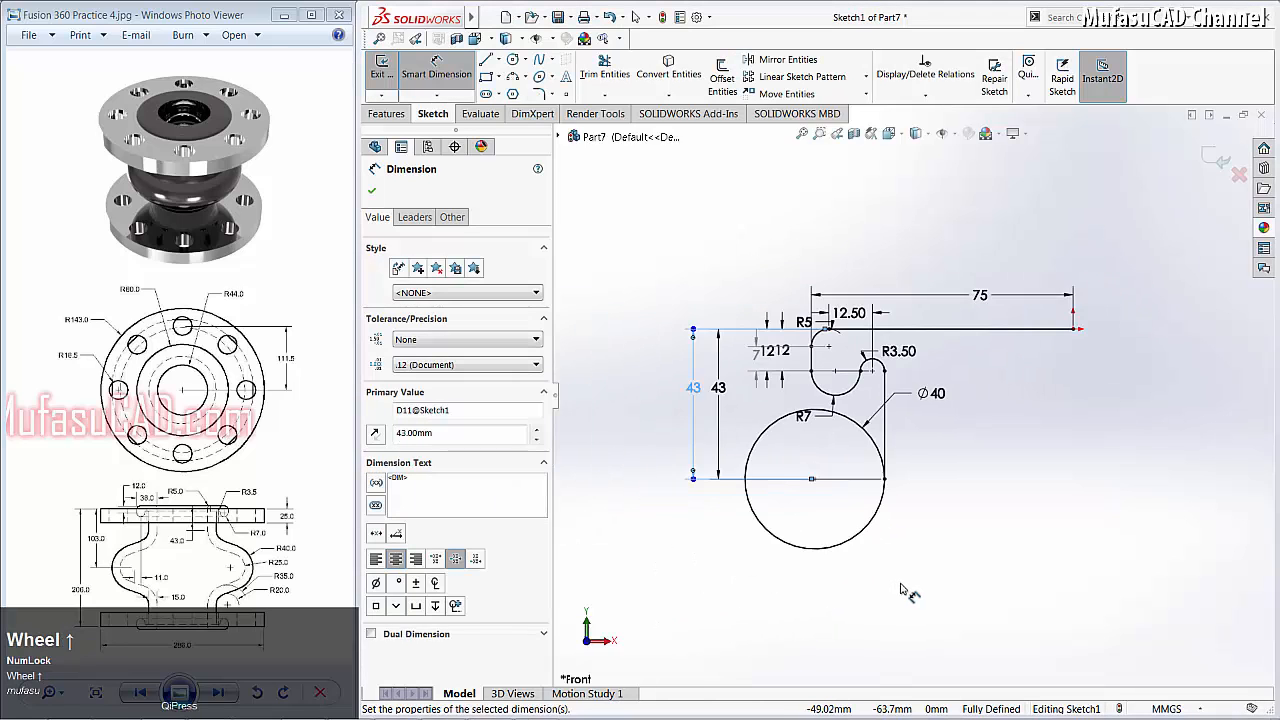
click(513, 61)
click(990, 626)
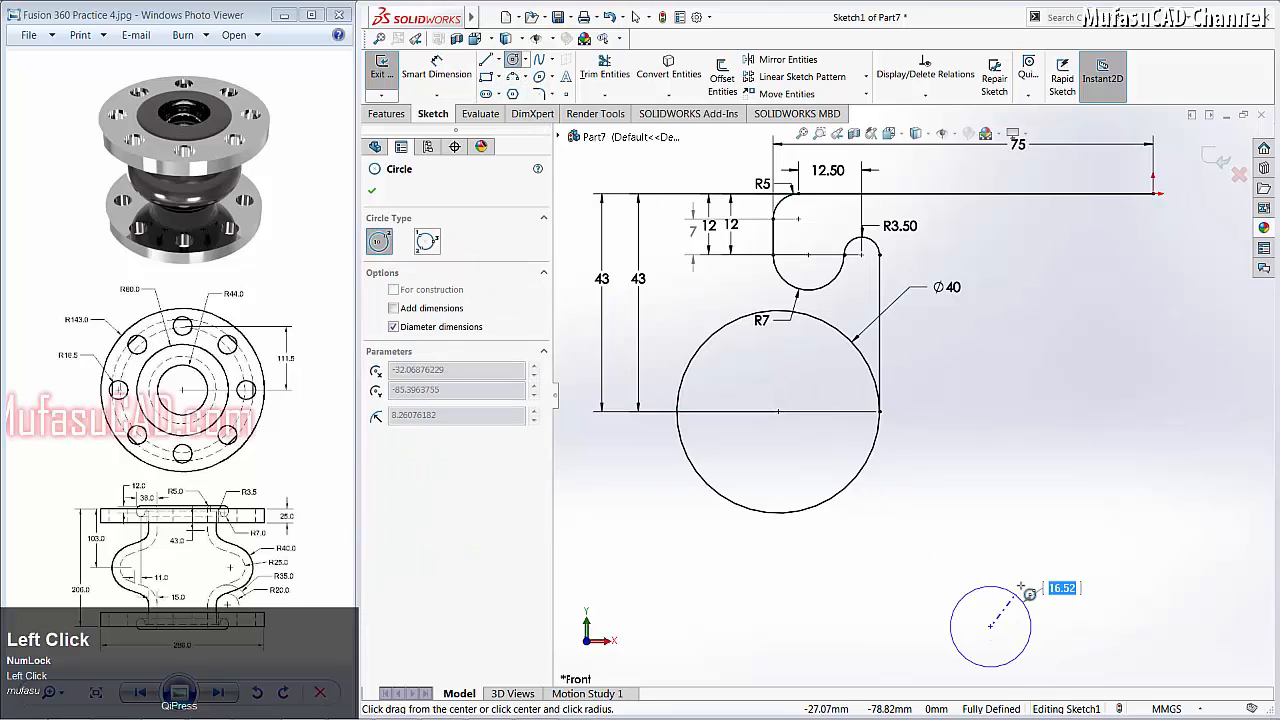
click(1057, 514)
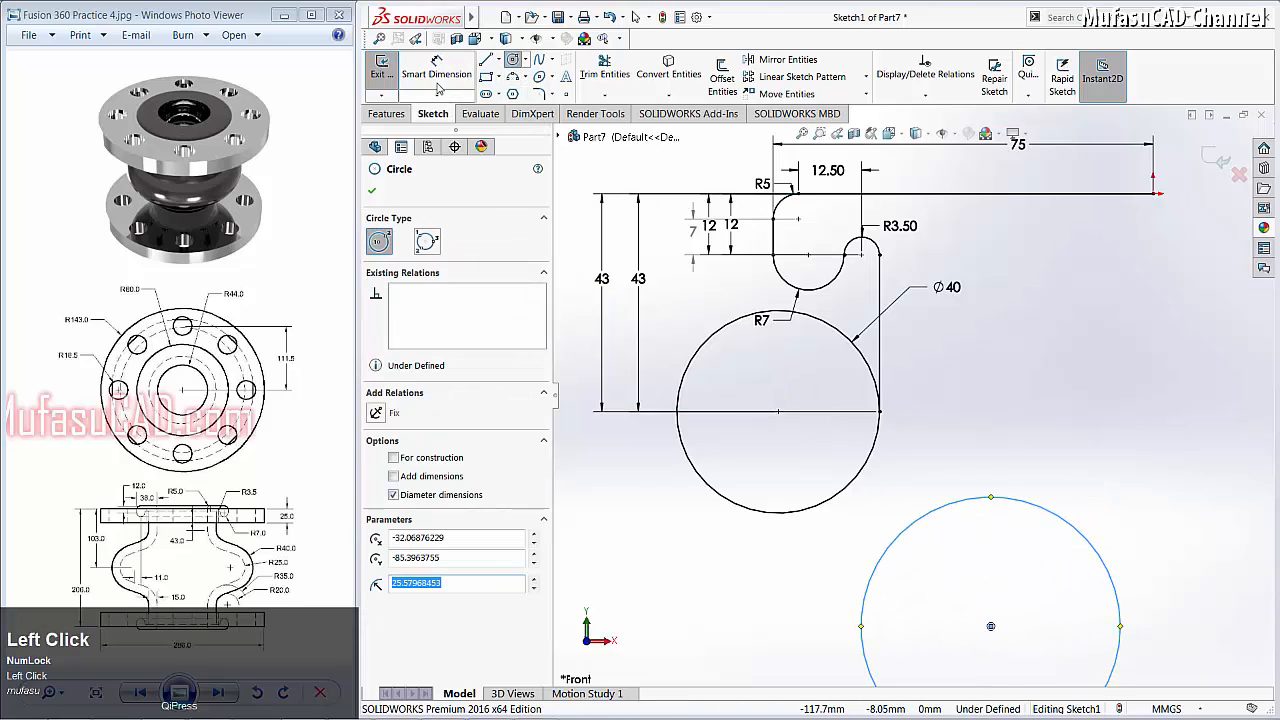
Step: Dimension the new lower circle to a diameter of 80 mm
click(436, 68)
click(1010, 505)
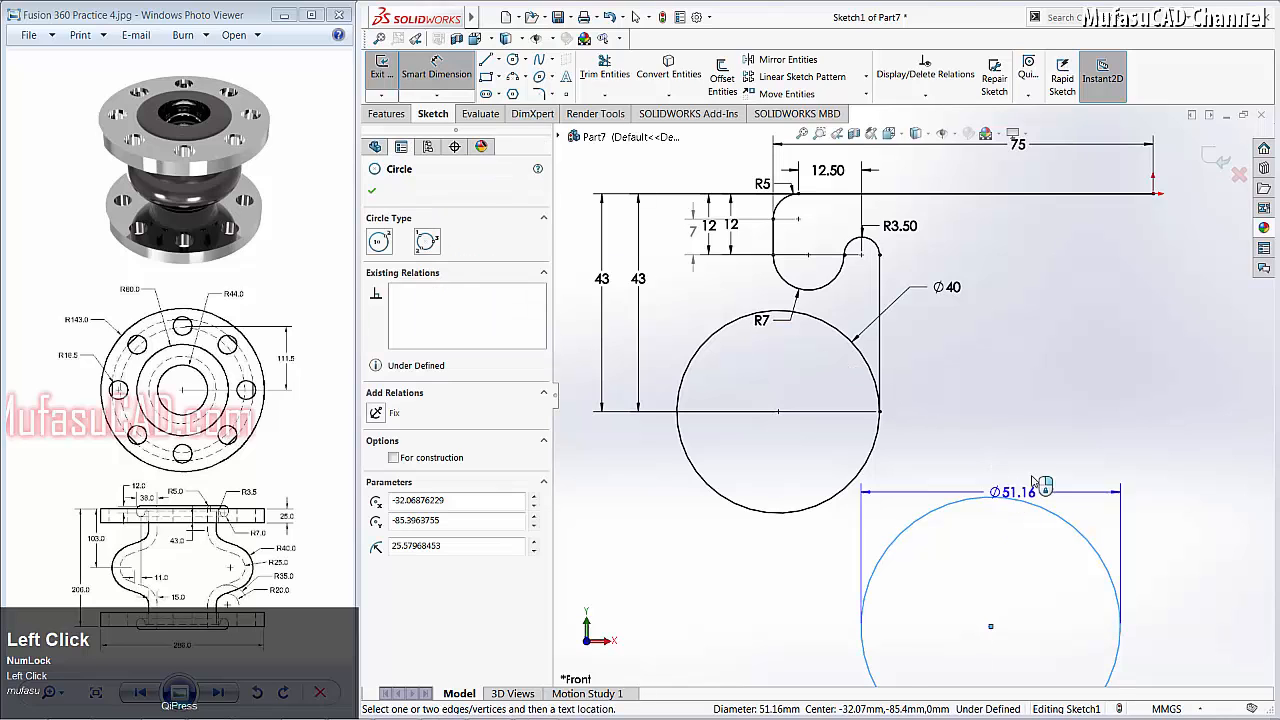
click(1086, 494)
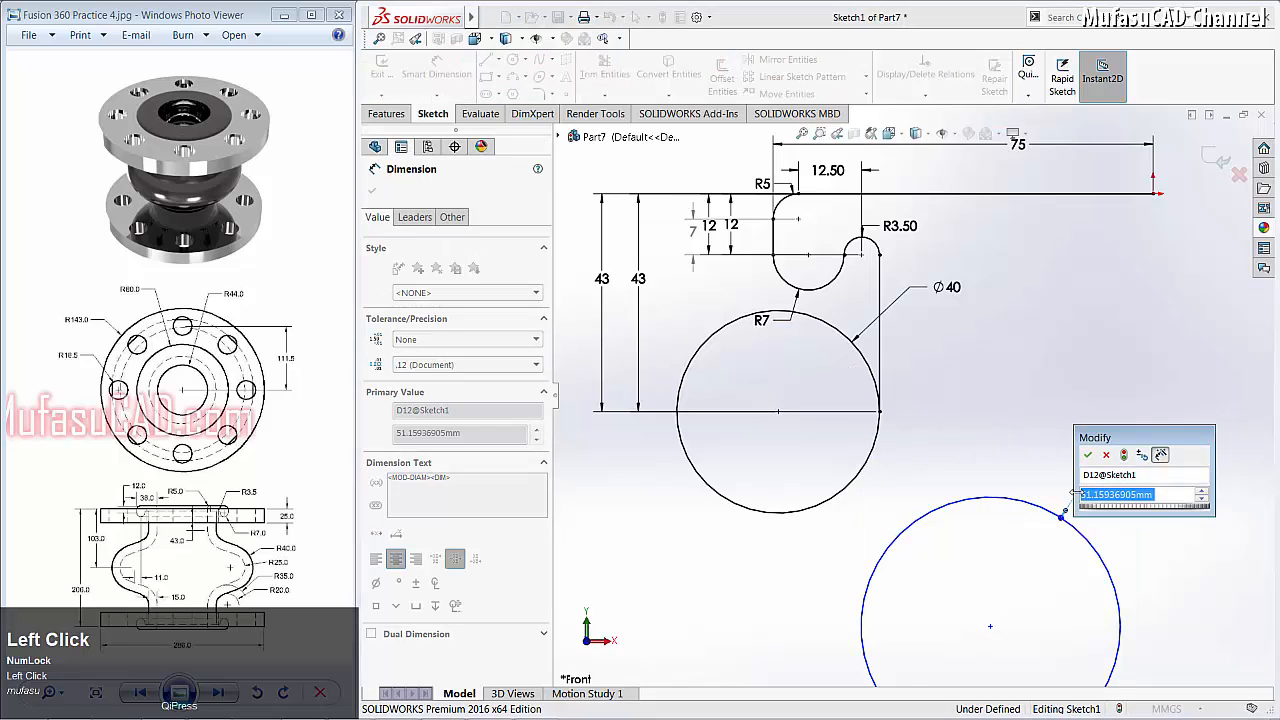
text(80)
click(1089, 457)
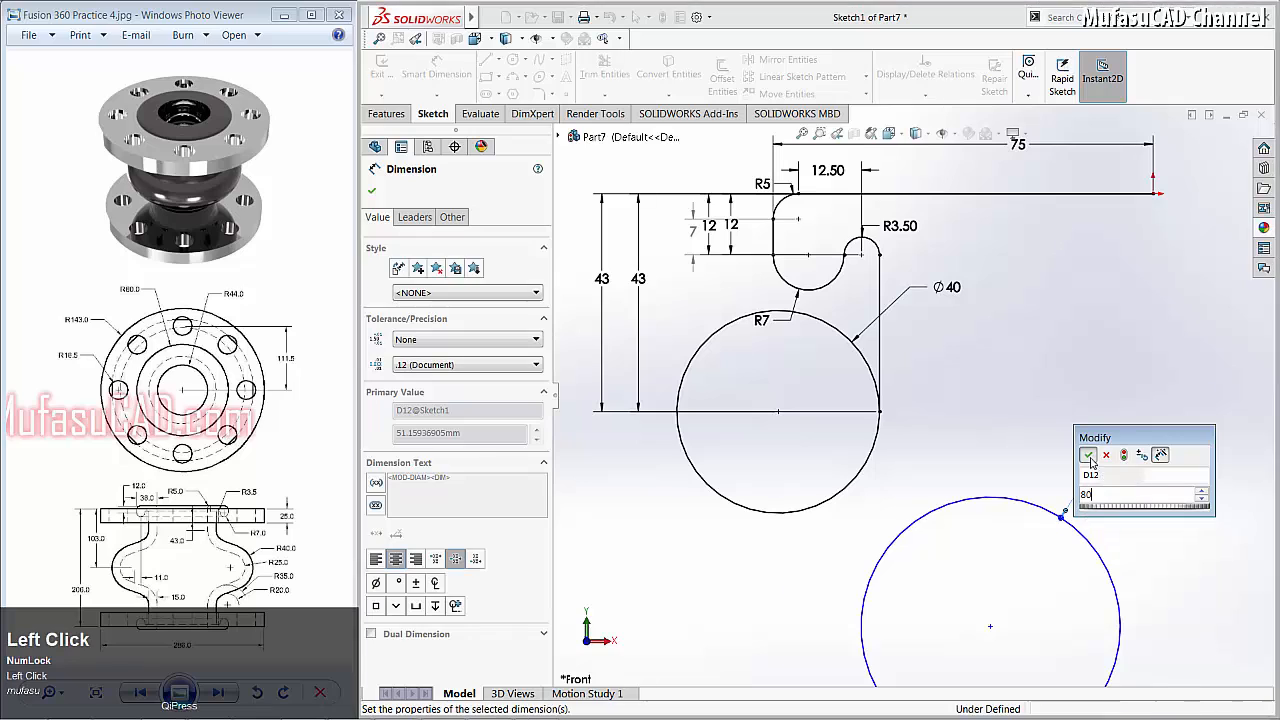
Step: Dimension the horizontal distance from the 80 mm circle's centre to the upper end of the R5 fillet as 11 mm
click(990, 627)
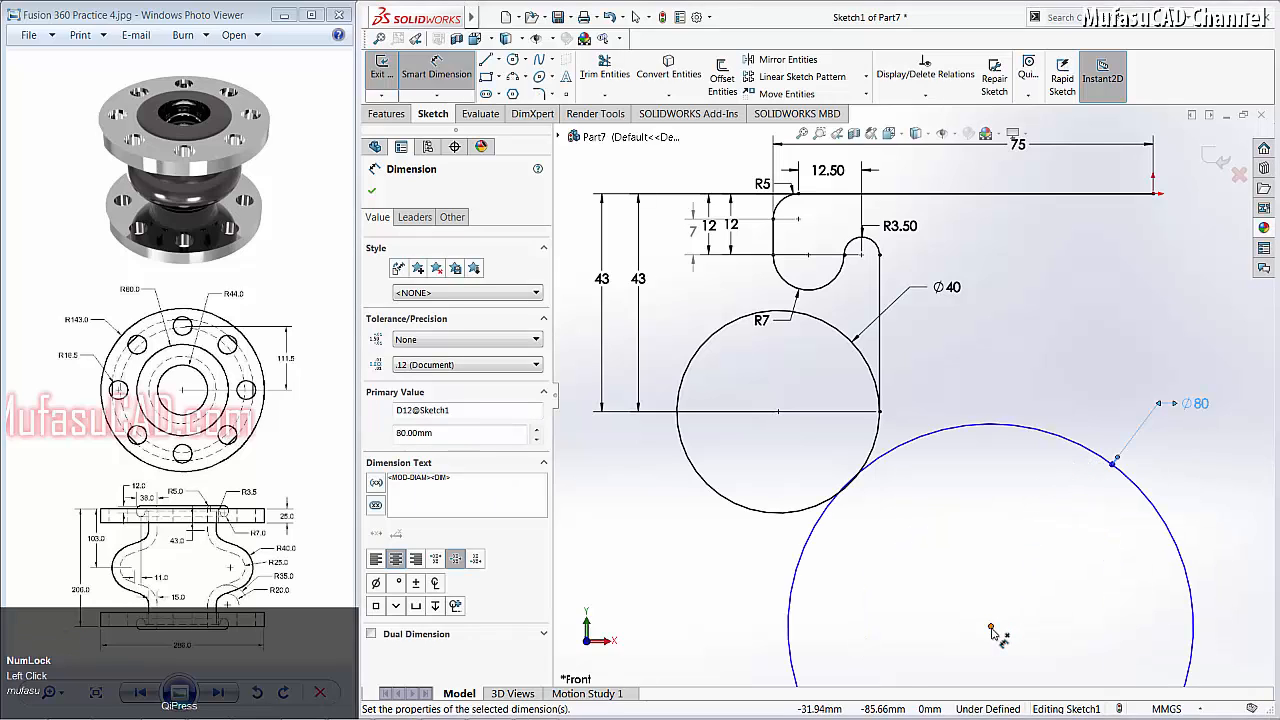
click(801, 196)
click(815, 155)
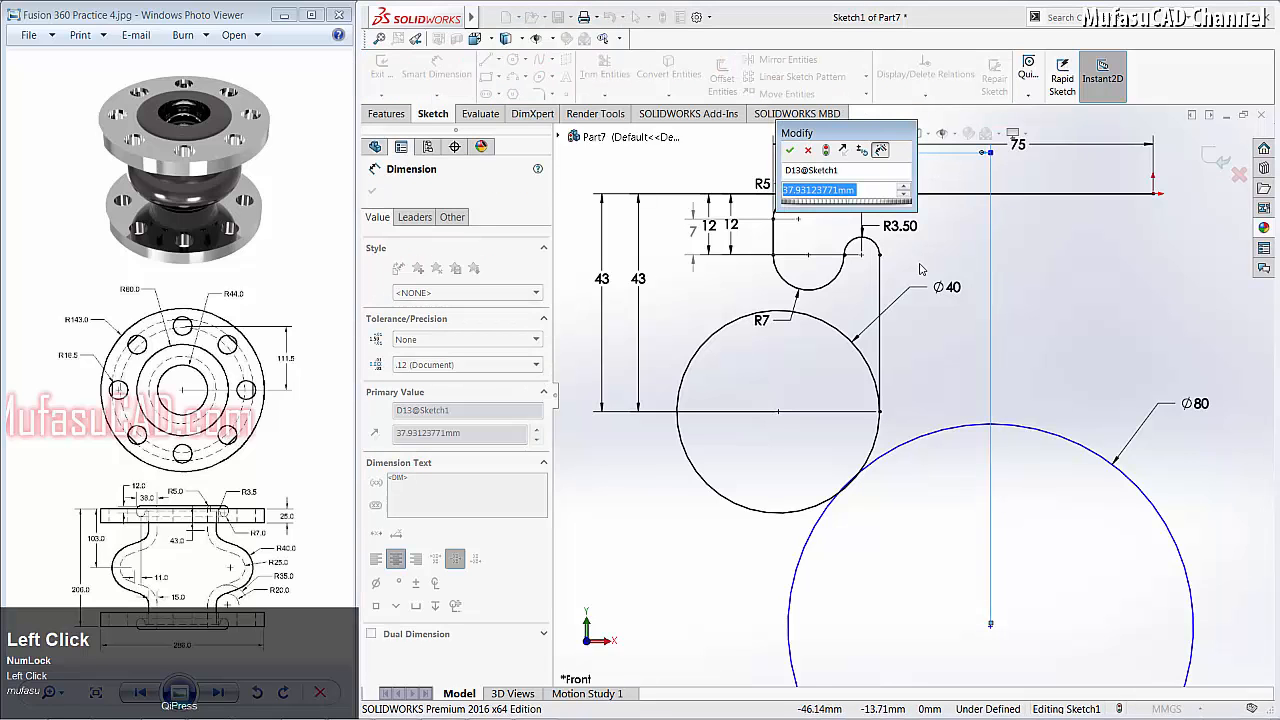
text(11)
click(789, 149)
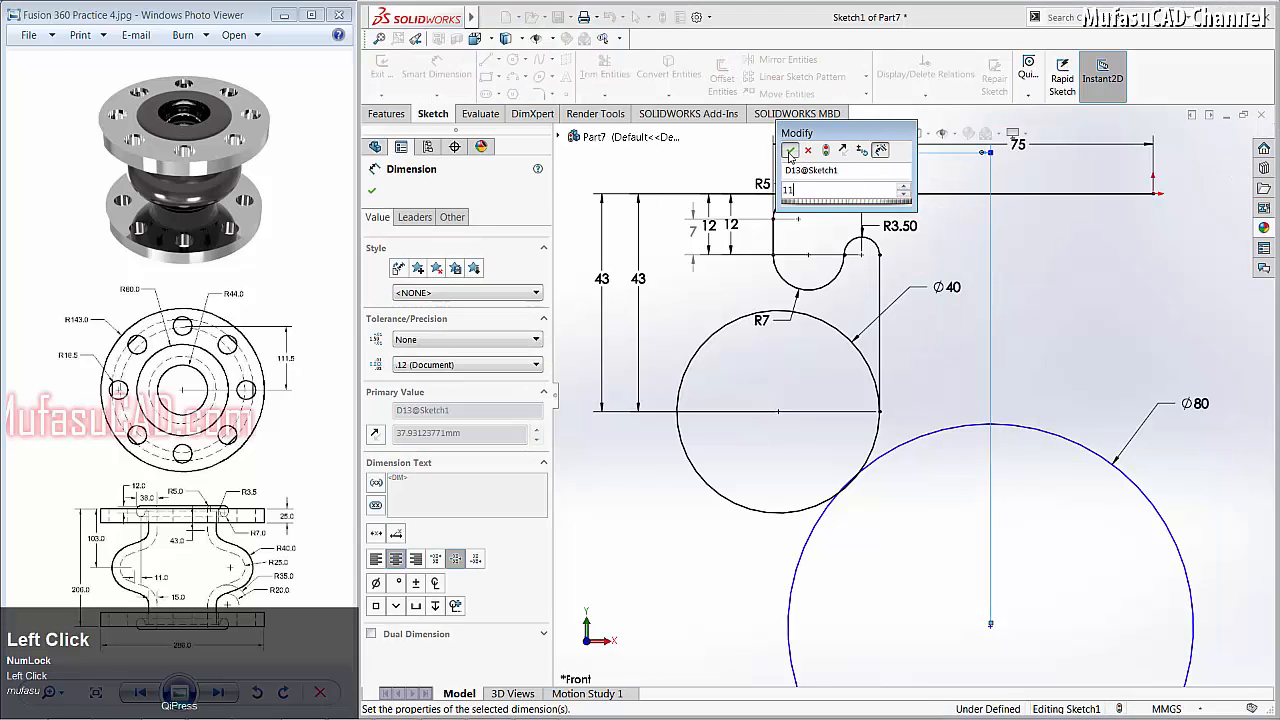
Step: Dimension the vertical distance from the 80 mm circle's centre to the upper end of the R5 fillet as 108 mm
click(854, 627)
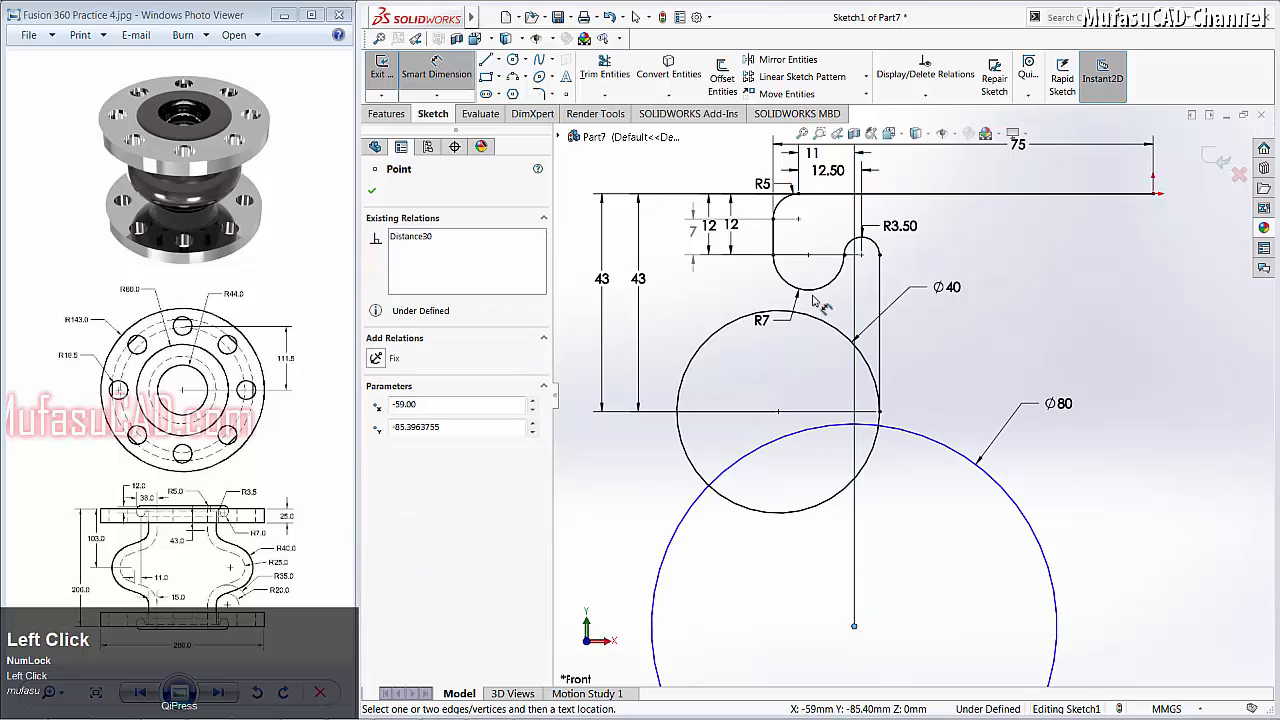
click(798, 193)
click(576, 405)
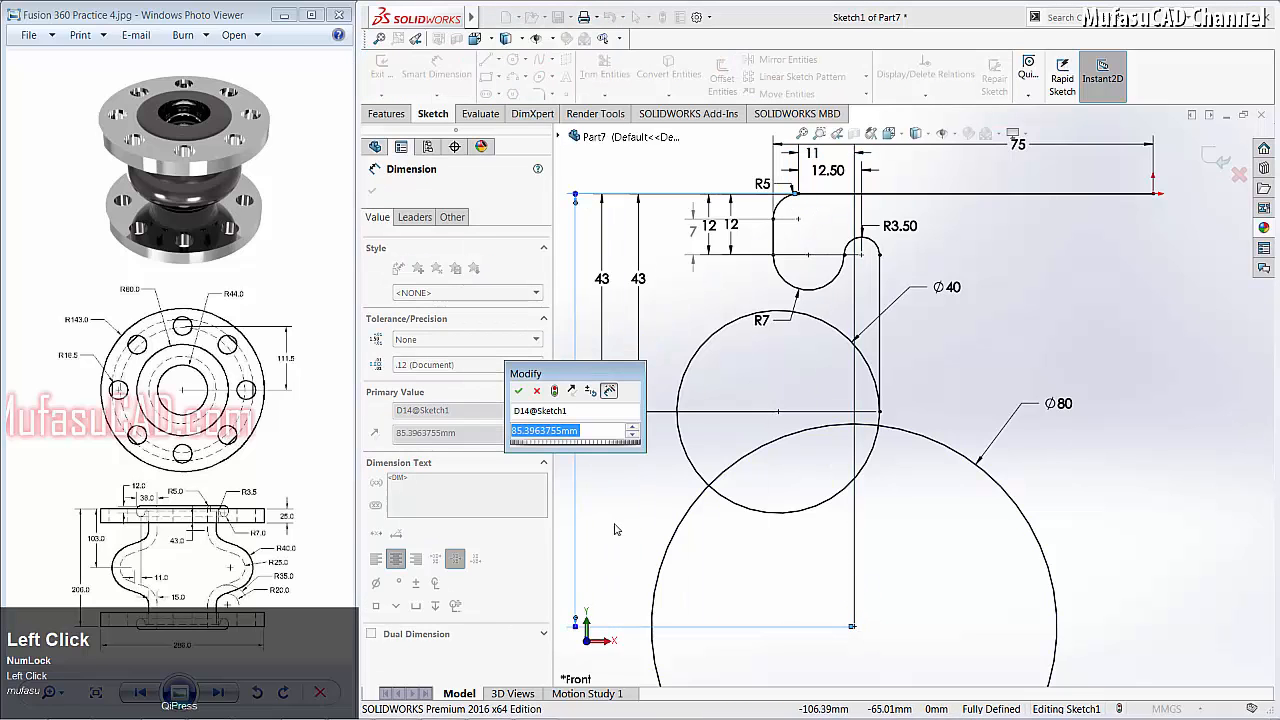
text(10)
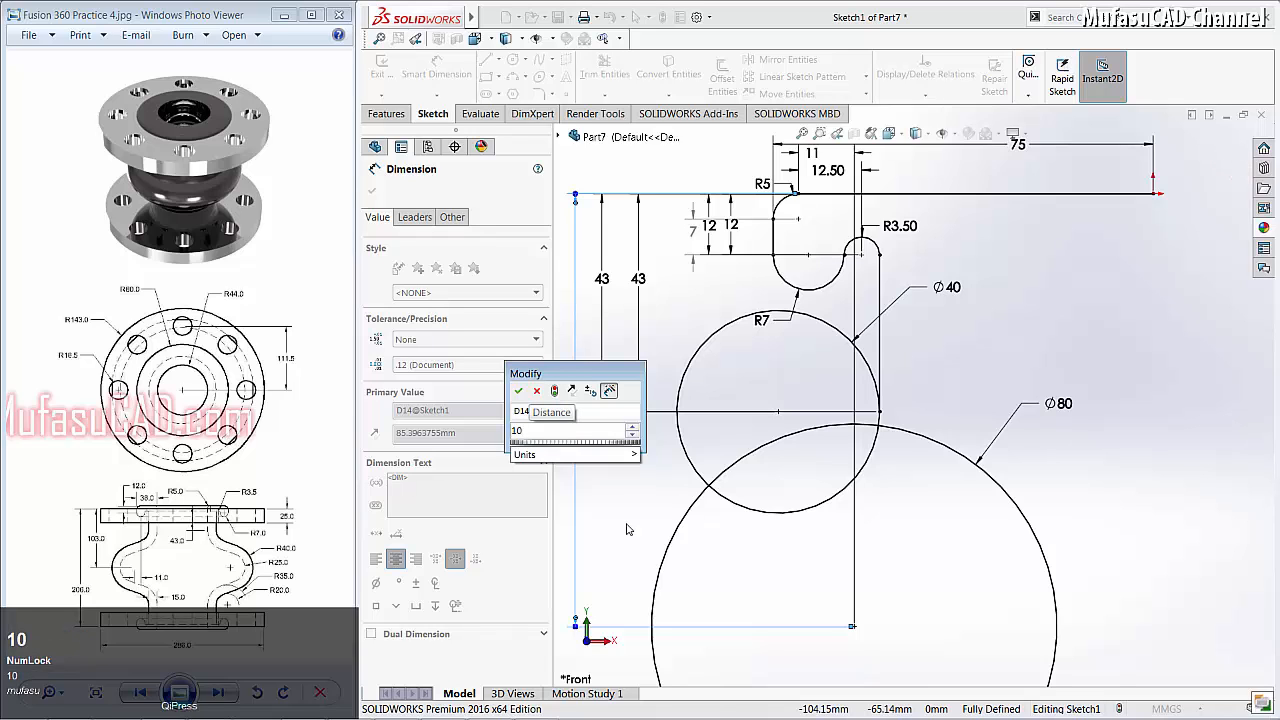
text(8)
mouse_move(536, 448)
click(518, 392)
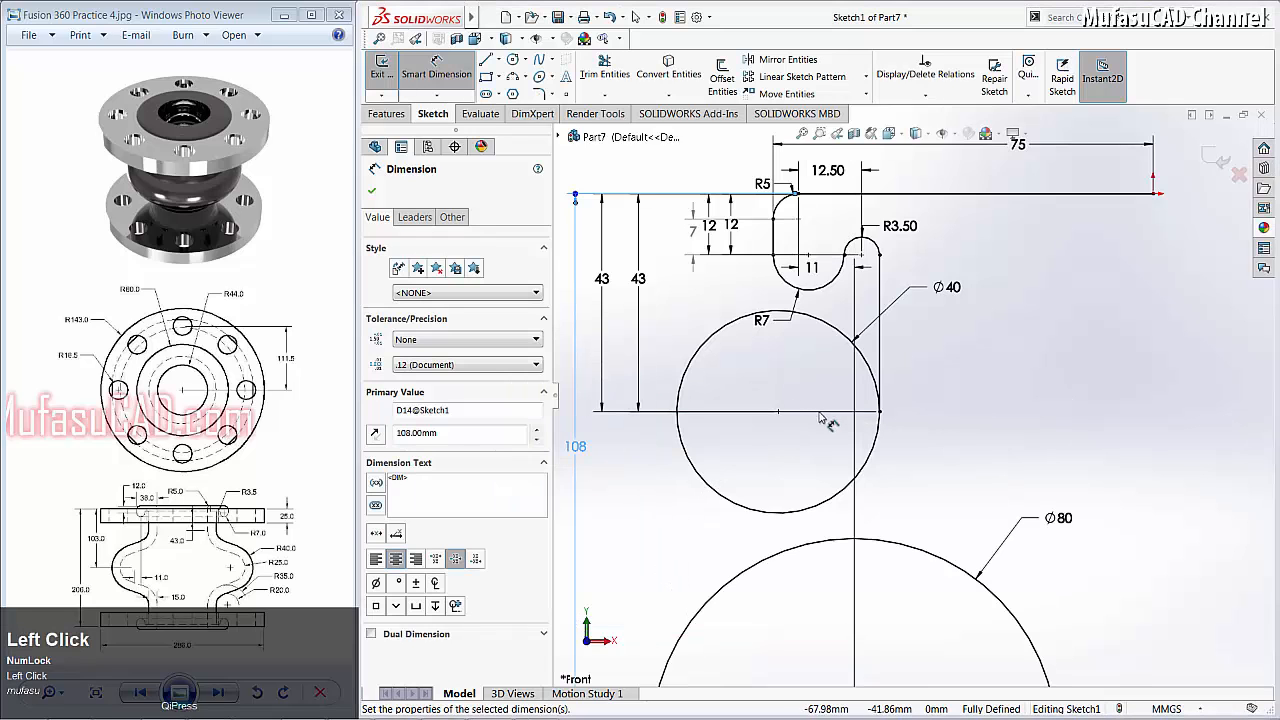
Step: Draw a slanted line about 85 mm long, rising to the right at about 26°, through the gap between the two circles
scroll(922, 473, down, 1)
scroll(922, 473, up, 2)
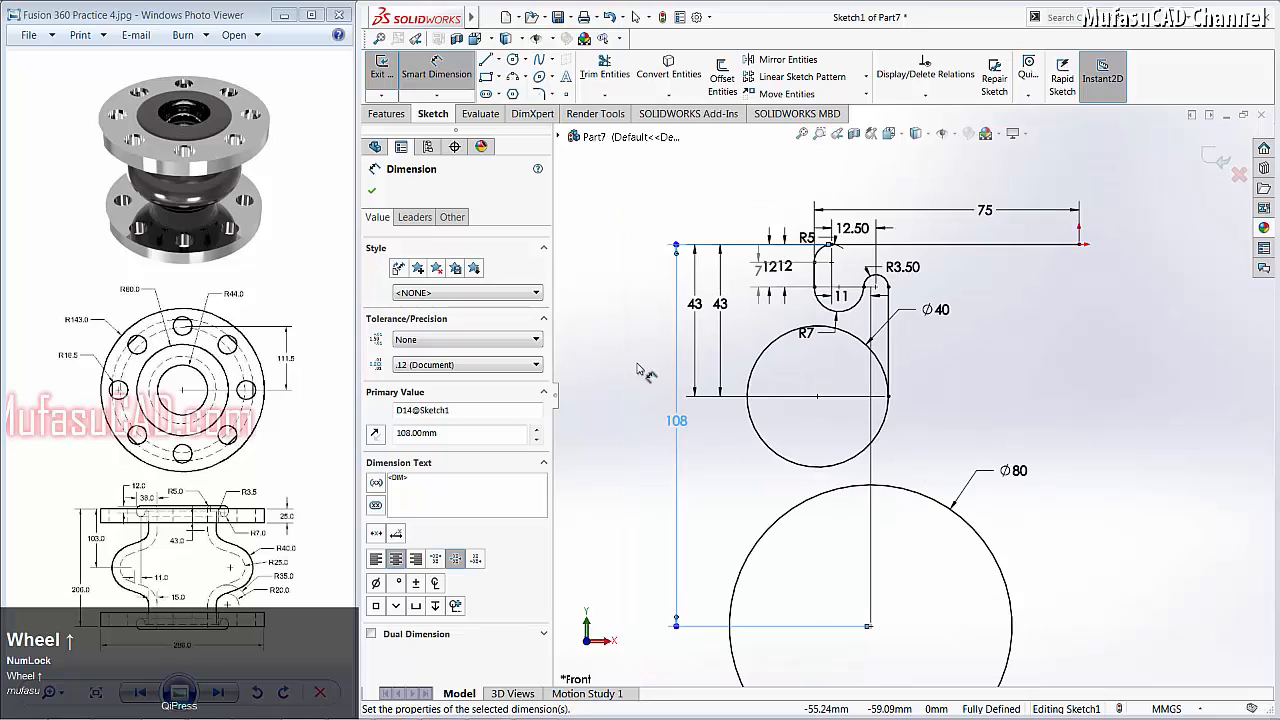
click(487, 60)
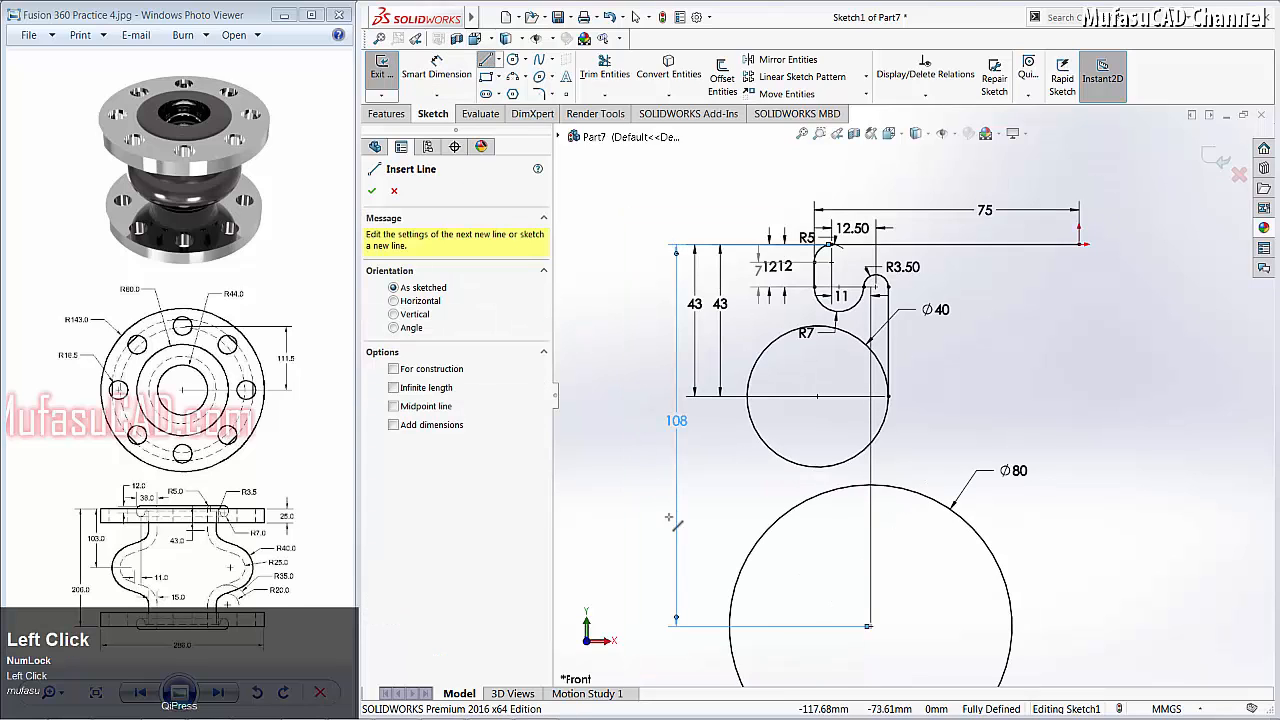
click(701, 542)
click(972, 410)
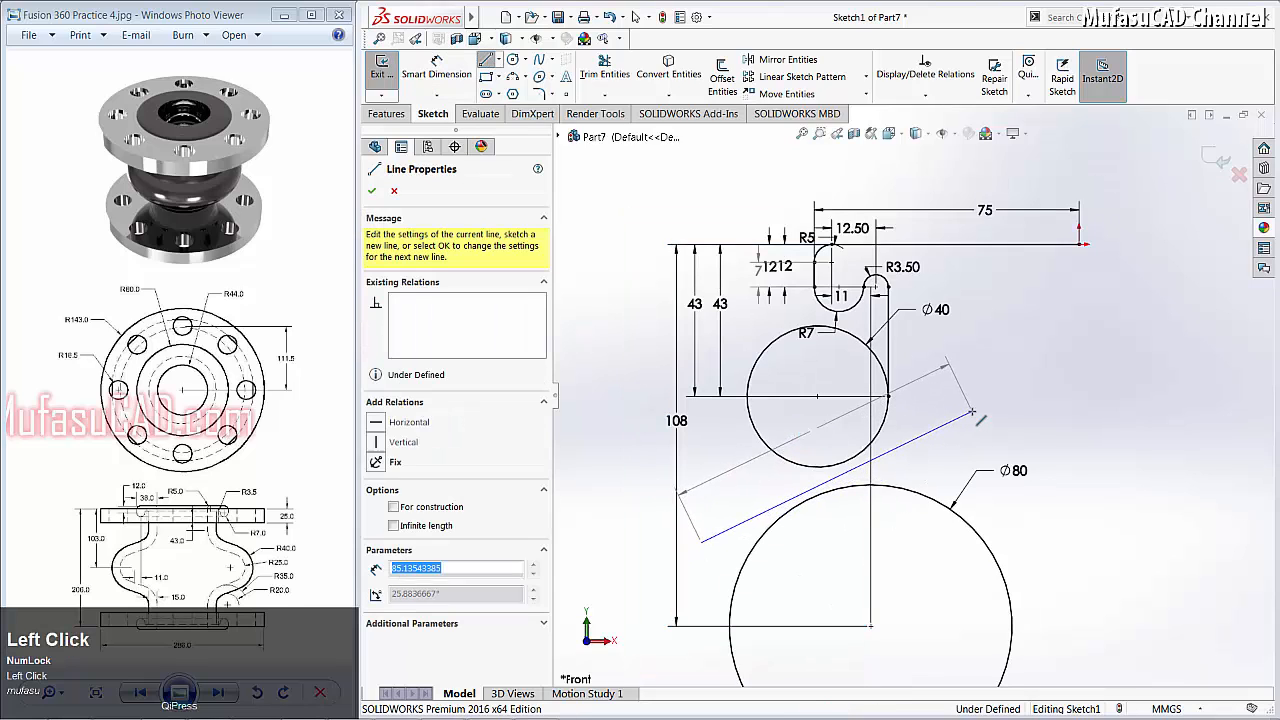
right_click(1016, 338)
click(988, 343)
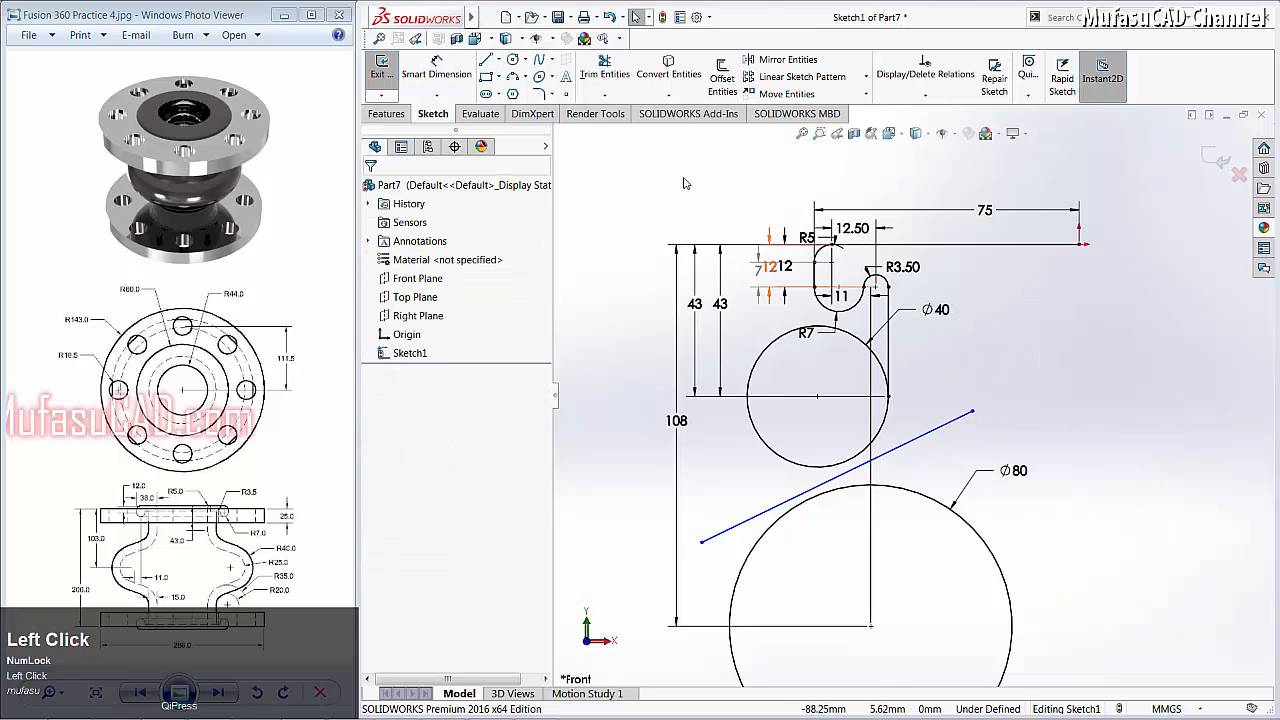
Step: Draw a vertical line straight down from the origin, ending above the level of the 40 mm circle's centre
click(486, 62)
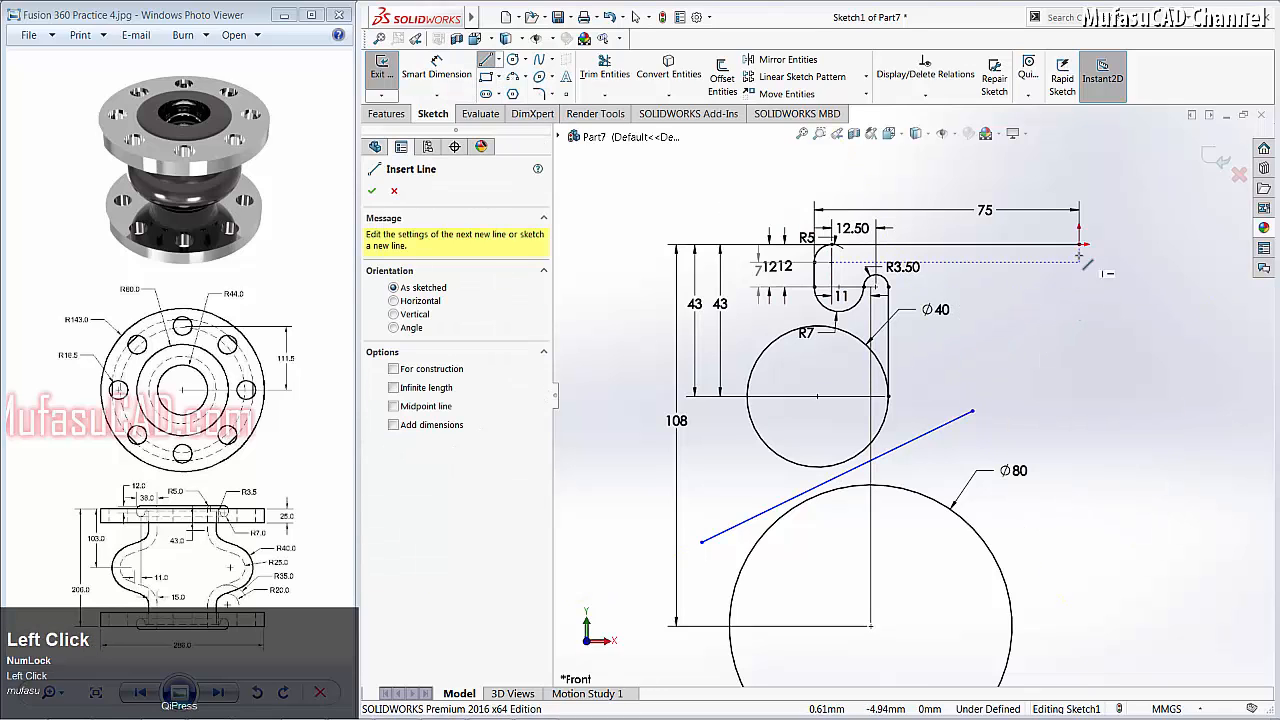
click(1079, 244)
click(1078, 360)
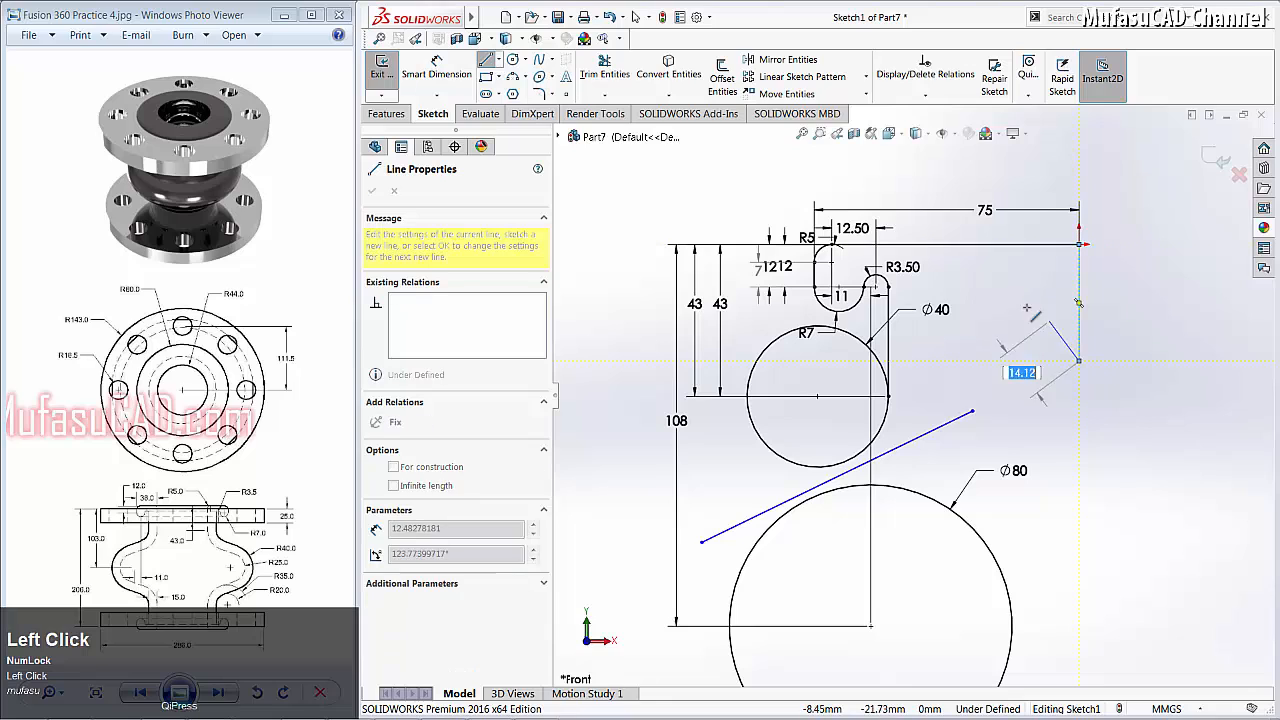
right_click(1005, 290)
click(1045, 300)
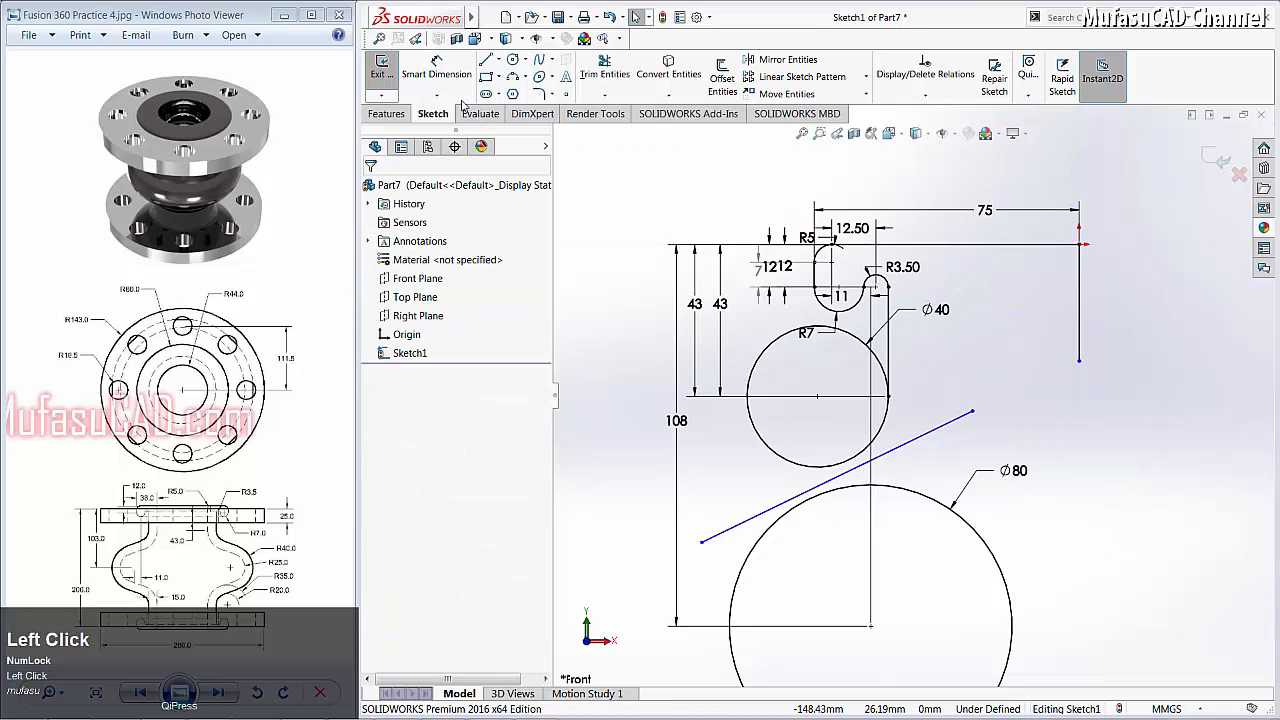
Step: Draw a horizontal line about 69 mm long through the 80 mm circle's centre, starting outside the circle and ending just past the centre
click(485, 63)
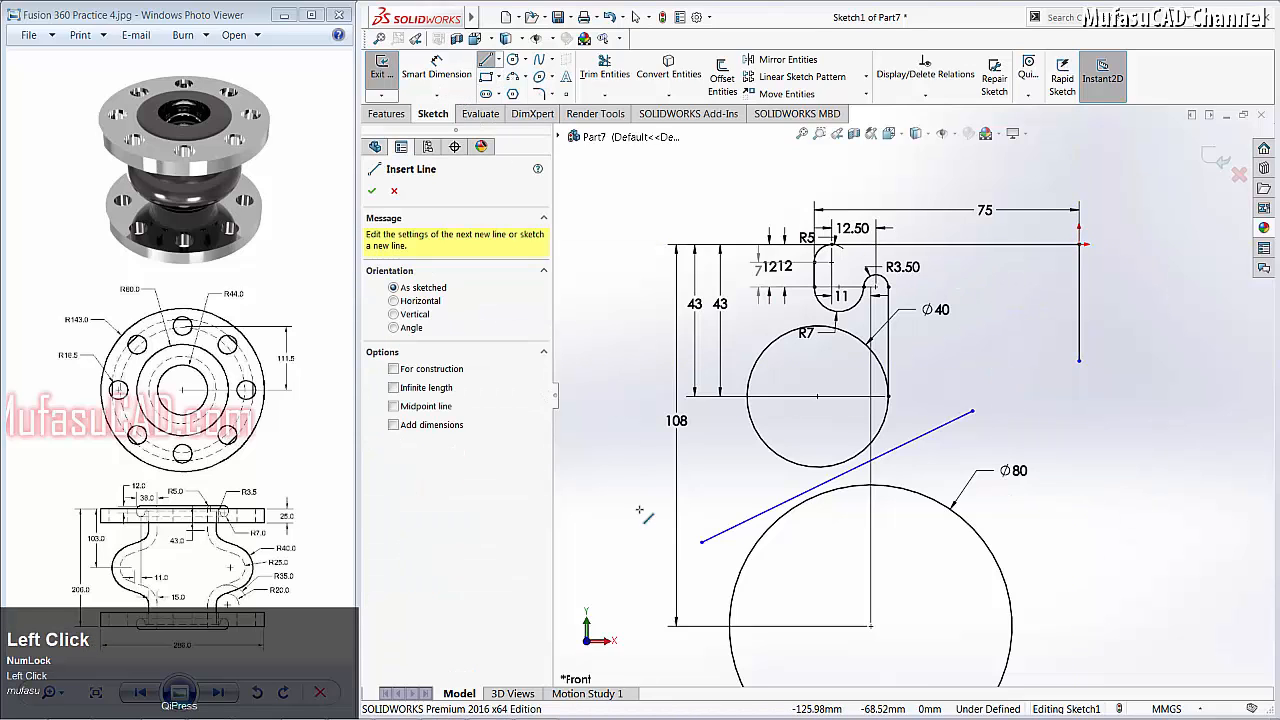
click(656, 627)
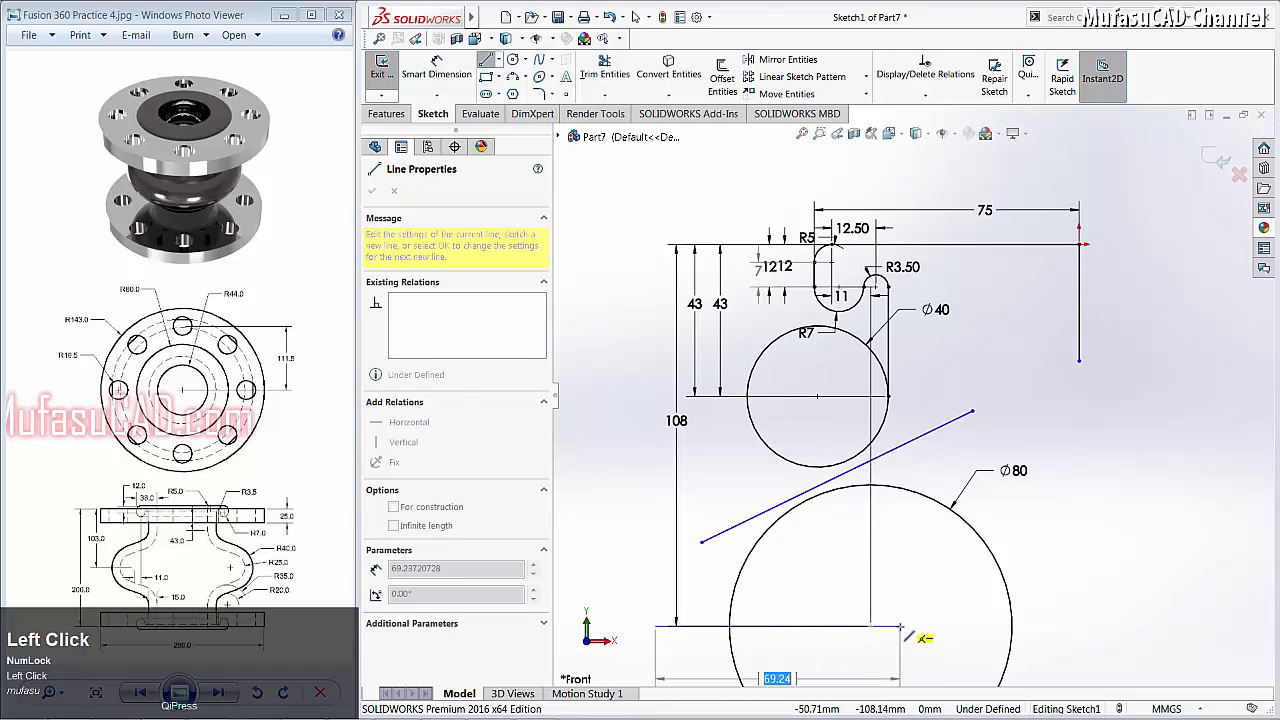
click(900, 626)
right_click(910, 549)
click(1005, 526)
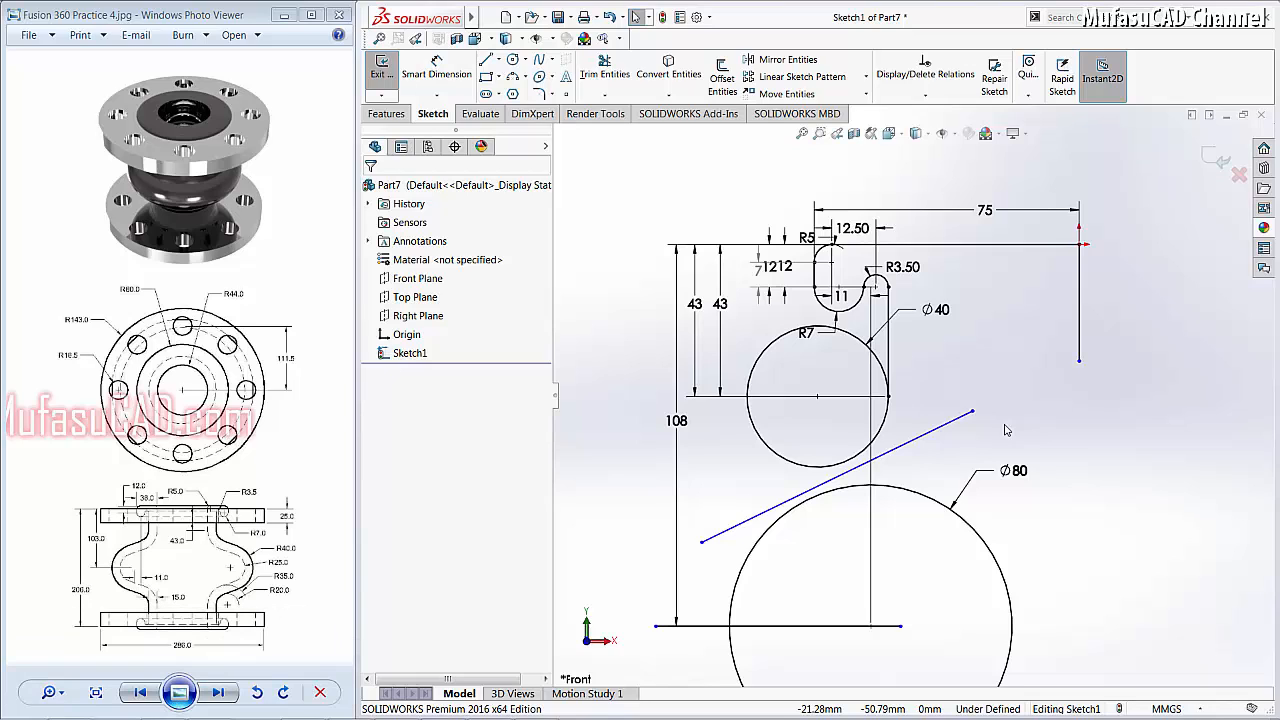
Step: Make the slanted line tangent to the 40 mm circle
click(935, 429)
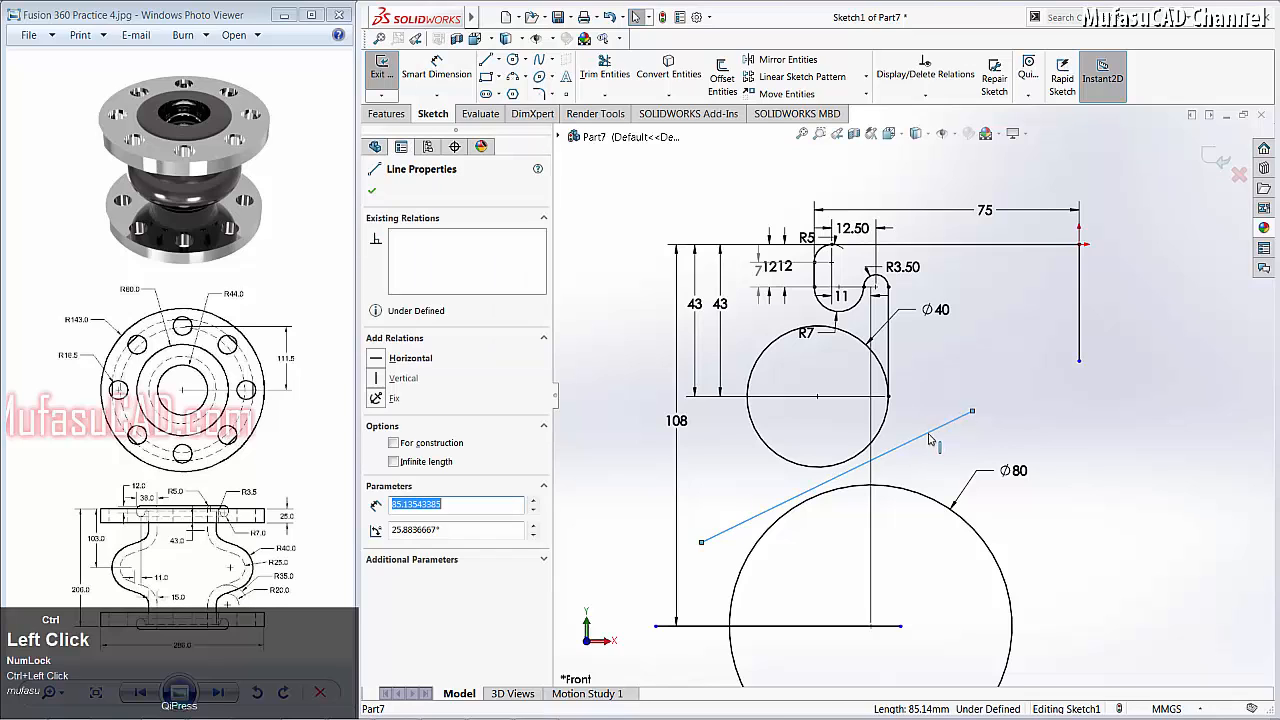
ctrl+click(808, 472)
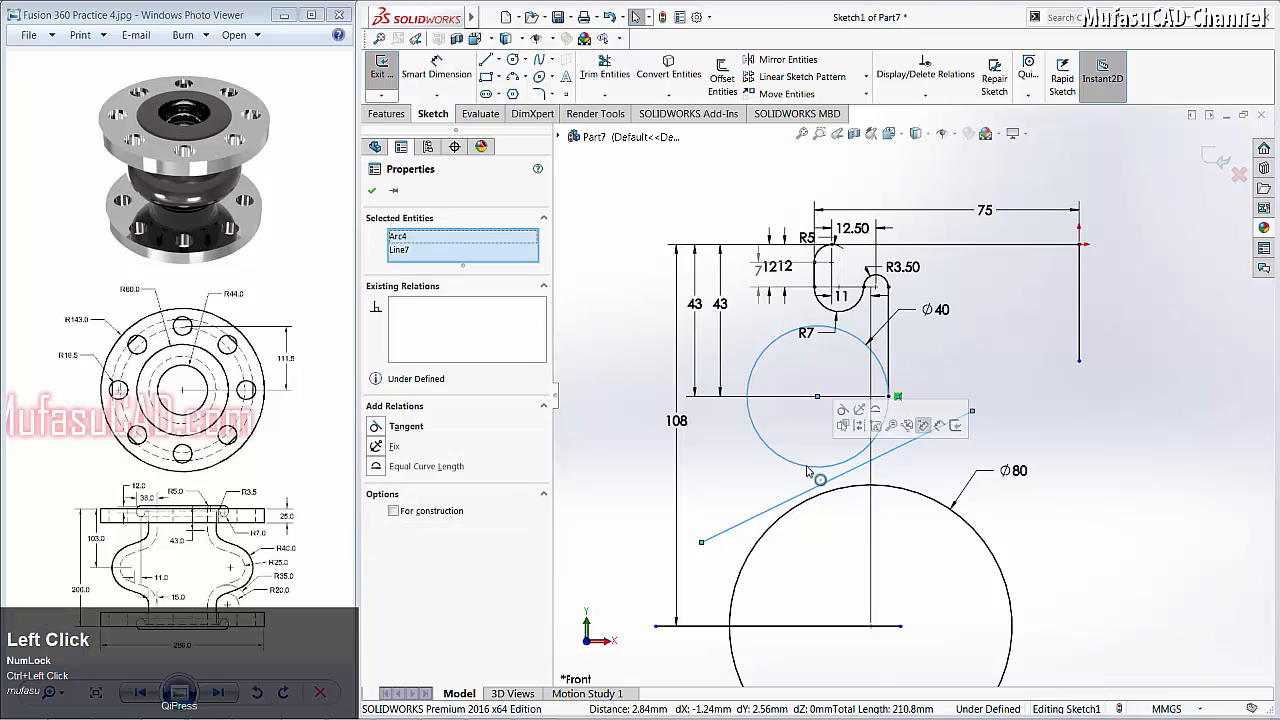
click(378, 427)
click(948, 466)
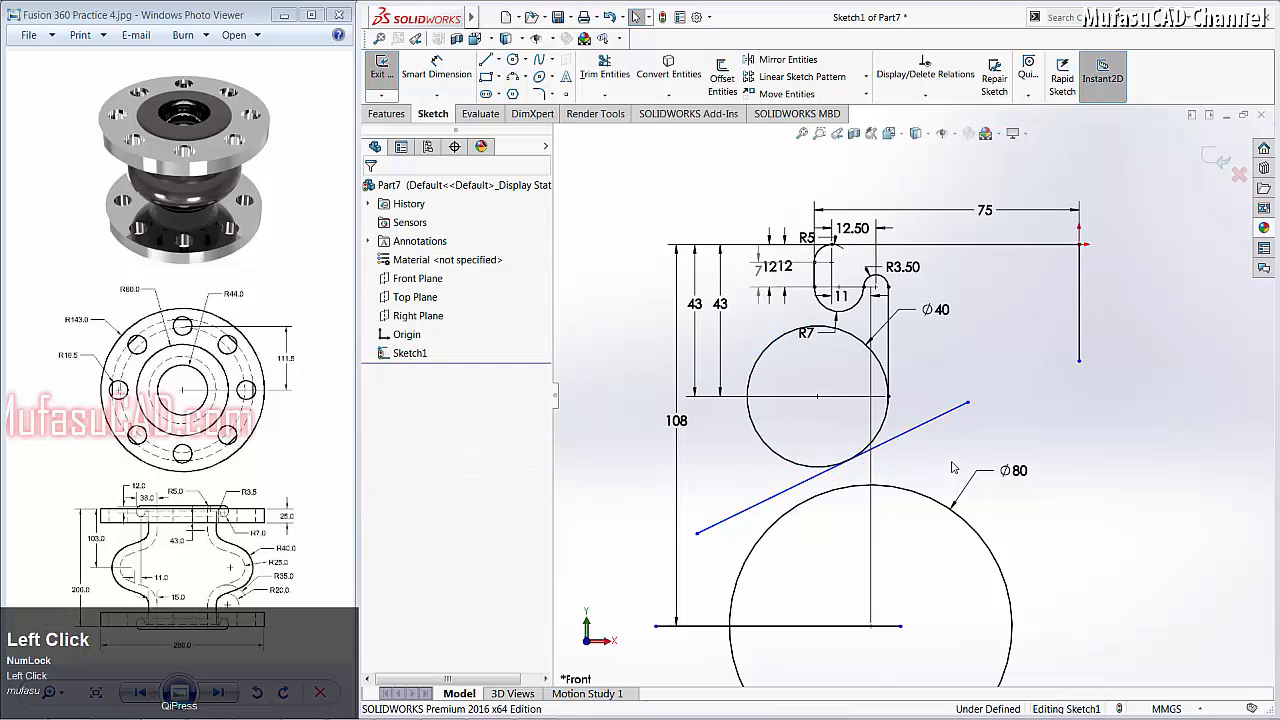
Step: Make the slanted line tangent to the 80 mm circle
click(782, 524)
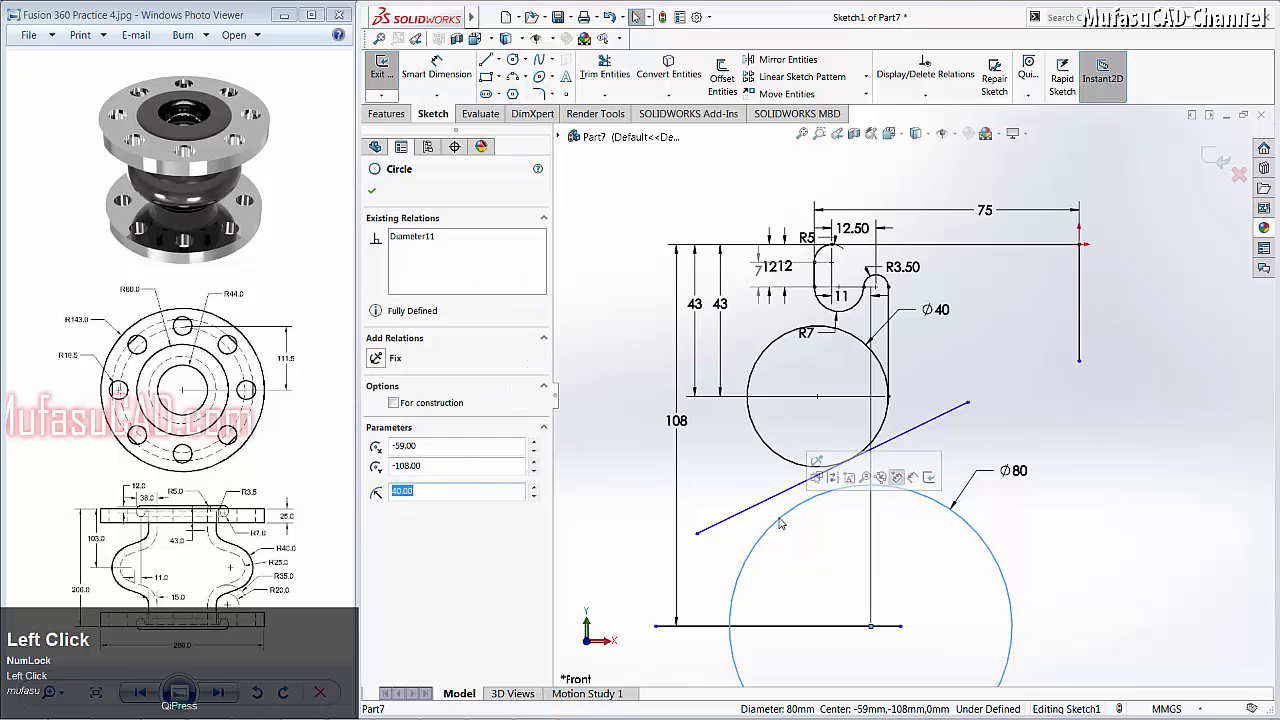
ctrl+click(762, 504)
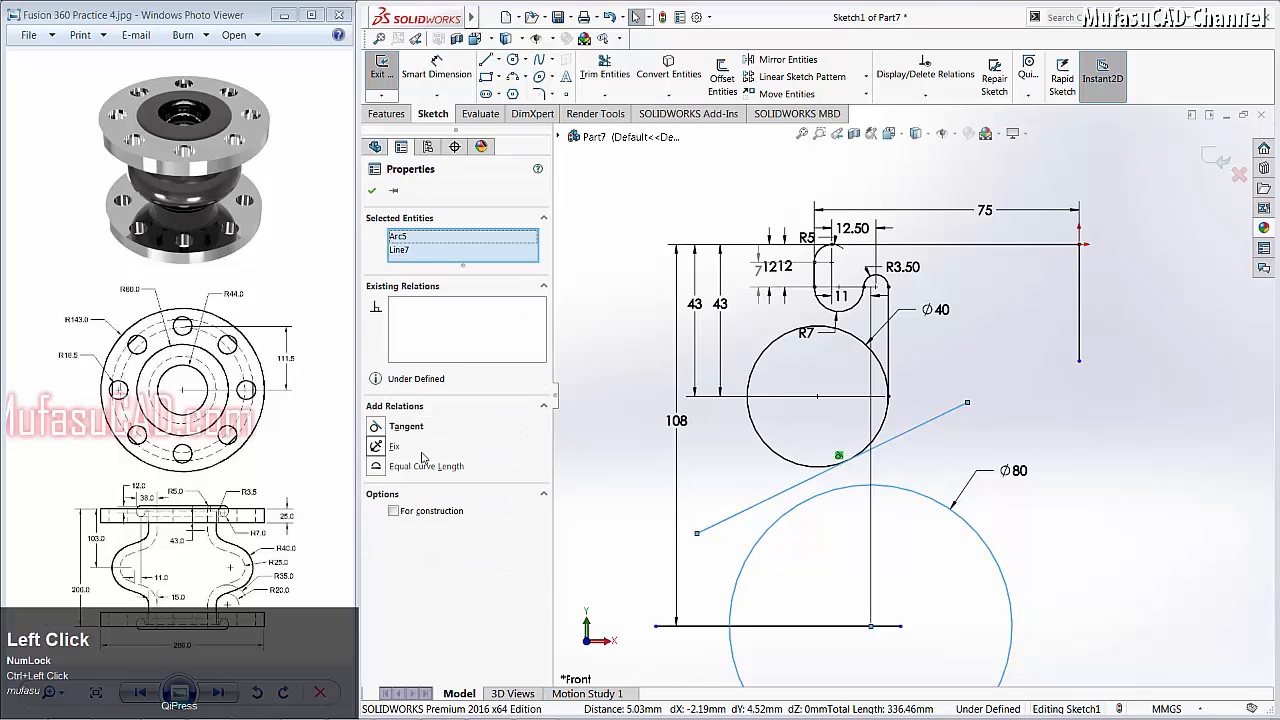
click(376, 427)
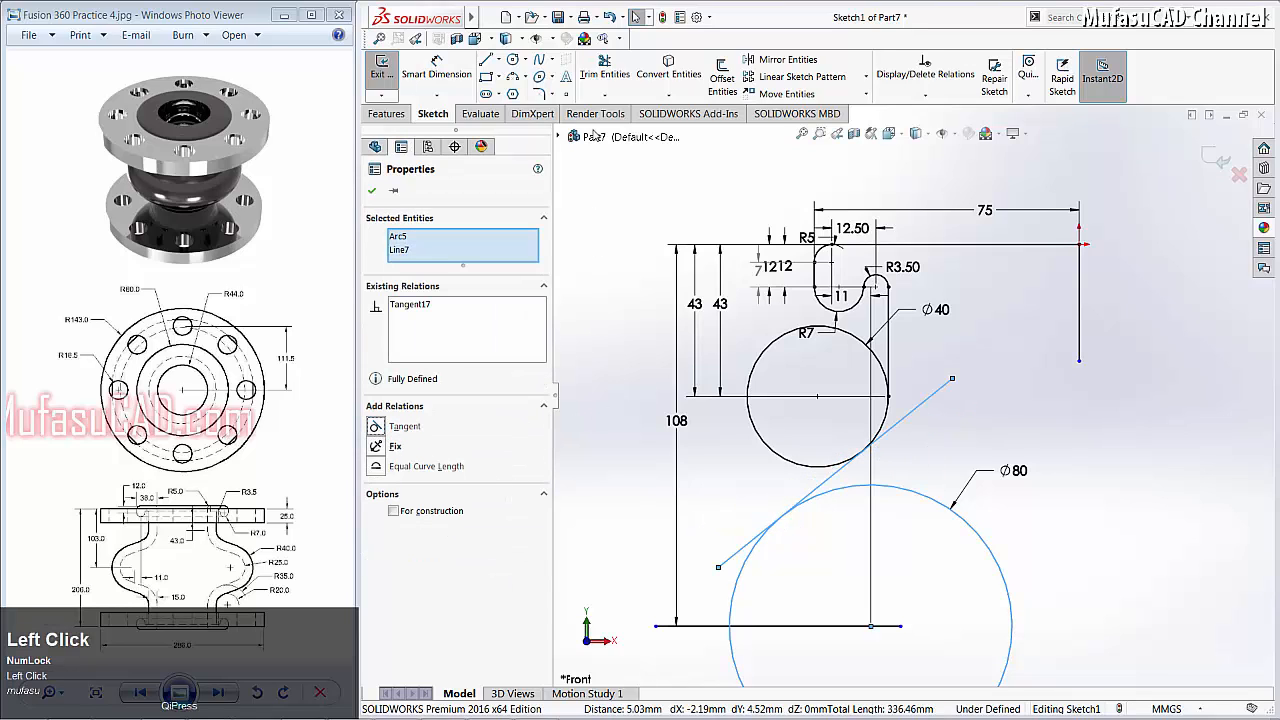
Step: Trim the slanted line's ends and the unneeded parts of the 40 mm and 80 mm circles, leaving one continuous S-shaped wall curve
click(604, 68)
mouse_move(947, 439)
mouse_down()
mouse_move(880, 440)
mouse_move(717, 570)
mouse_move(741, 468)
mouse_up()
drag(782, 378, 757, 362)
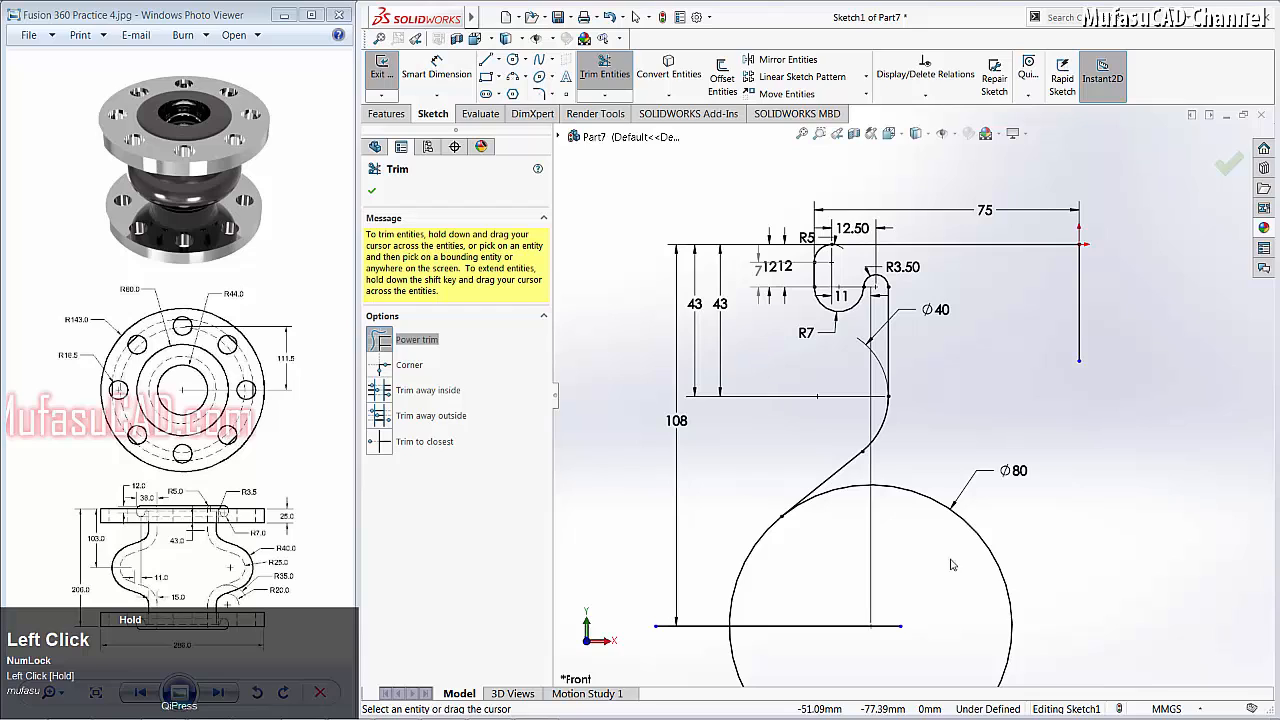
mouse_move(952, 565)
mouse_down()
mouse_move(994, 597)
mouse_move(978, 412)
mouse_up()
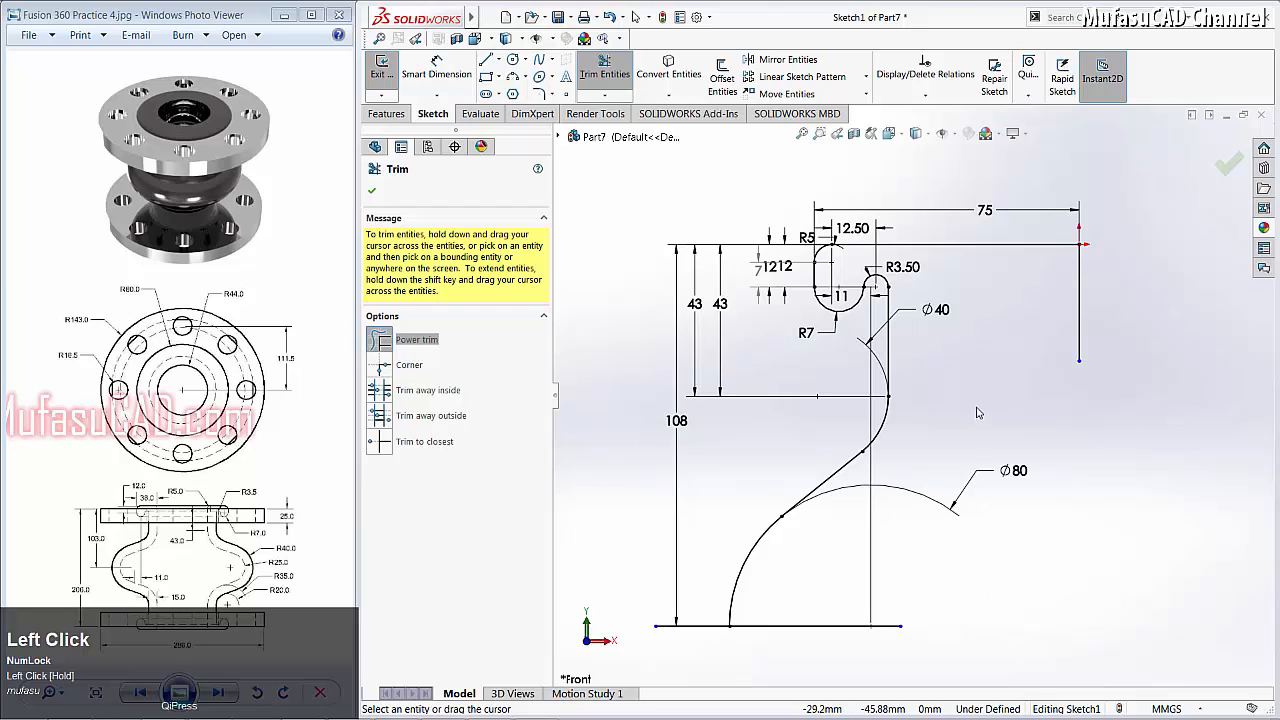
Step: Offset the S-shaped wall curve, its upper vertical line and the top horizontal line by 15 mm toward the vertical axis, reversing the direction
click(722, 78)
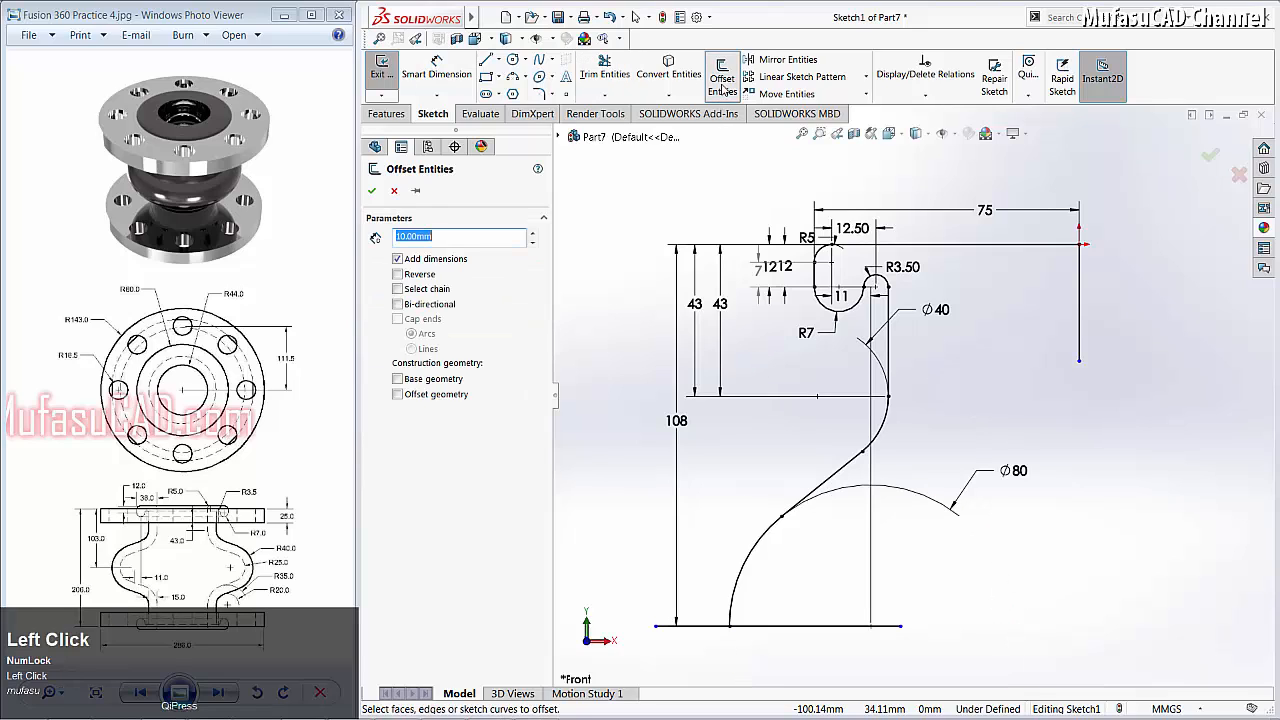
click(755, 556)
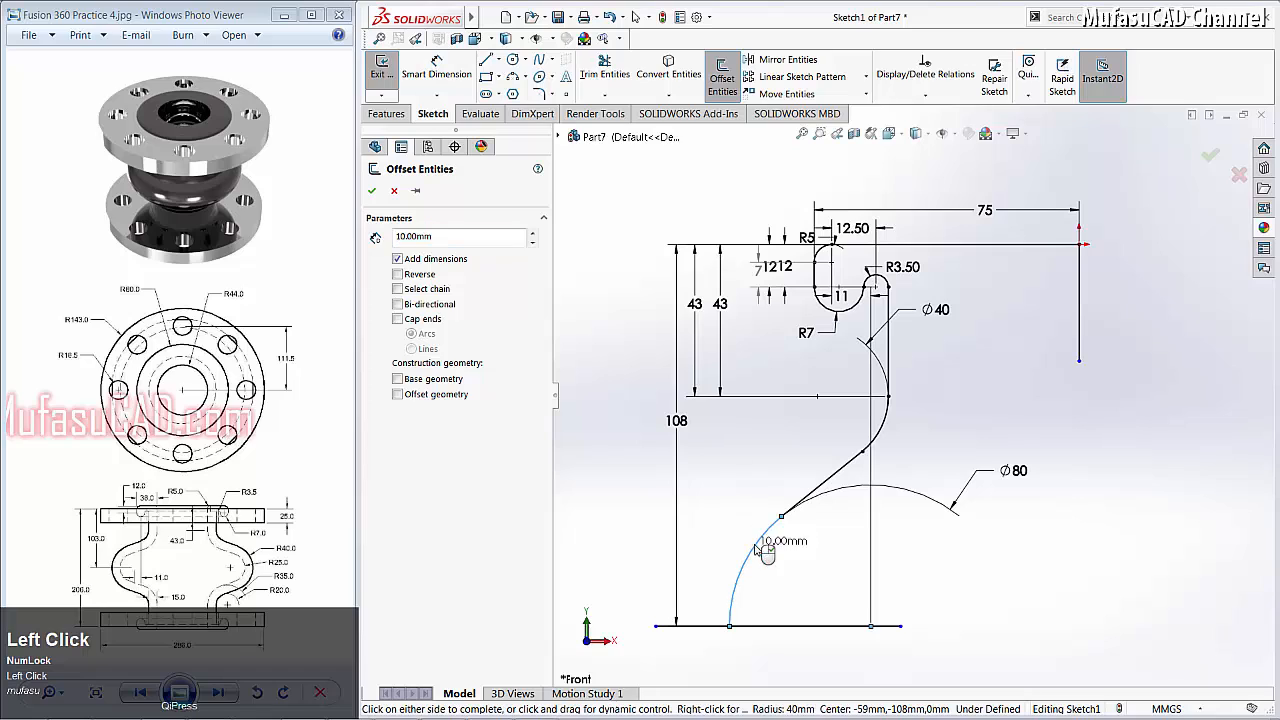
click(836, 480)
click(881, 431)
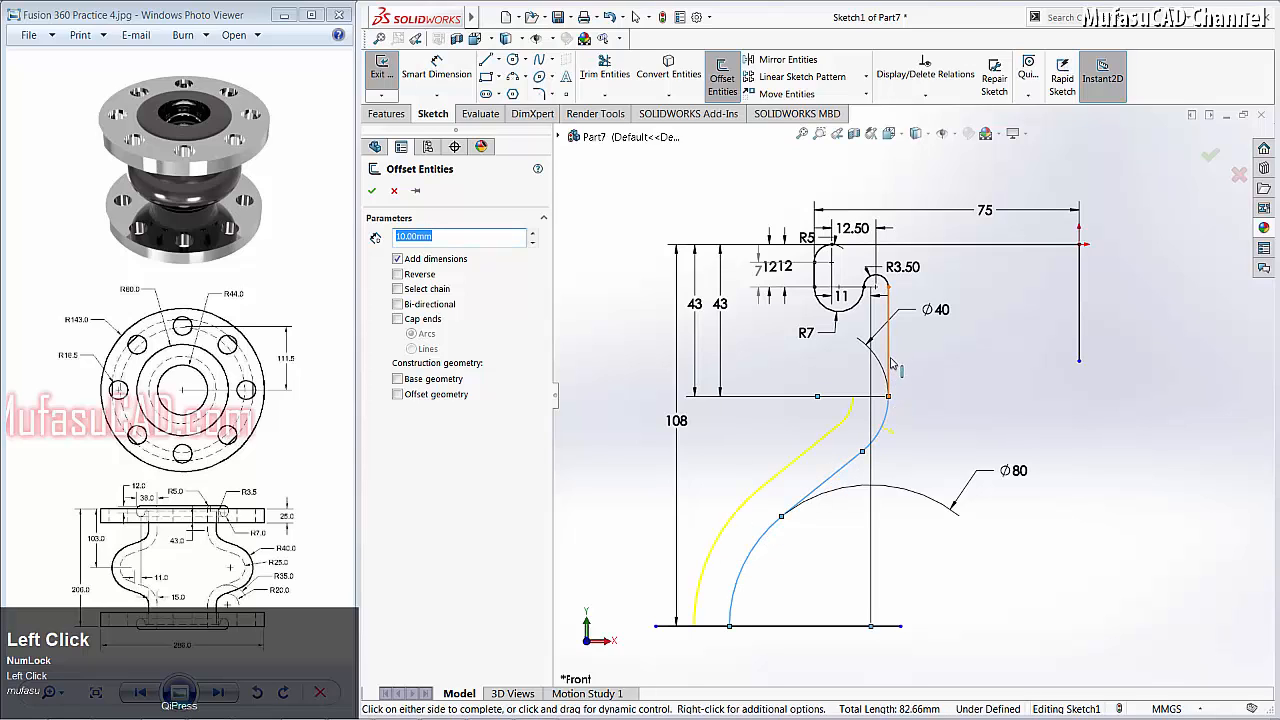
click(890, 365)
click(957, 246)
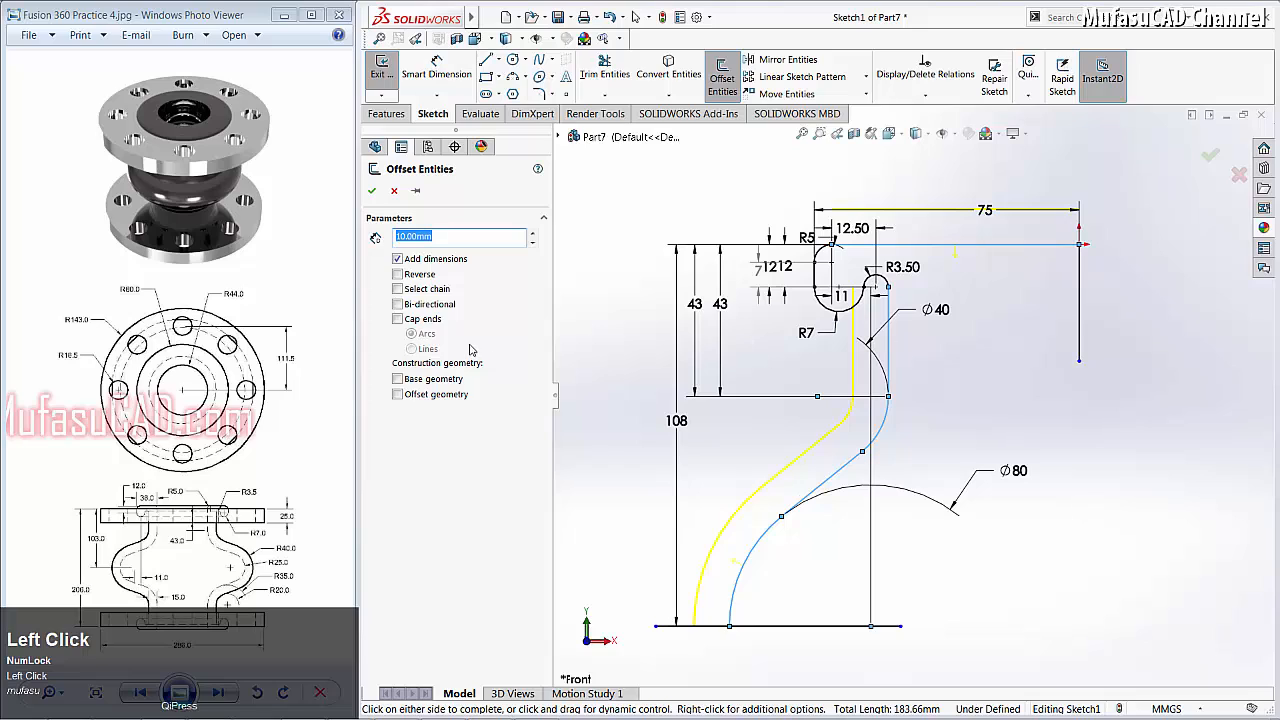
click(397, 274)
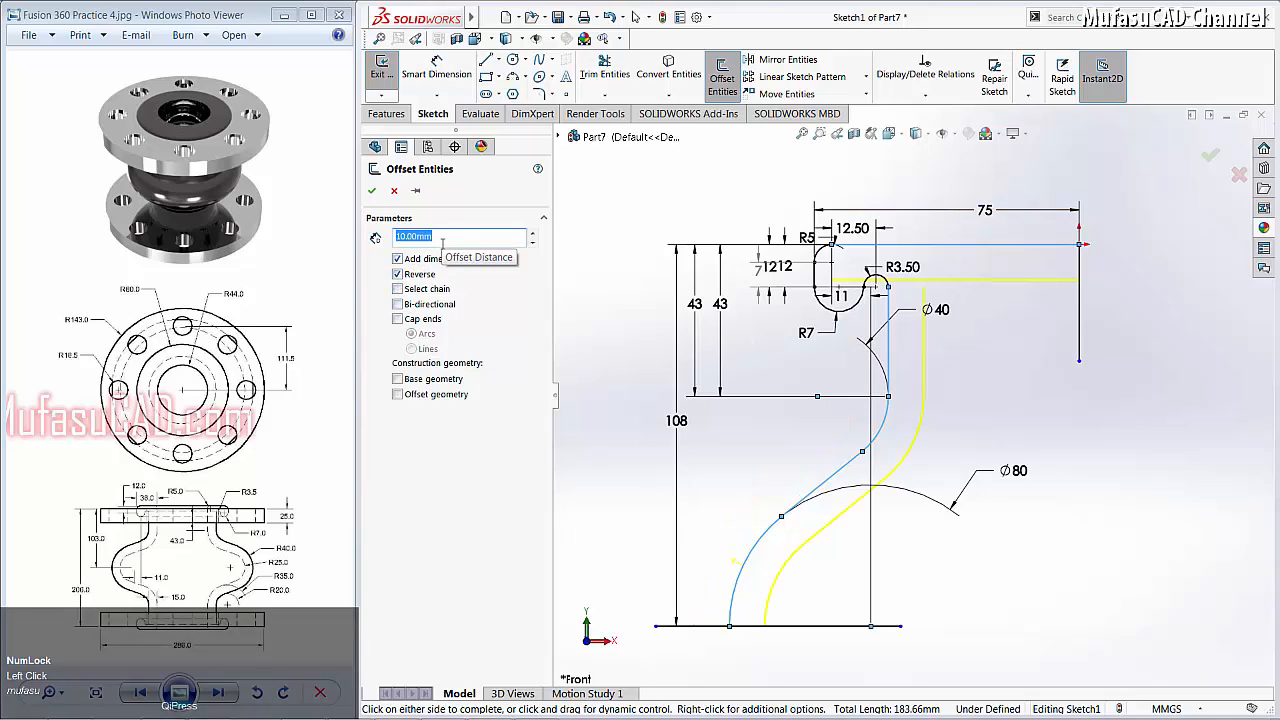
text(15)
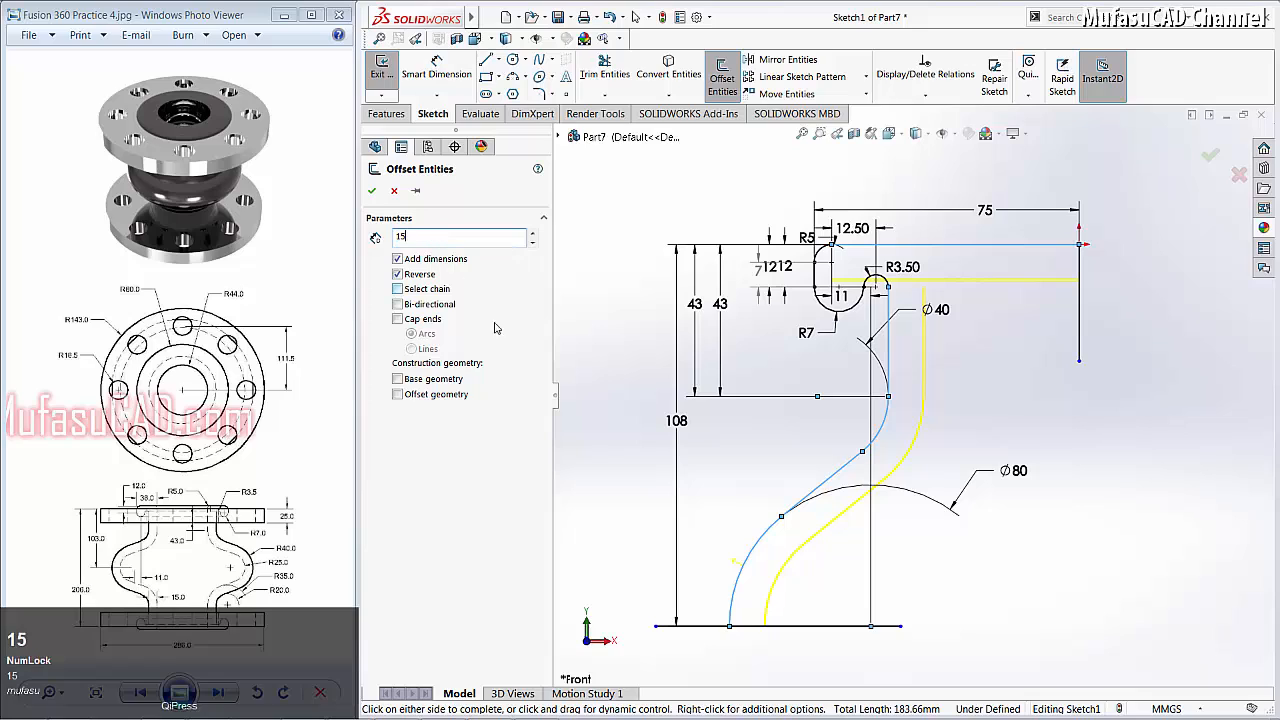
click(437, 439)
click(372, 192)
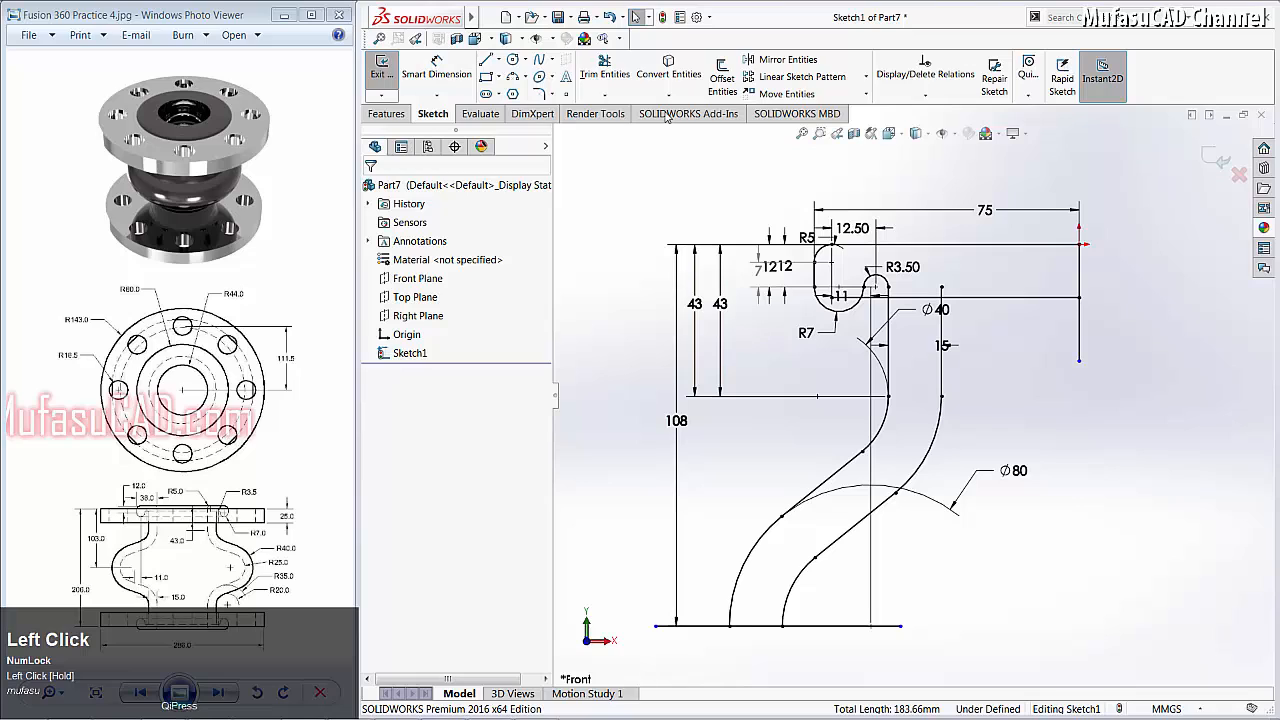
Step: Trim the base line's ends outside the two wall curves and remove the offset copy of the top horizontal line
click(604, 68)
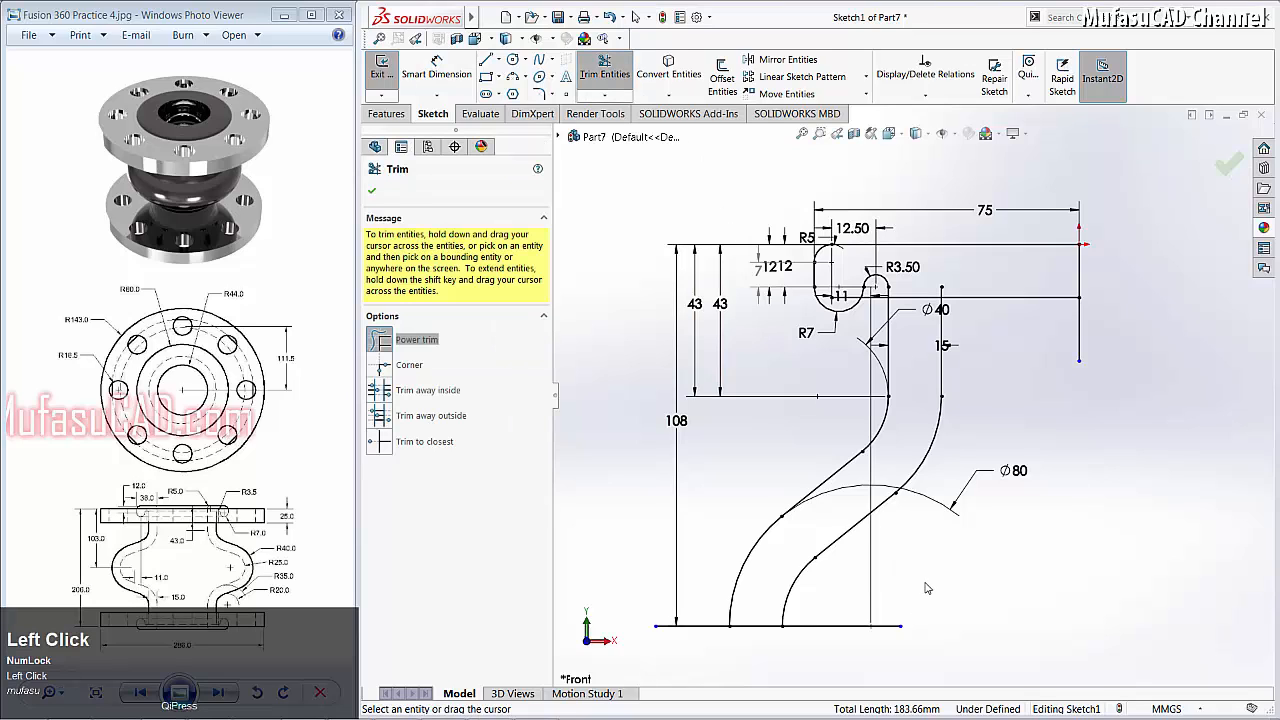
drag(925, 583, 842, 641)
drag(714, 638, 686, 591)
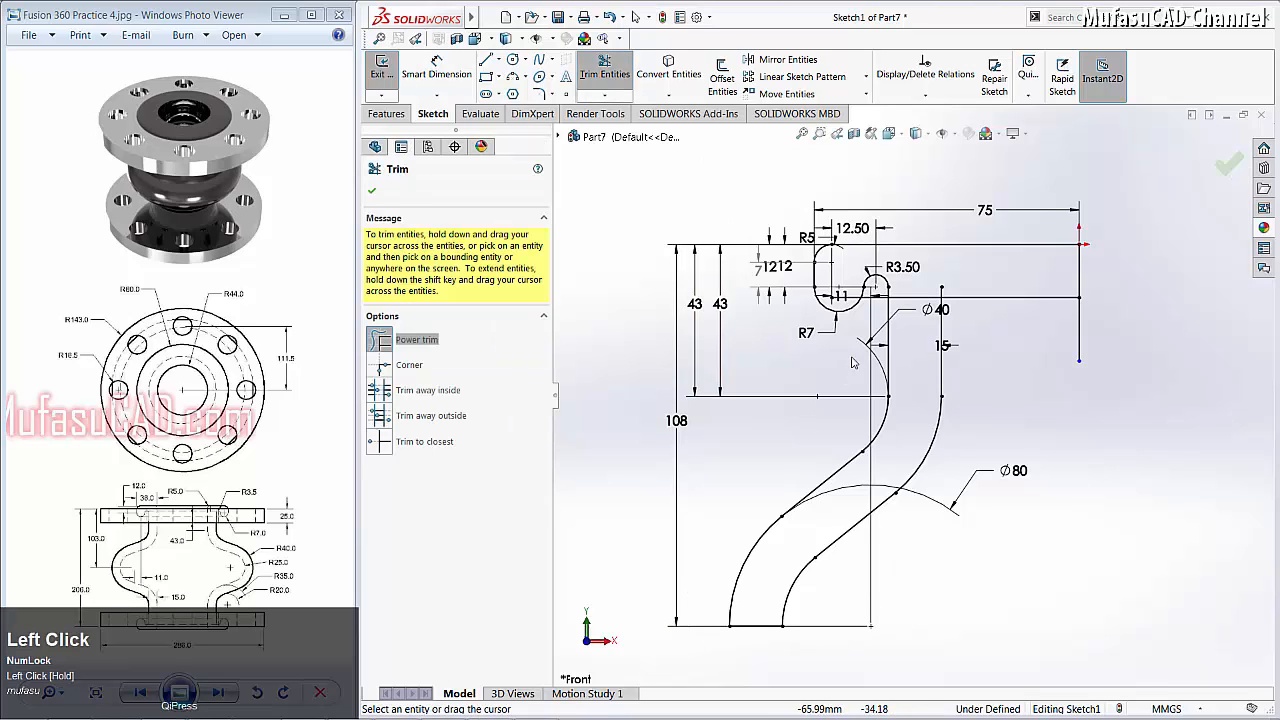
mouse_move(848, 290)
mouse_down()
mouse_move(847, 303)
mouse_move(880, 295)
mouse_up()
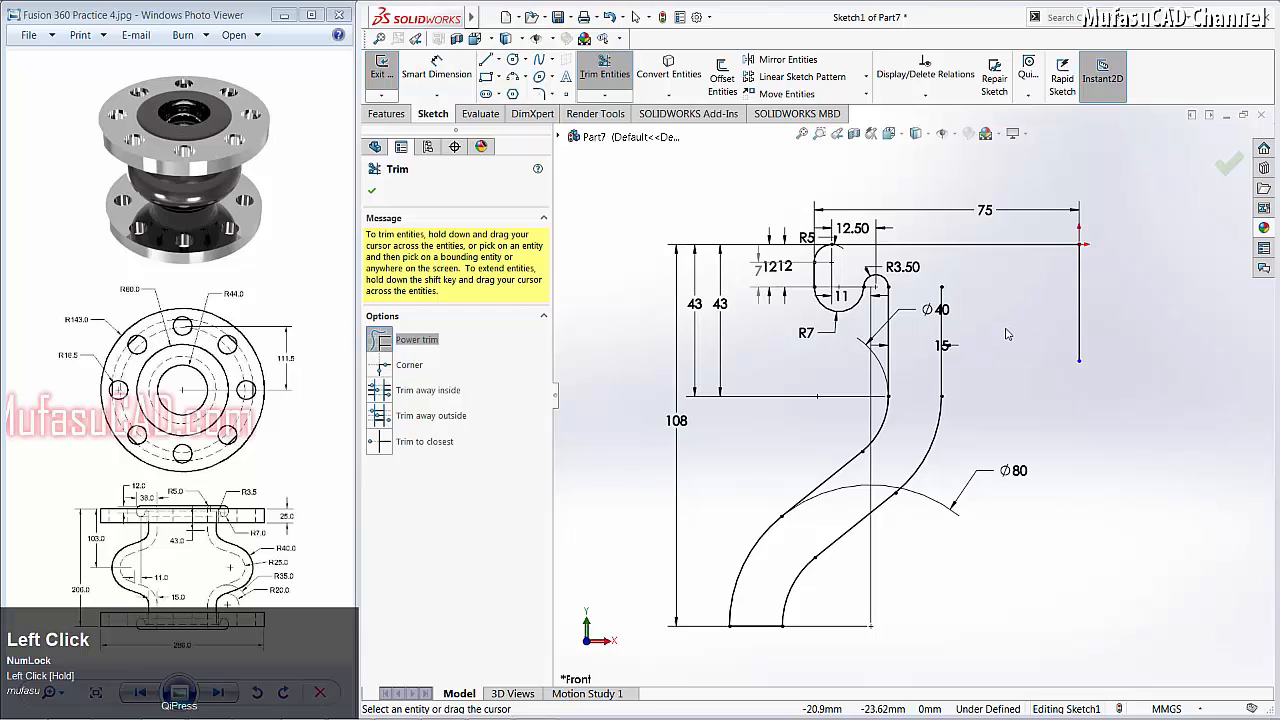
right_click(1025, 311)
click(1030, 373)
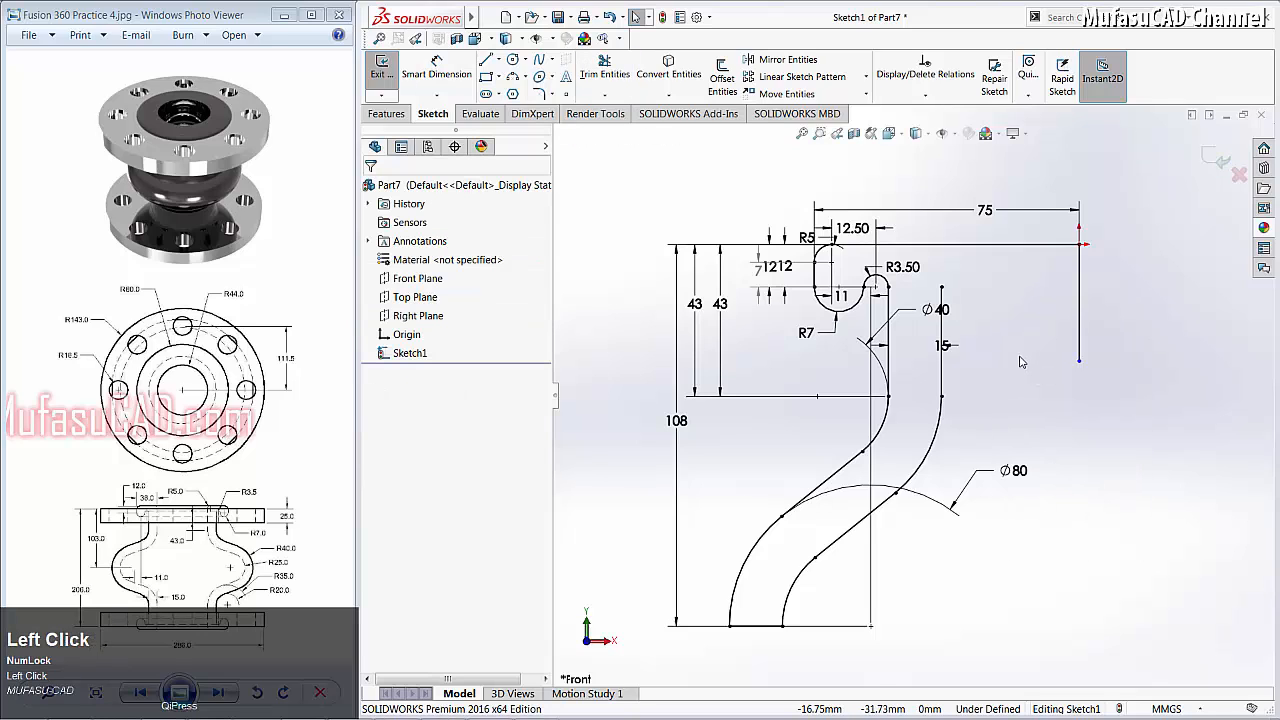
Step: Extend the inner wall line up to the top horizontal line and trim the top line's part between that wall and the axis
click(942, 289)
drag(942, 289, 942, 245)
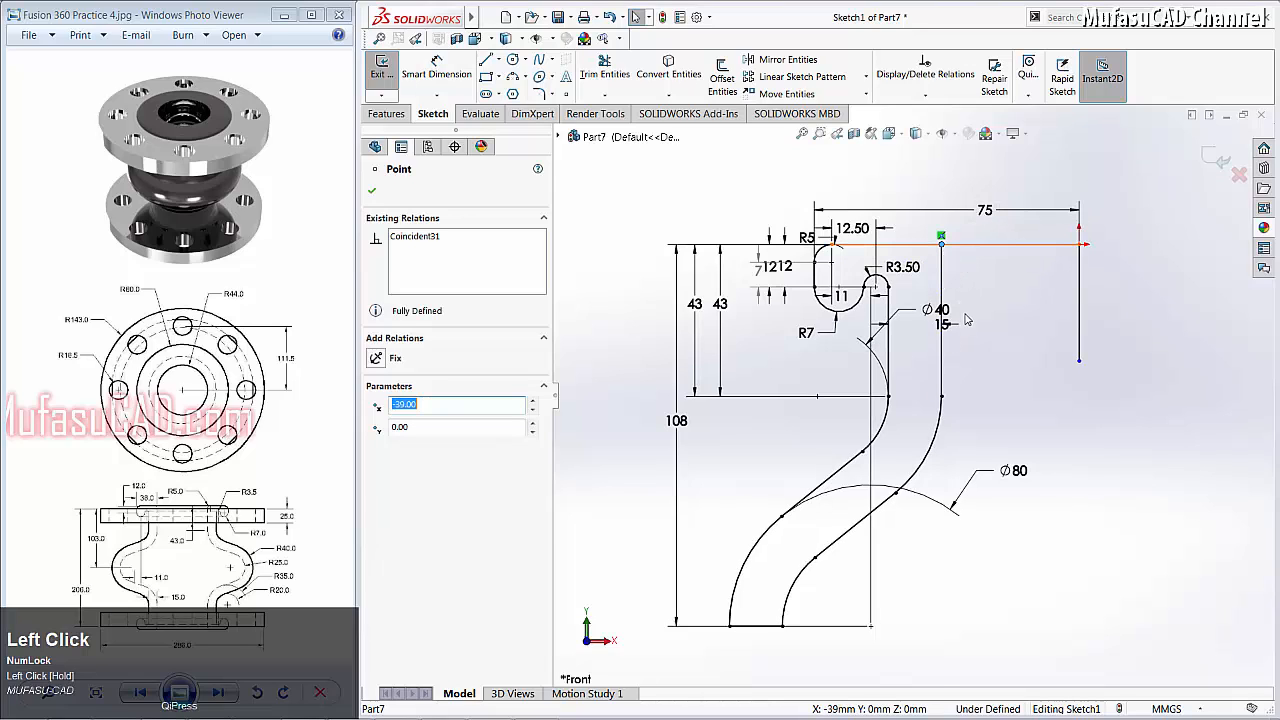
click(604, 68)
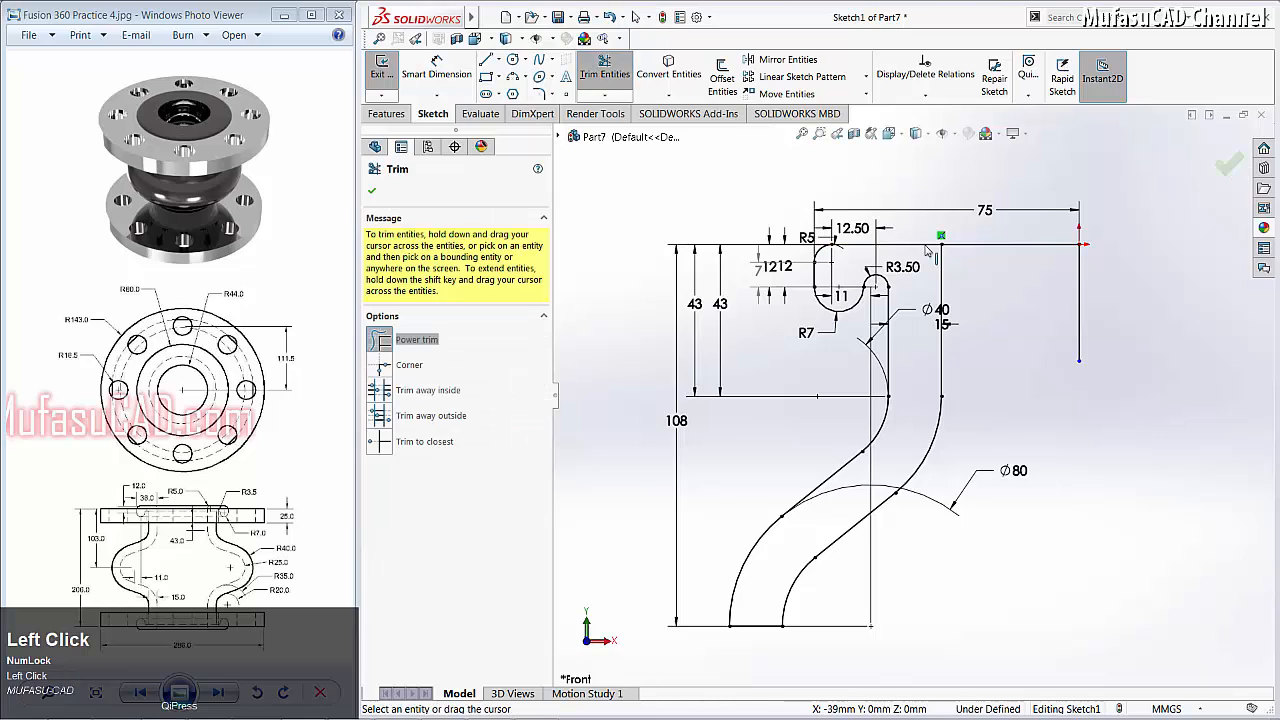
drag(1040, 312, 1013, 234)
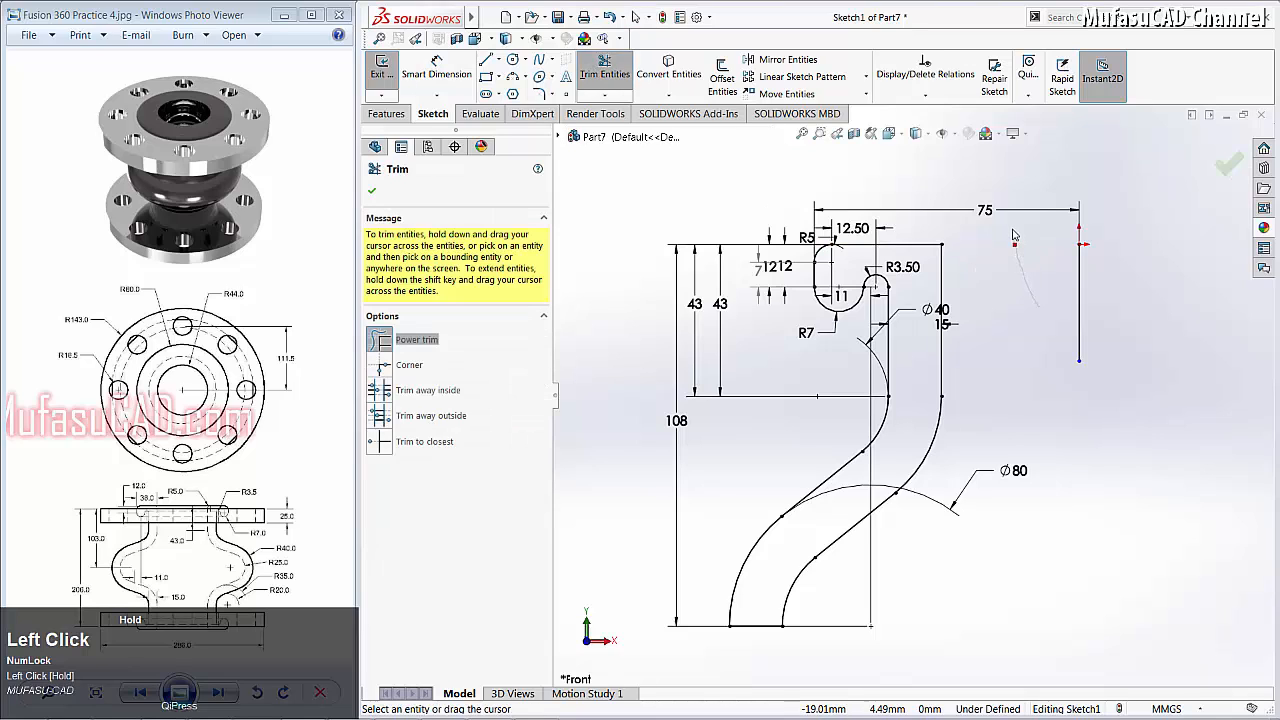
right_click(1008, 252)
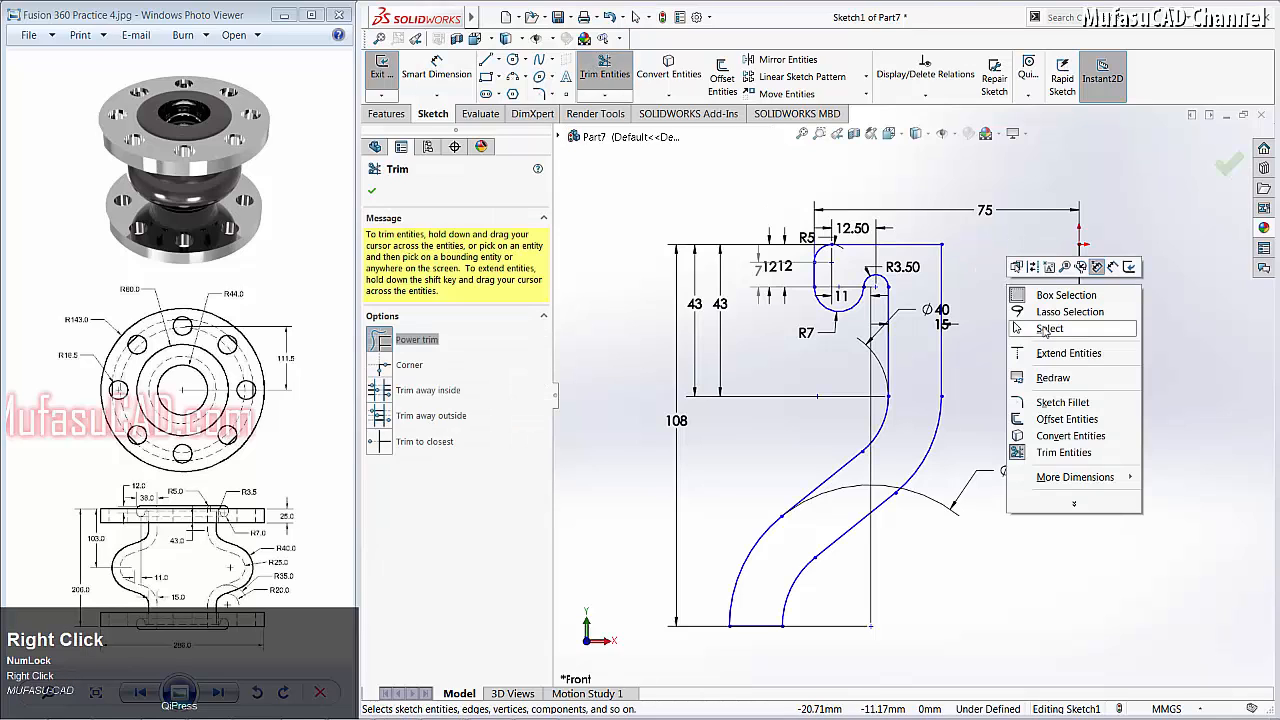
click(1043, 328)
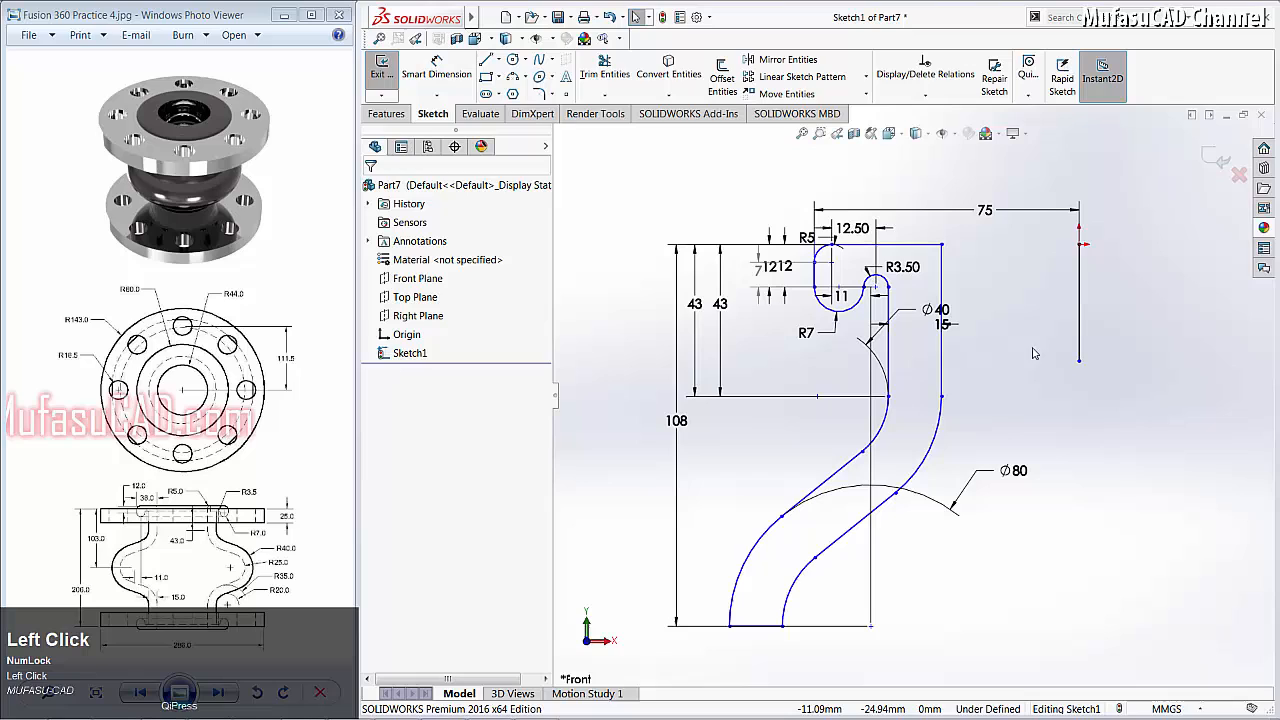
Step: Draw a horizontal line about 59 mm long outward from the R5 arc's centre, followed by a vertical line about 14 mm down
click(486, 60)
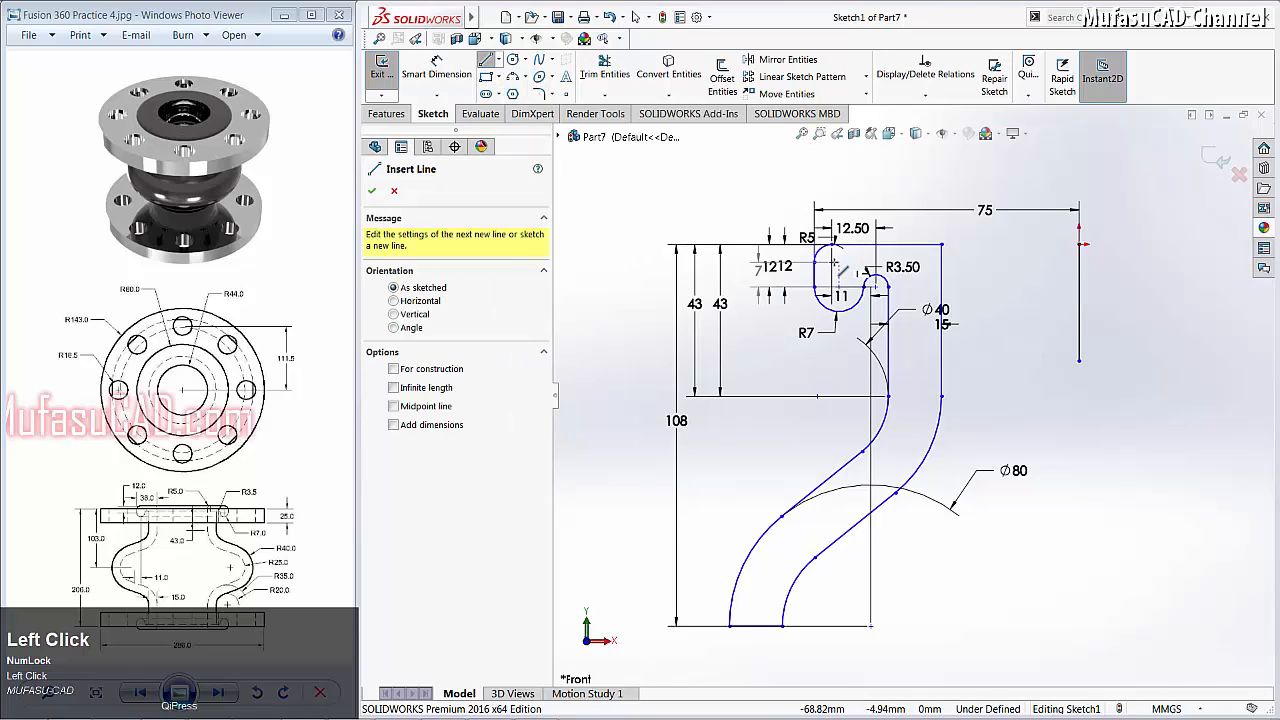
click(833, 263)
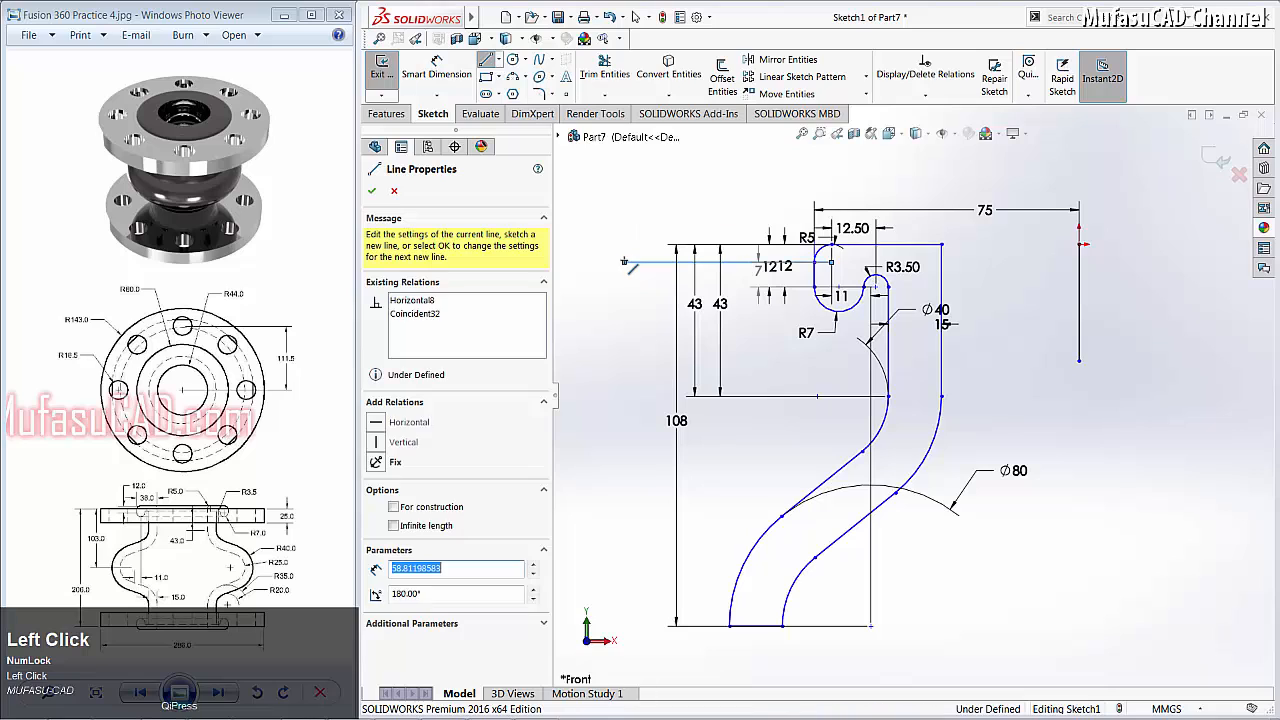
click(624, 262)
right_click(630, 335)
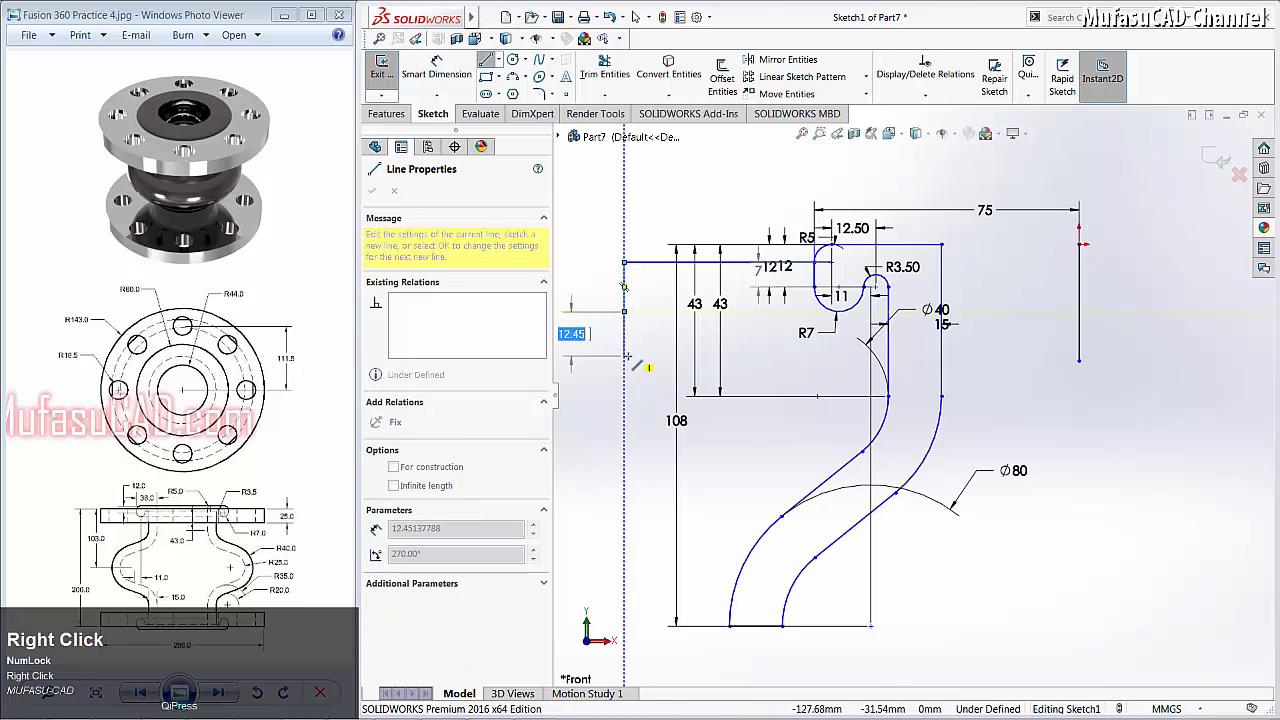
click(640, 366)
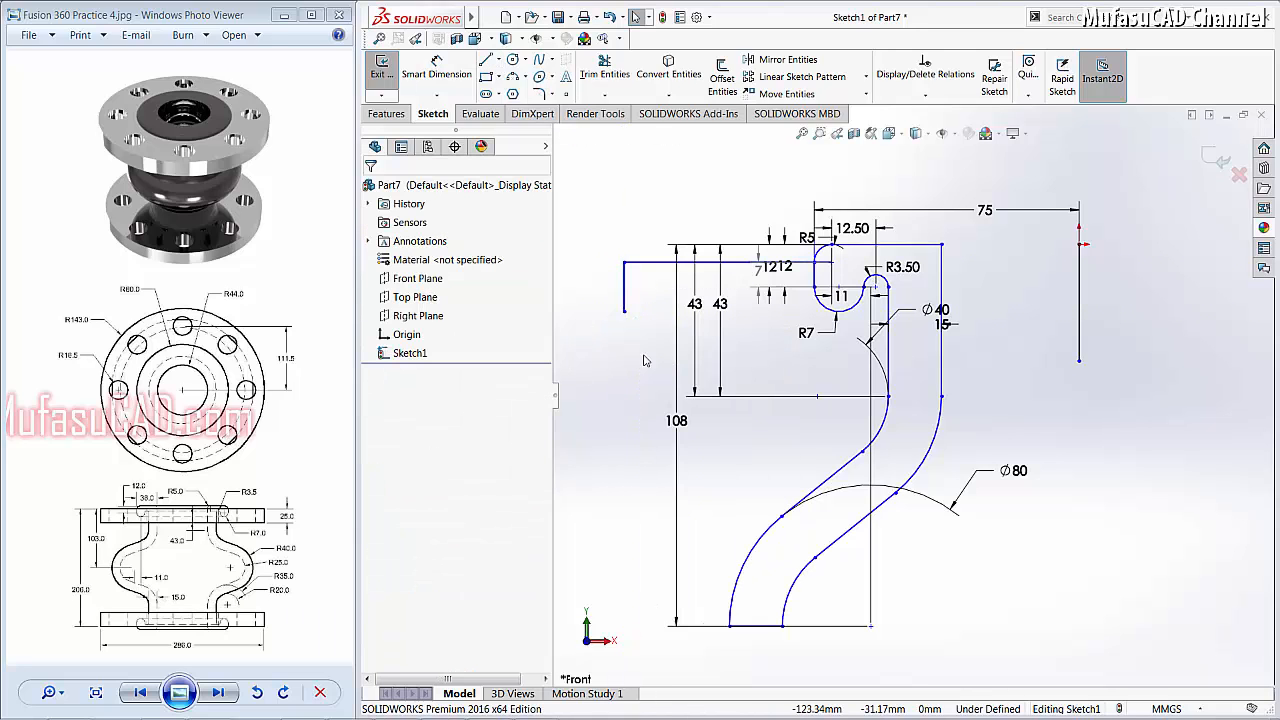
Step: Dimension the horizontal distance from the flange's outer upper corner to the origin as 143 mm
click(436, 70)
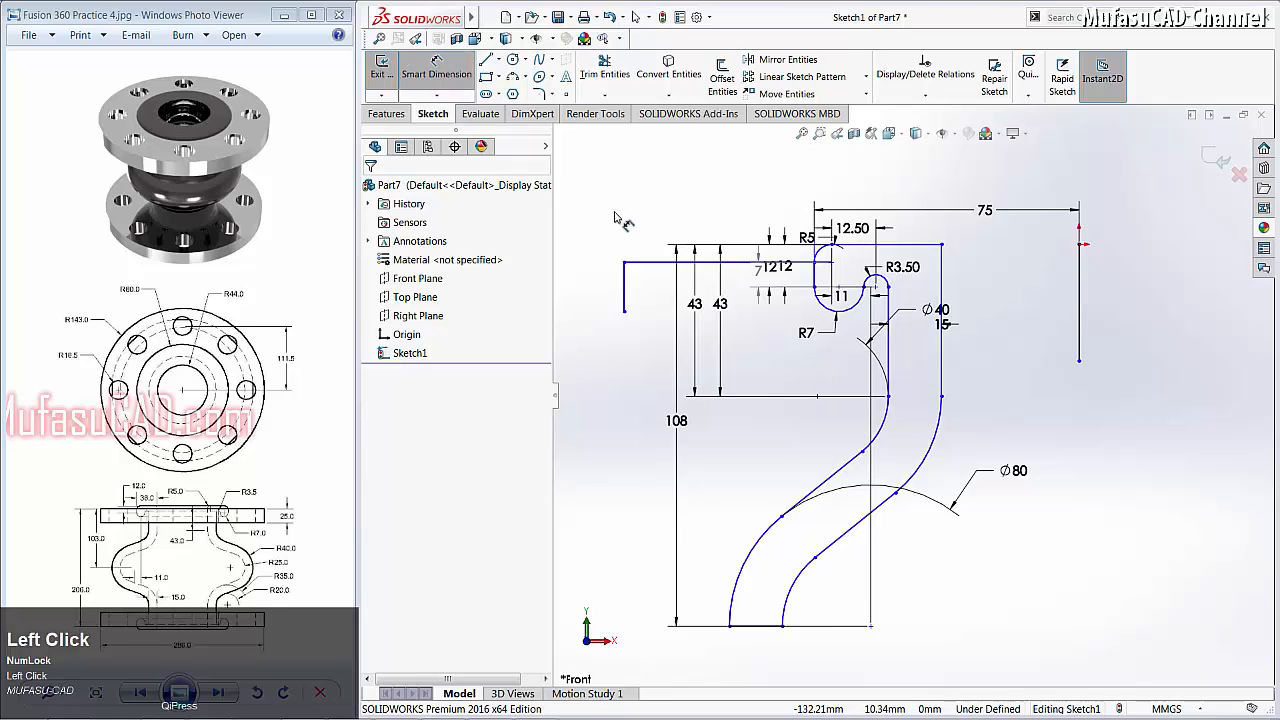
click(624, 262)
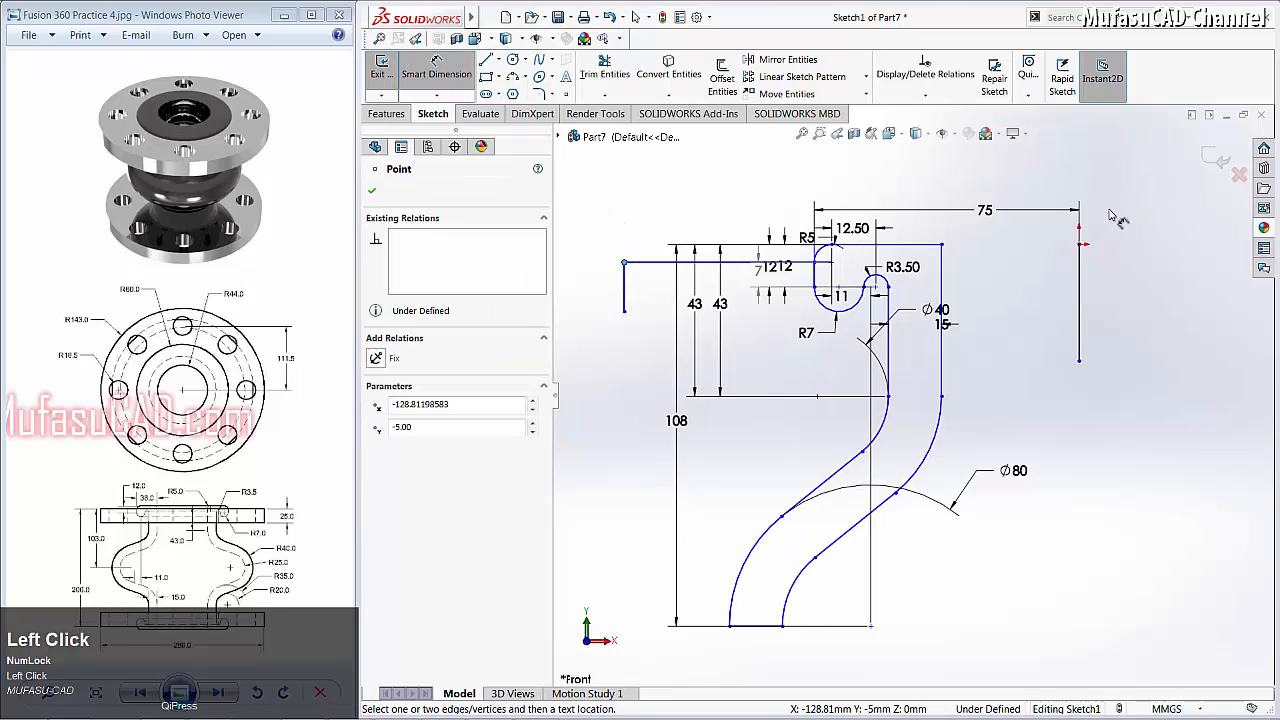
click(1079, 245)
click(1038, 176)
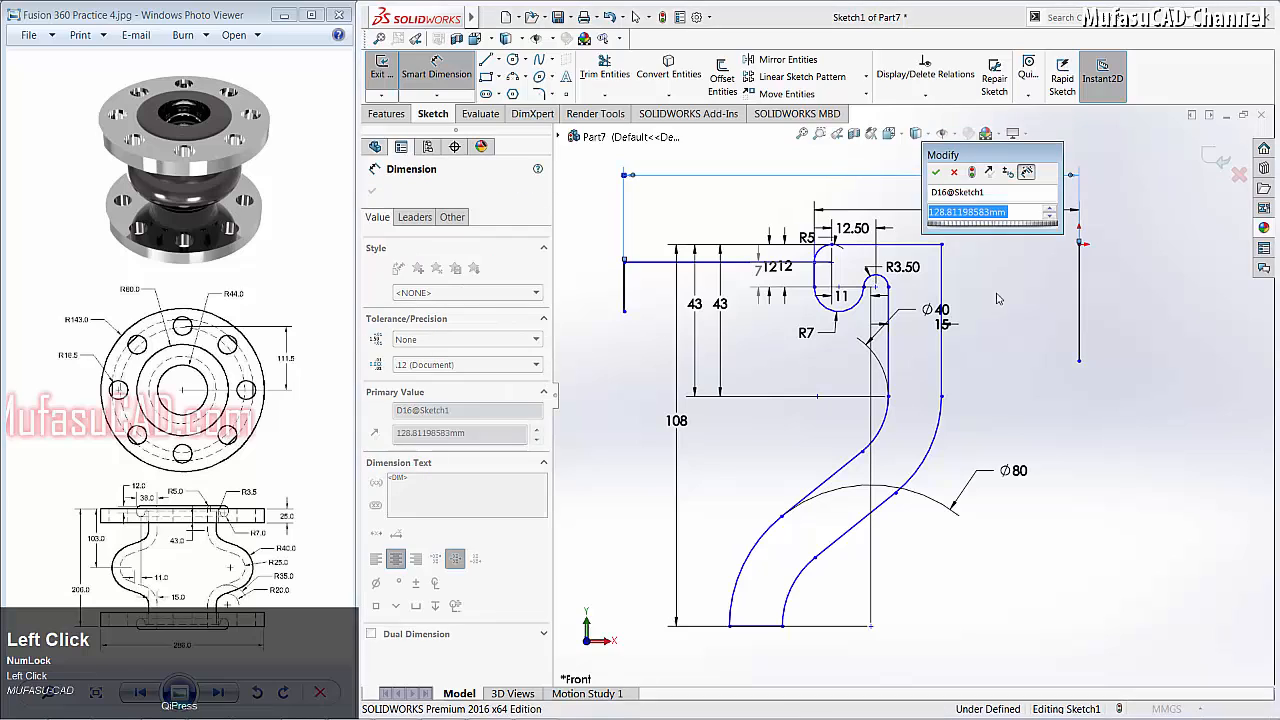
text(143)
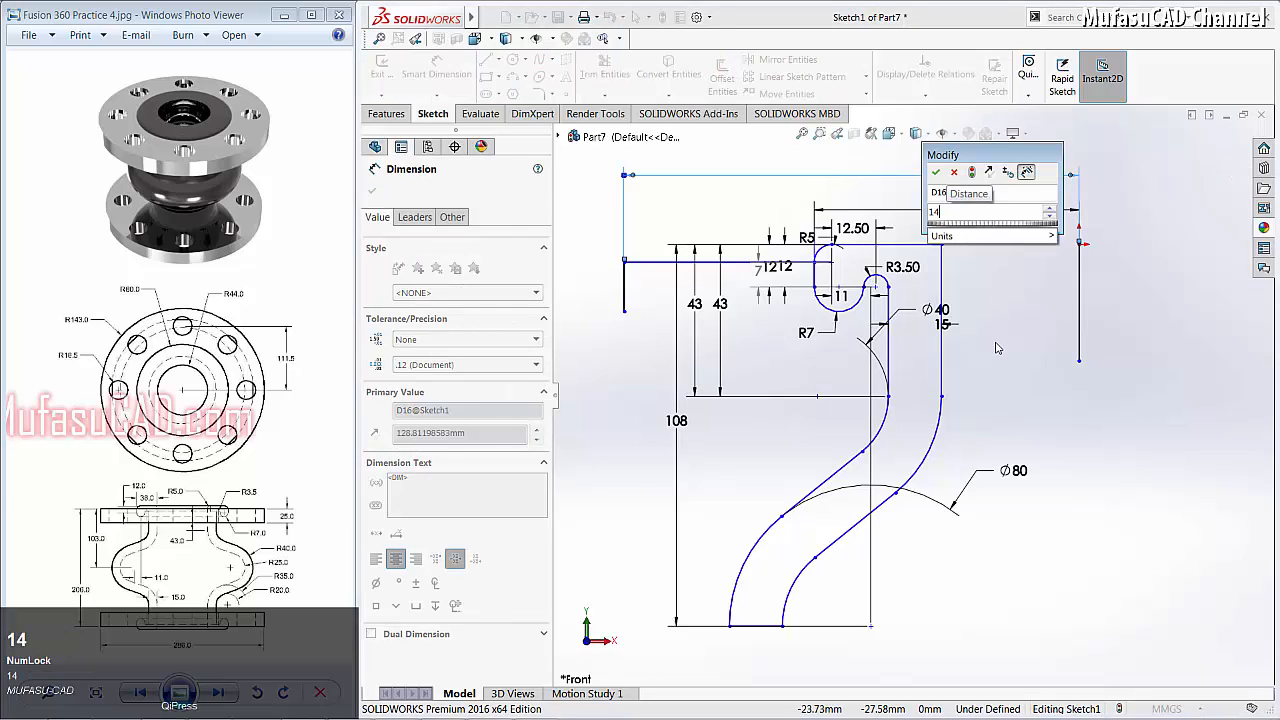
click(937, 173)
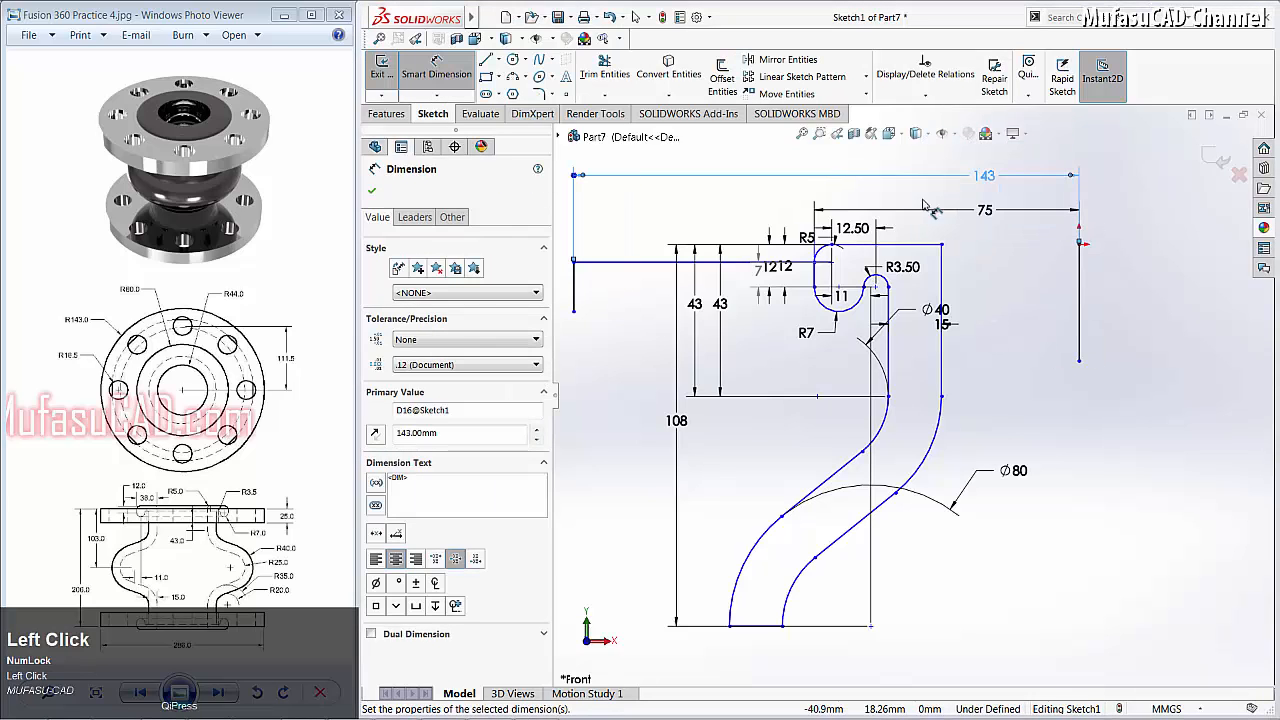
Step: Dimension the flange's outer vertical edge as 25 mm
click(583, 290)
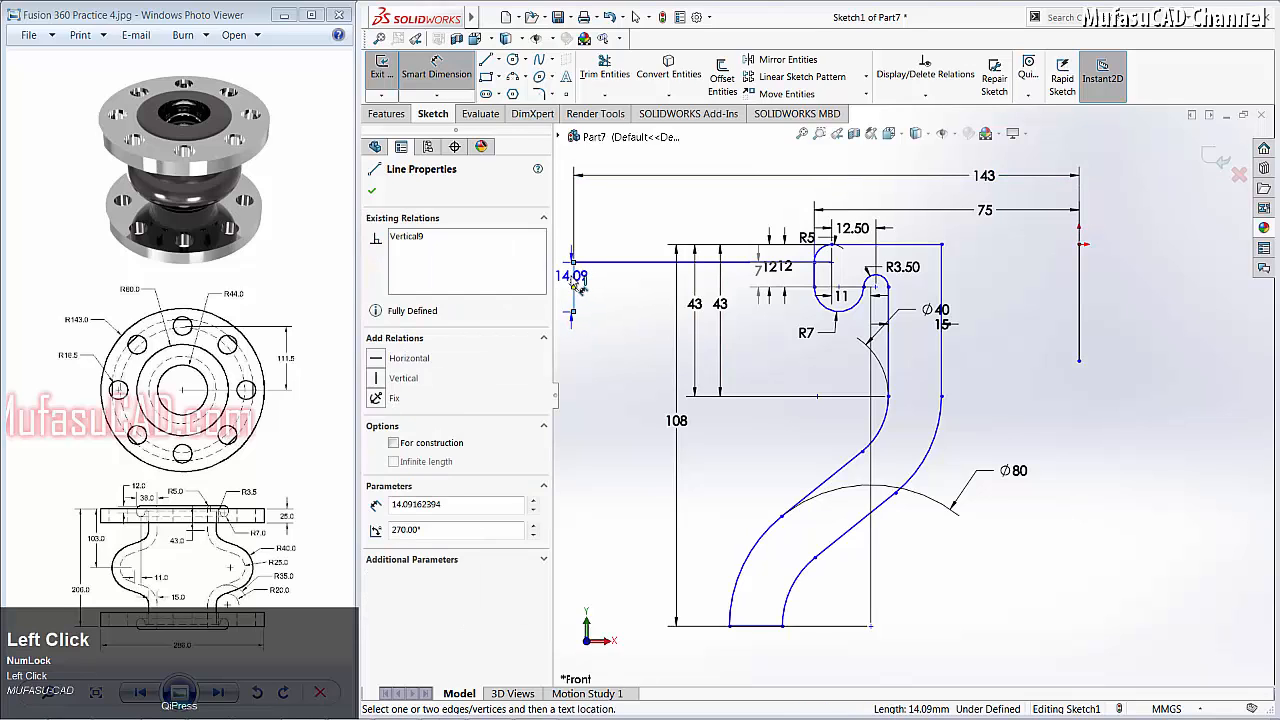
click(568, 282)
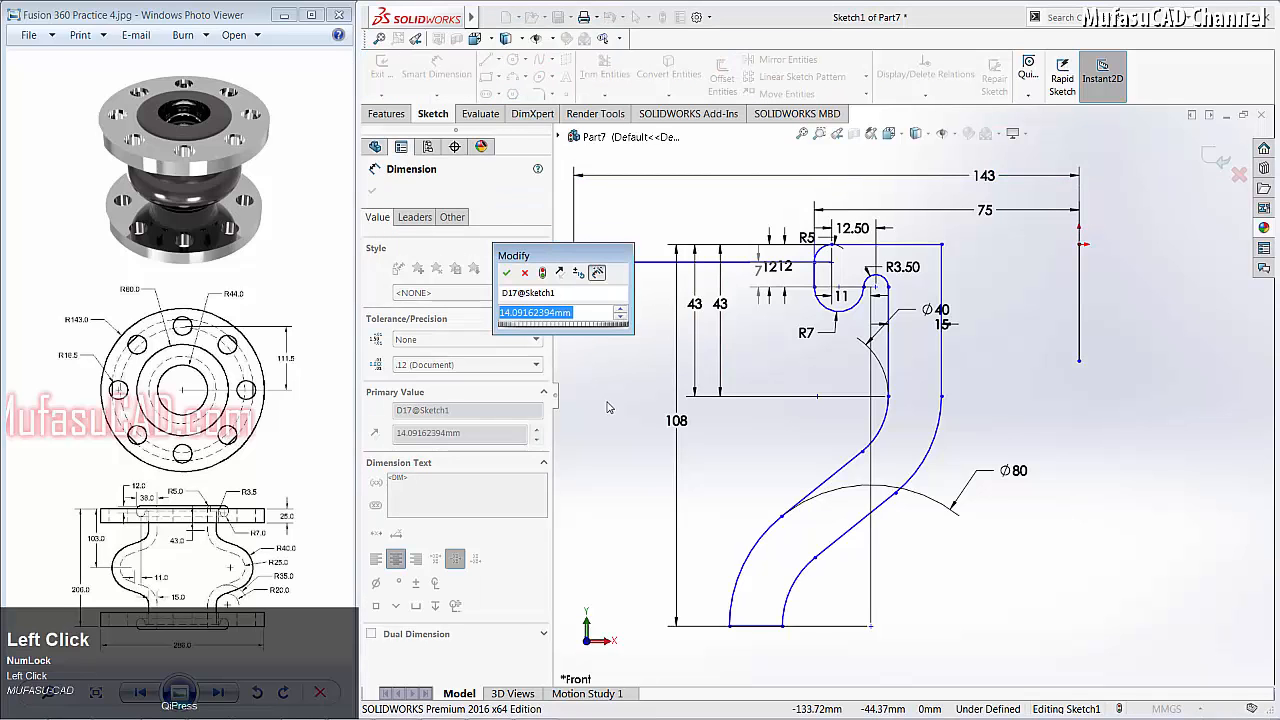
text(25)
click(507, 274)
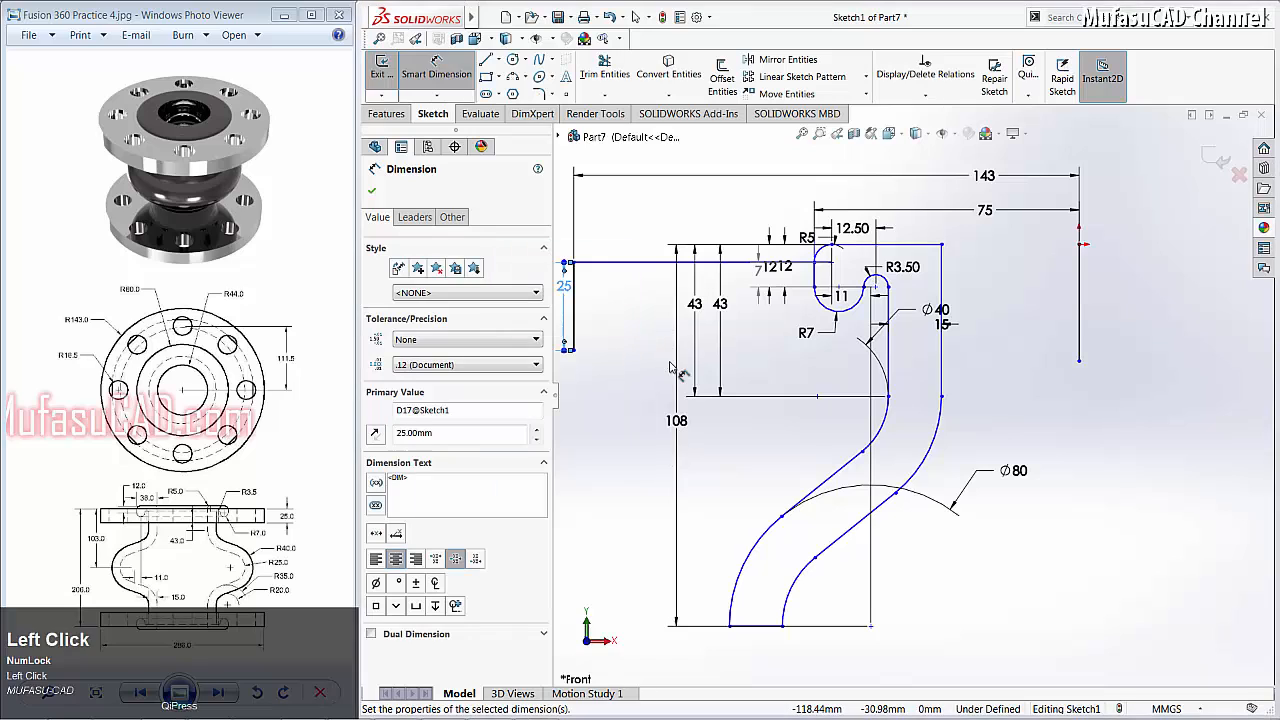
Step: Draw a horizontal line about 89 mm long from the flange edge's lower end to the outer wall's vertical line
click(486, 60)
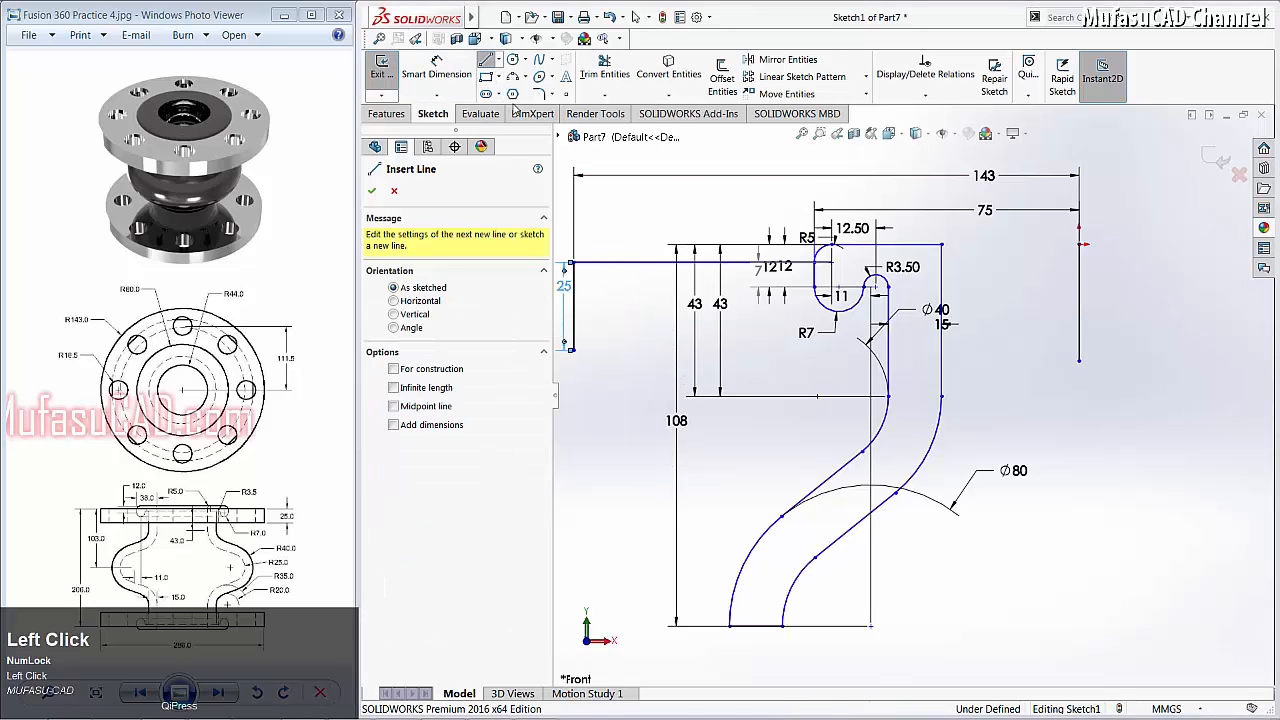
click(572, 350)
click(889, 350)
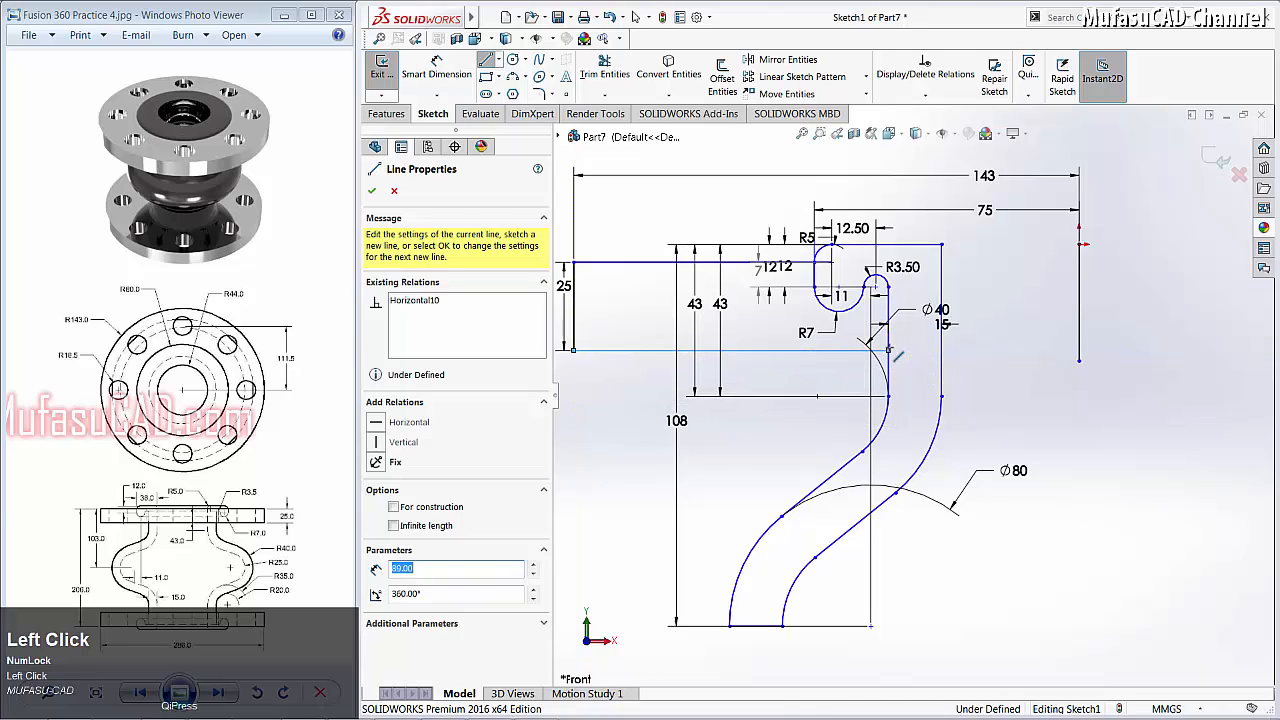
Step: Mirror the flange outline with the adjoining hook arcs and short wall lines about the vertical centre line at the origin
right_click(805, 358)
click(838, 386)
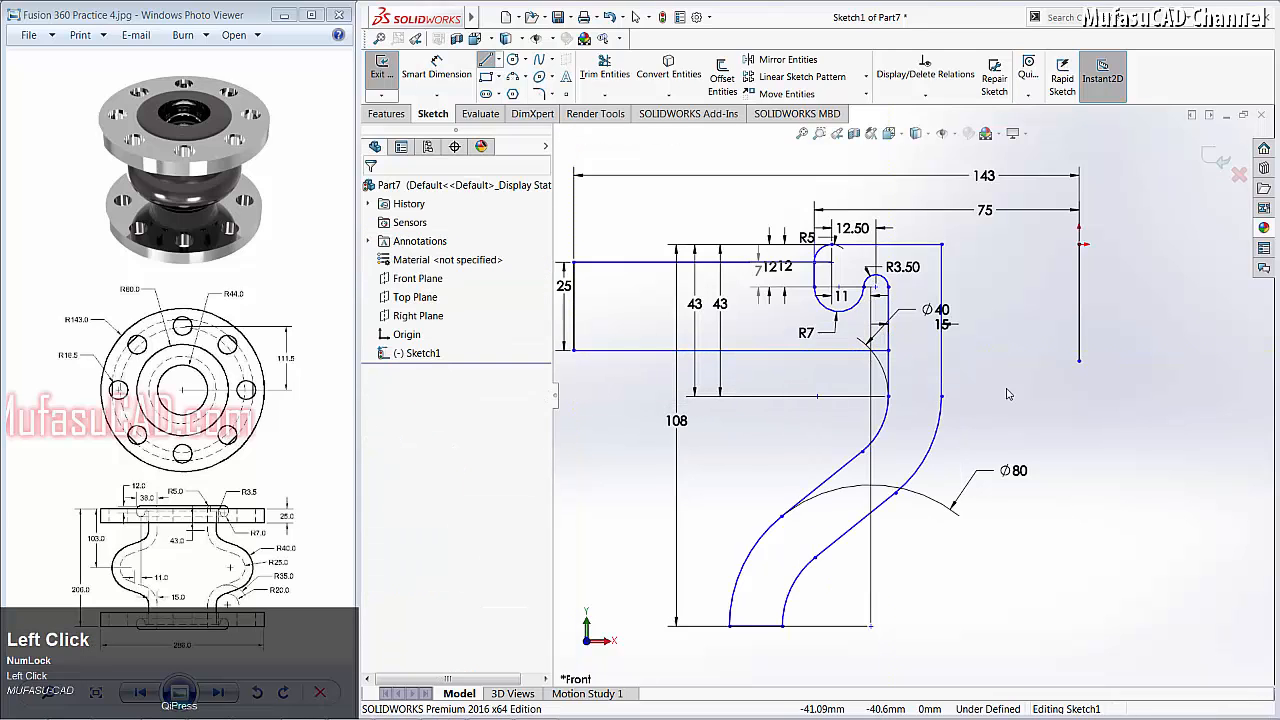
scroll(1008, 394, up, 3)
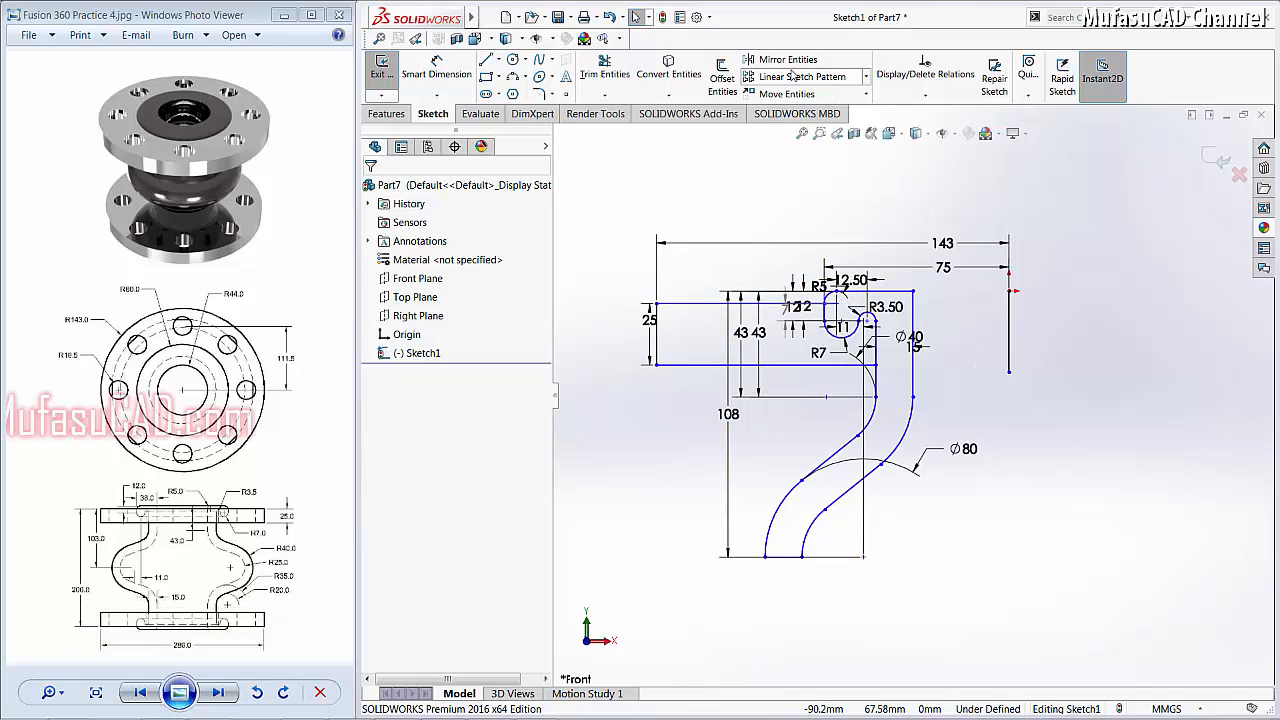
click(790, 61)
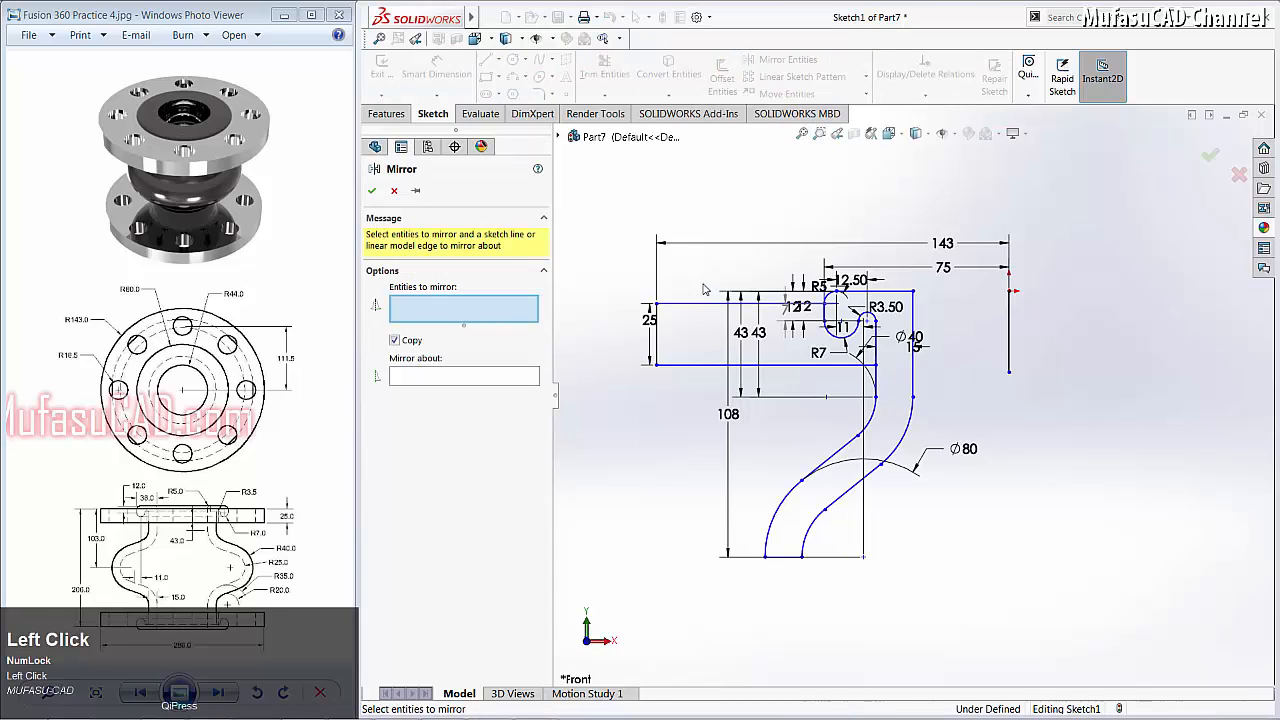
drag(704, 274, 643, 396)
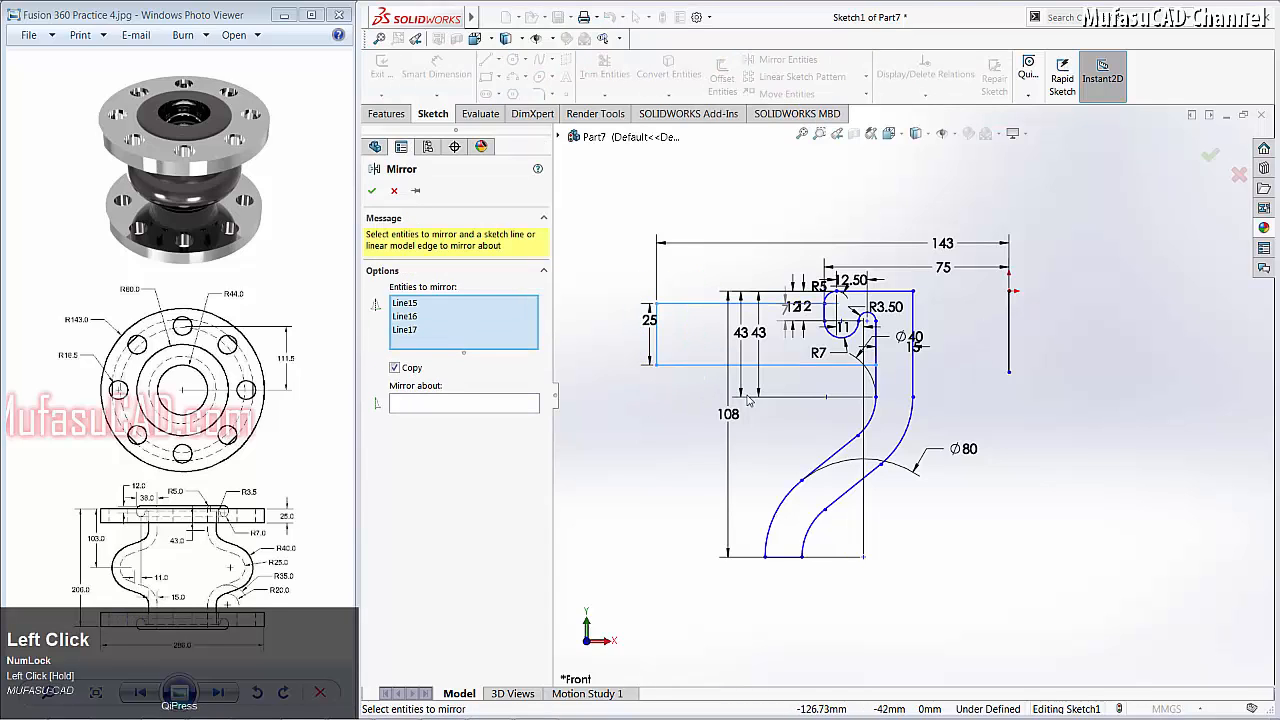
click(874, 321)
click(871, 322)
click(852, 342)
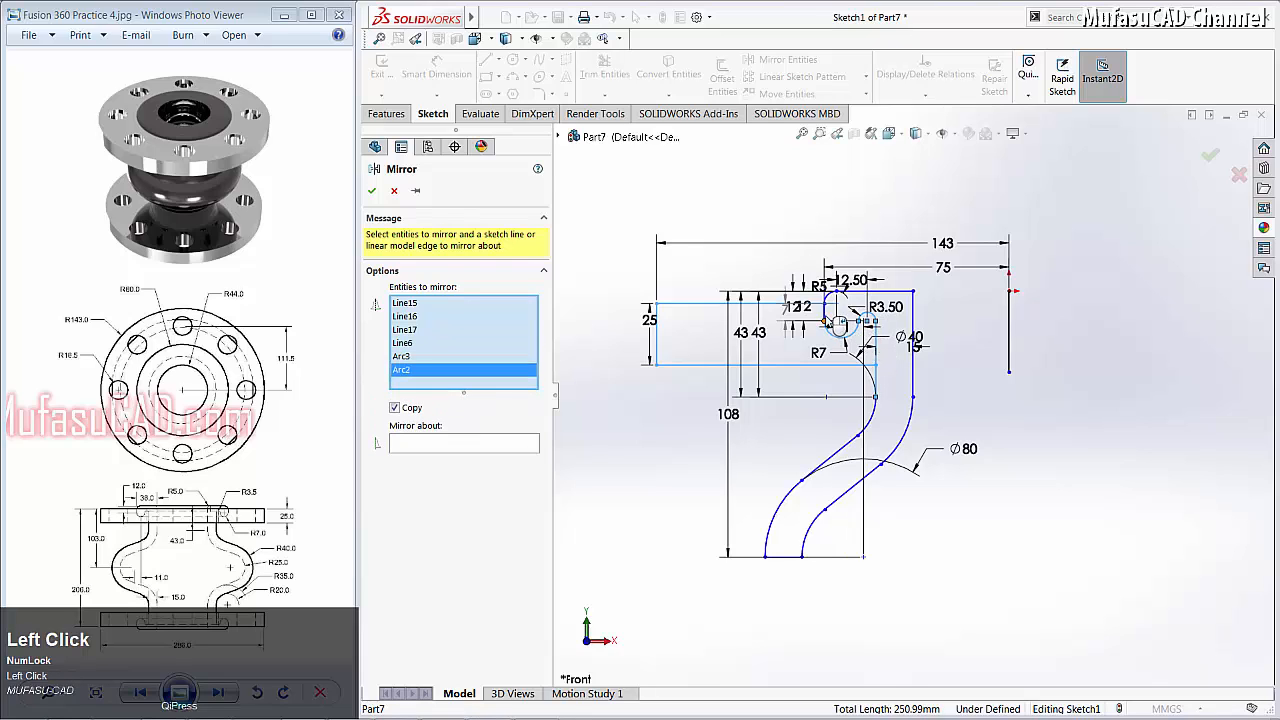
click(826, 318)
click(838, 302)
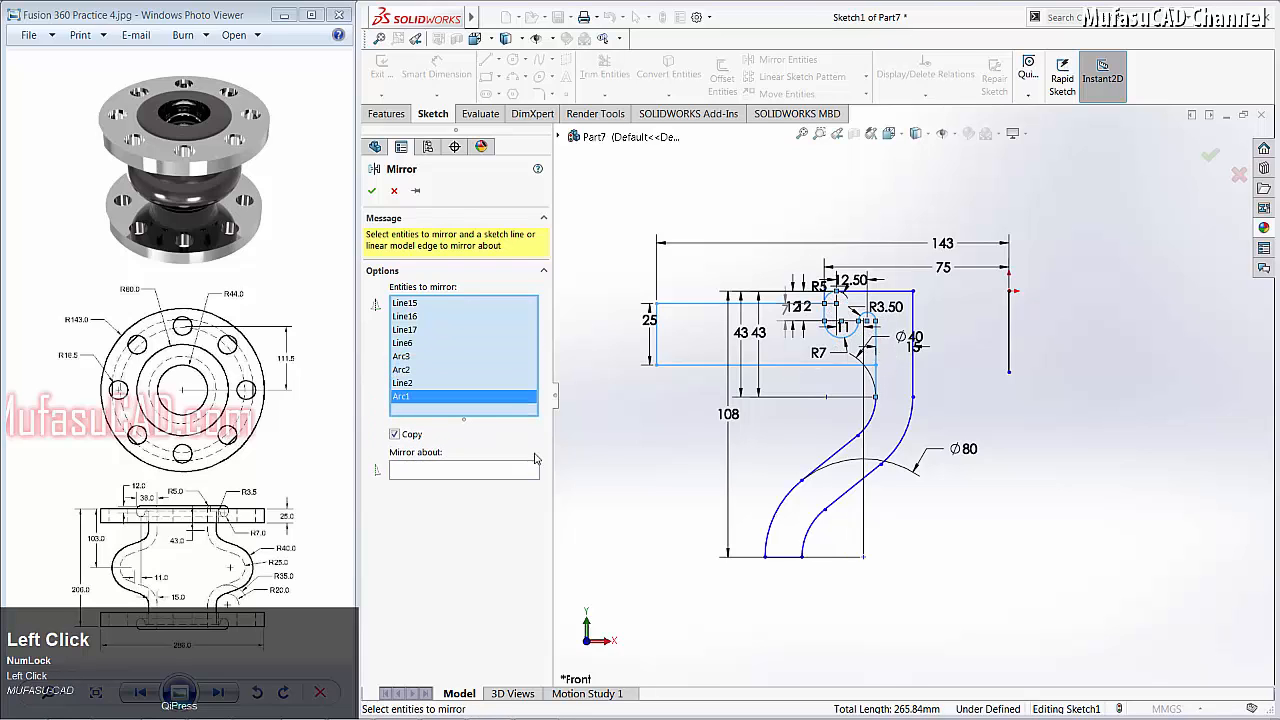
click(467, 472)
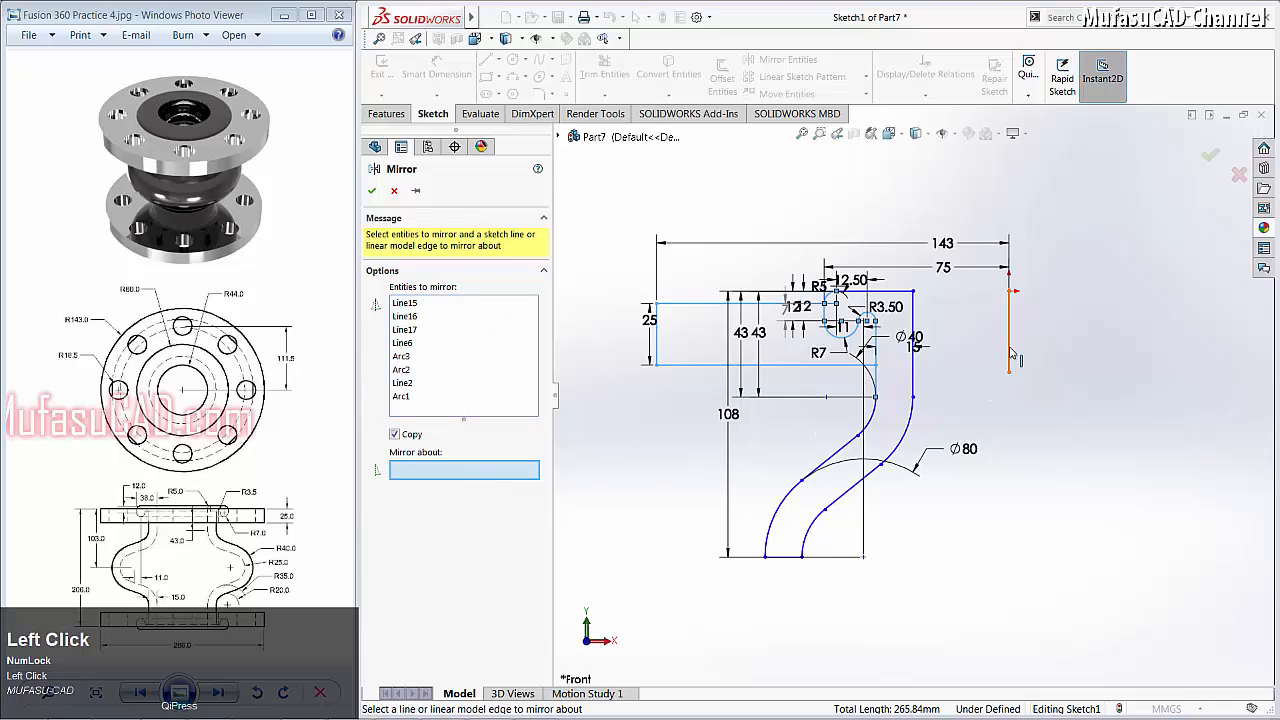
click(1009, 345)
scroll(1045, 410, up, 1)
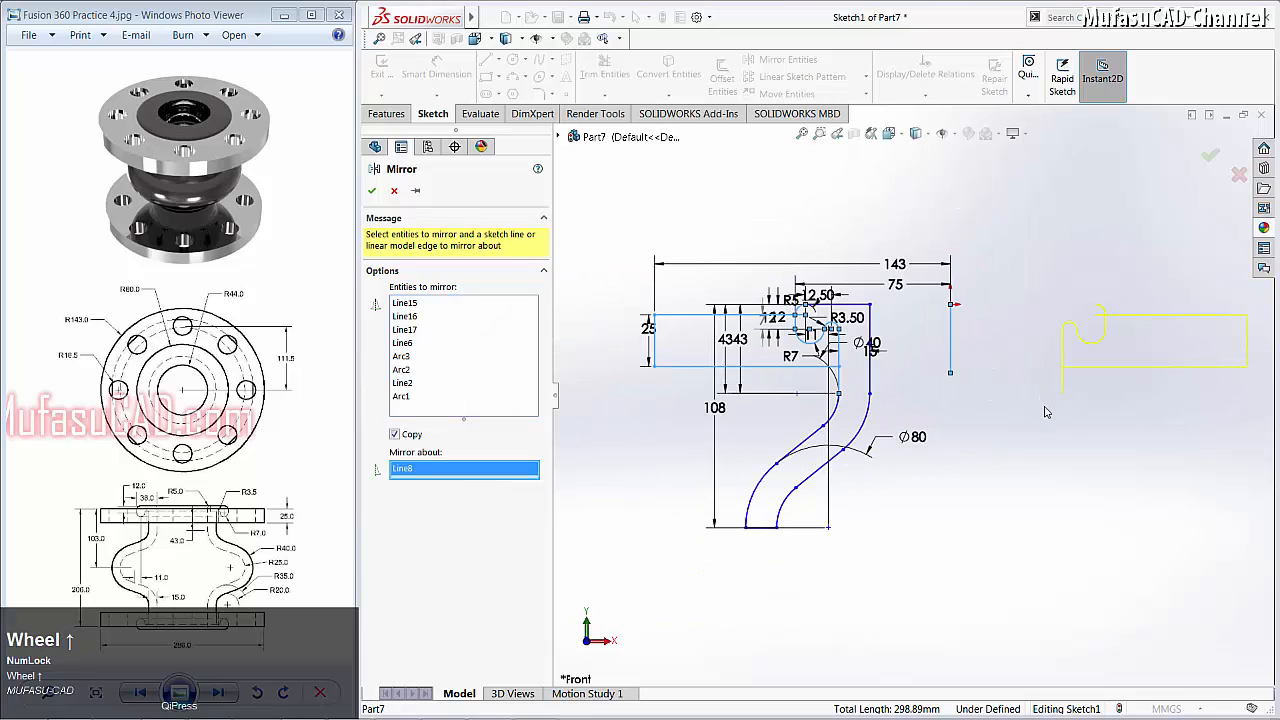
click(372, 190)
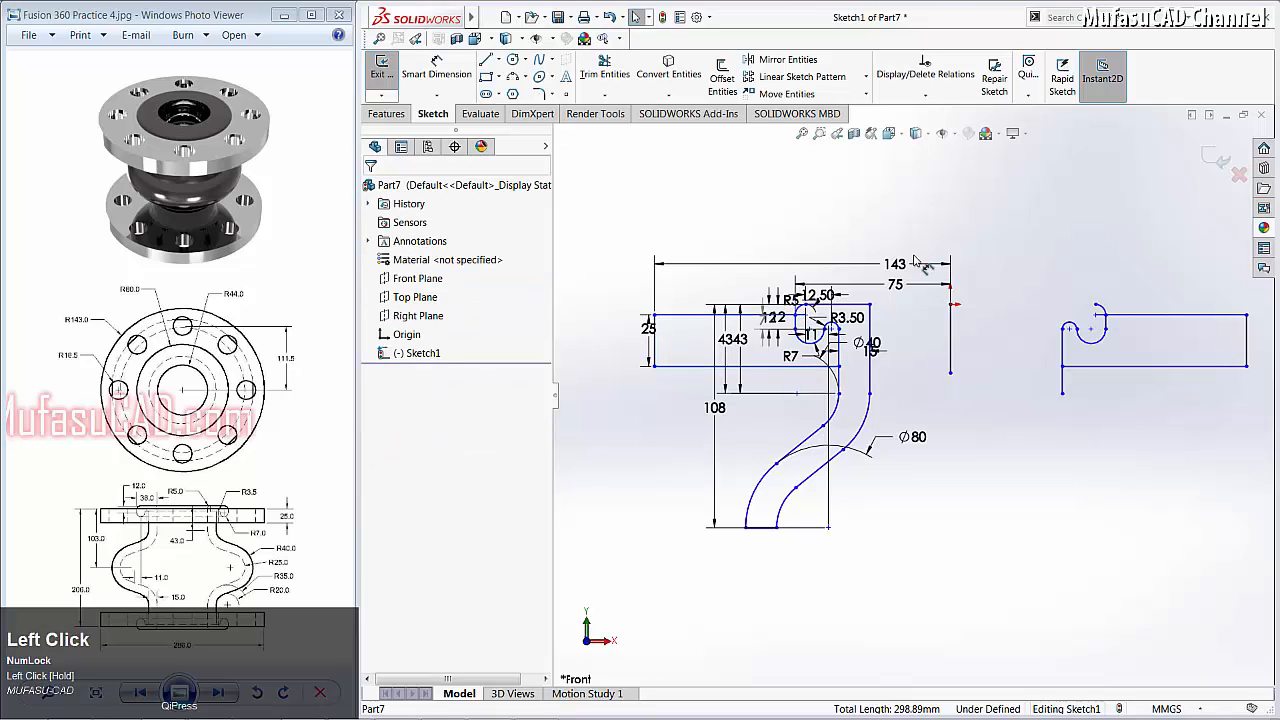
Step: Trim the mirrored copy's excess arc and line segments so only the closed flange outline remains
click(604, 68)
mouse_move(1131, 276)
mouse_down()
mouse_move(1104, 309)
mouse_move(1078, 408)
mouse_move(1048, 383)
mouse_up()
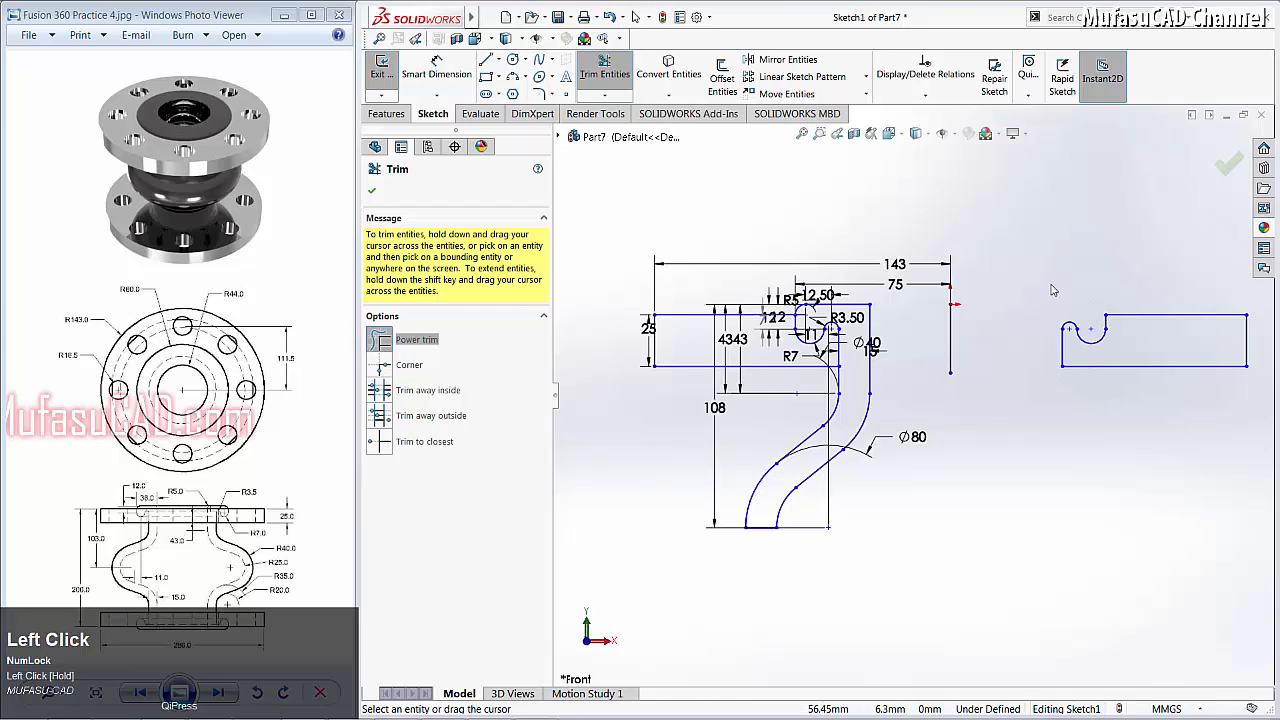
right_click(1021, 272)
click(1040, 306)
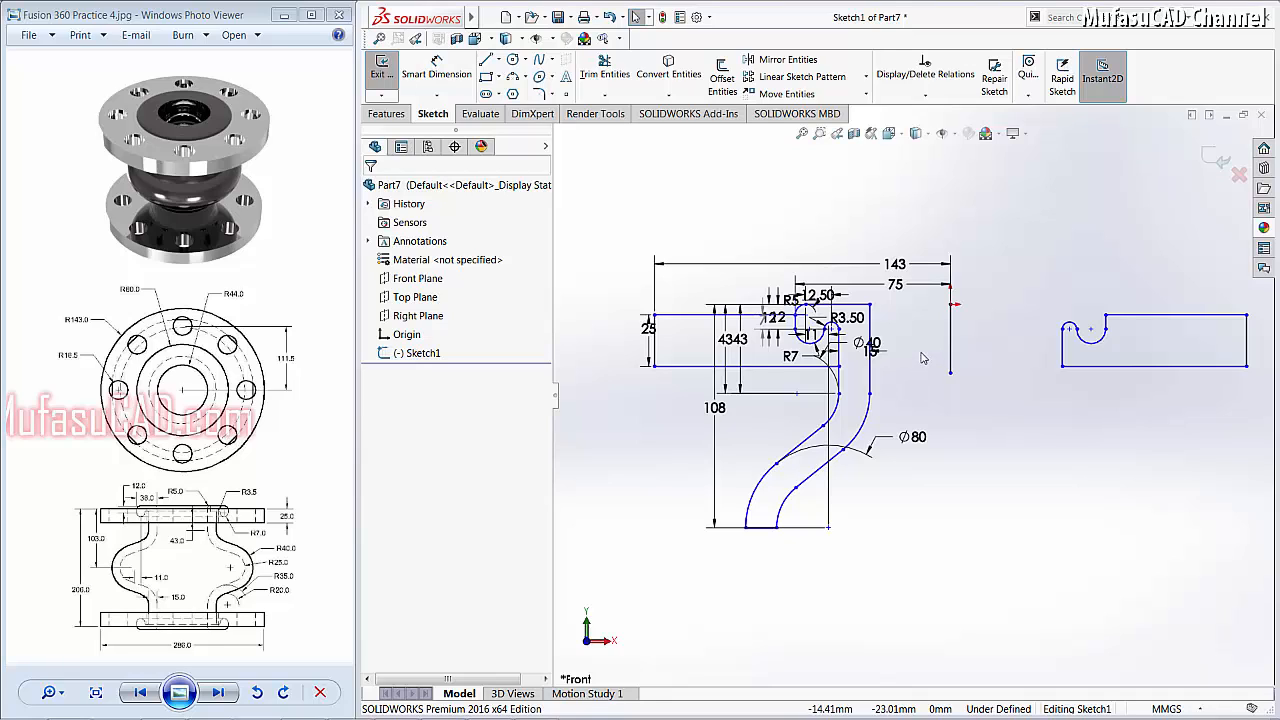
Step: Set up a 360° revolve of the curved wall profile about the vertical centre line at the origin
click(388, 114)
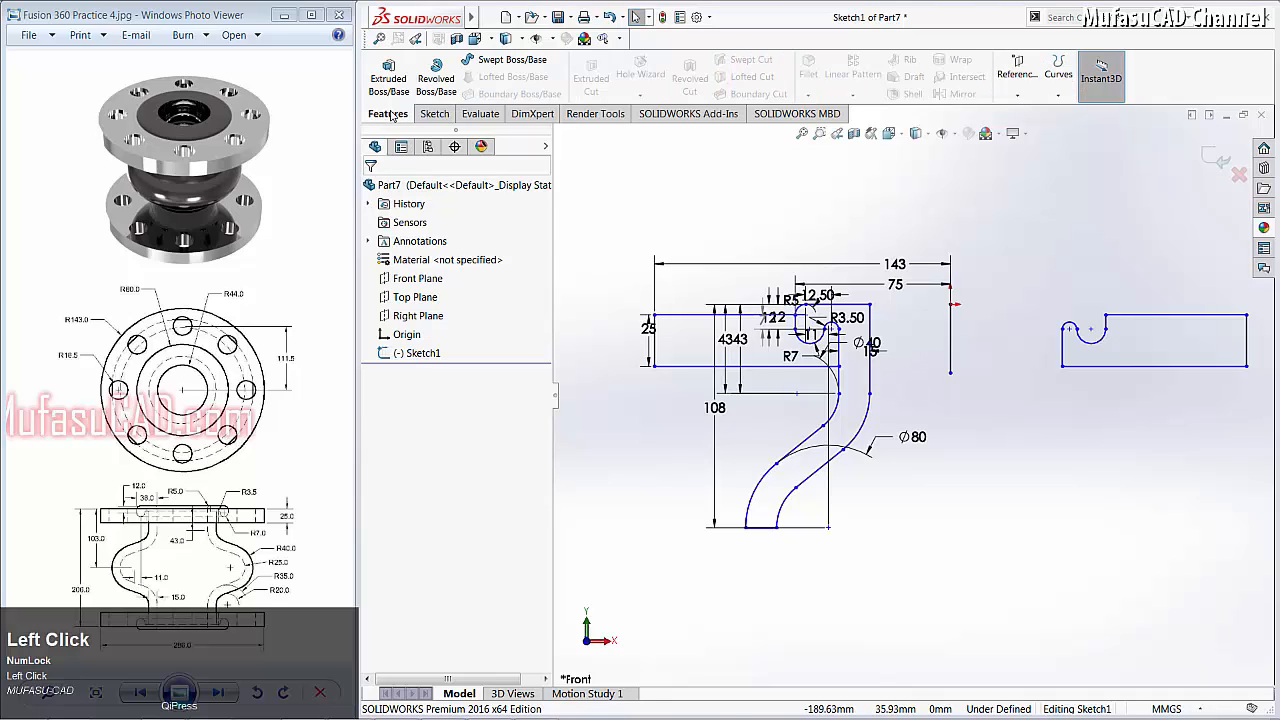
click(438, 82)
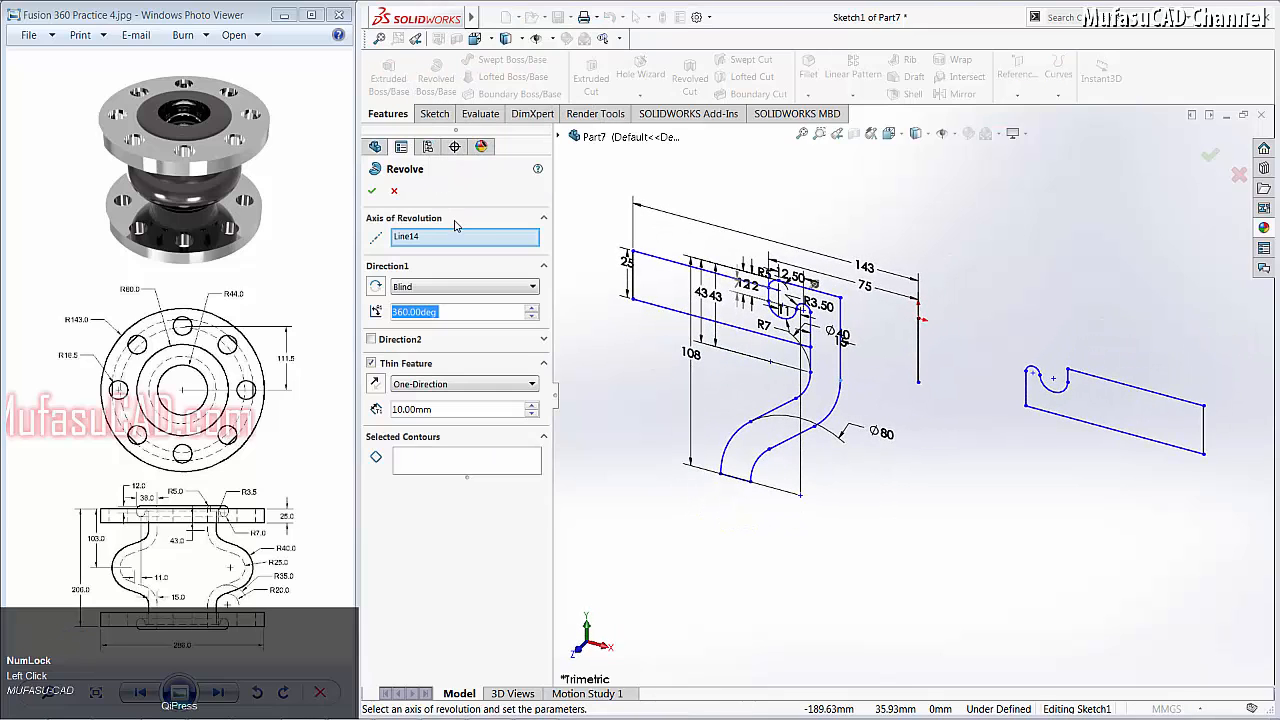
click(425, 463)
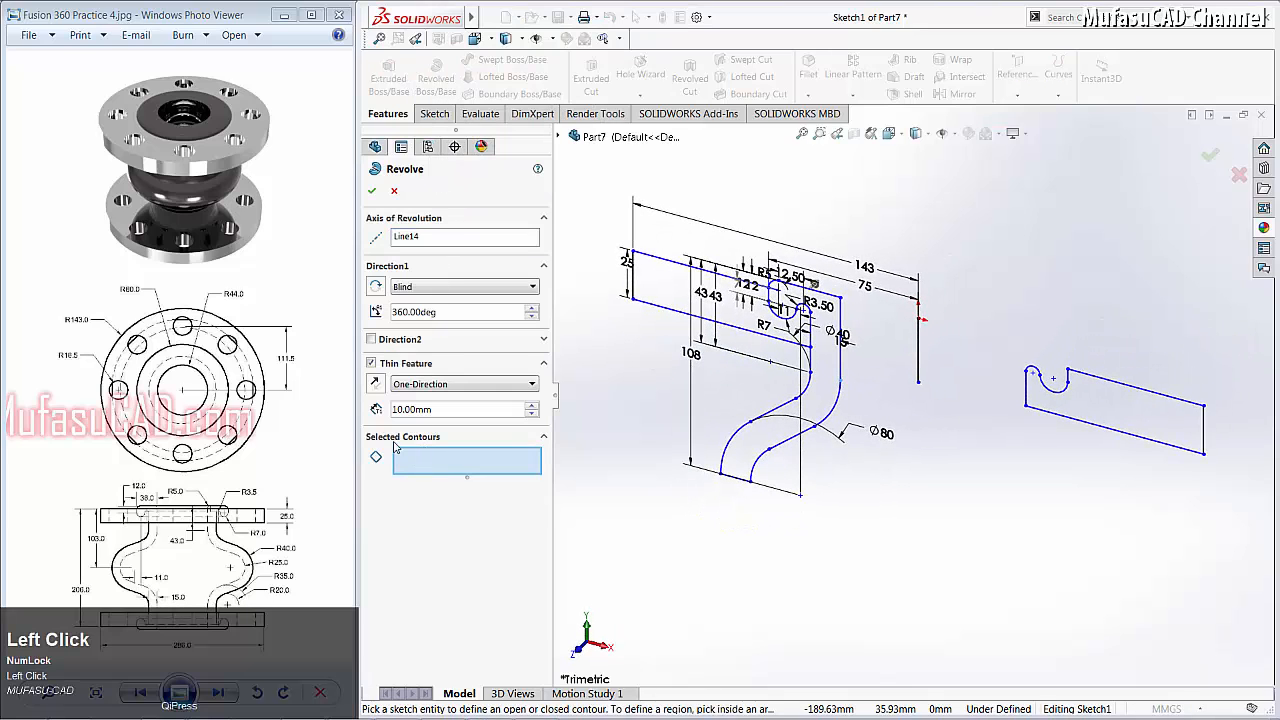
click(843, 364)
click(824, 378)
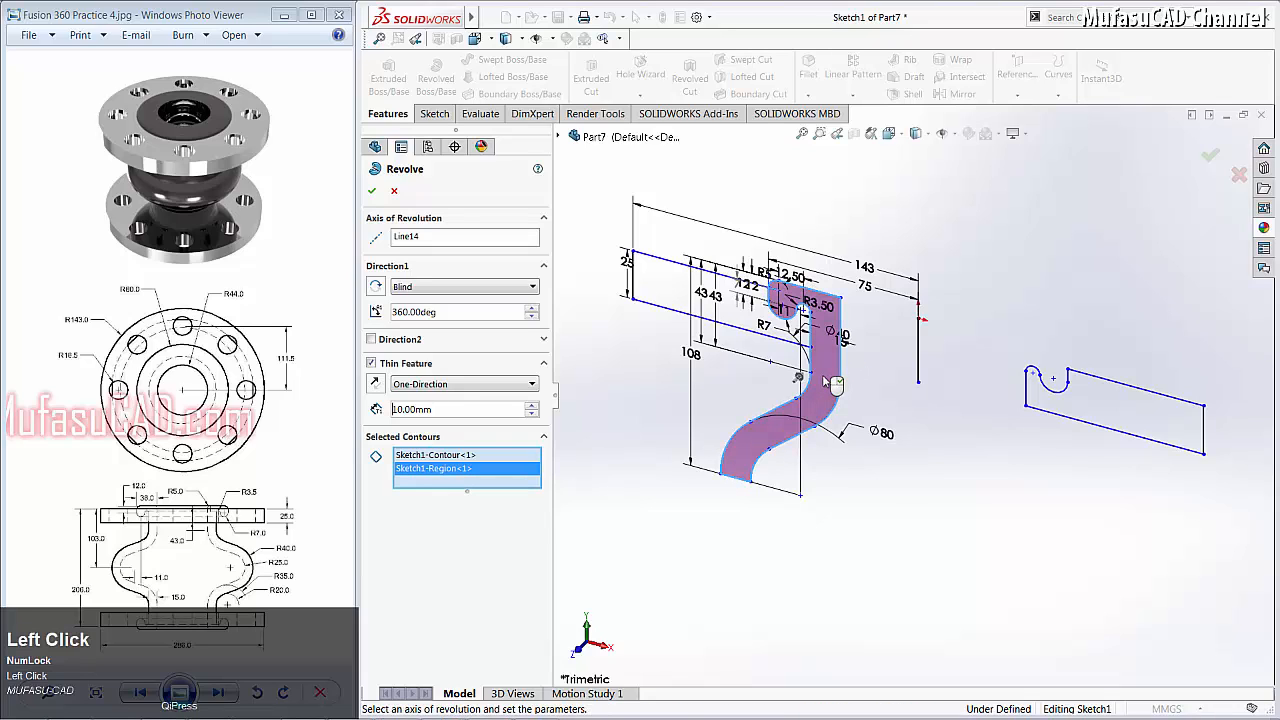
click(430, 241)
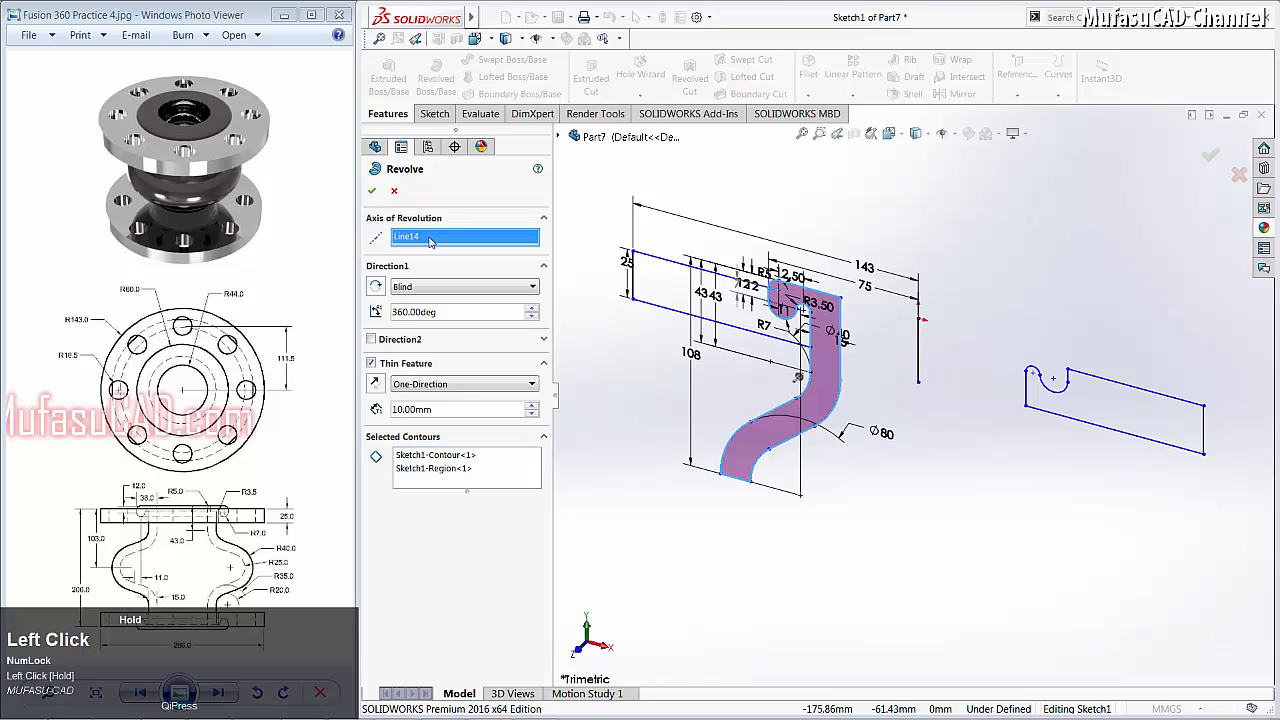
click(920, 350)
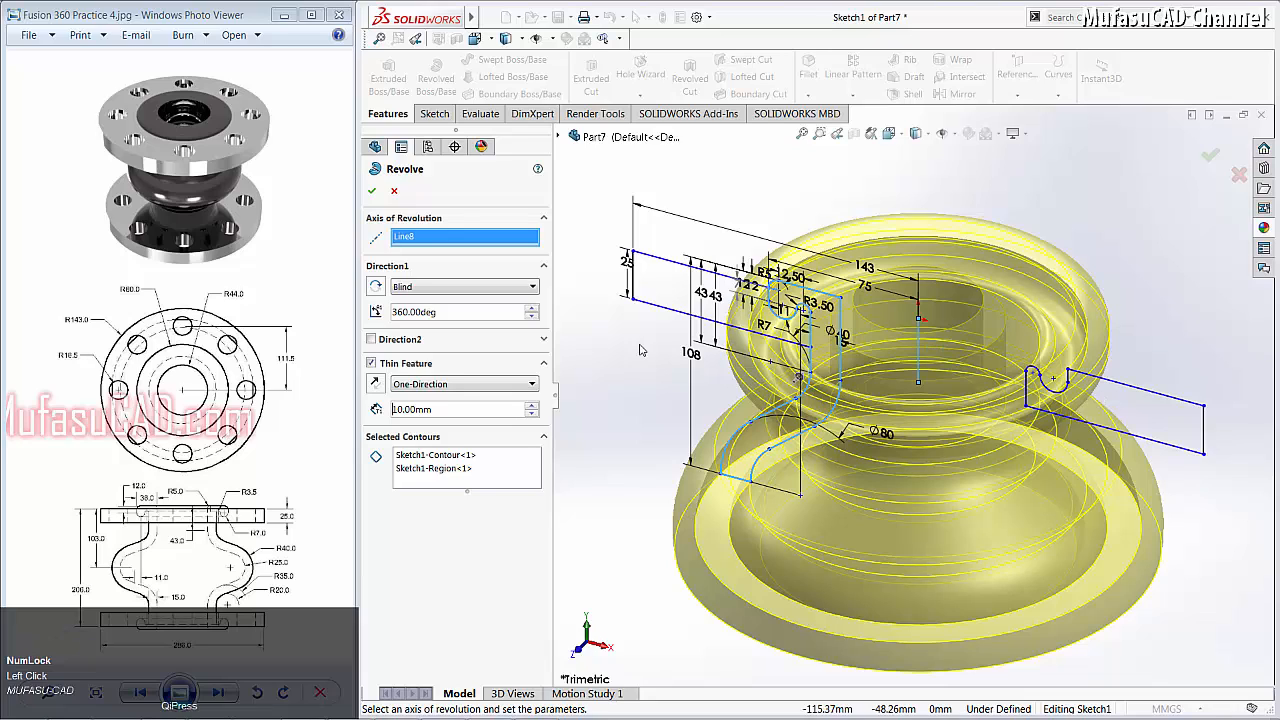
Step: Add the mirrored flange contour to the revolve and complete it with the thin feature turned off
click(463, 485)
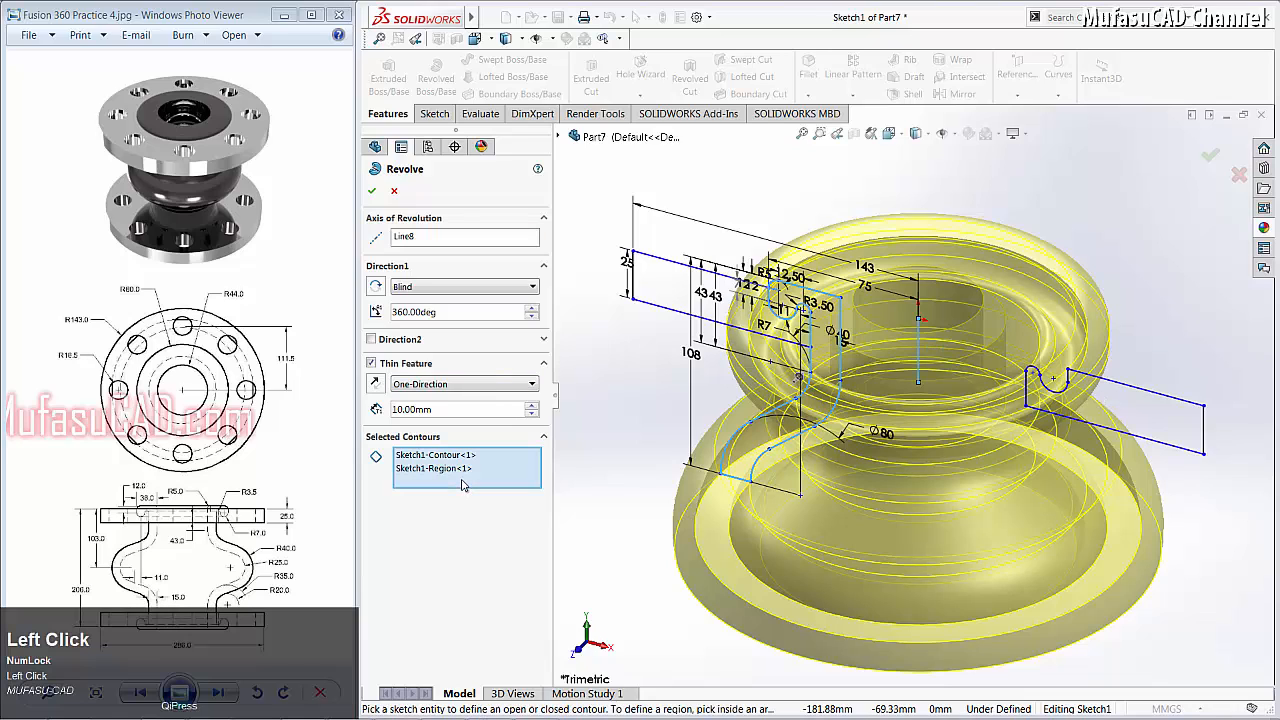
click(1168, 431)
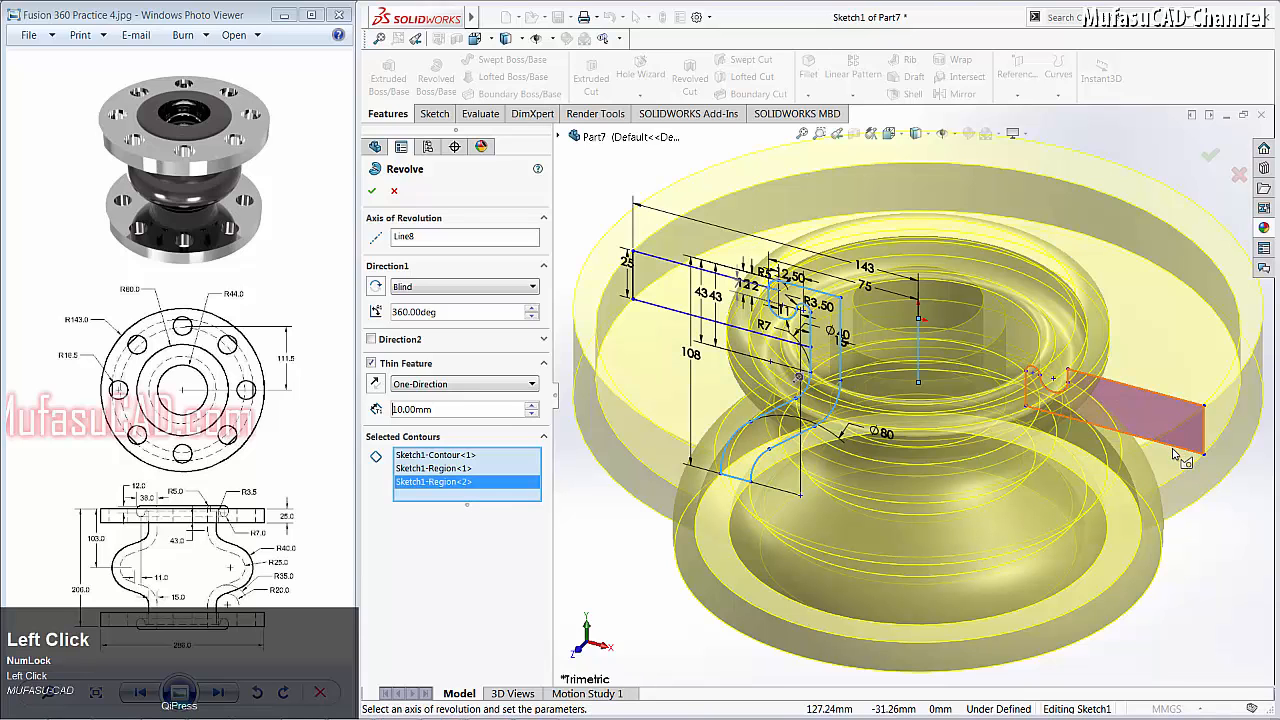
click(1183, 456)
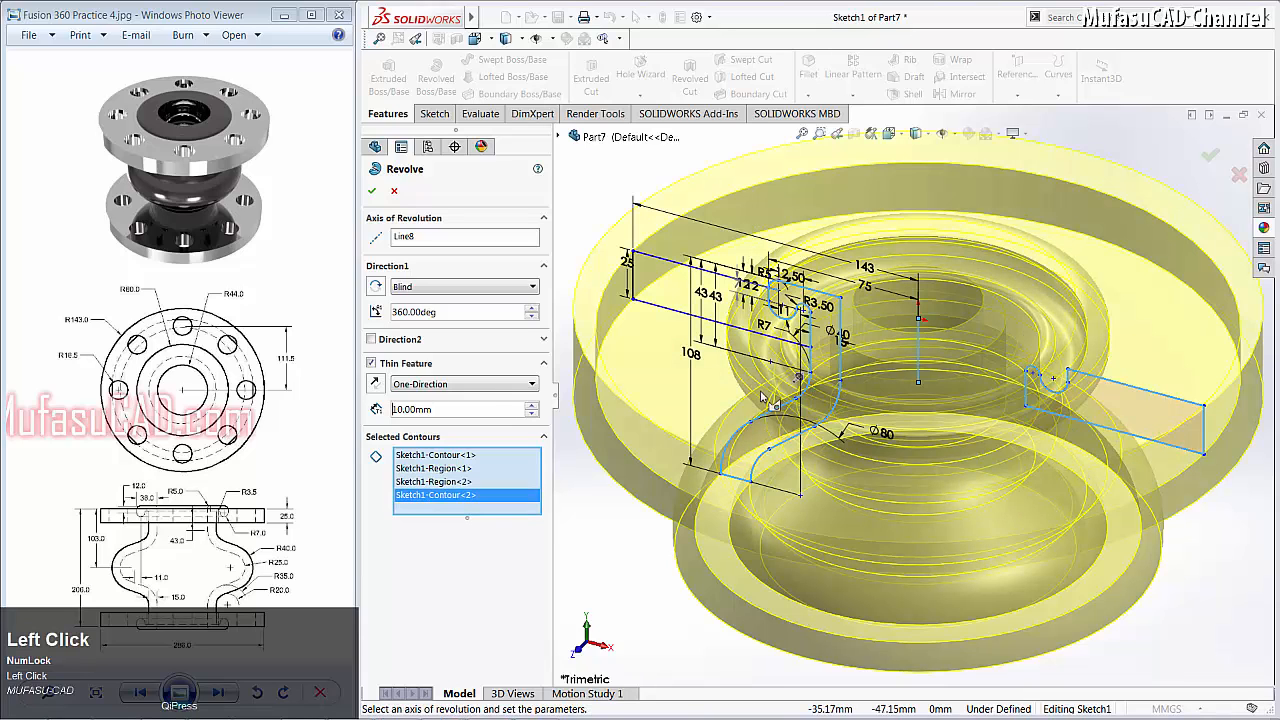
click(371, 364)
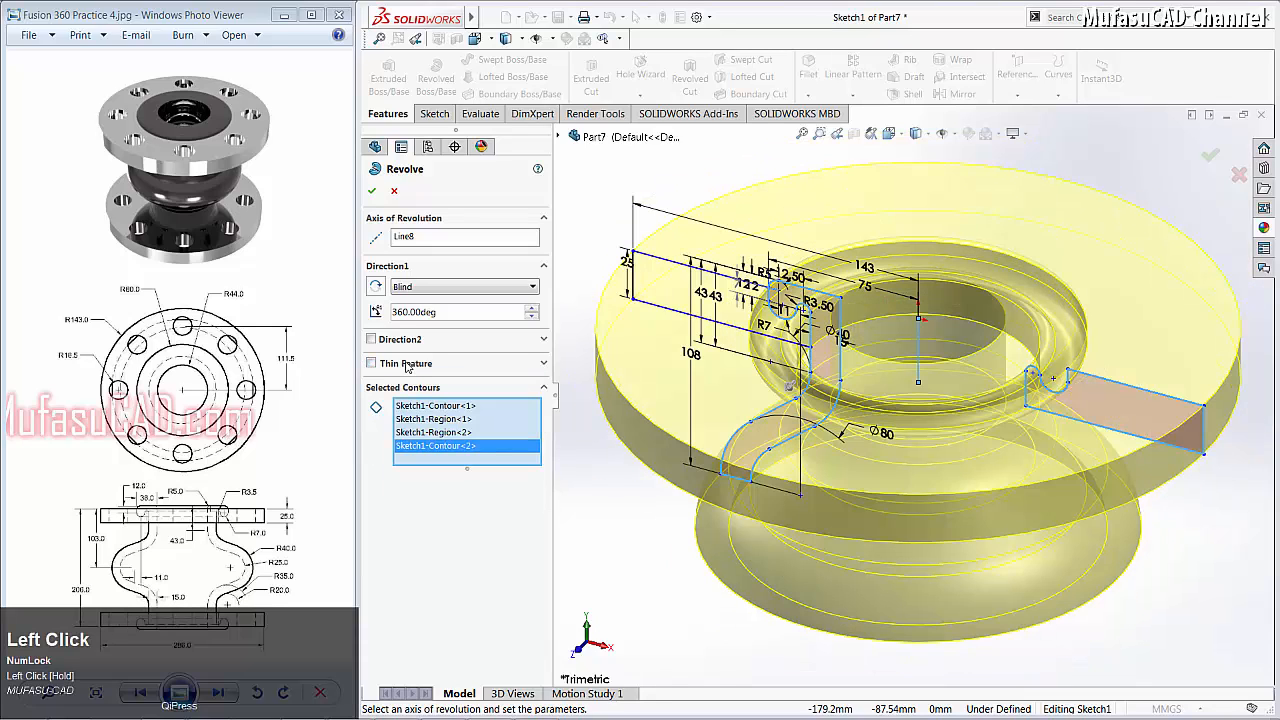
click(374, 192)
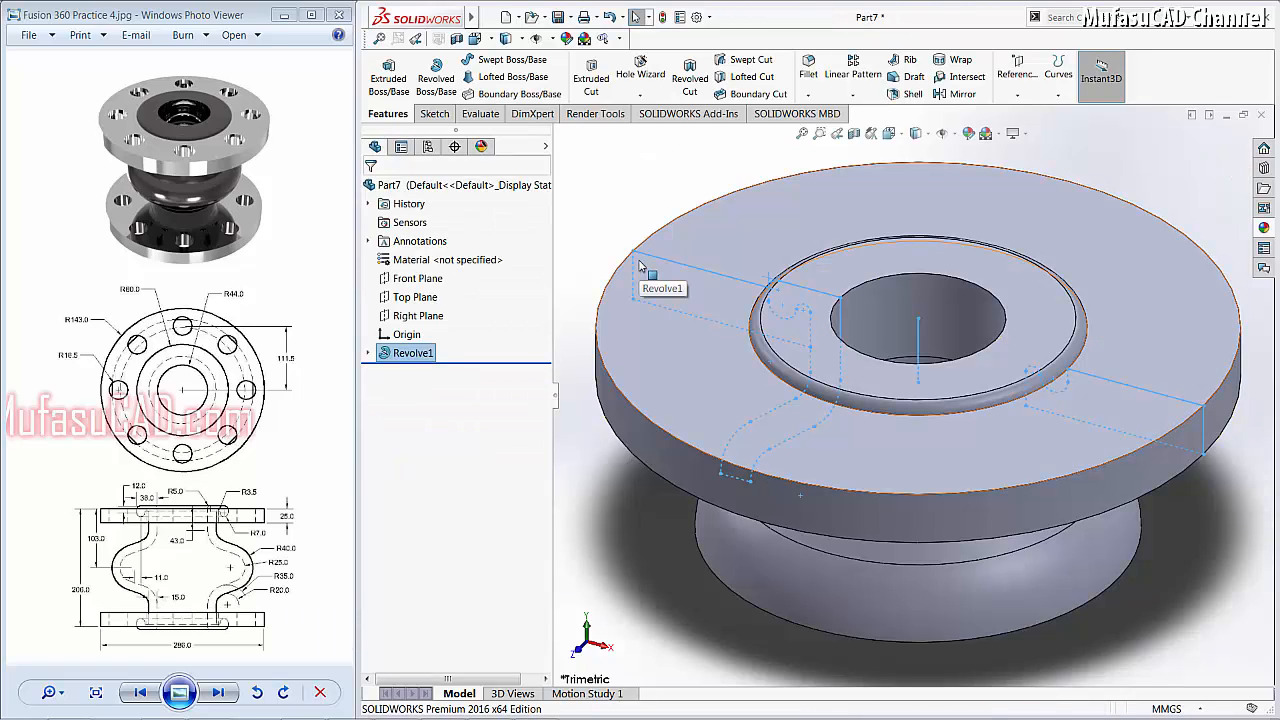
Step: Sketch a circle of about 16.5 mm radius on the flange's top face, centred about 115 mm horizontally from the origin
click(432, 115)
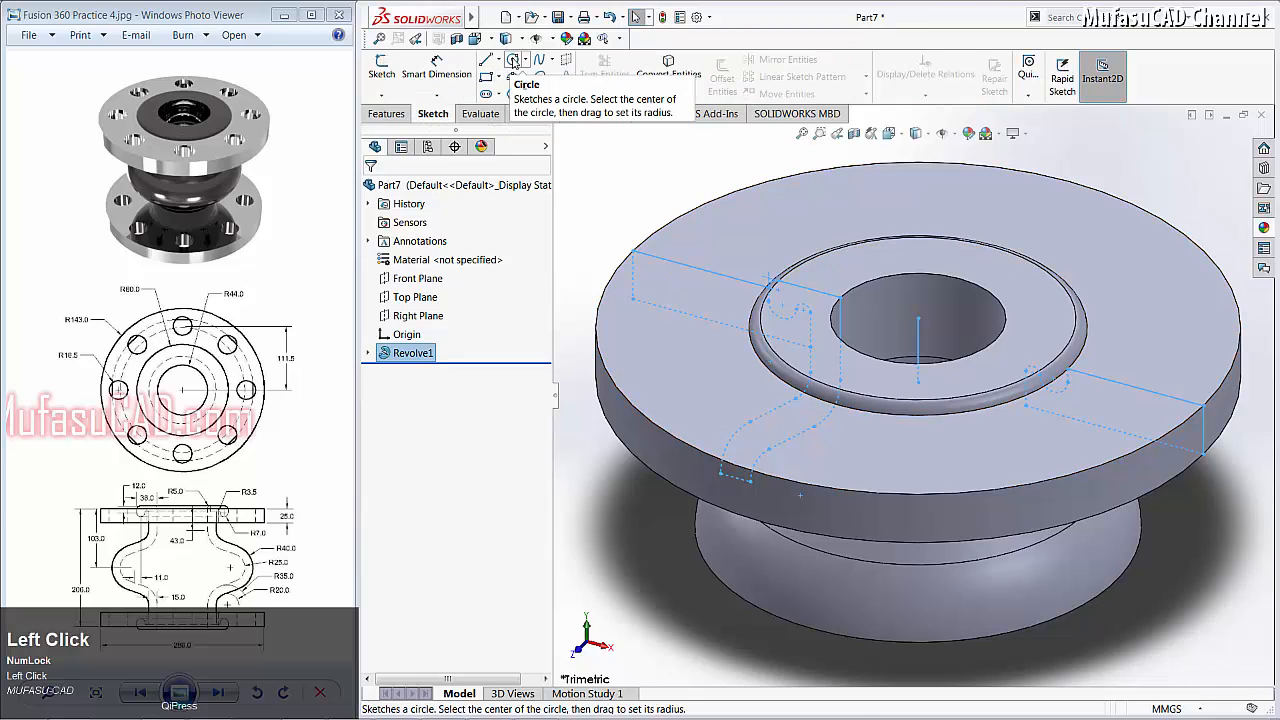
click(513, 62)
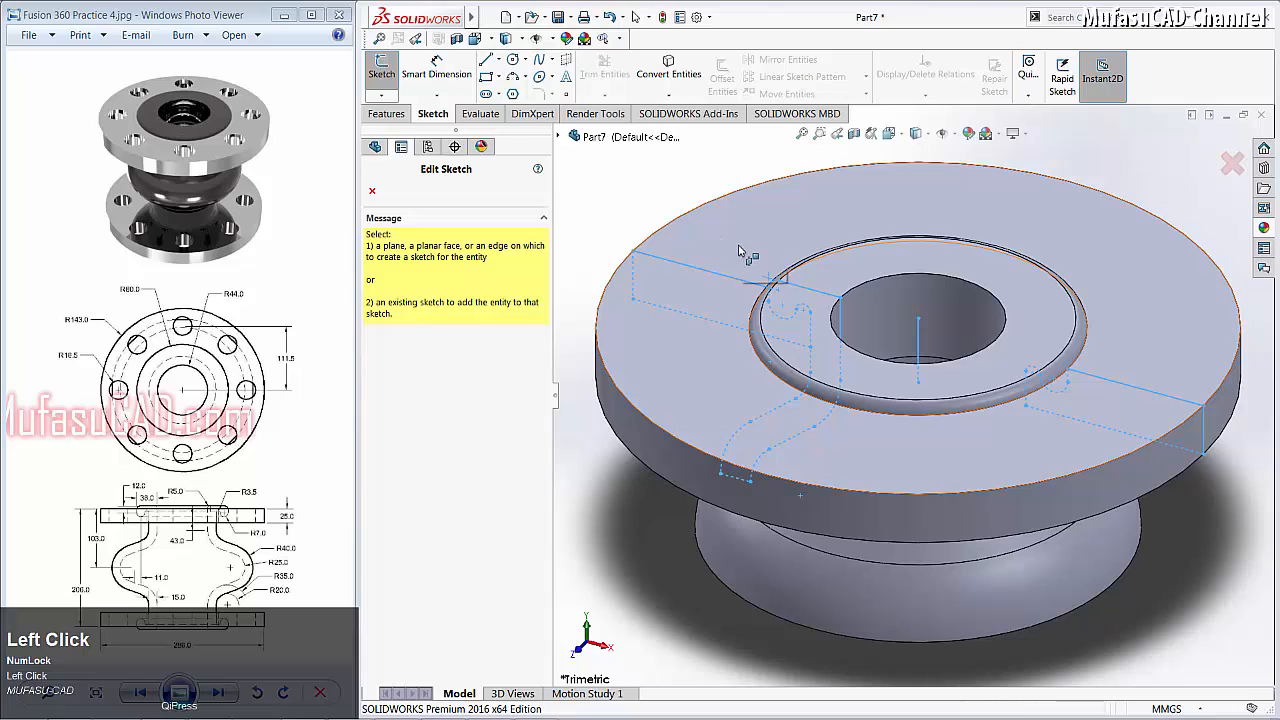
click(739, 249)
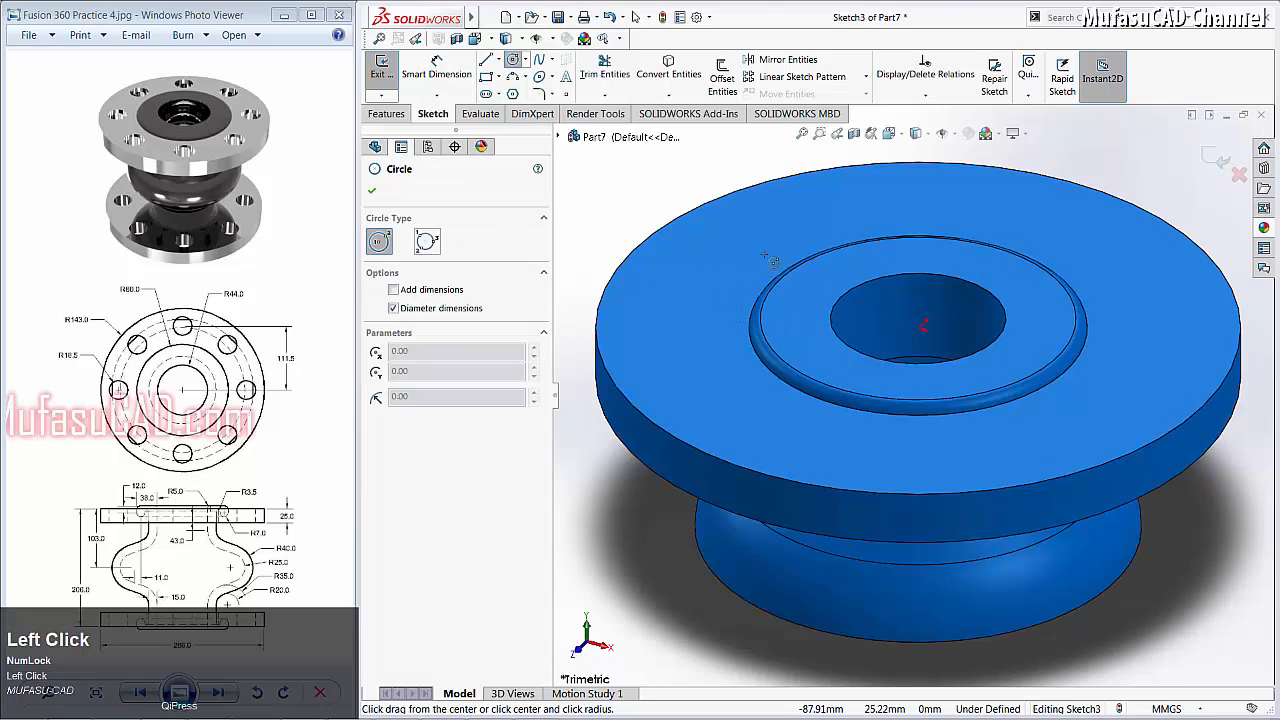
click(689, 267)
click(716, 282)
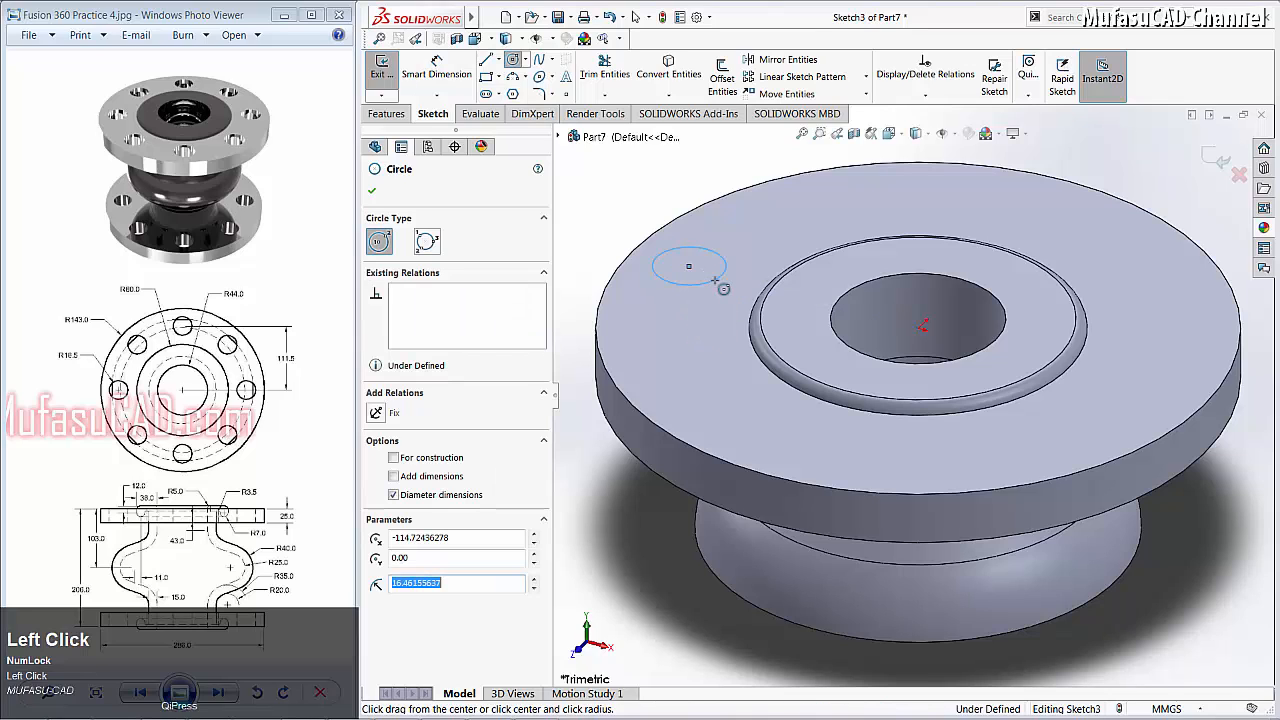
Step: Dimension the bolt hole circle's diameter as 33 mm
click(436, 70)
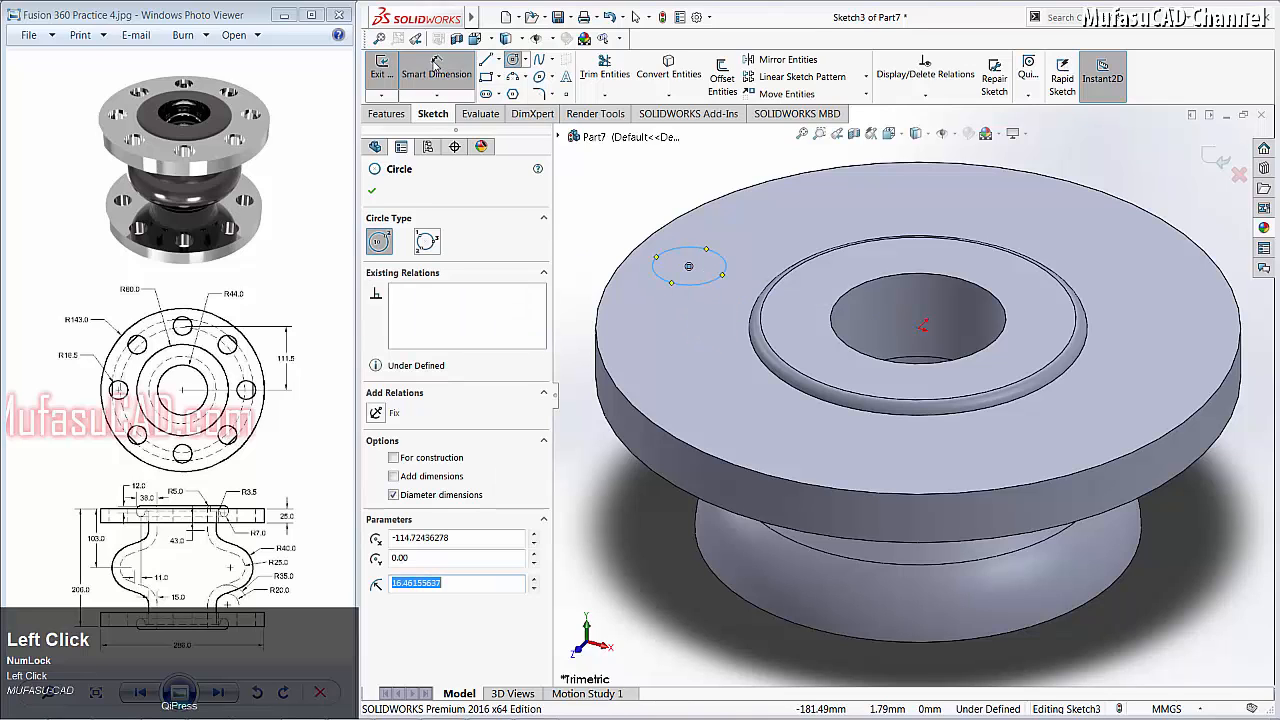
click(712, 257)
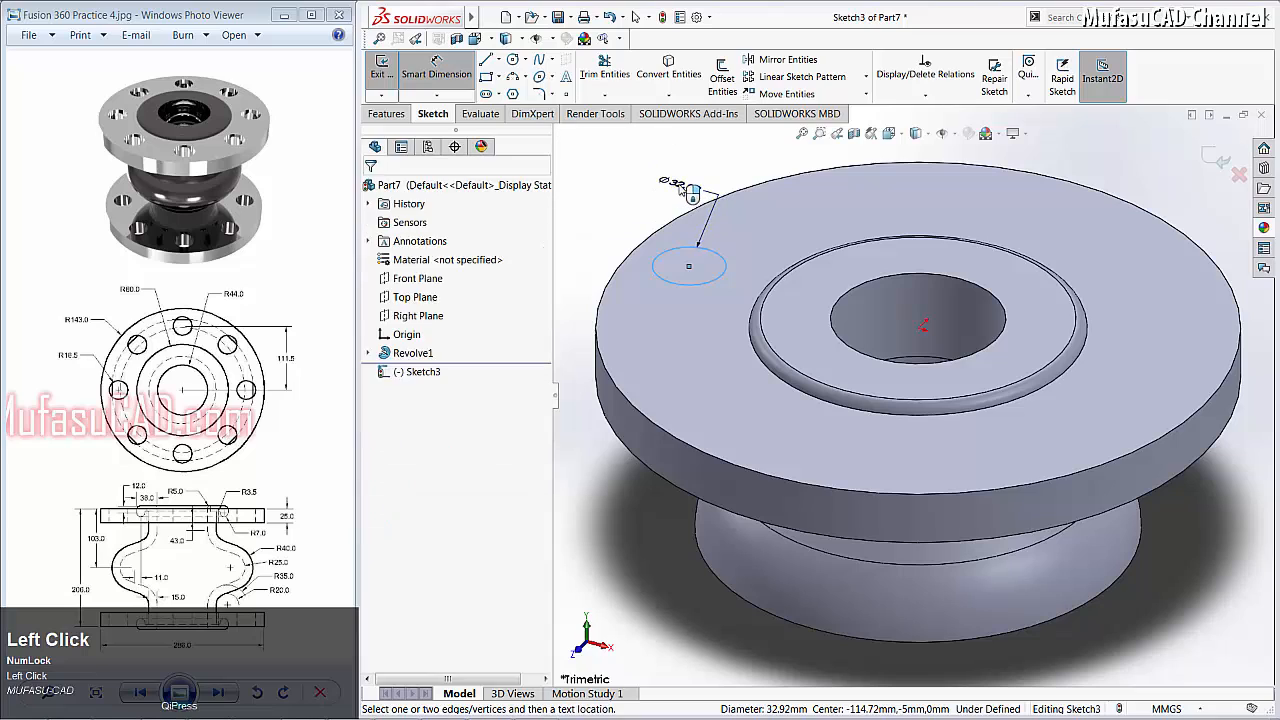
click(692, 204)
text(33)
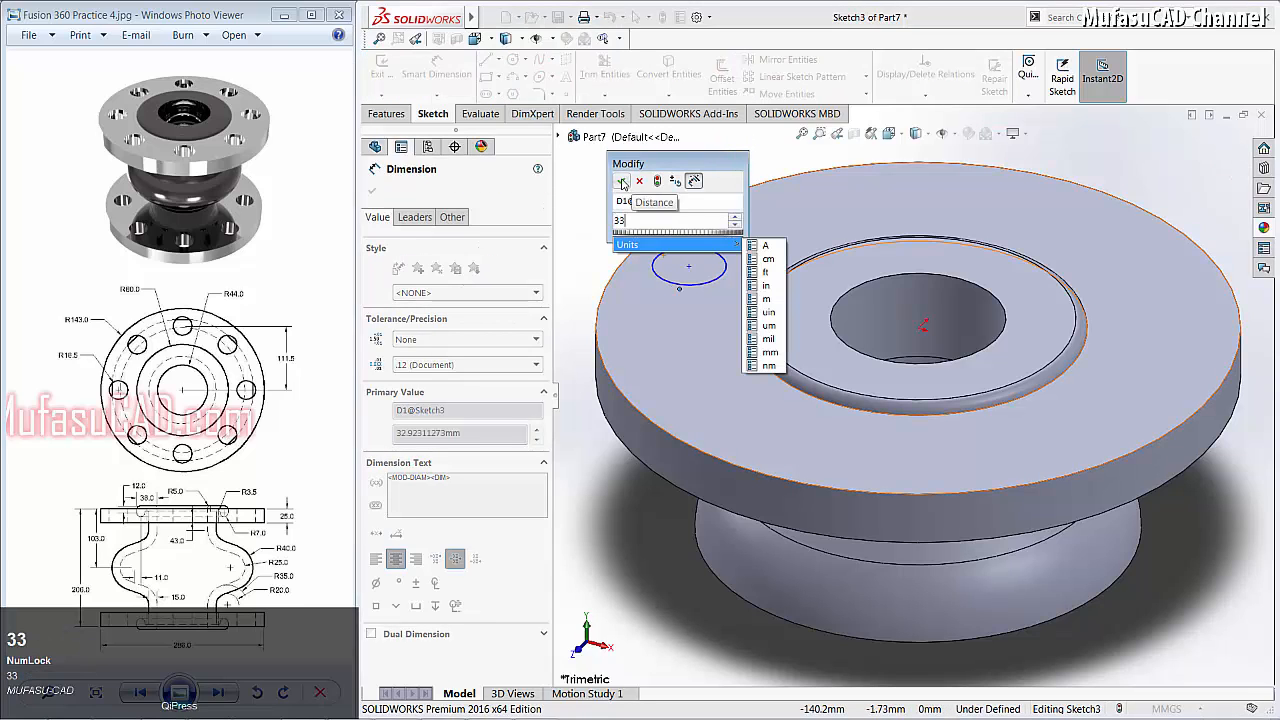
click(621, 181)
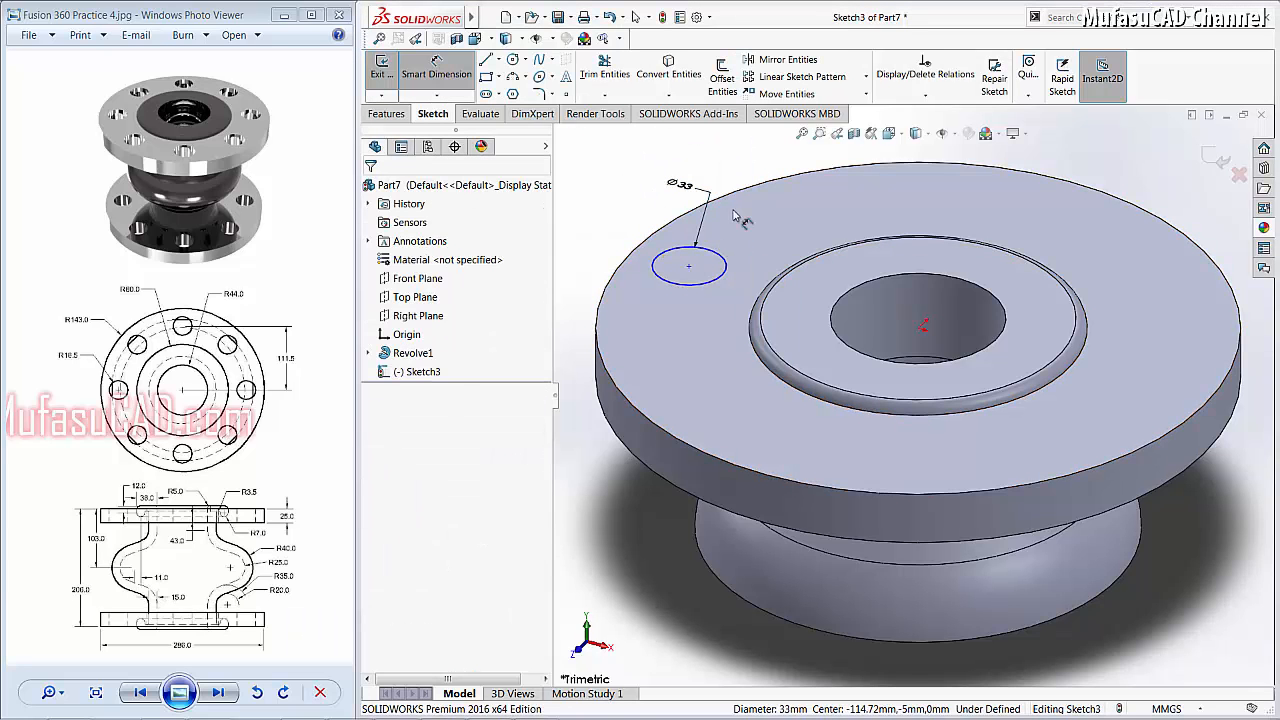
Step: Dimension the bolt hole circle's horizontal distance from the origin as 111.5 mm
click(718, 257)
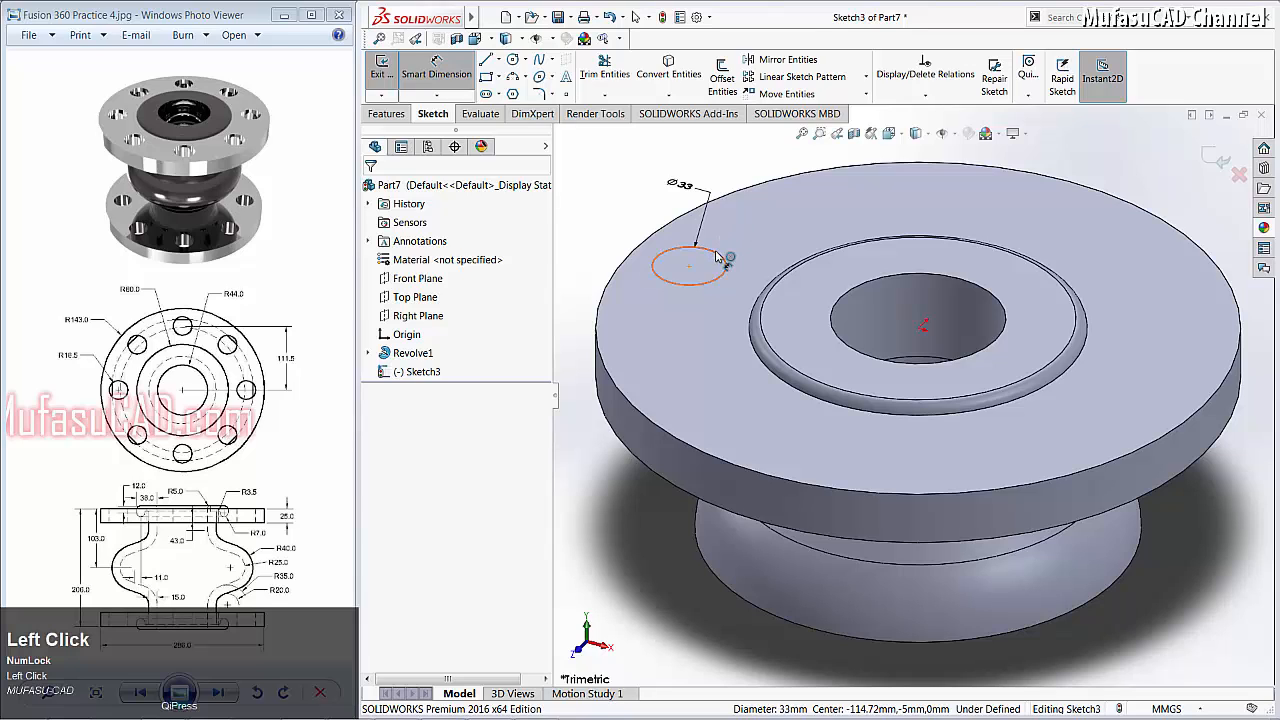
click(918, 320)
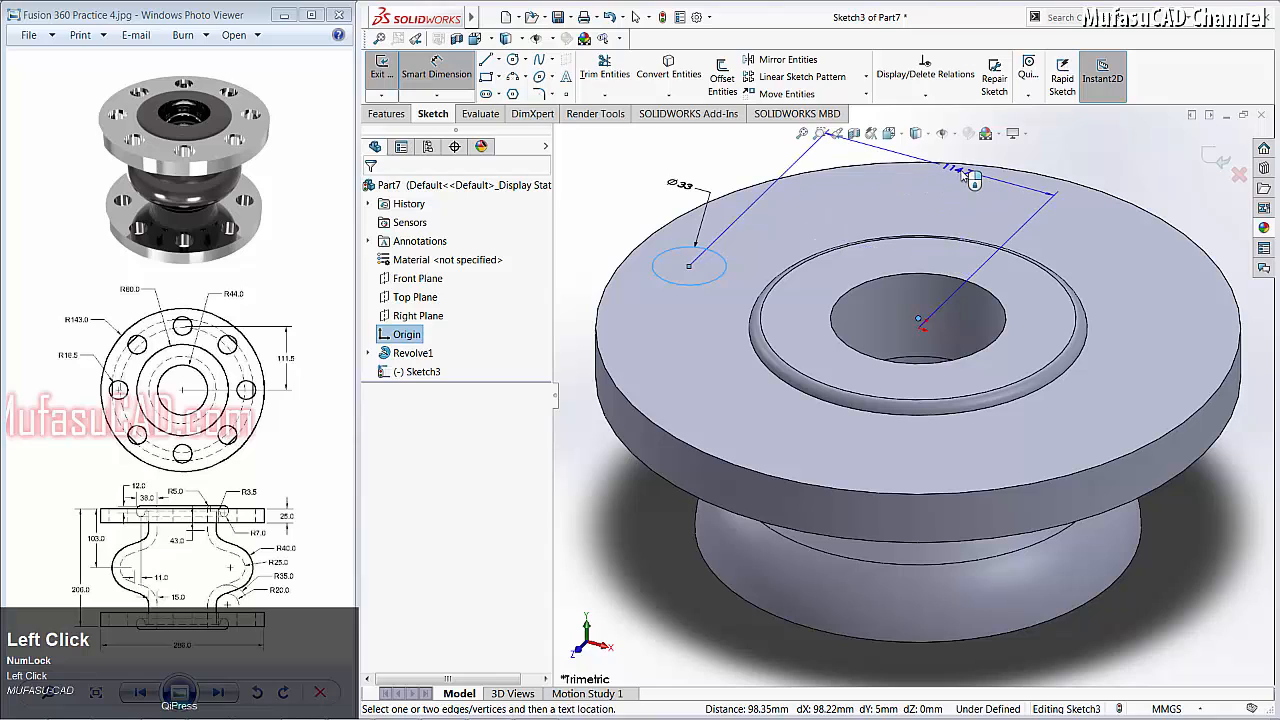
click(971, 173)
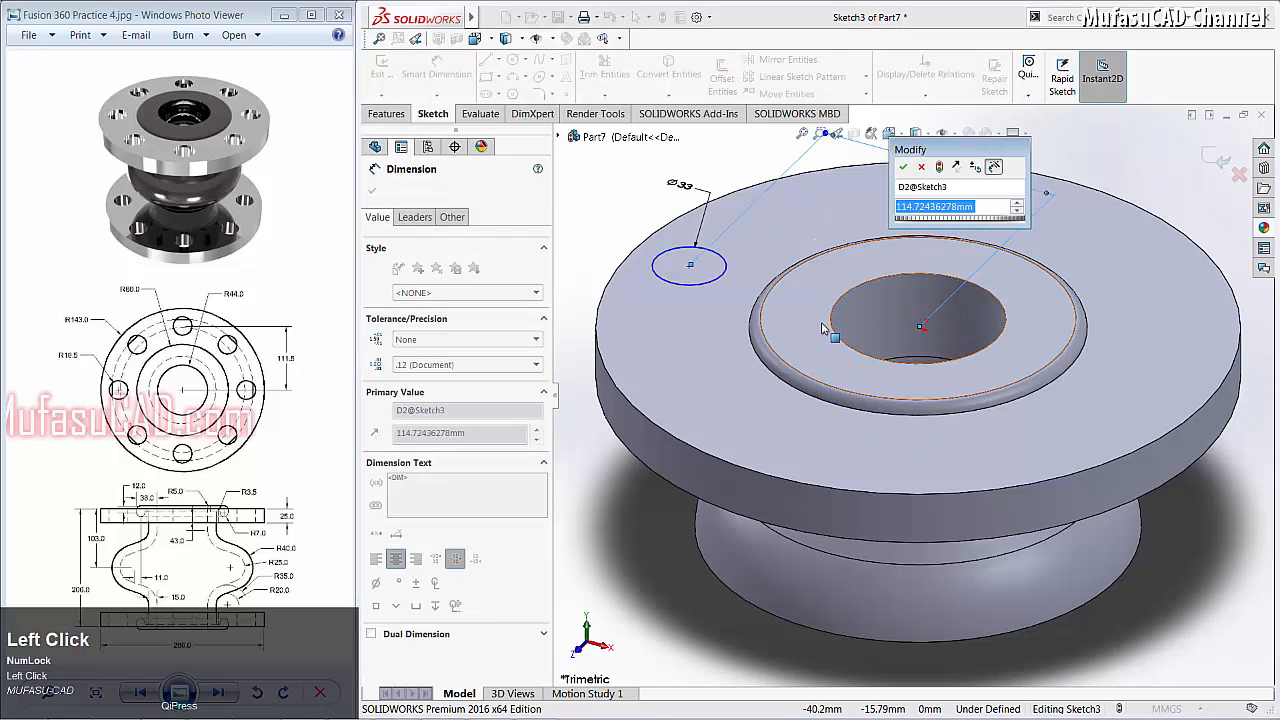
text(111)
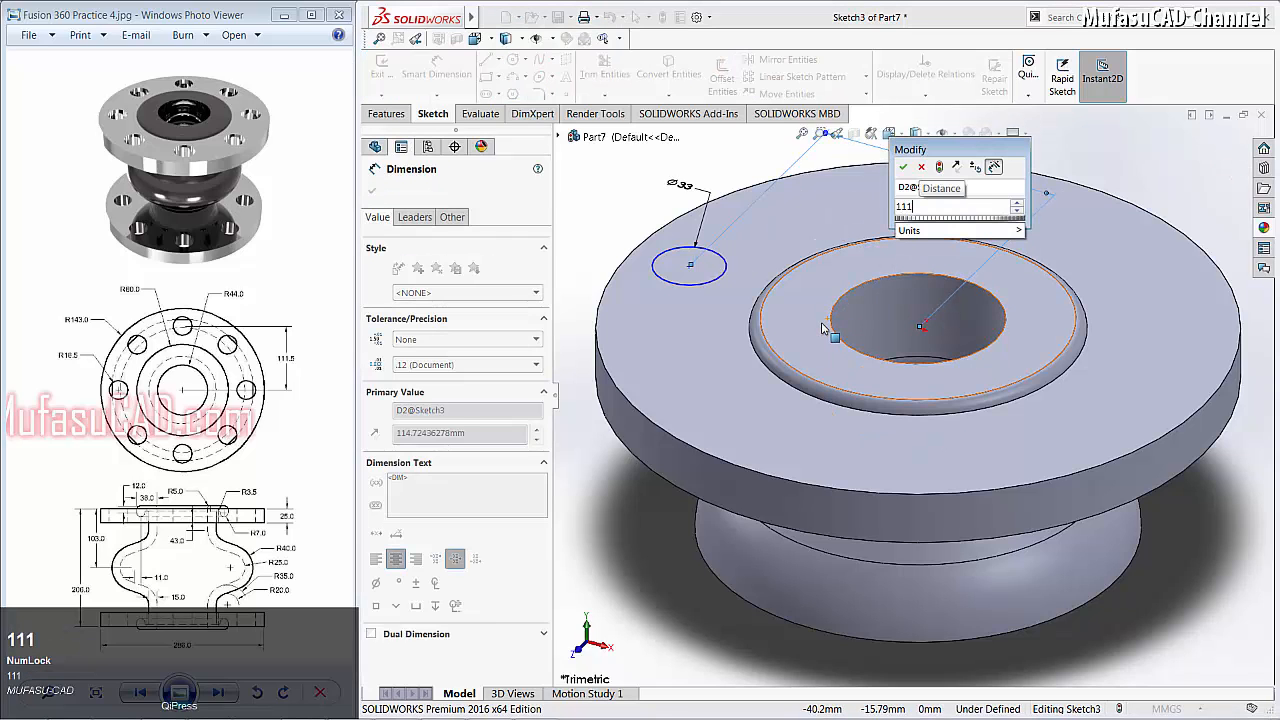
text(.5)
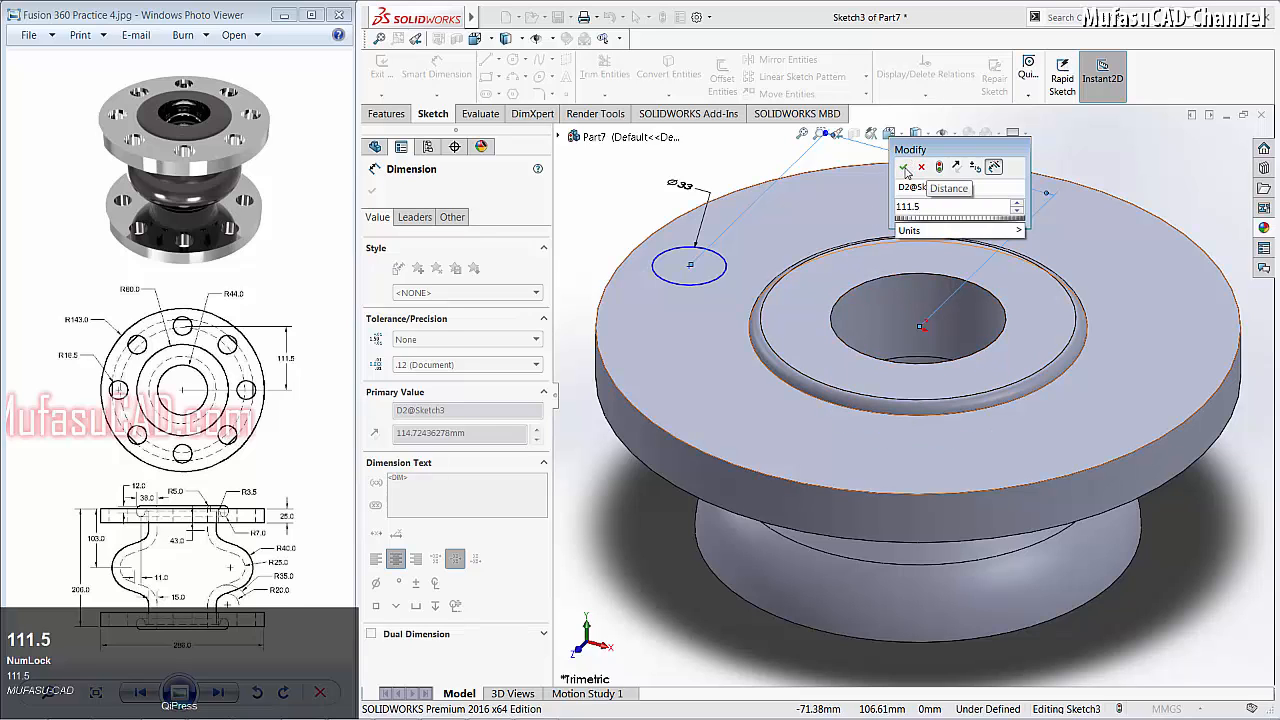
click(904, 168)
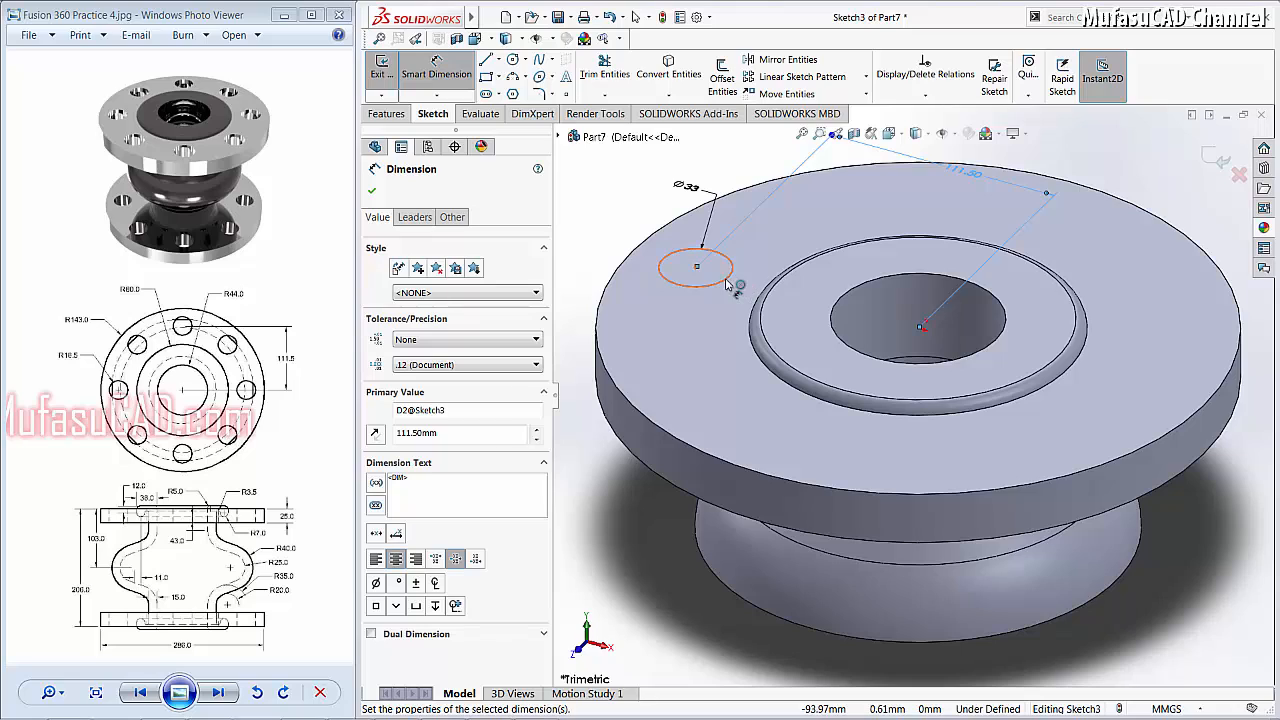
Step: Circular-pattern the 33 mm circle about the origin with 8 equally spaced instances over 360°
click(866, 77)
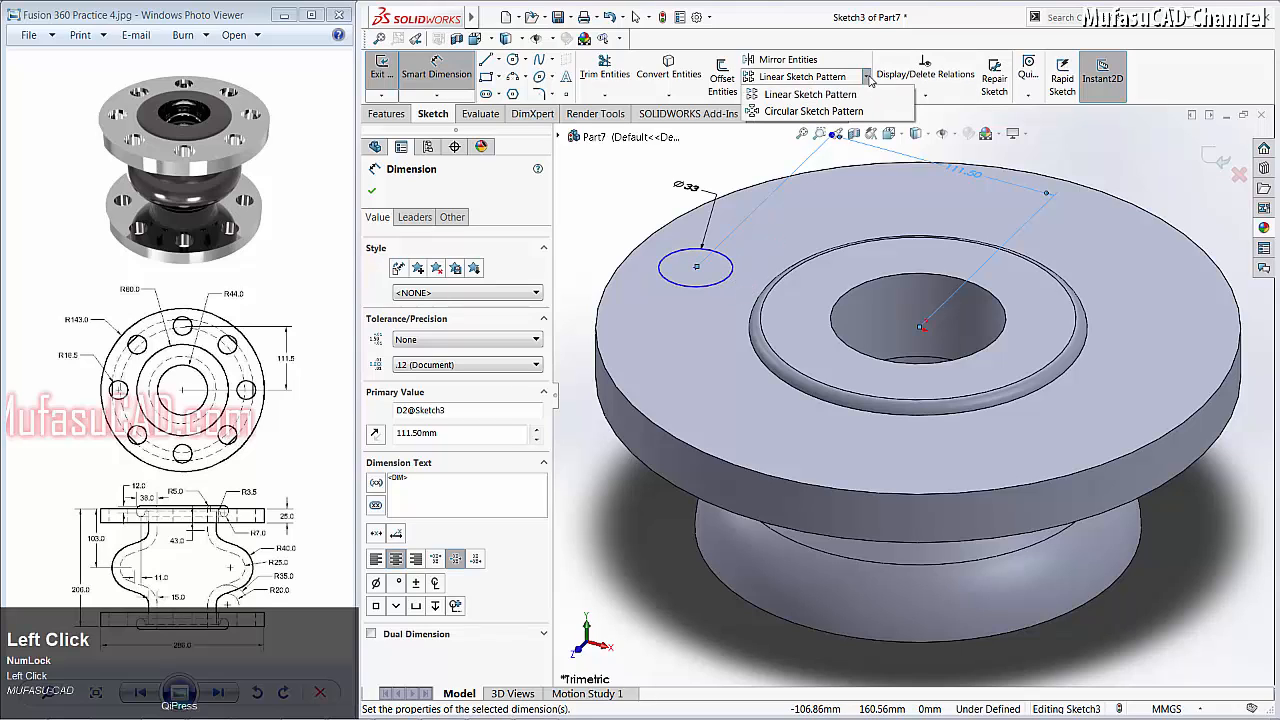
click(792, 112)
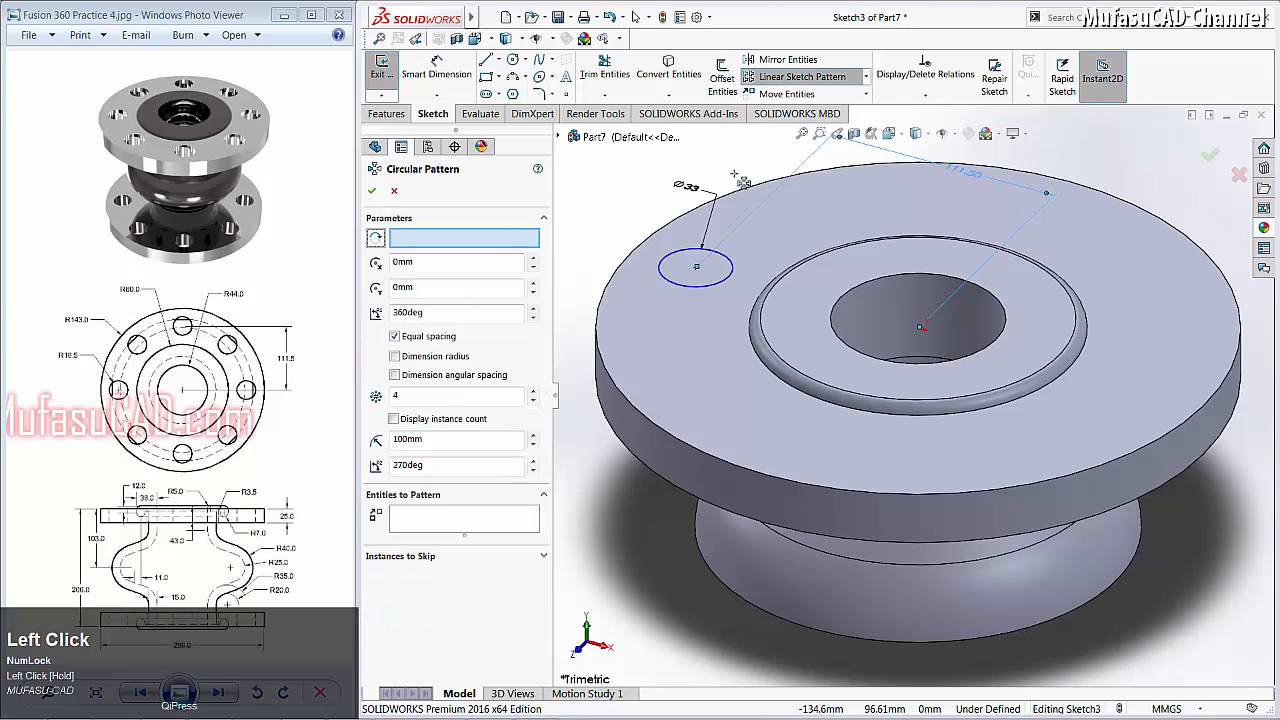
click(424, 244)
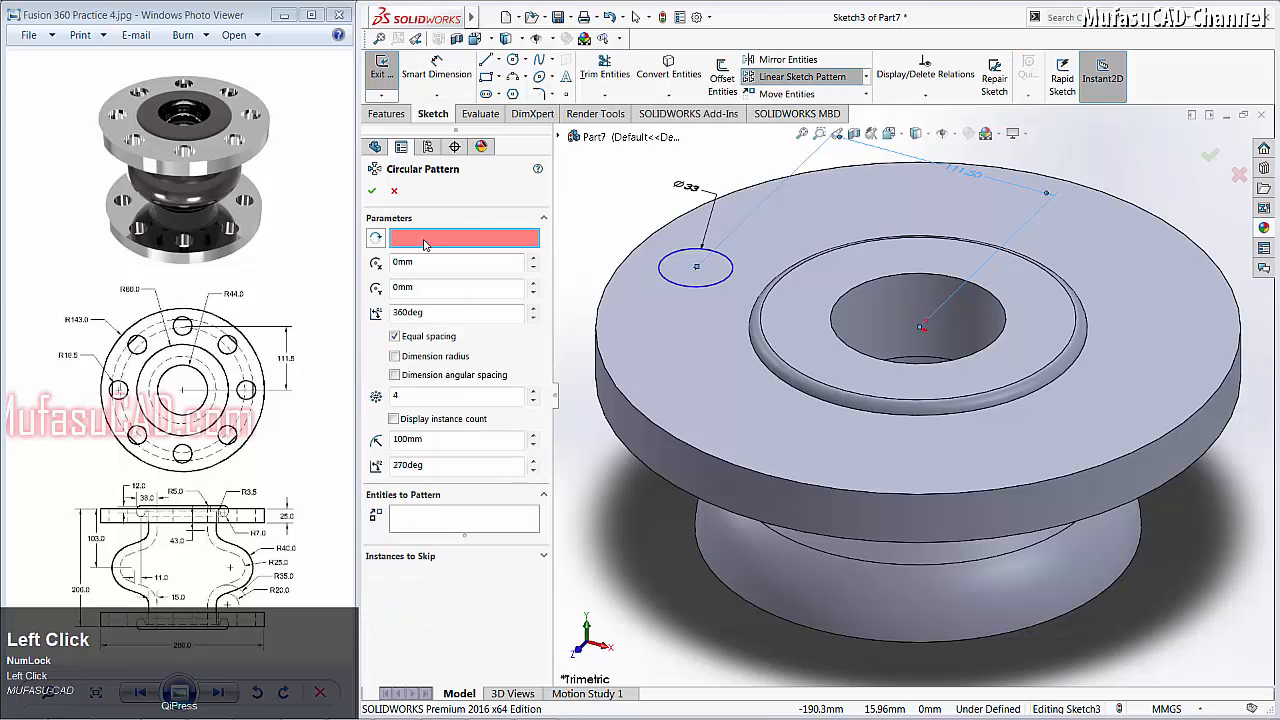
click(920, 323)
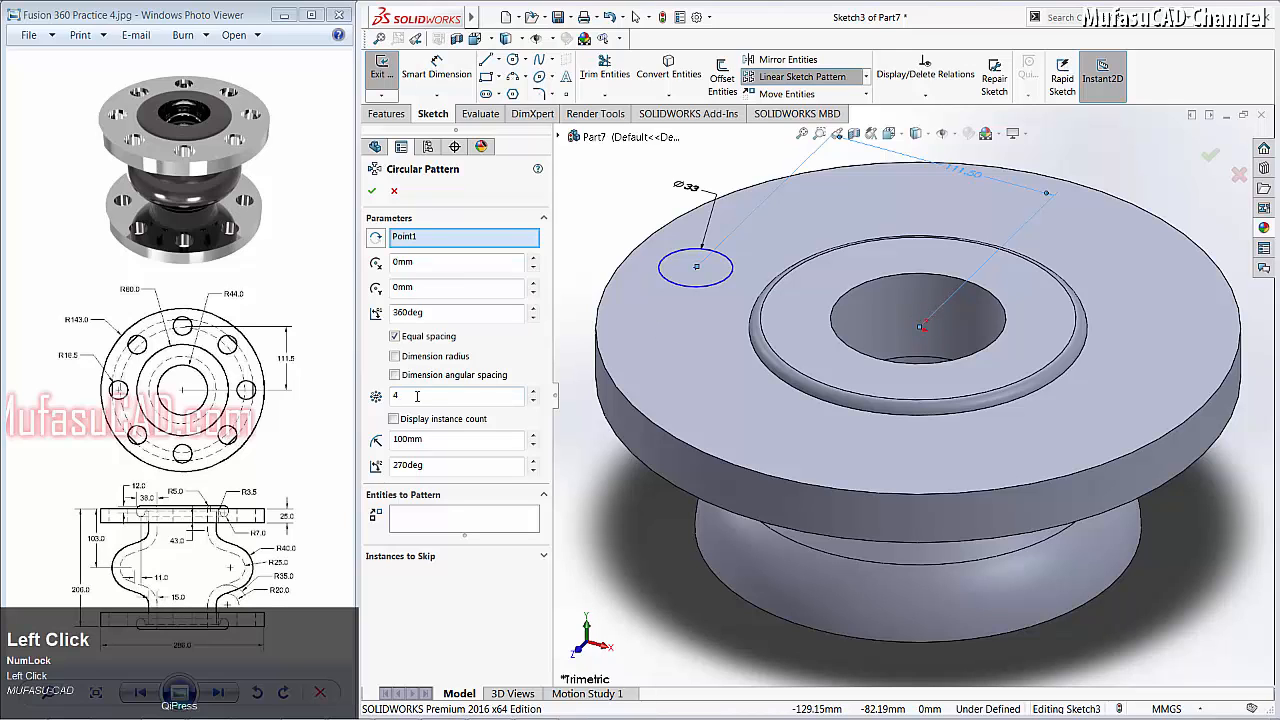
click(408, 525)
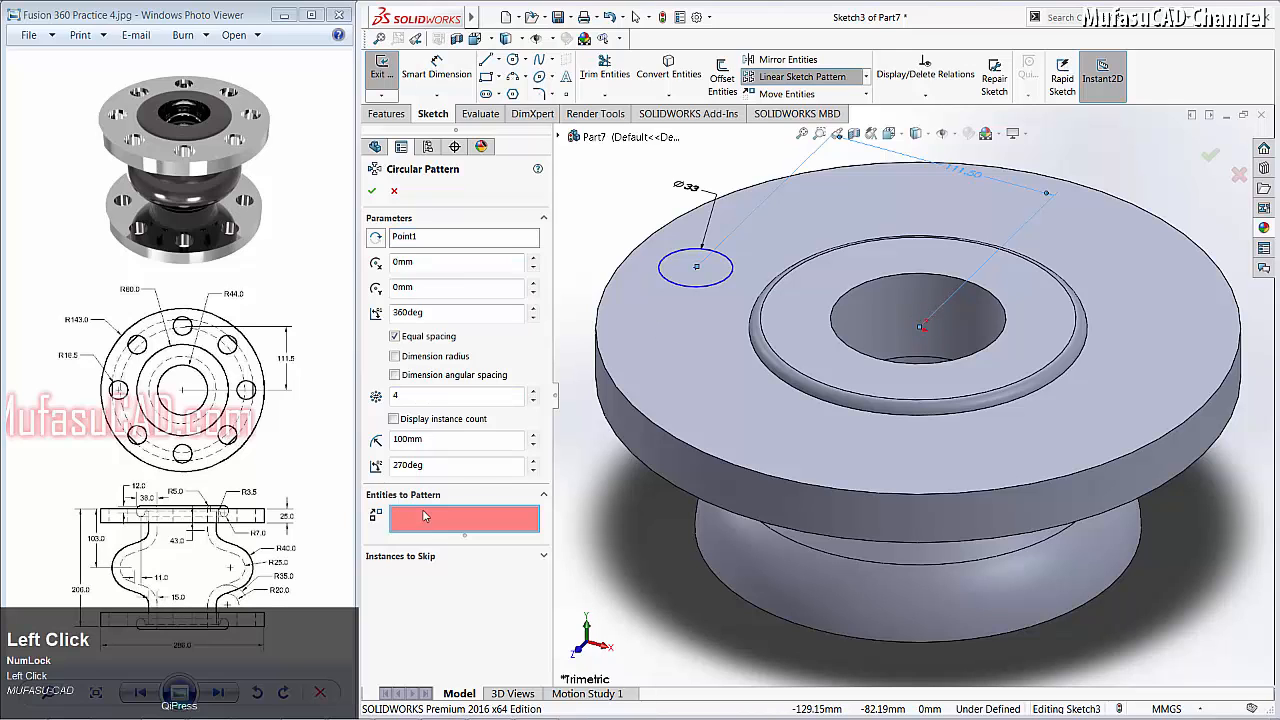
click(705, 291)
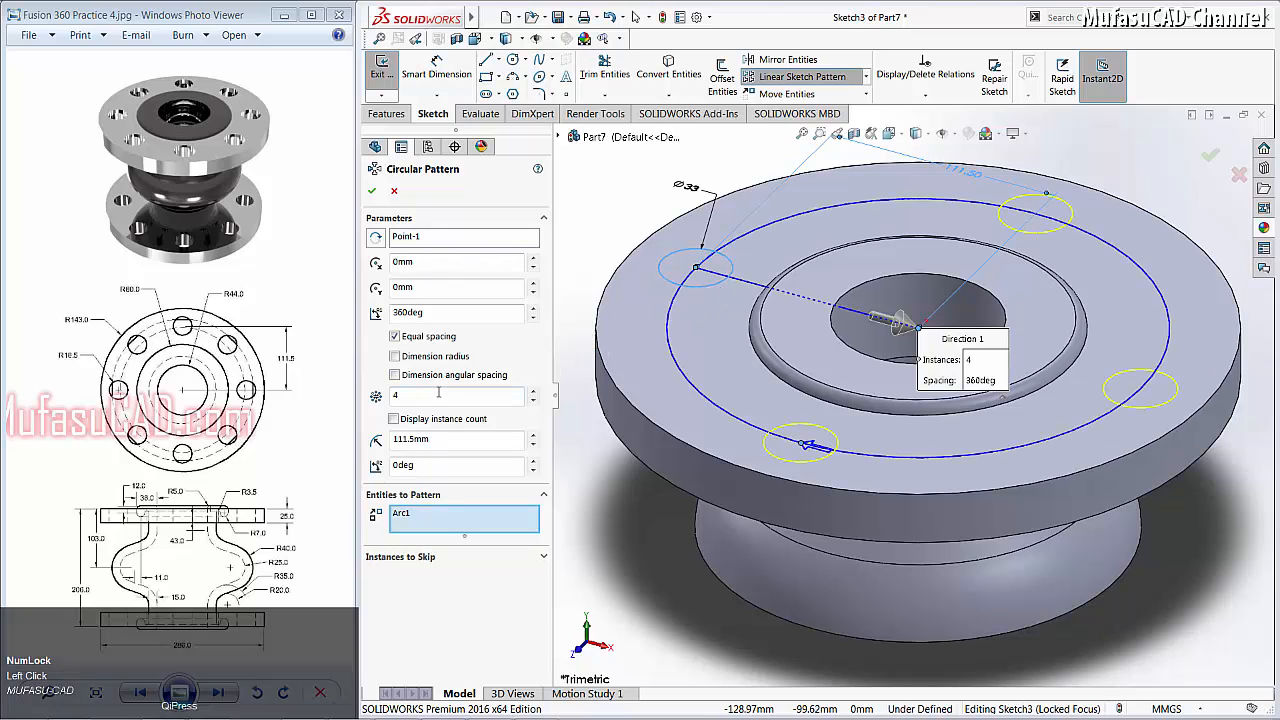
drag(438, 393, 395, 395)
text(8)
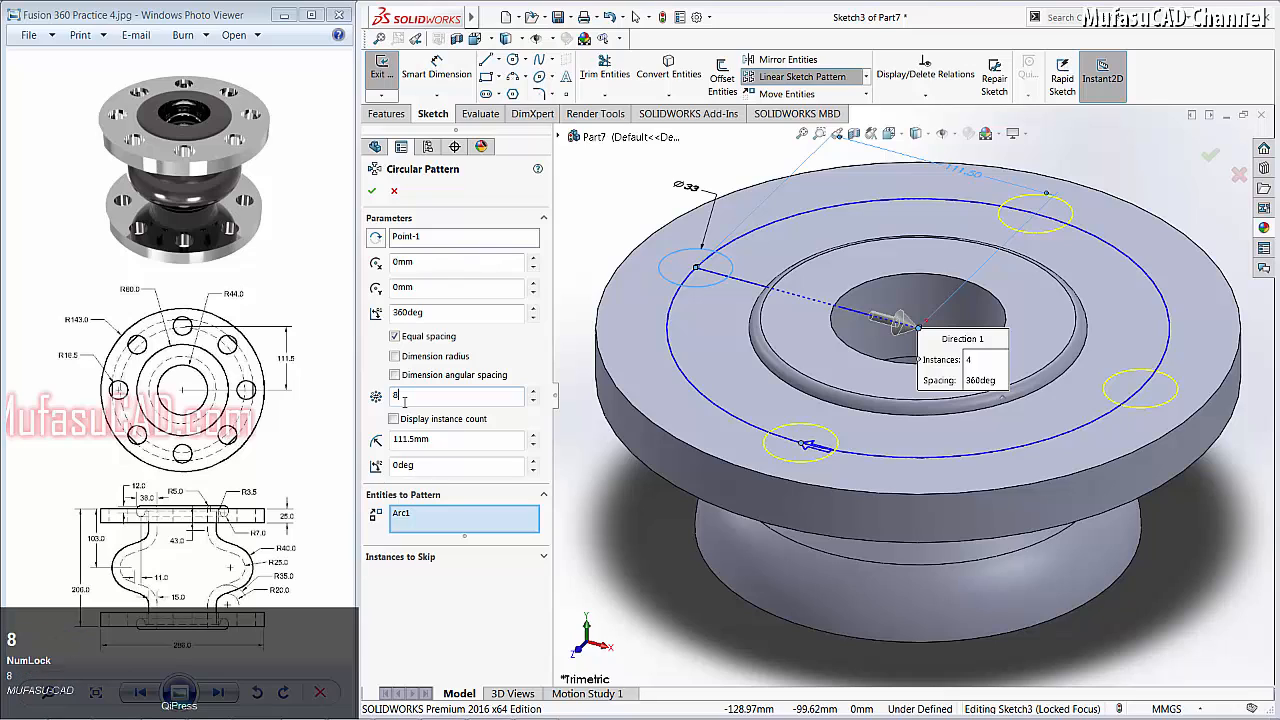
click(432, 240)
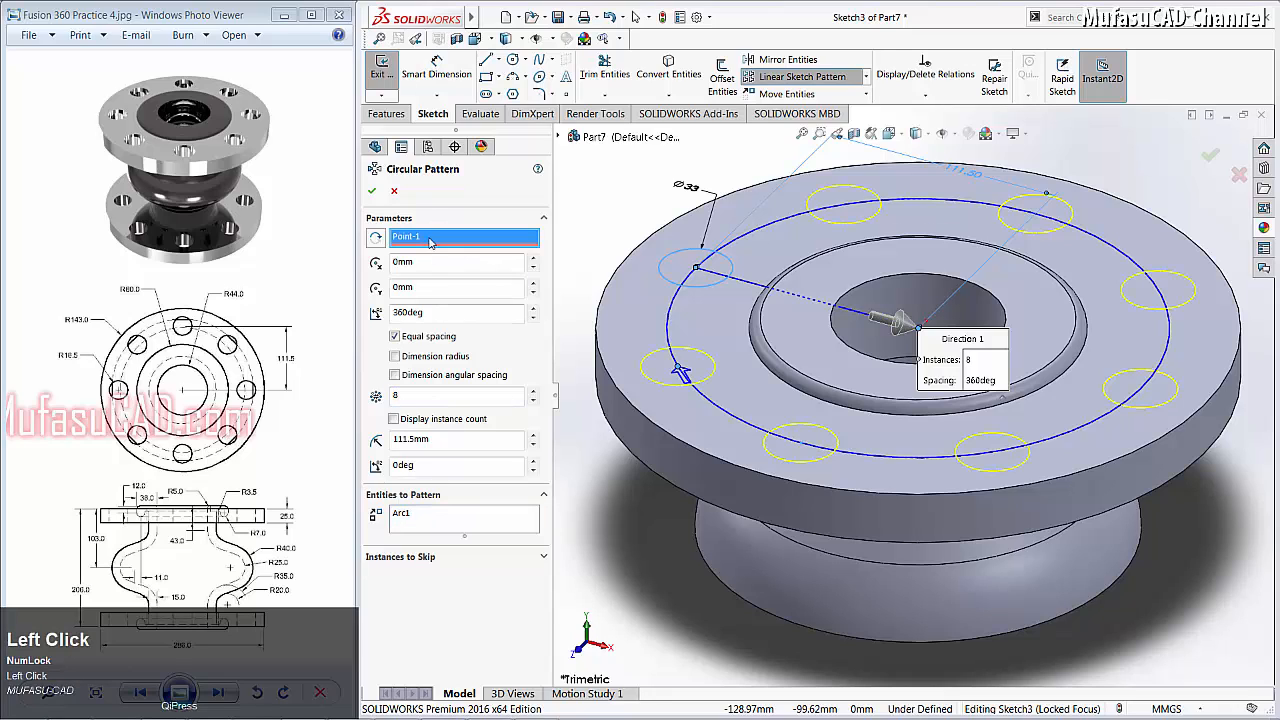
click(371, 193)
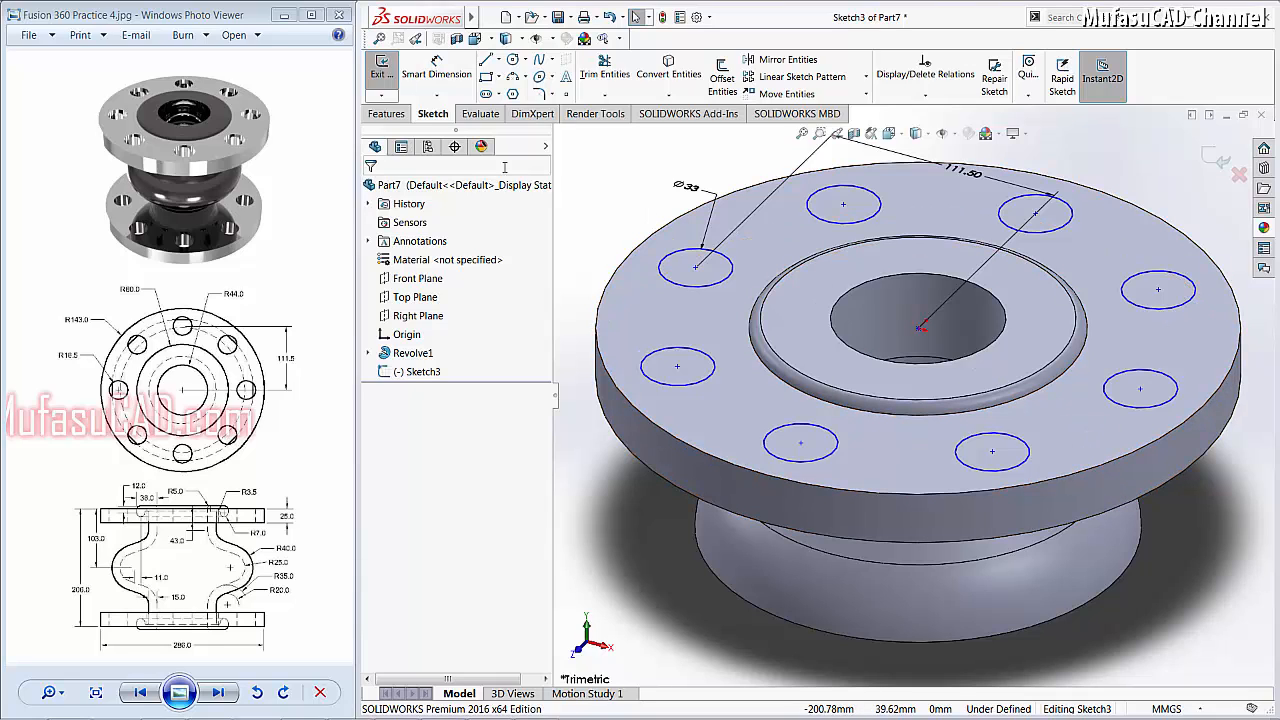
Step: Cut-extrude the eight patterned circles down through the flange with a blind depth of 48 mm
click(388, 118)
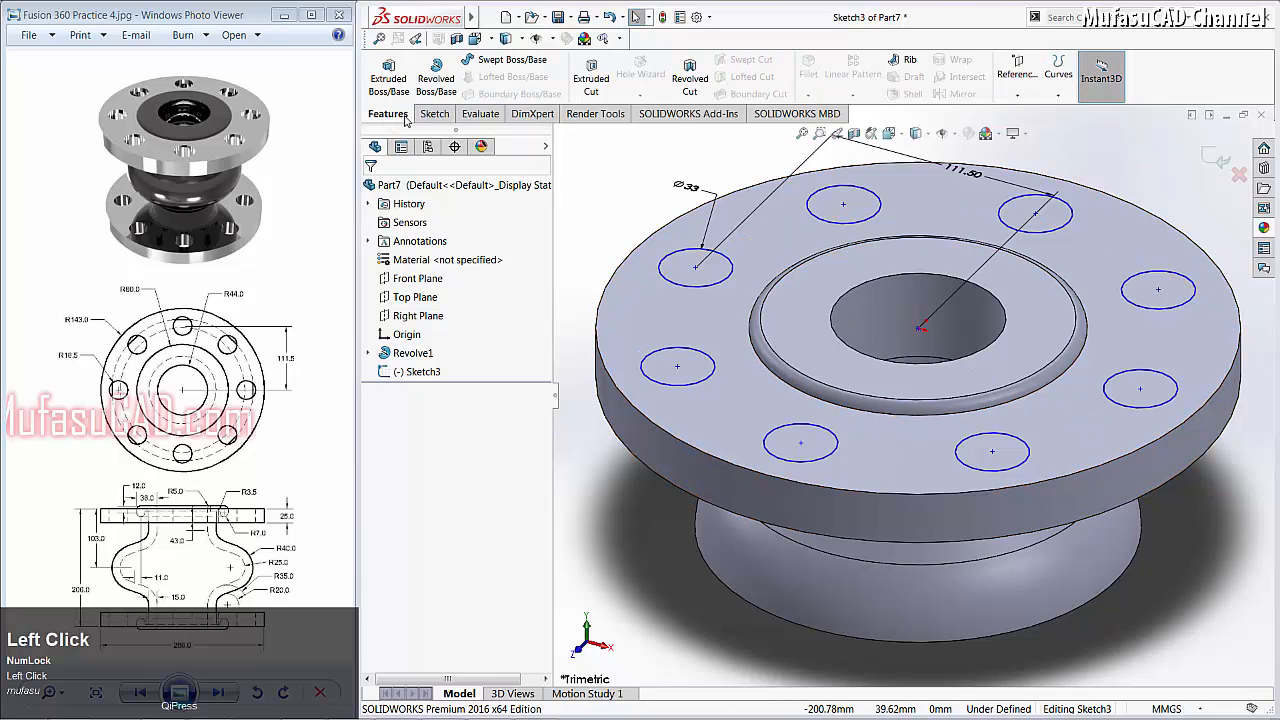
click(591, 78)
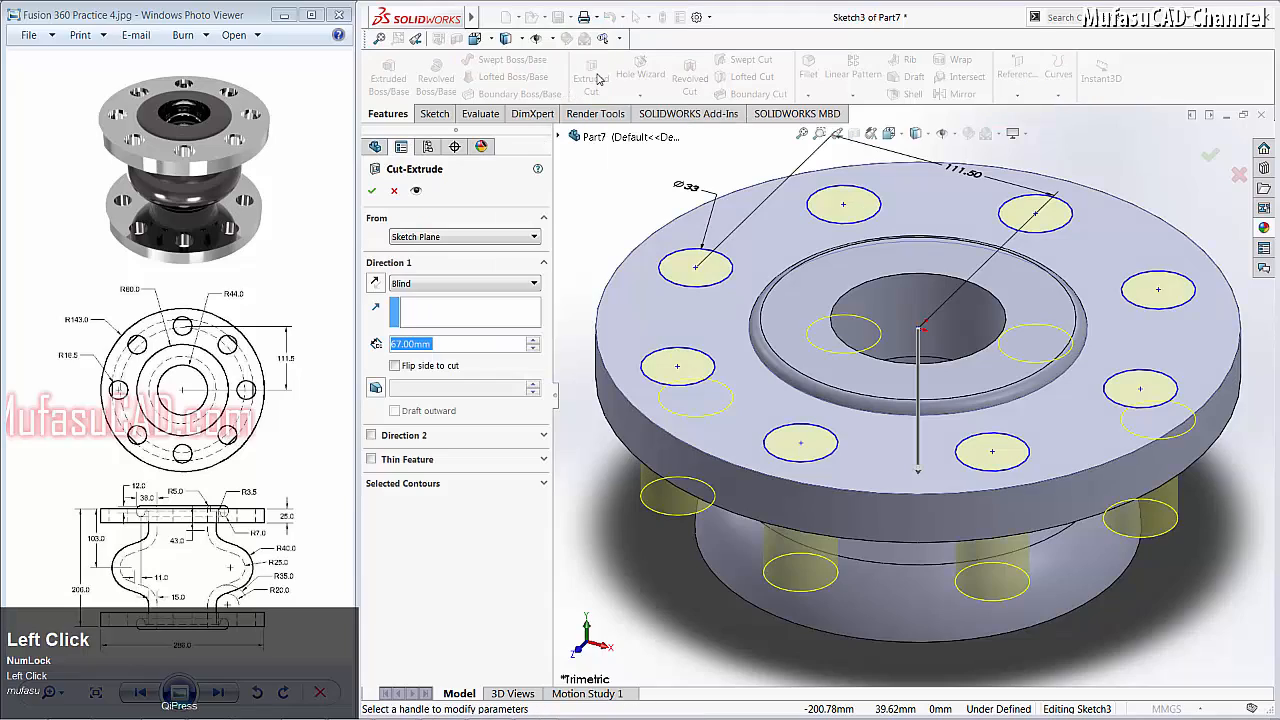
mouse_move(883, 416)
middle_down()
mouse_move(878, 330)
mouse_move(889, 350)
mouse_move(870, 370)
mouse_move(886, 440)
middle_up()
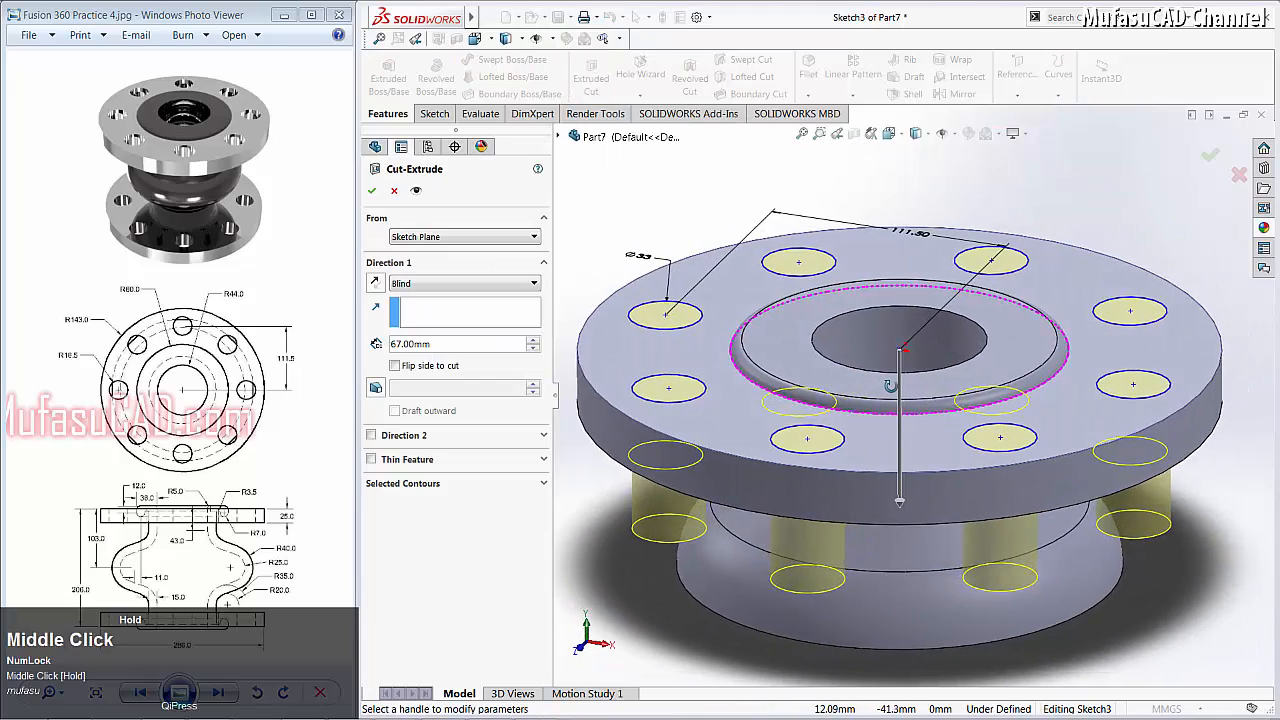
click(901, 503)
drag(901, 506, 902, 457)
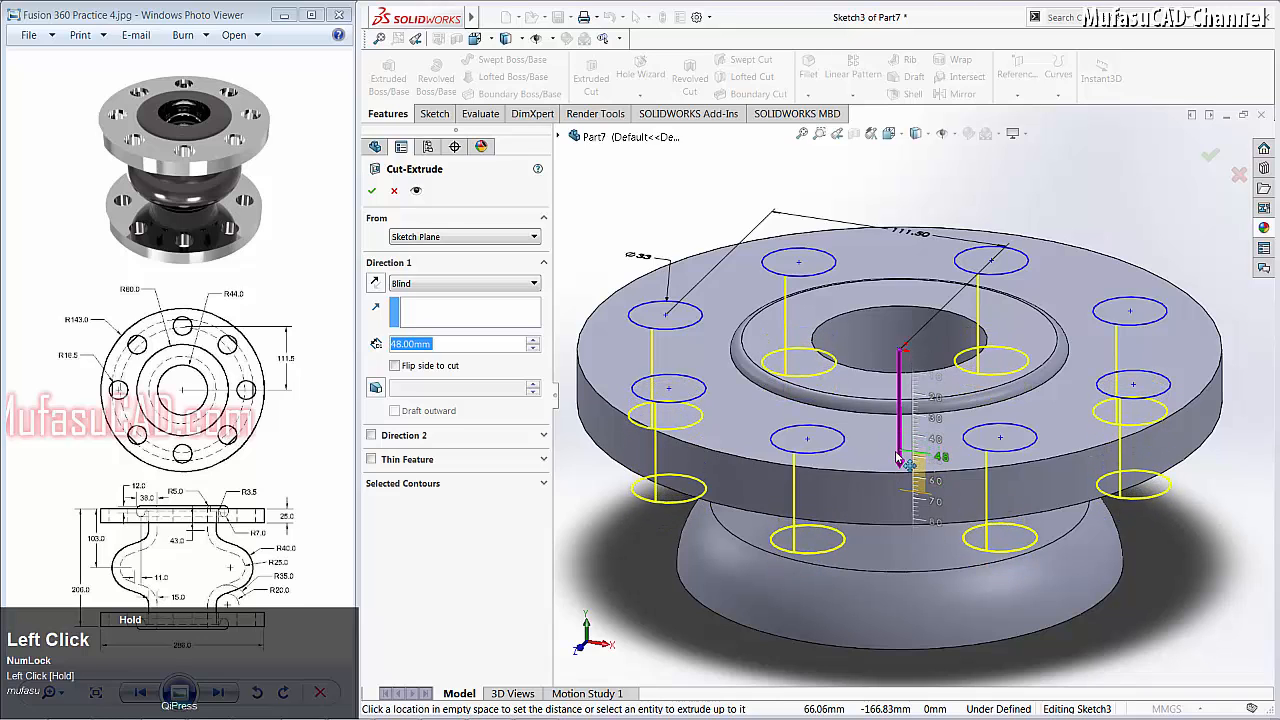
click(372, 192)
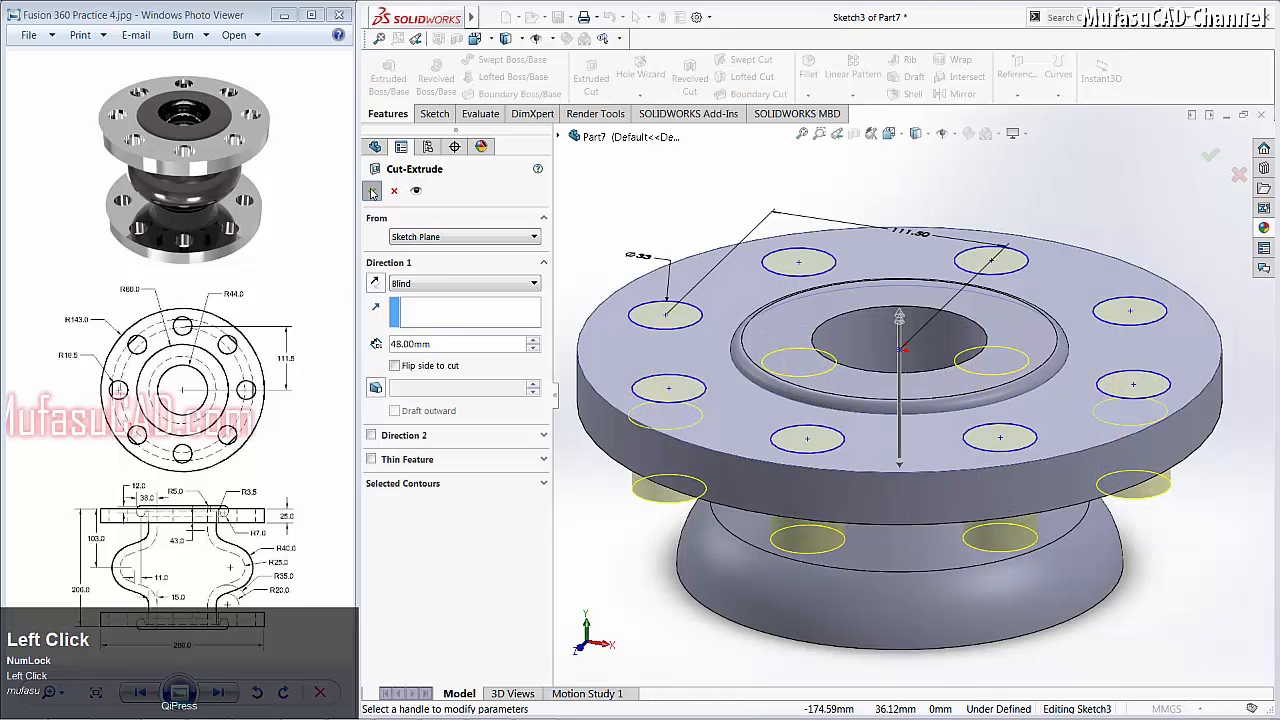
Step: Mirror the bolt hole cut and the revolved body about the flat annular face at the open end of the curved wall
middle_drag(846, 306, 837, 200)
scroll(881, 415, up, 3)
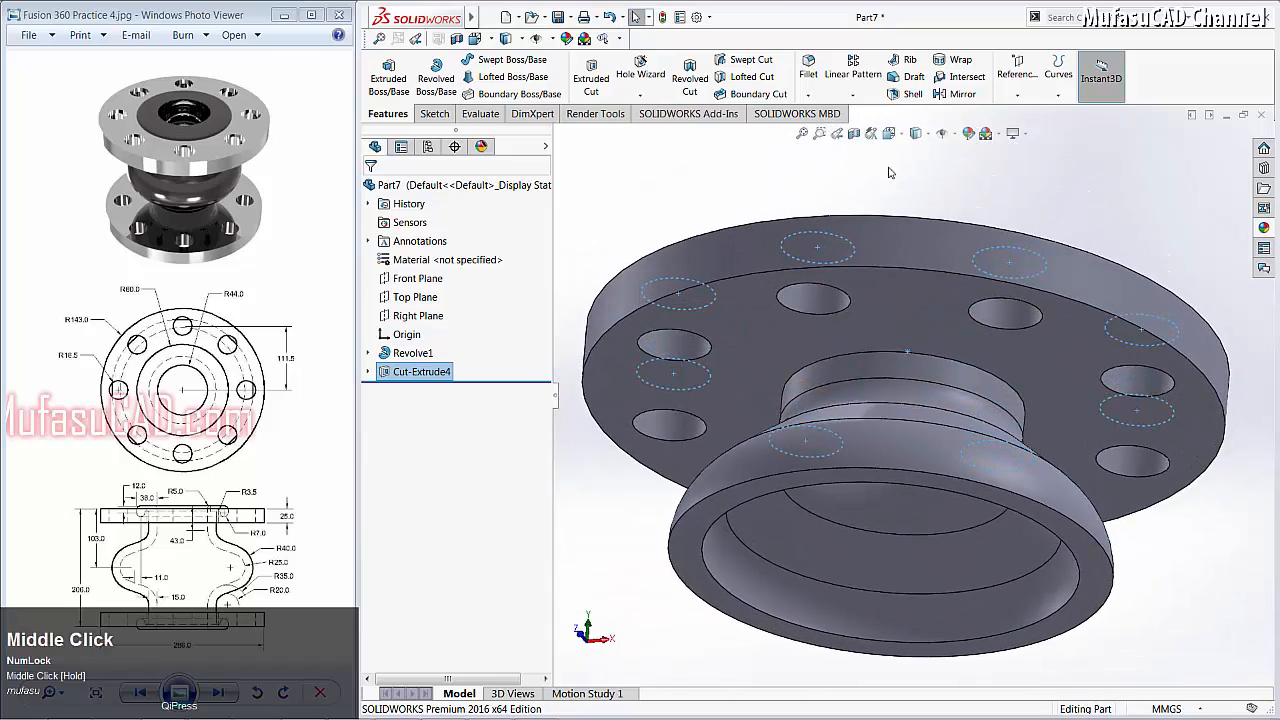
click(960, 96)
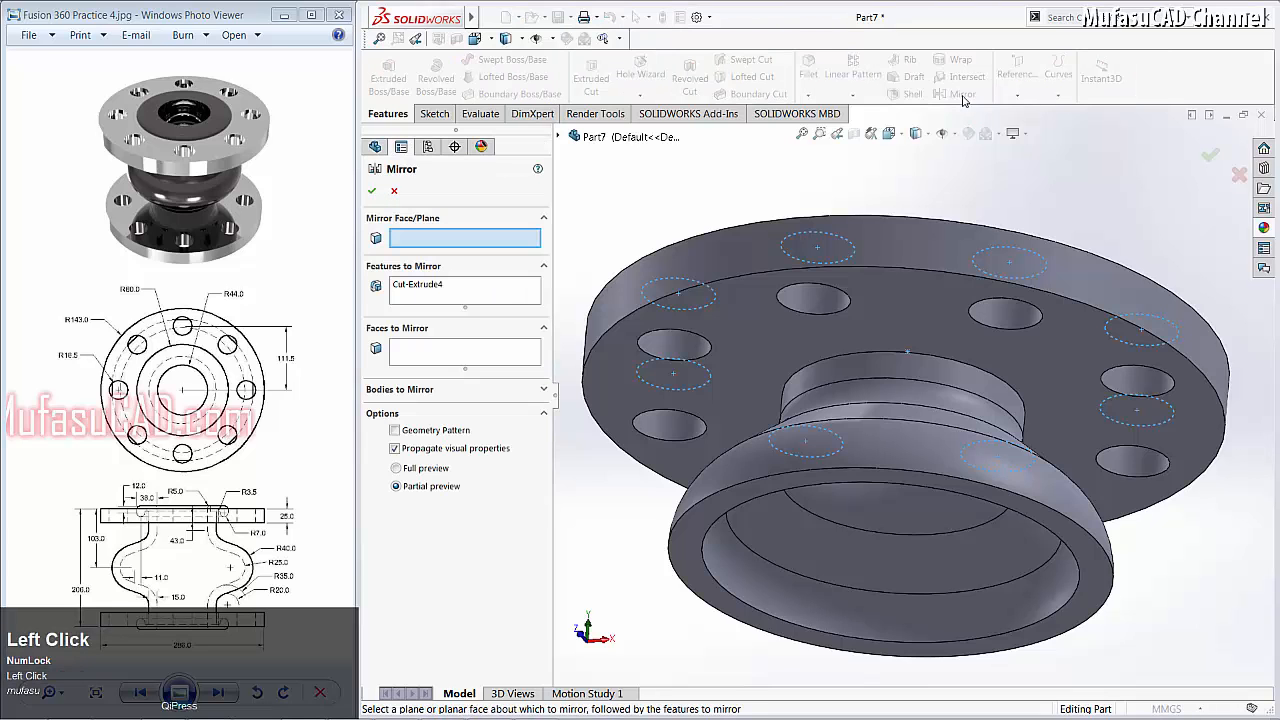
click(764, 489)
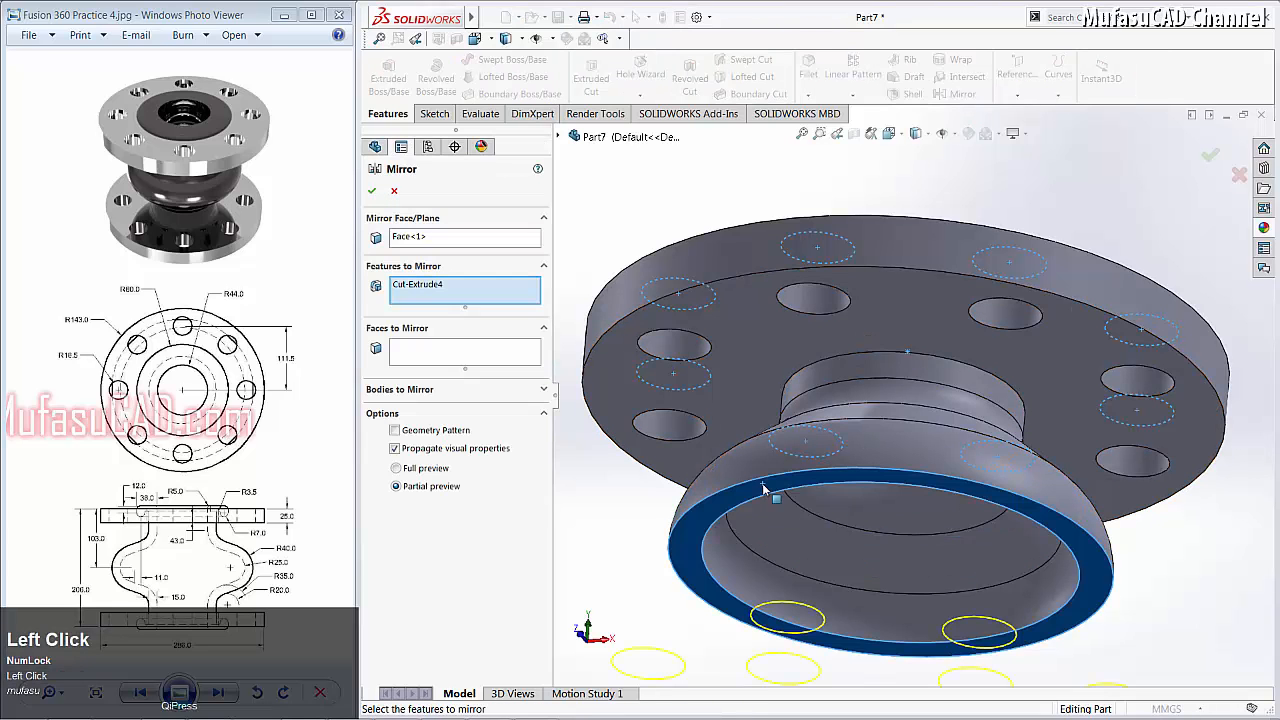
middle_drag(775, 492, 441, 305)
click(473, 291)
scroll(905, 395, up, 3)
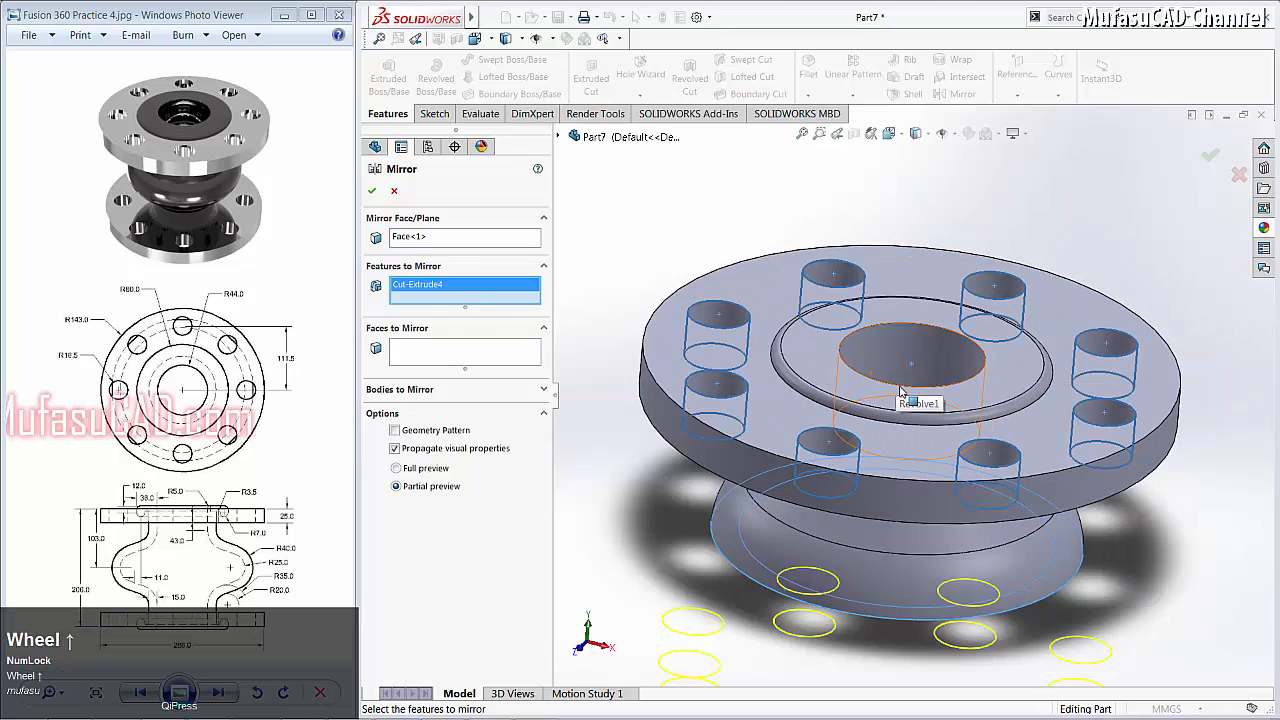
drag(1150, 272, 722, 464)
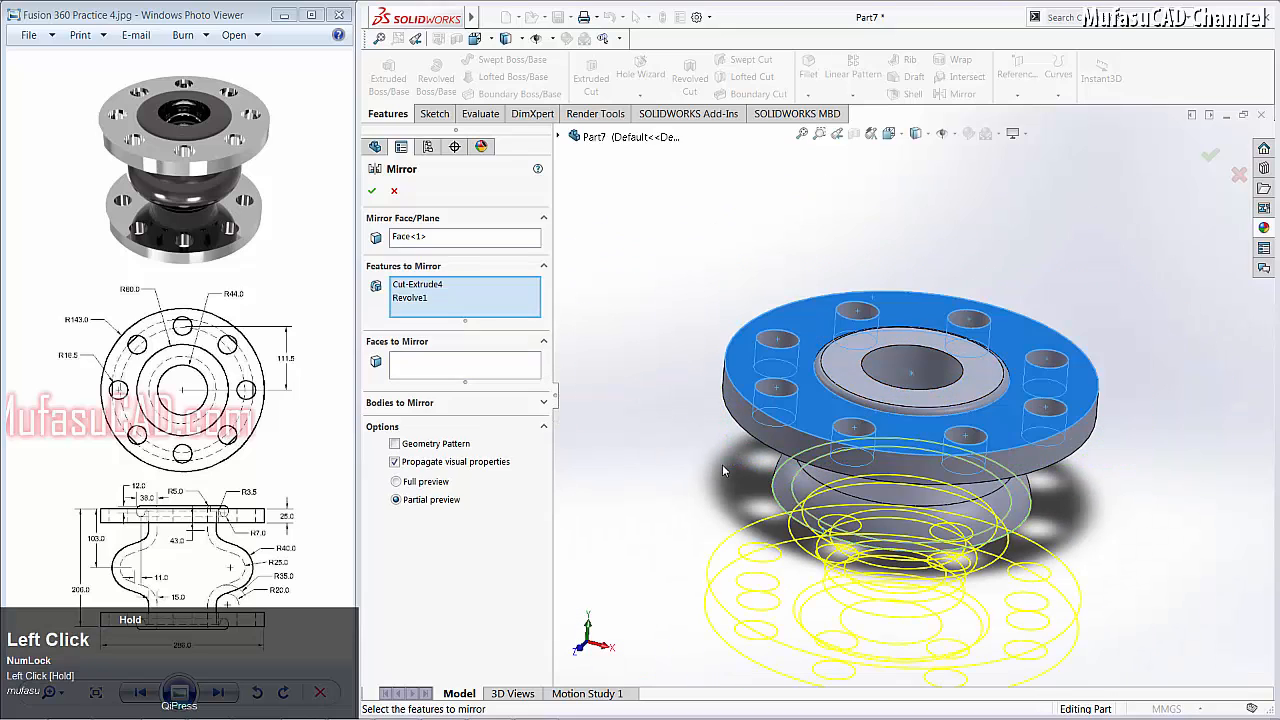
click(371, 191)
middle_drag(918, 332, 822, 364)
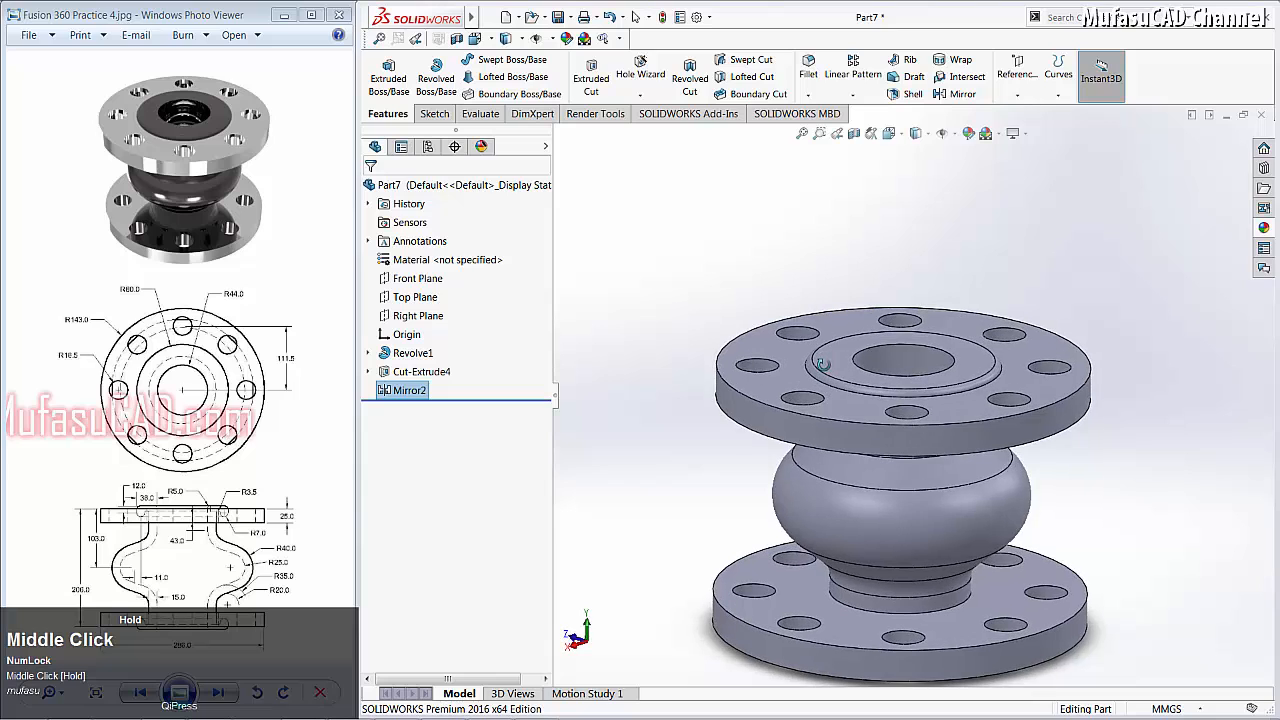
scroll(911, 418, down, 1)
scroll(912, 418, up, 3)
scroll(919, 445, down, 2)
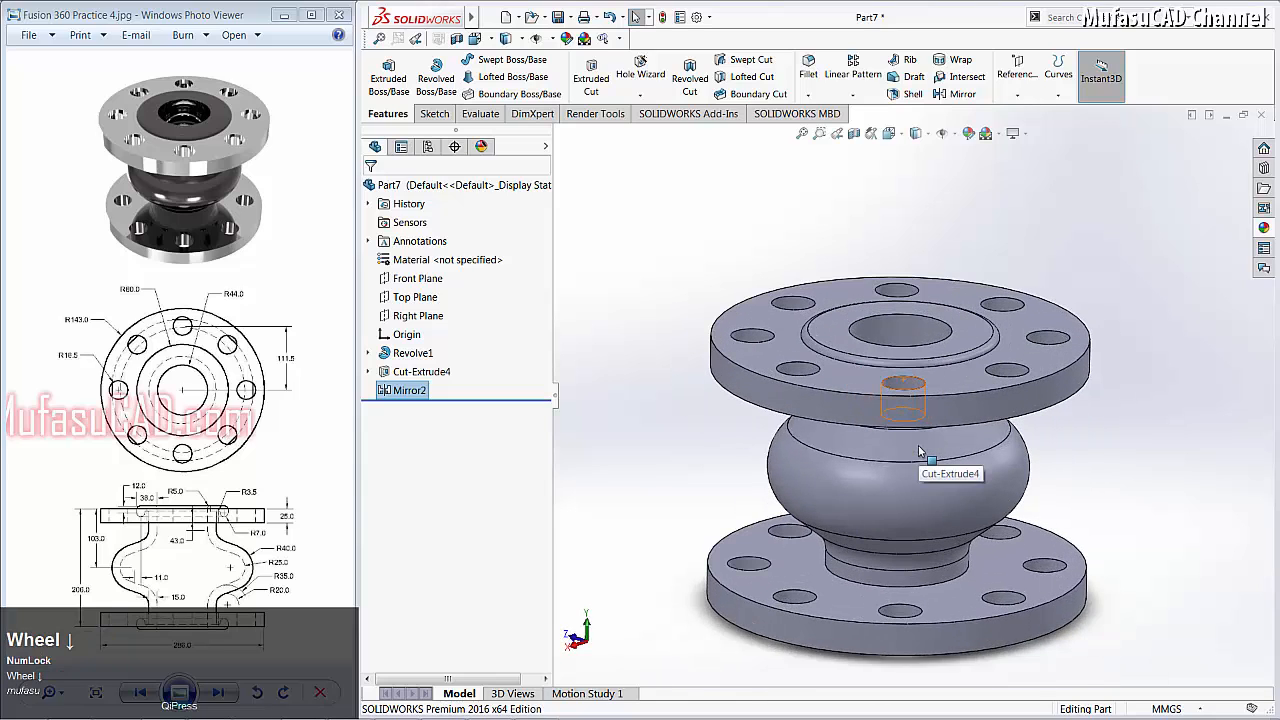
scroll(918, 445, down, 1)
scroll(914, 467, up, 1)
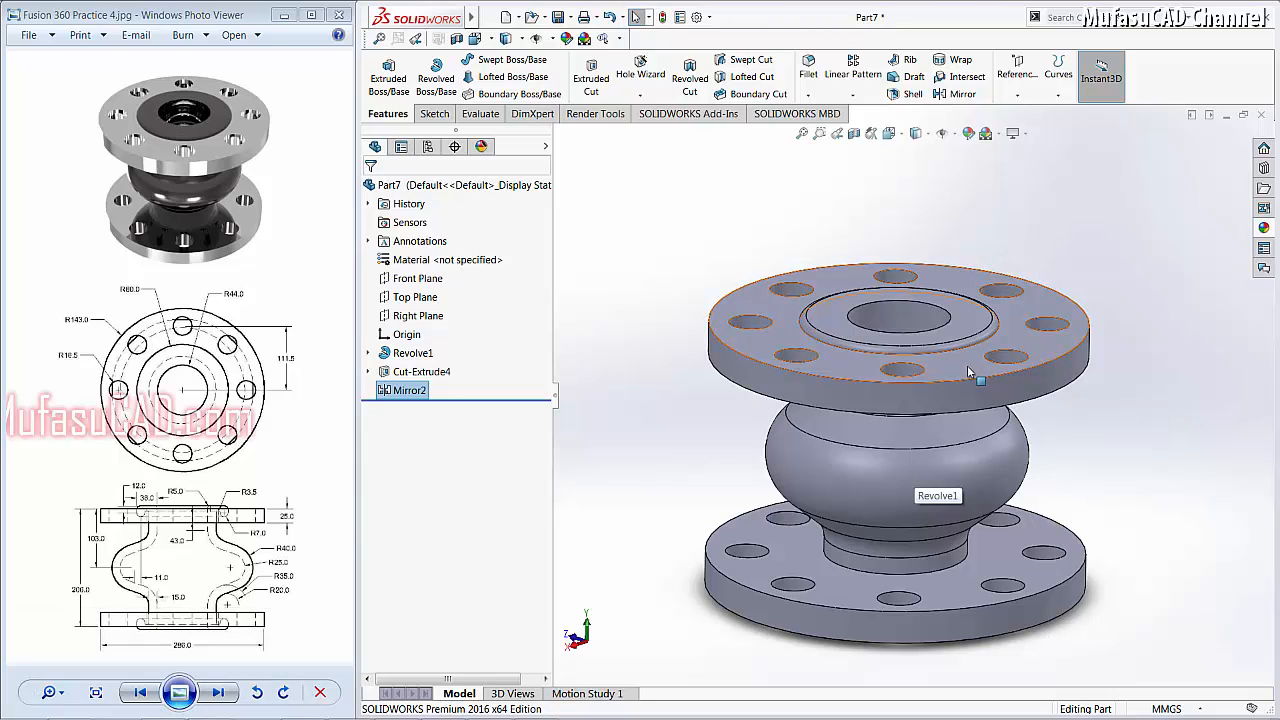
Step: Apply the chromium plate metal appearance to the outer faces of the upper and lower flanges
click(967, 372)
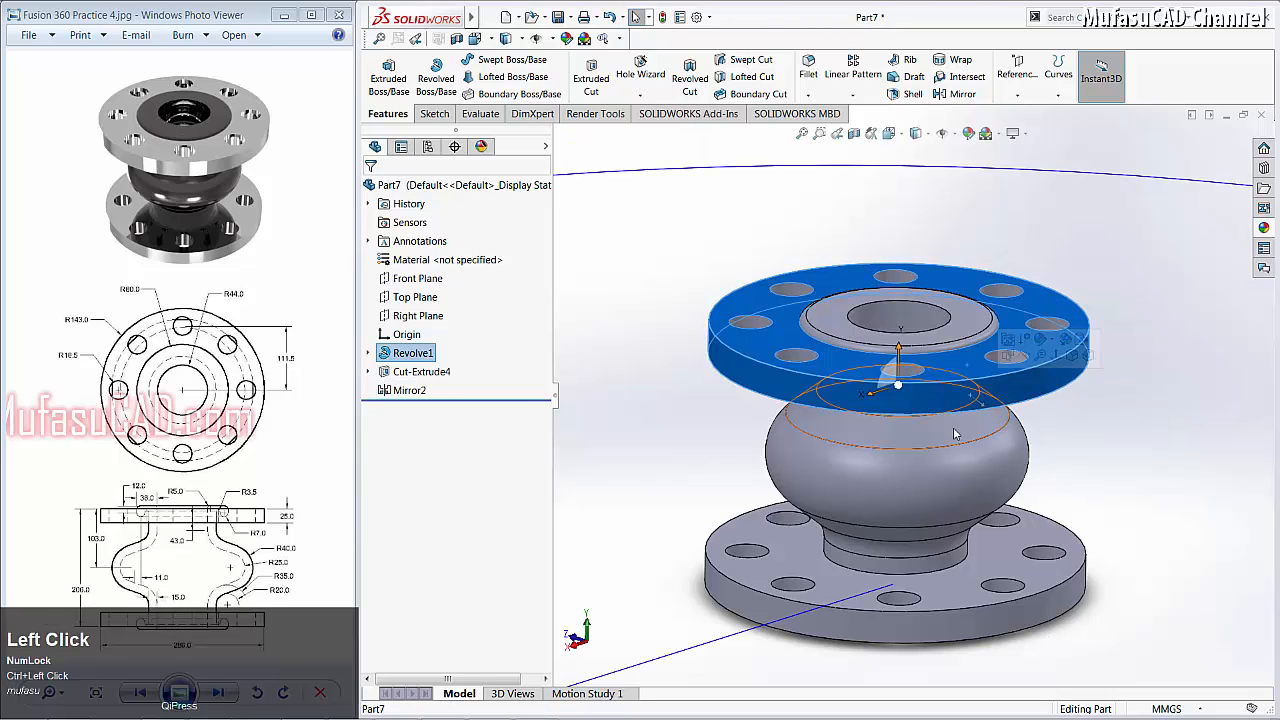
middle_drag(954, 430, 984, 314)
ctrl+click(964, 311)
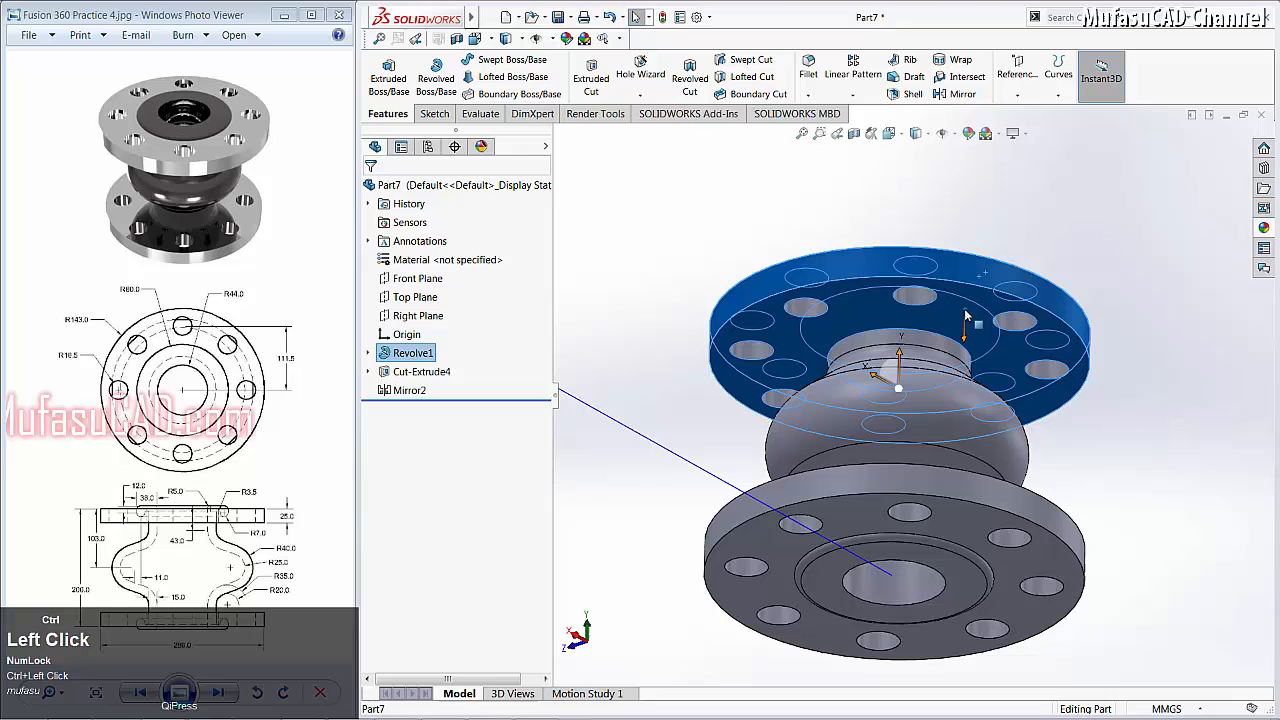
ctrl+click(972, 487)
middle_drag(966, 521, 1018, 565)
ctrl+click(1017, 566)
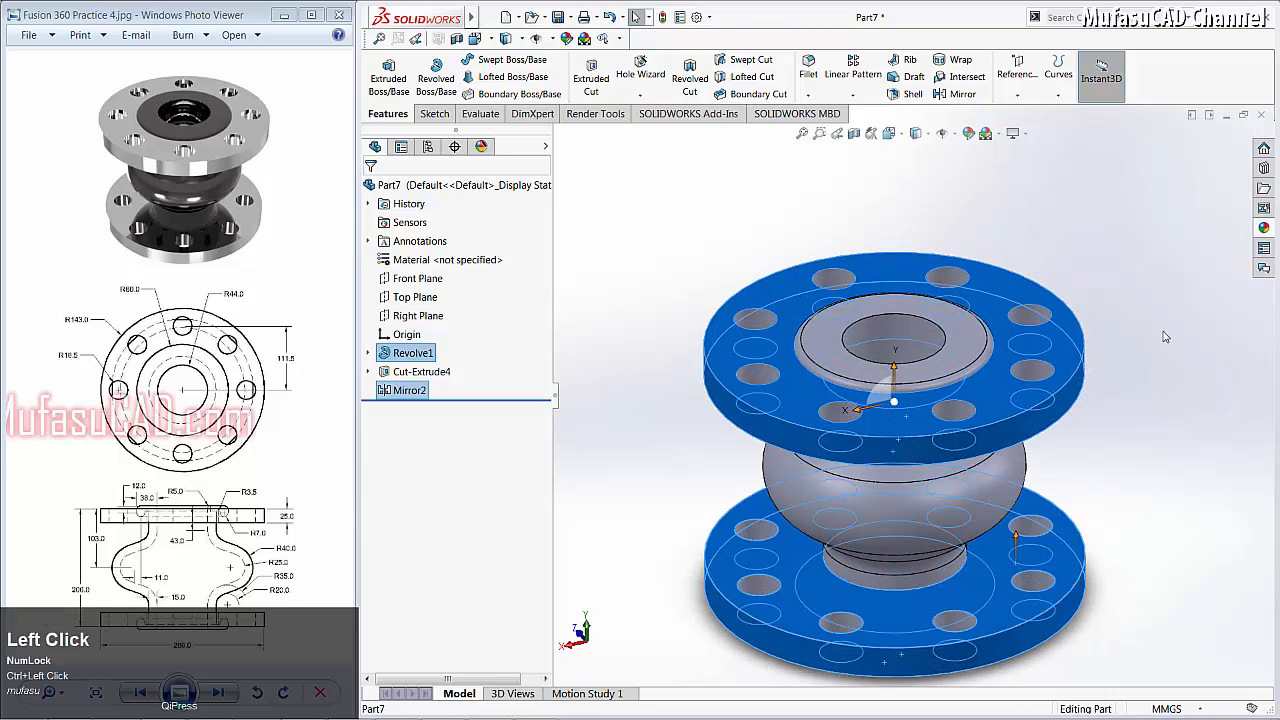
click(1263, 229)
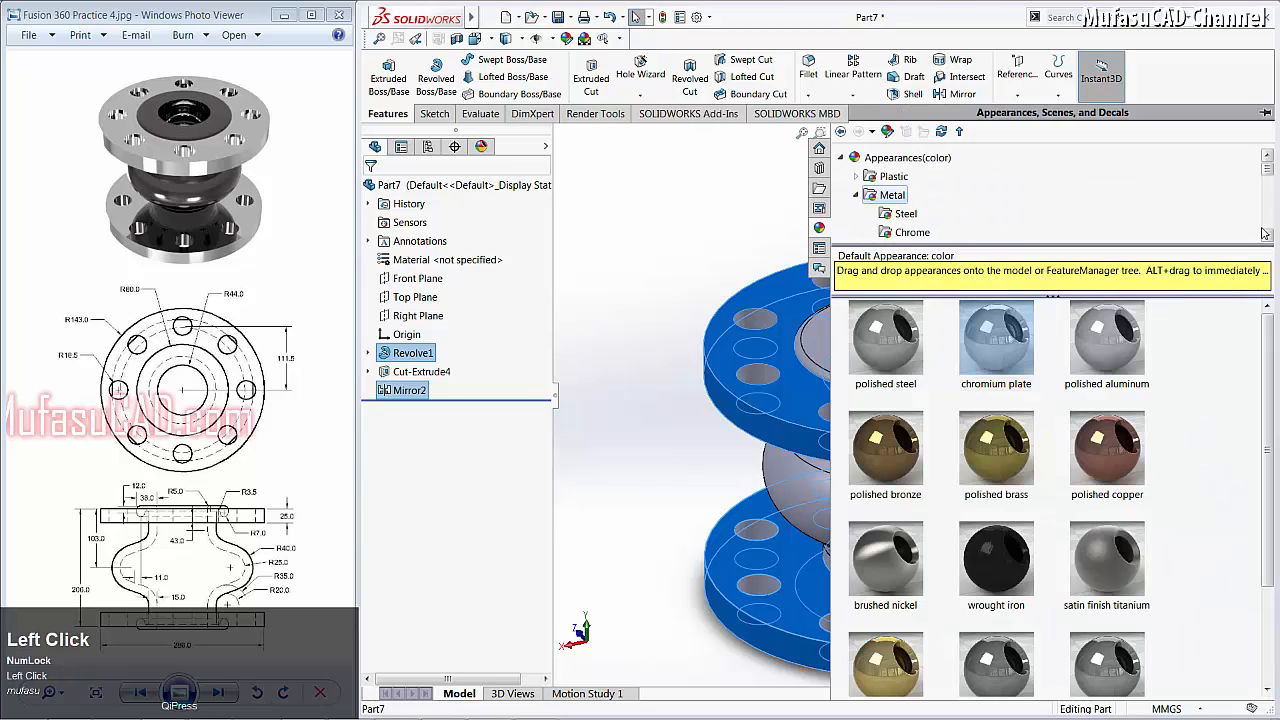
click(903, 160)
click(893, 196)
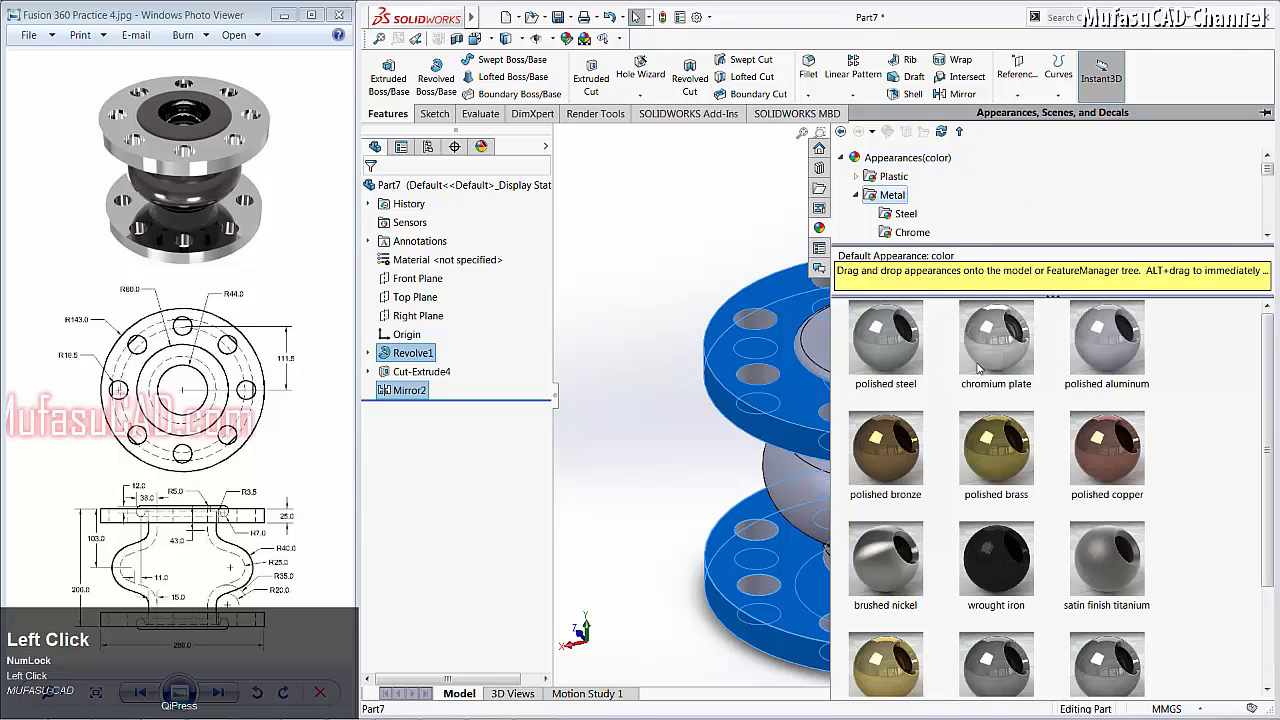
right_click(978, 368)
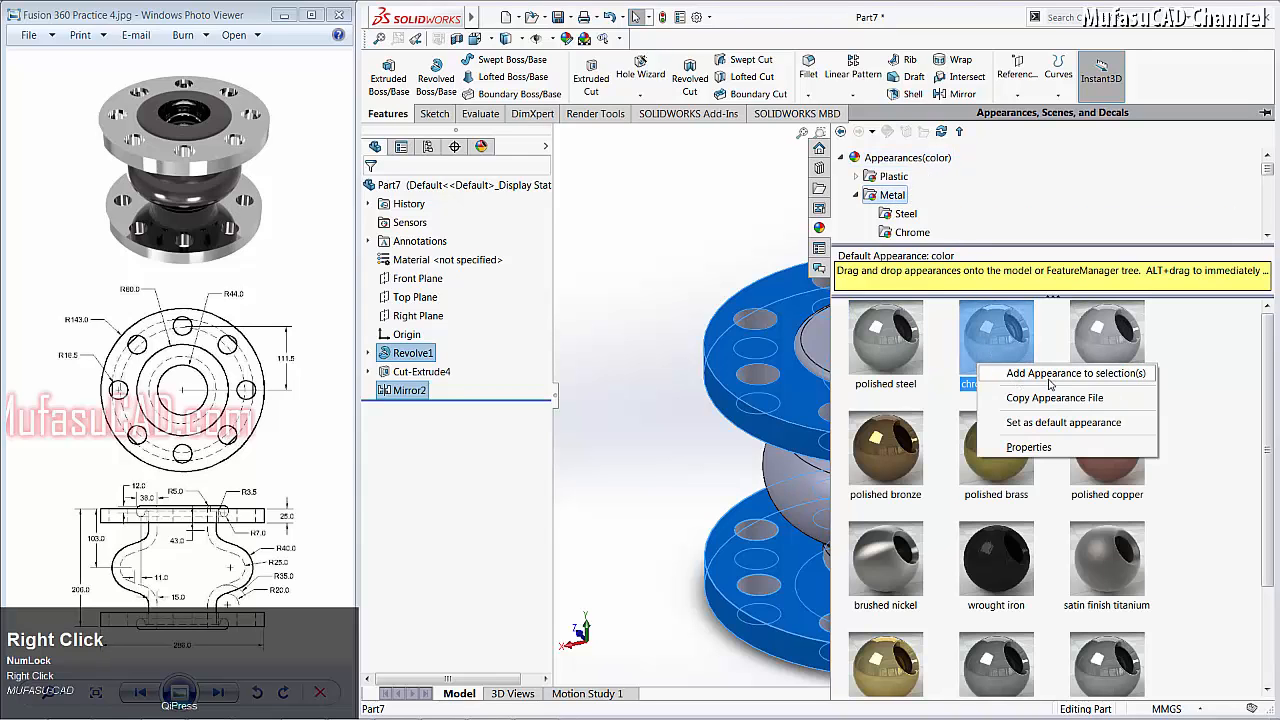
click(1080, 373)
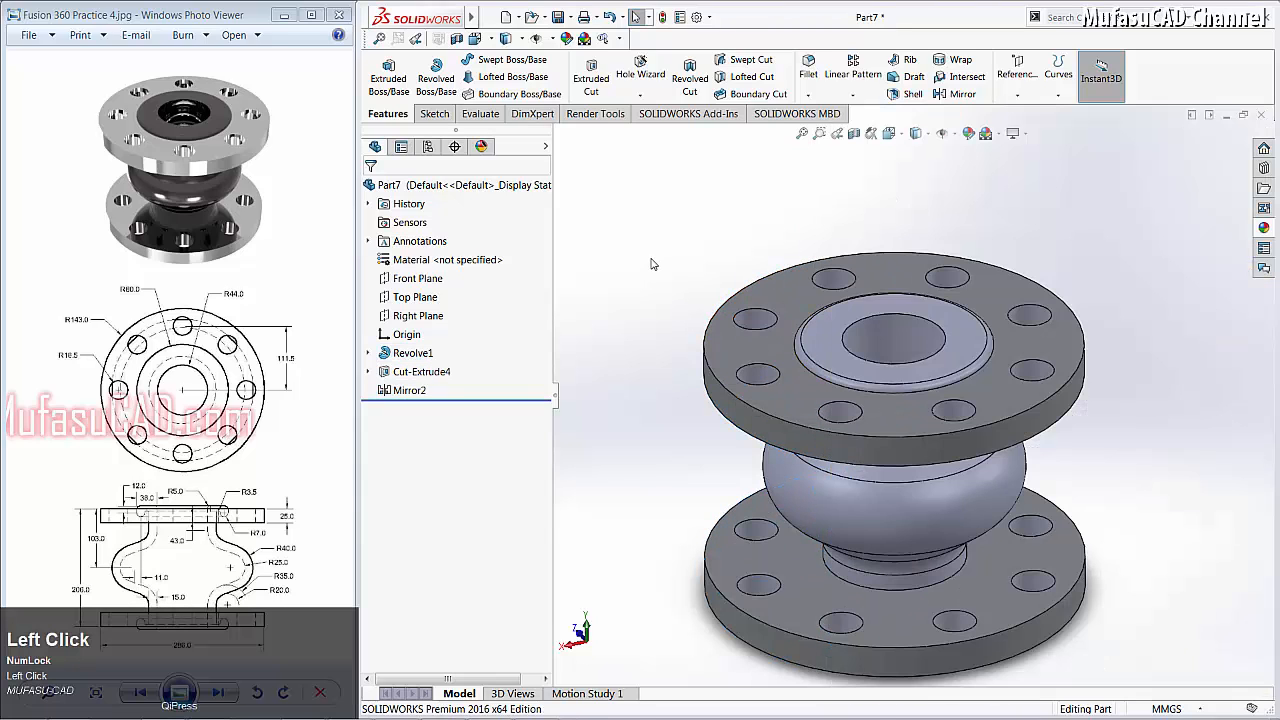
Step: Apply the textured rubber appearance to the curved body, its necks and the raised ring faces on both flanges
click(966, 358)
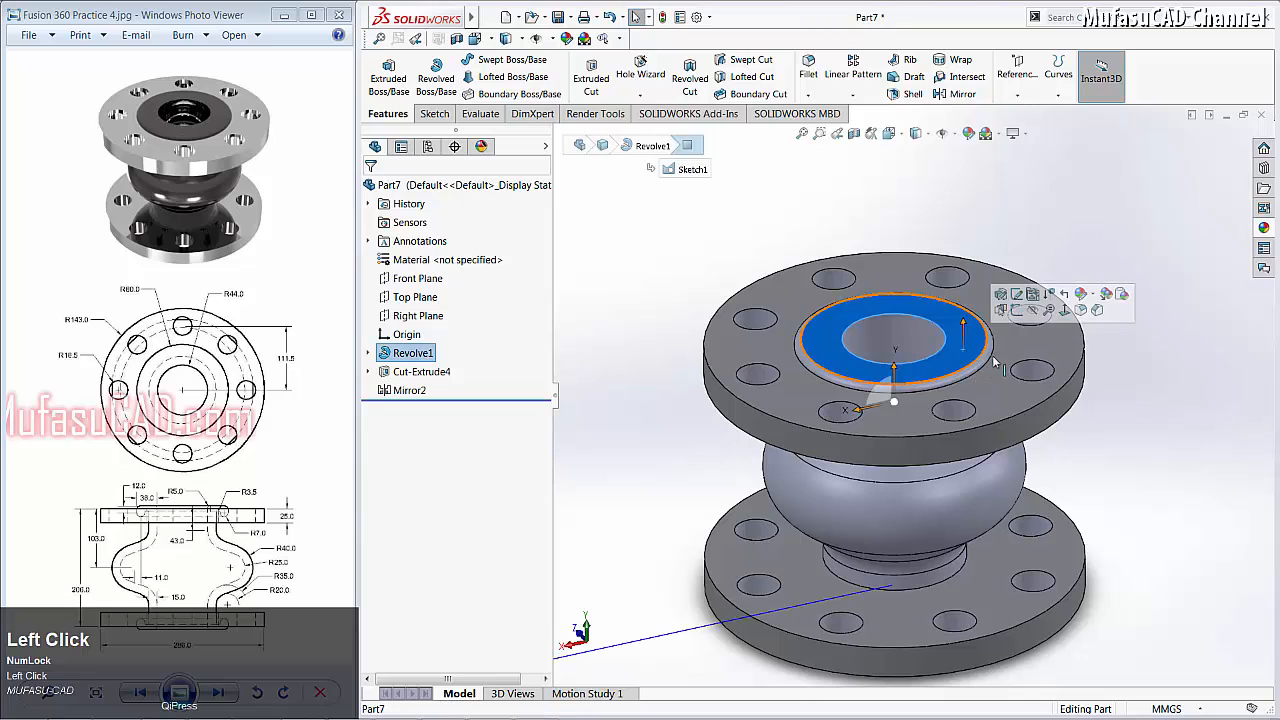
click(986, 365)
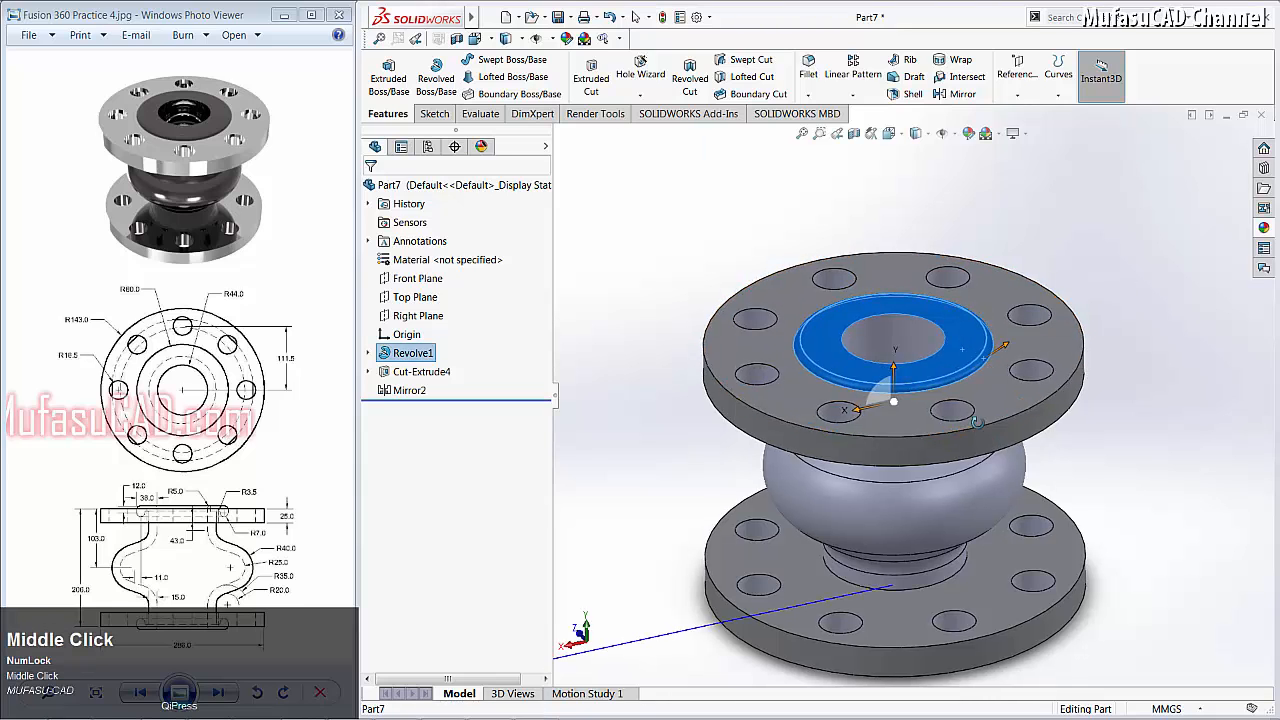
middle_drag(986, 365, 944, 386)
ctrl+click(942, 378)
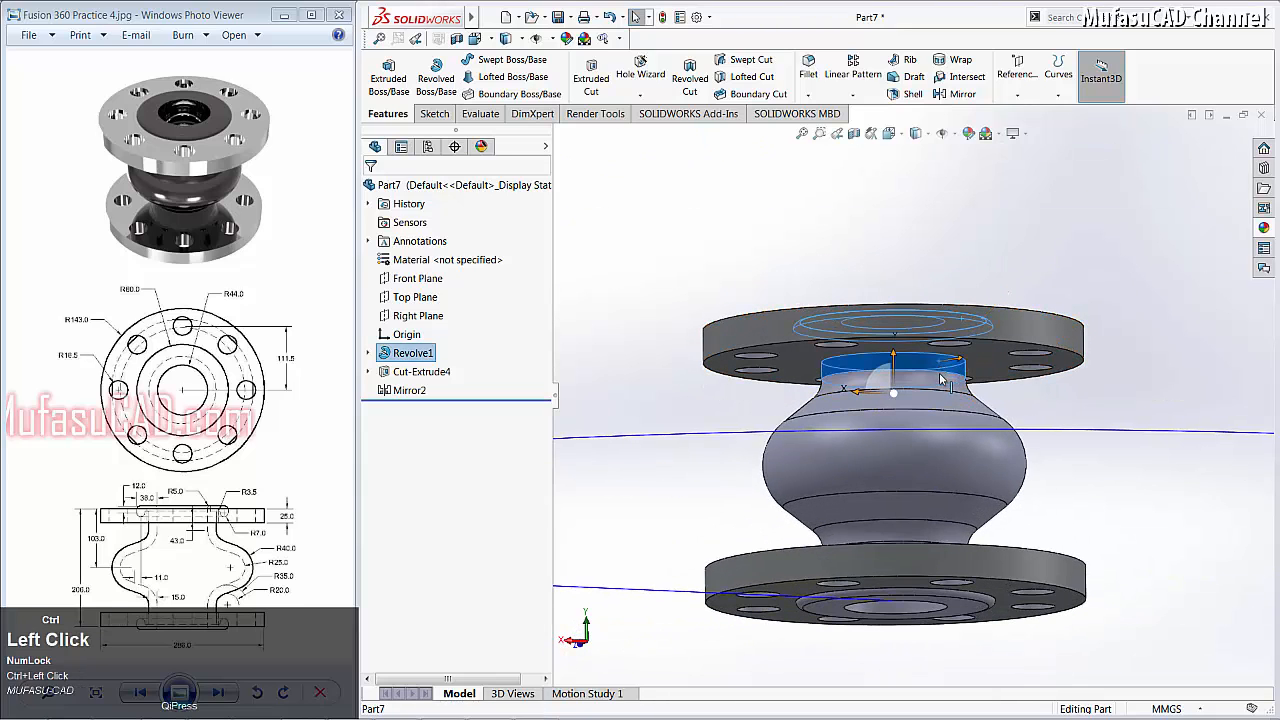
ctrl+click(944, 408)
ctrl+click(943, 439)
ctrl+click(920, 506)
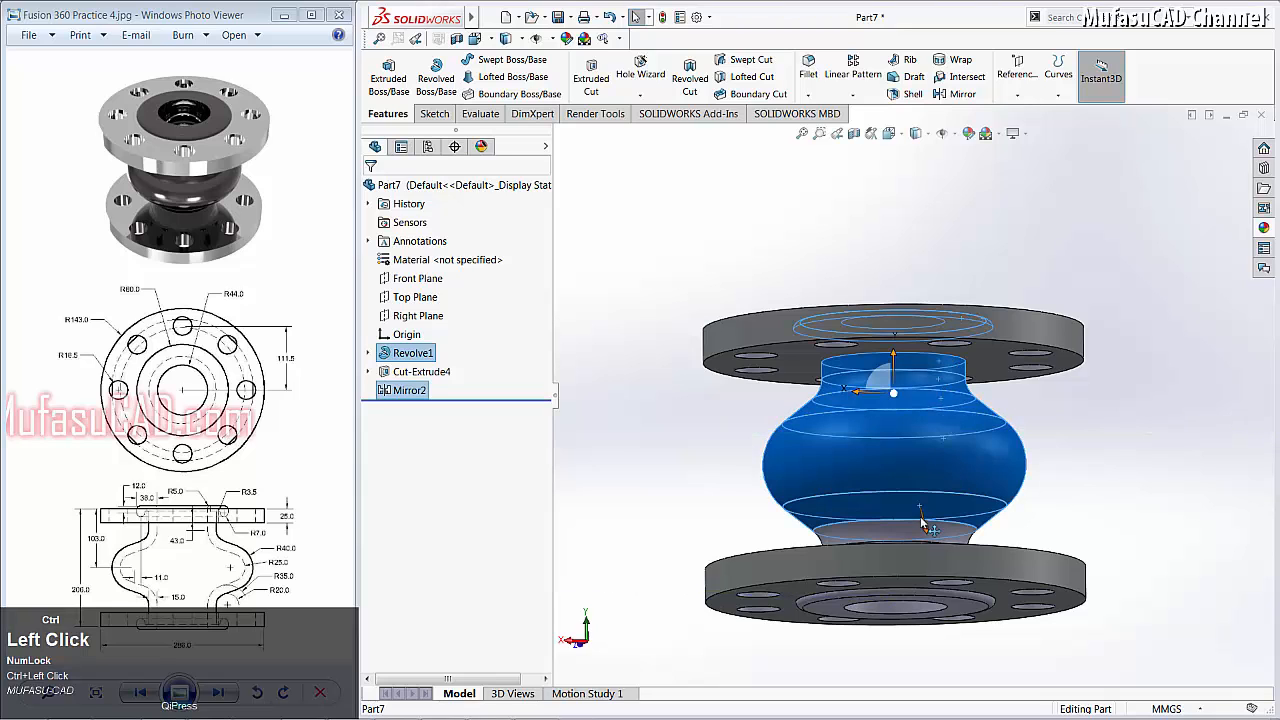
ctrl+click(918, 528)
middle_drag(1004, 476, 992, 516)
ctrl+click(964, 534)
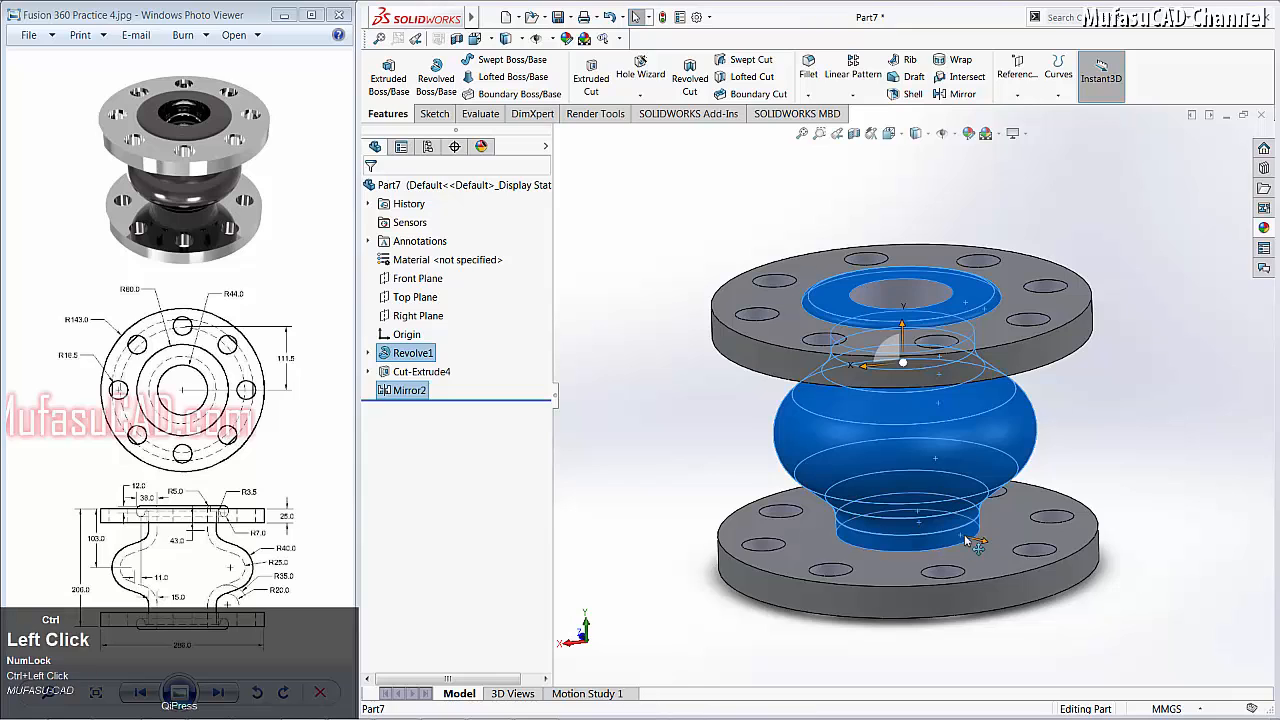
middle_drag(1097, 430, 1060, 470)
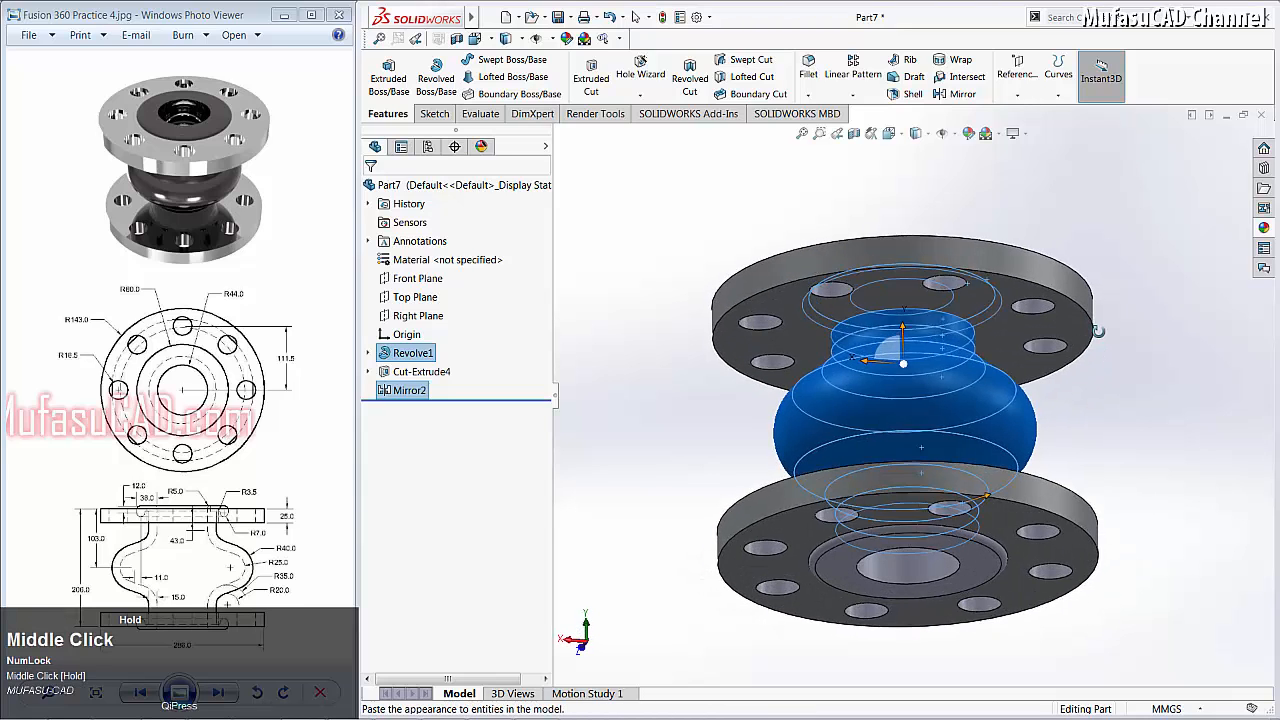
ctrl+click(982, 567)
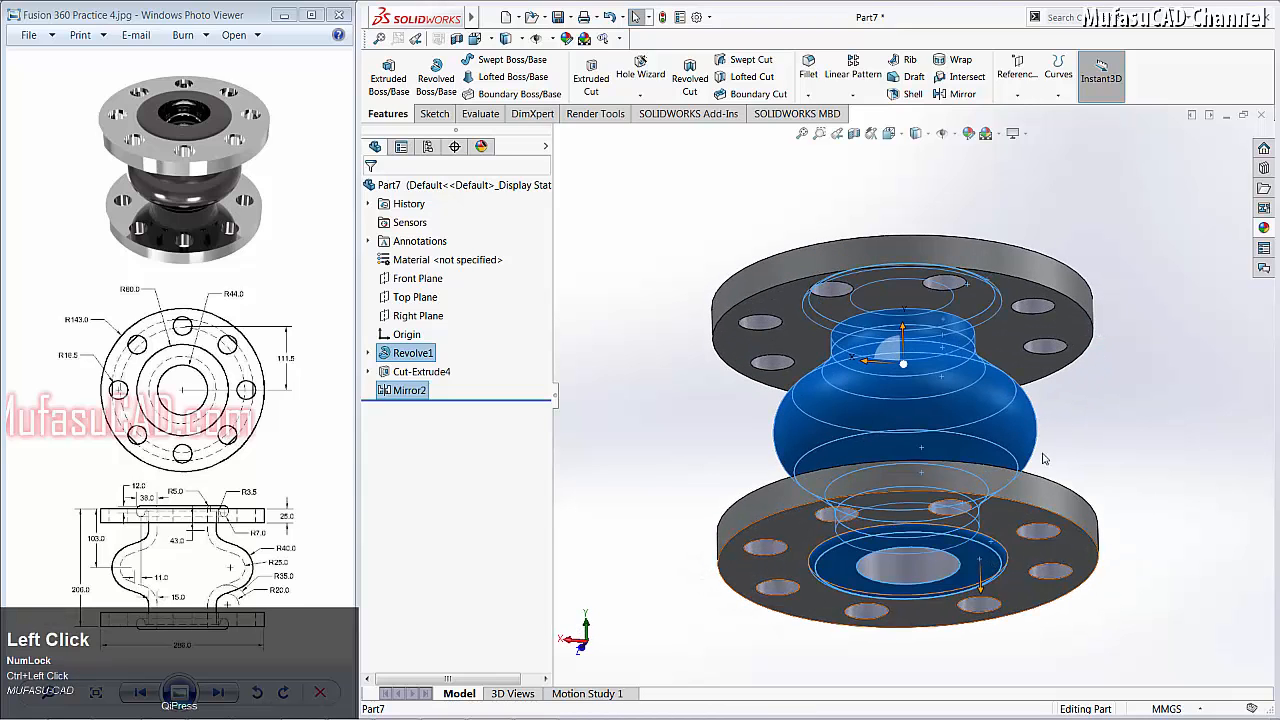
click(1264, 229)
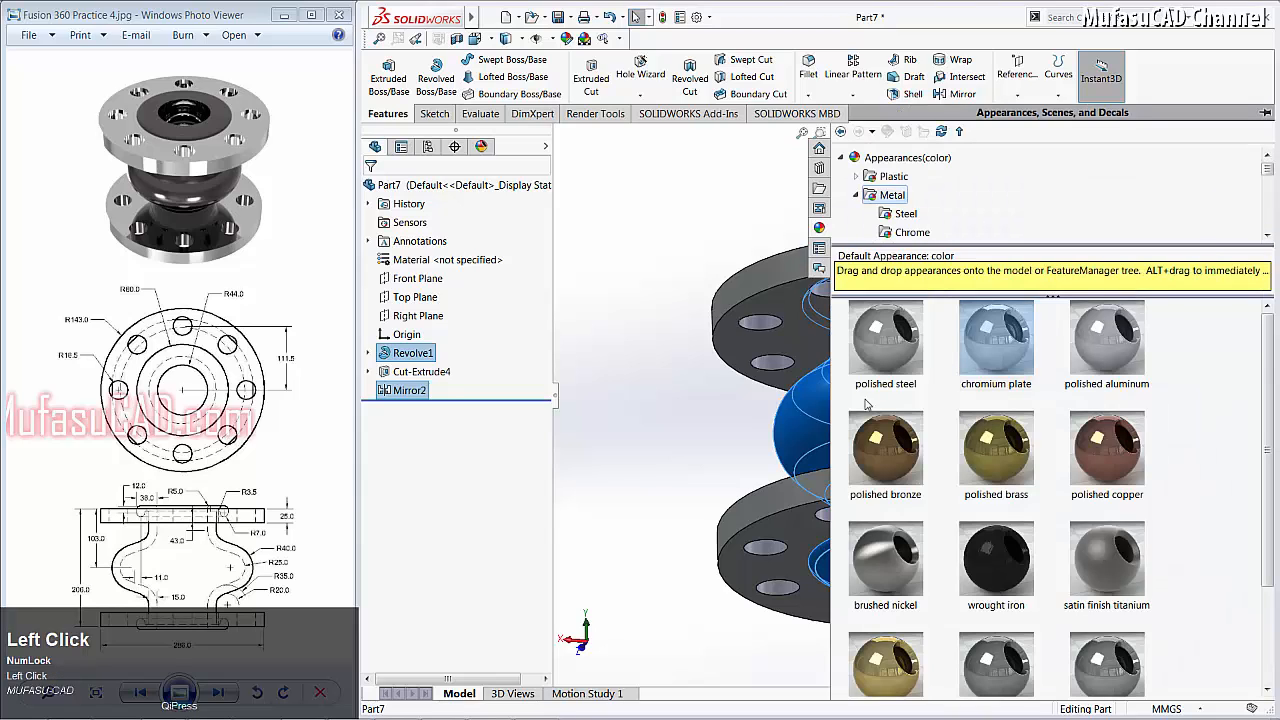
click(856, 196)
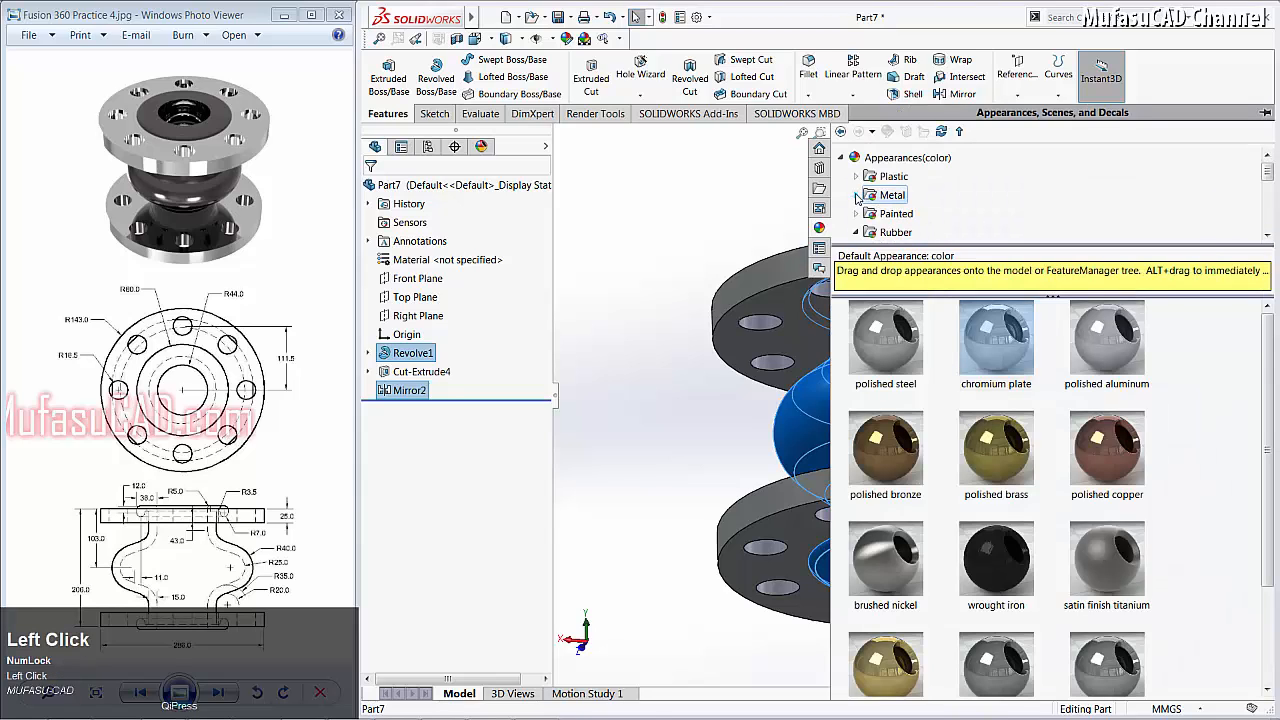
click(896, 232)
right_click(1111, 344)
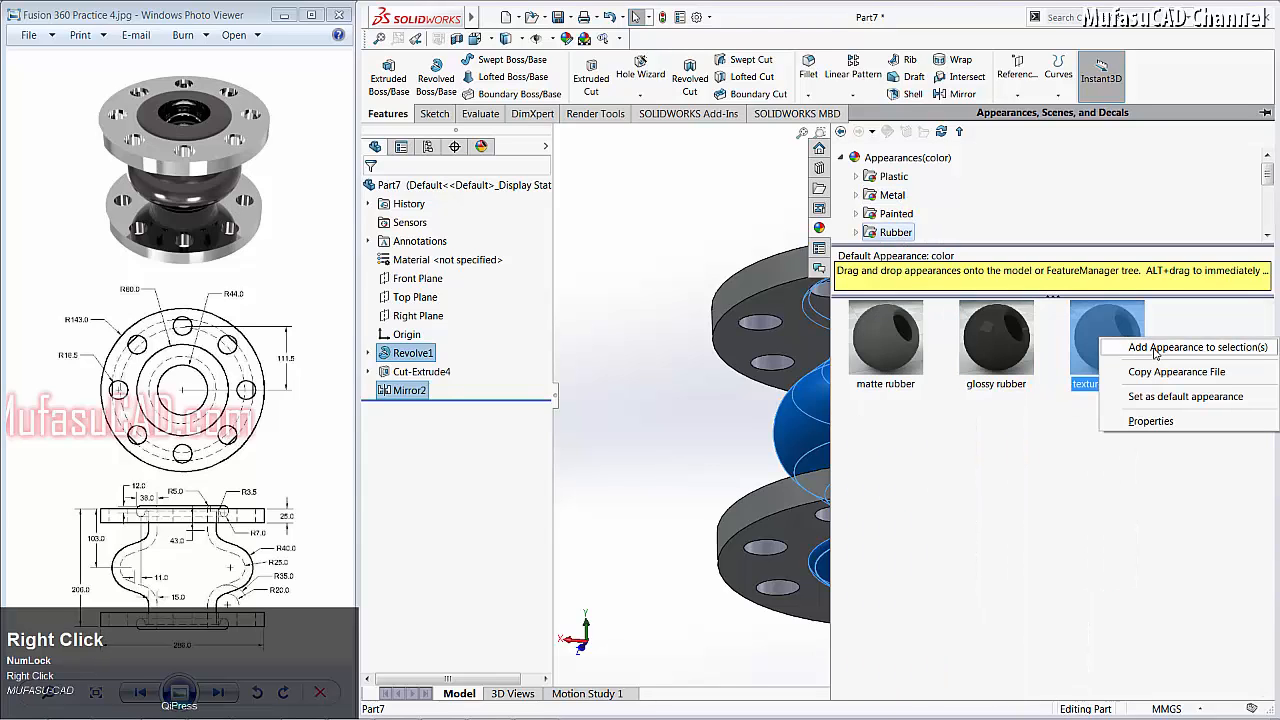
click(1155, 349)
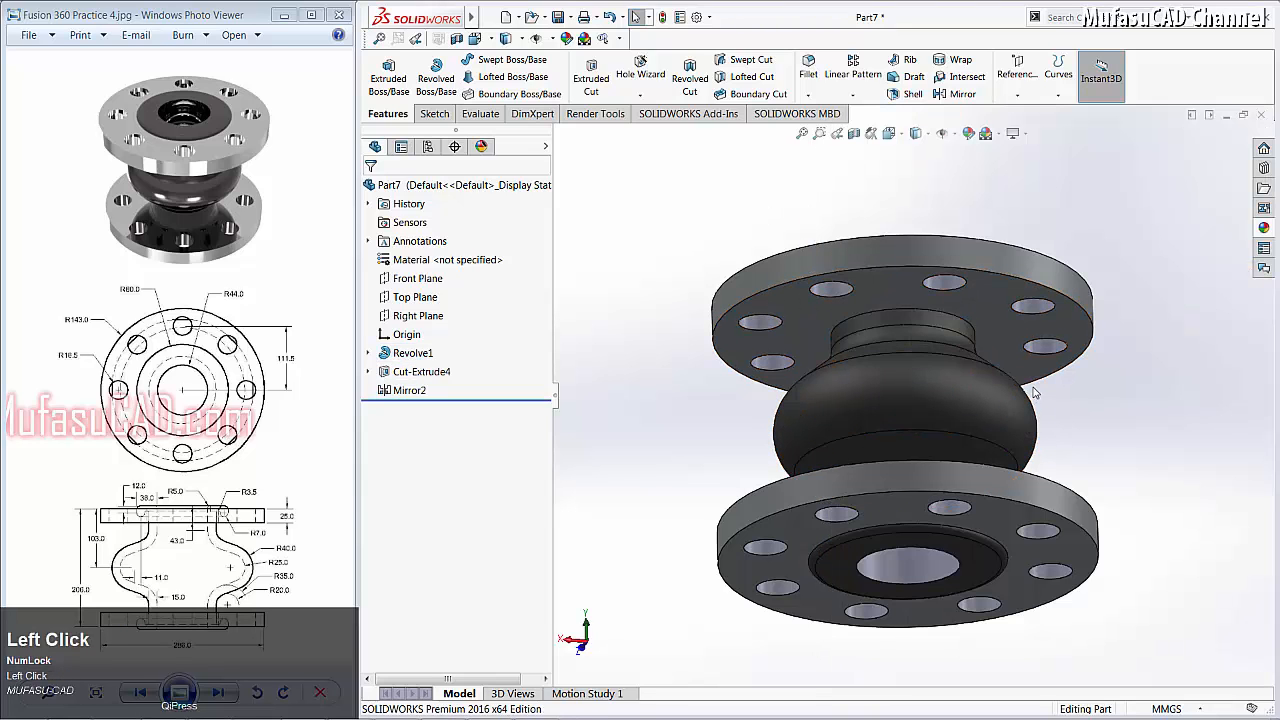
mouse_move(1000, 410)
middle_down()
mouse_move(1030, 407)
mouse_move(981, 512)
middle_up()
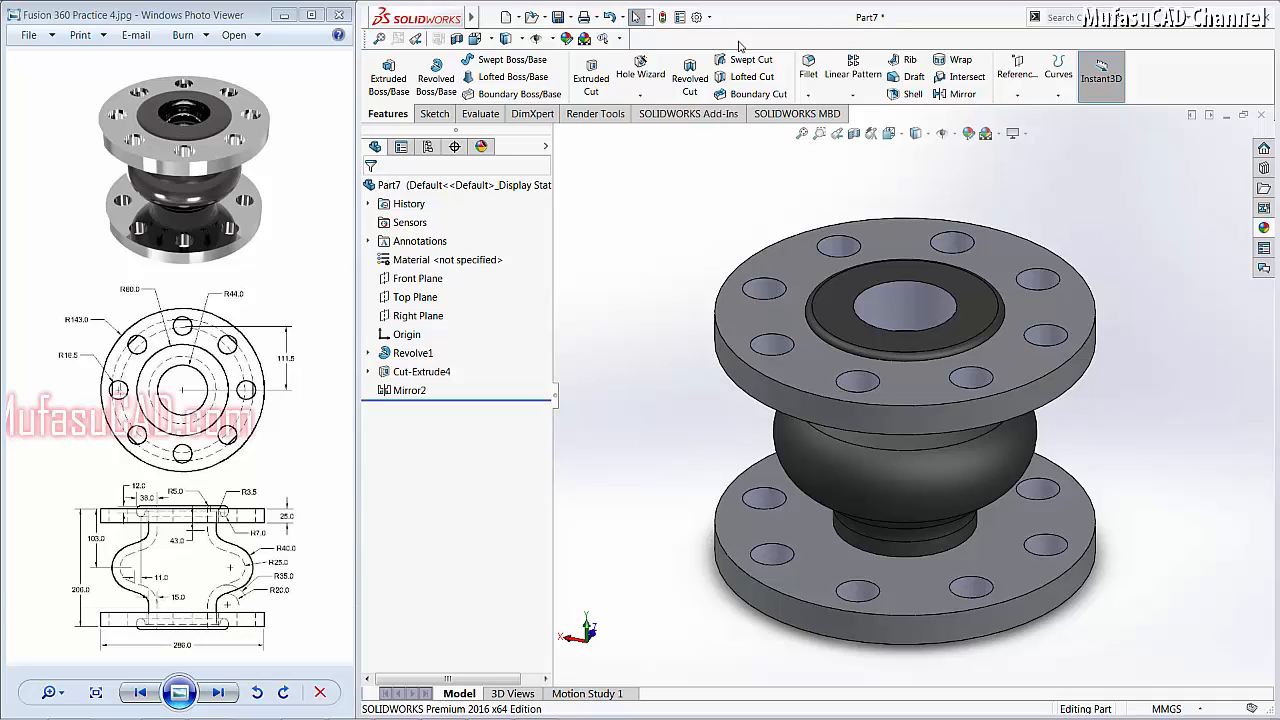
Step: Enable the PhotoView 360 add-in
click(711, 18)
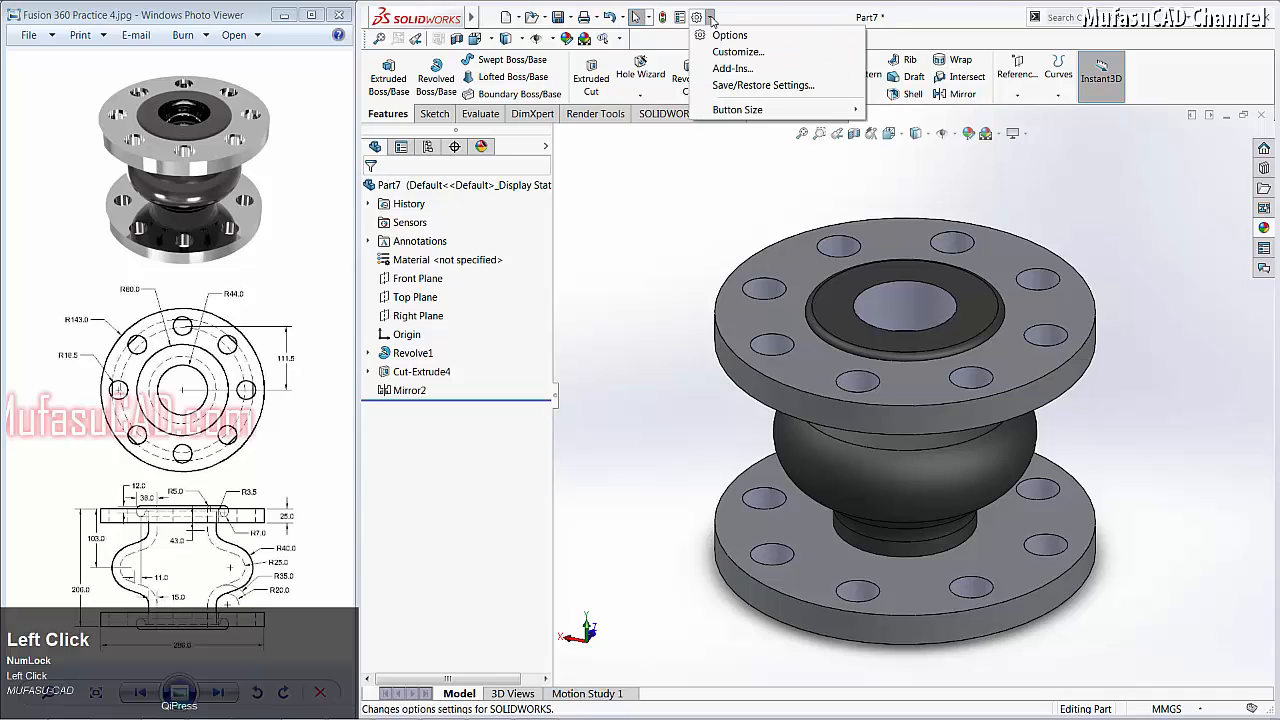
click(727, 67)
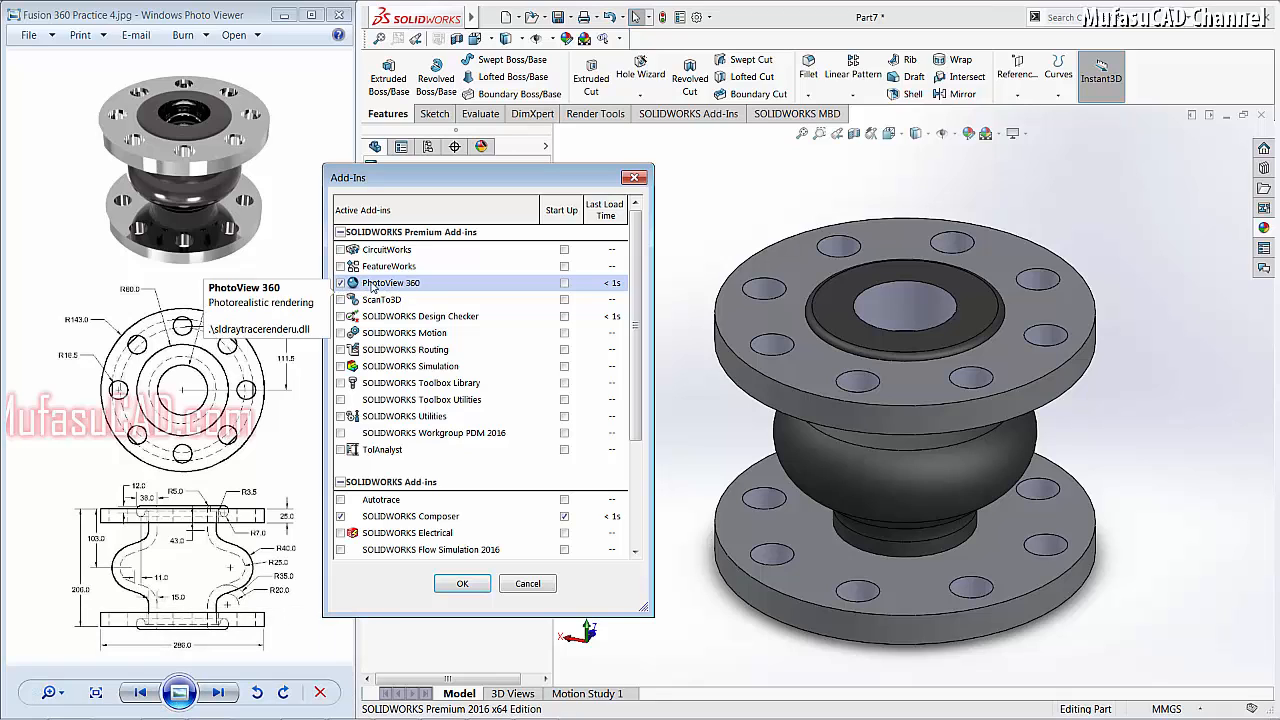
click(465, 584)
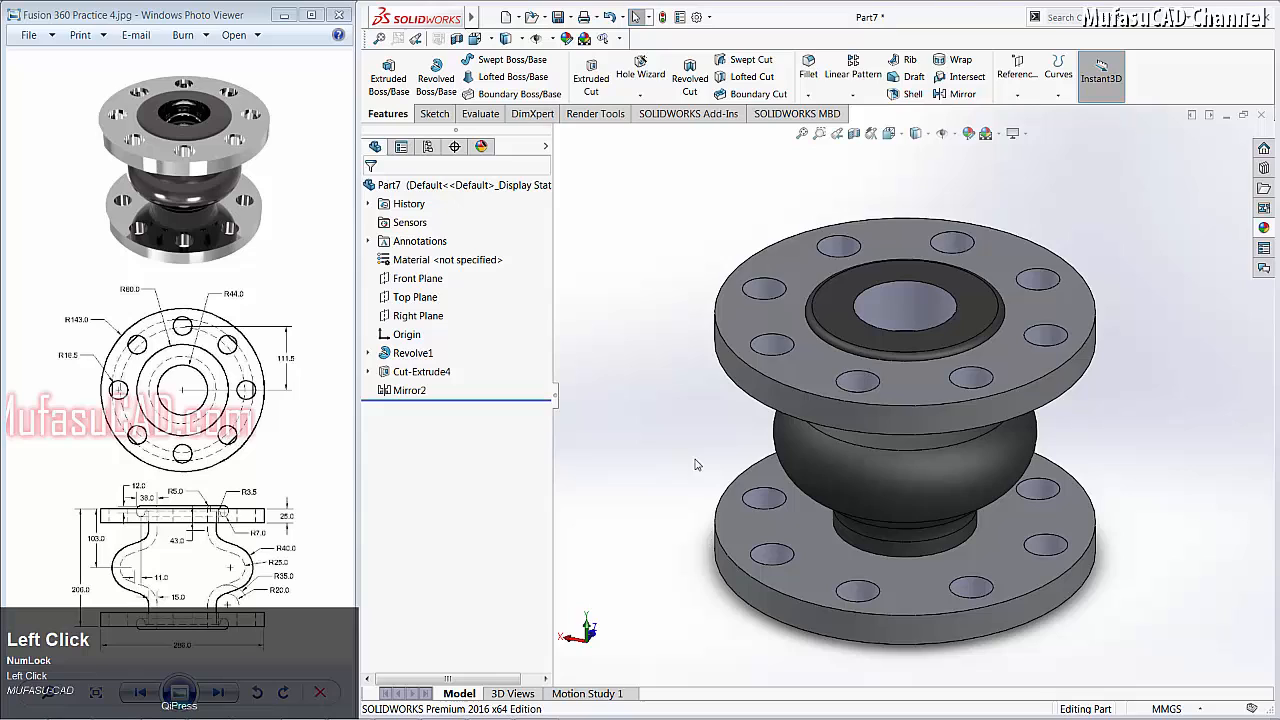
Step: Edit the scene and apply the basic scene Backdrop - Studio Room 2
click(595, 114)
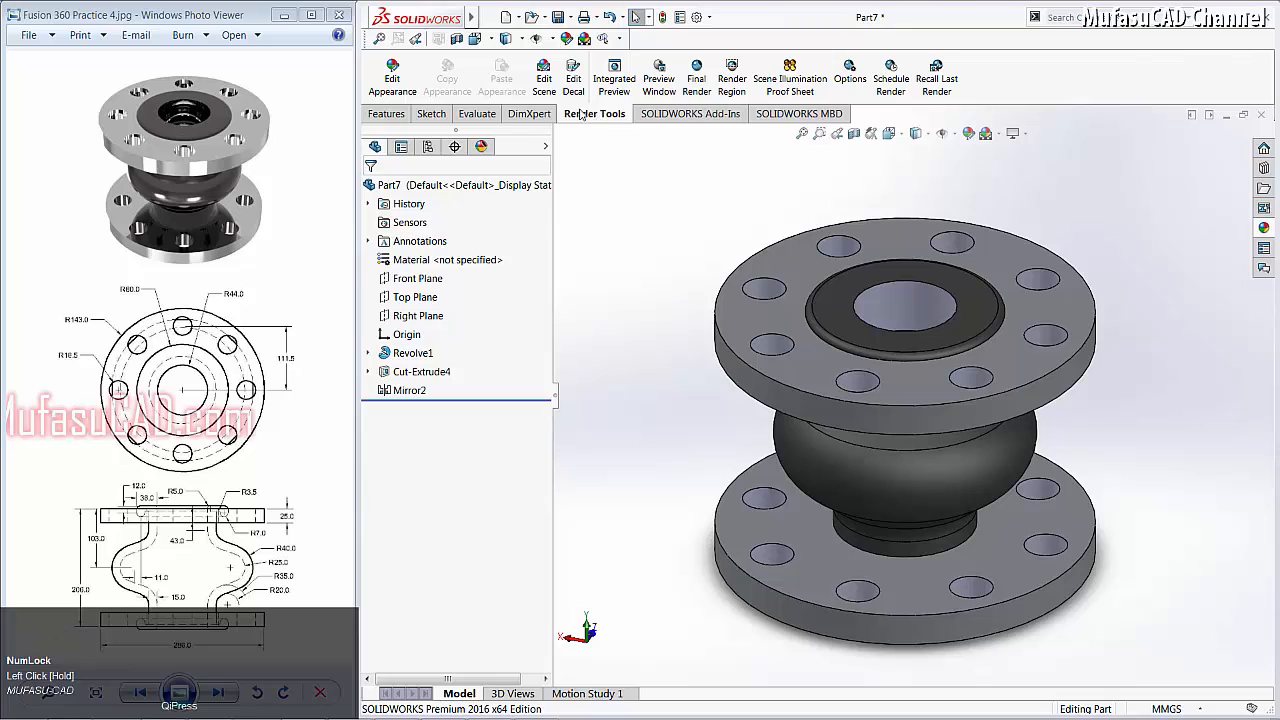
click(543, 80)
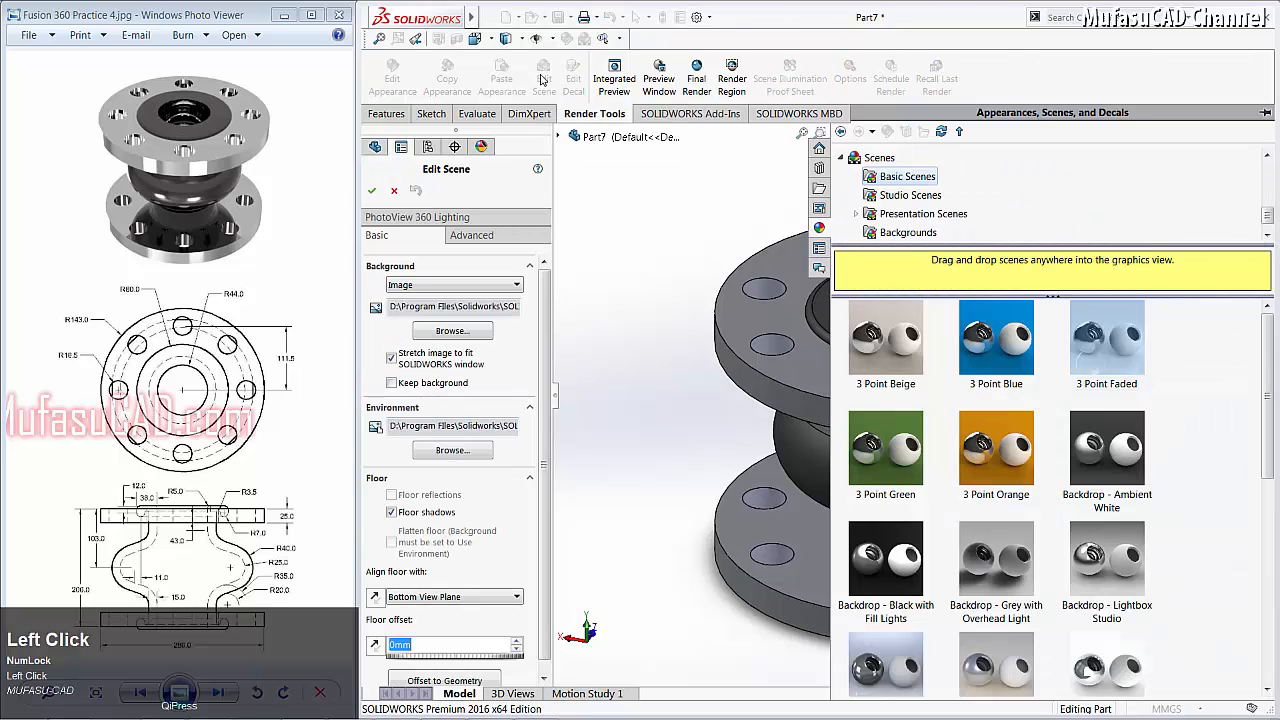
drag(1267, 327, 1216, 573)
click(997, 625)
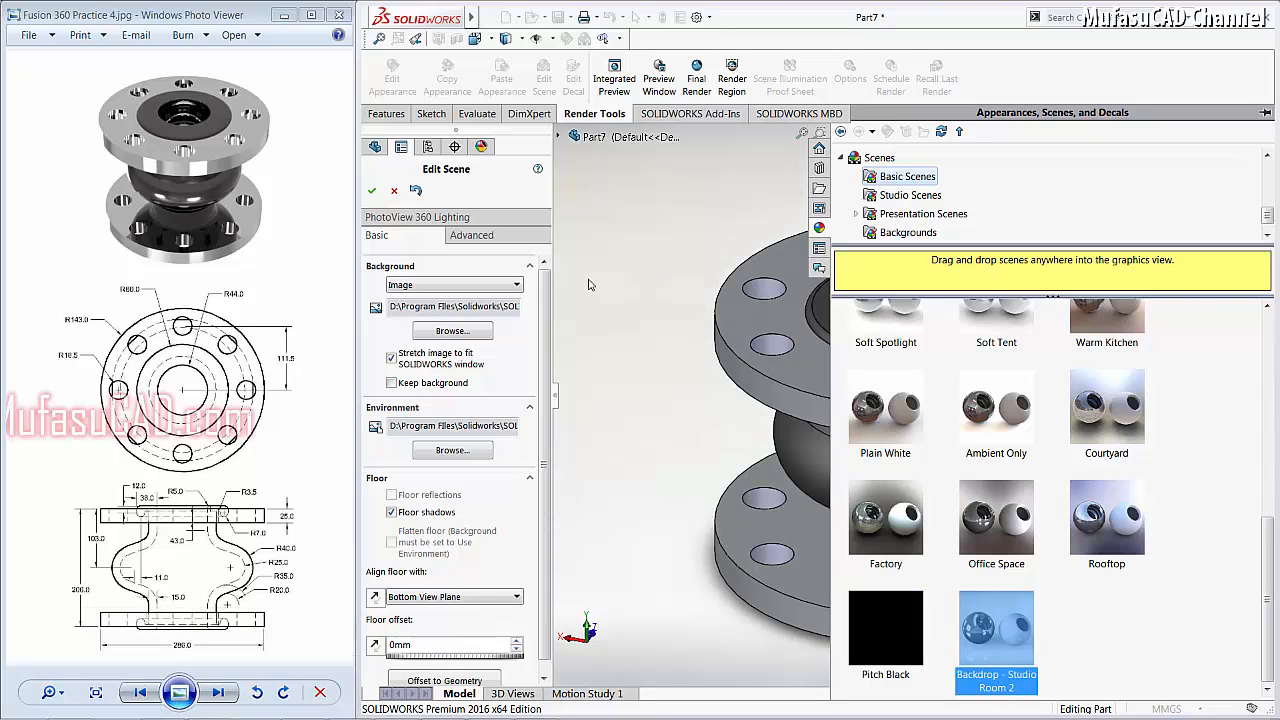
Step: Set the scene background to a solid light grey colour and accept the scene settings
click(428, 286)
click(426, 313)
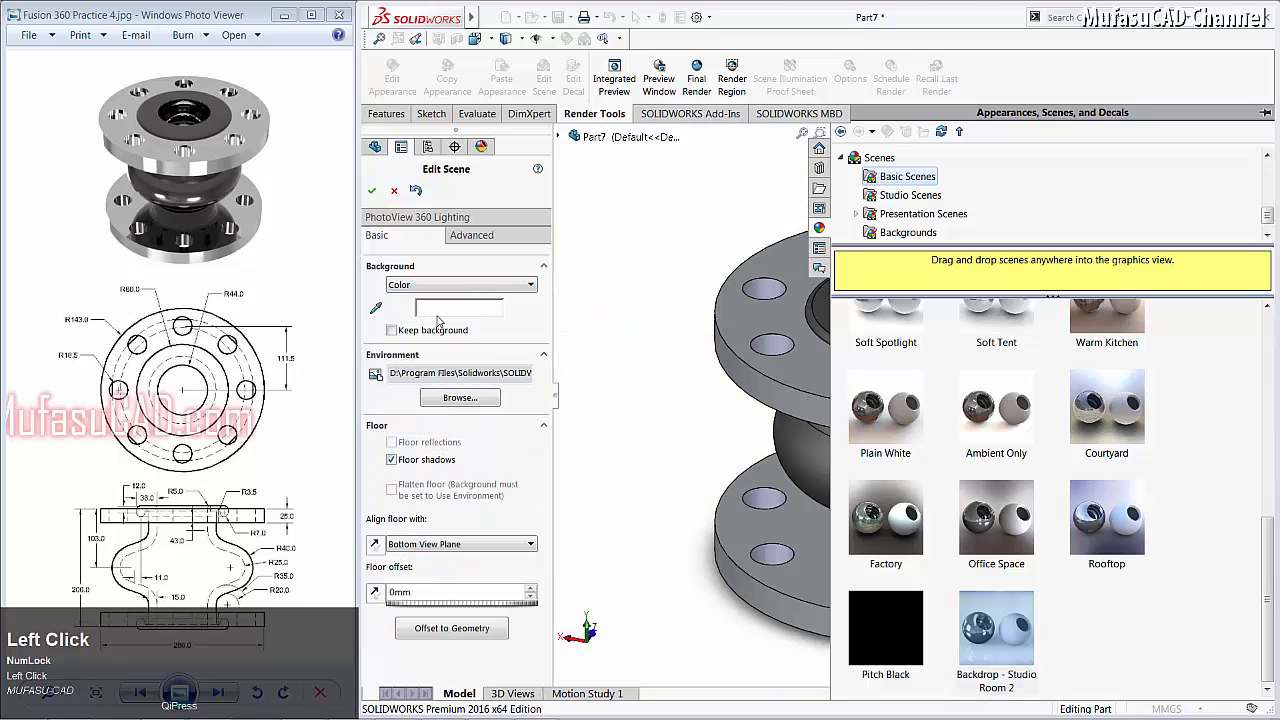
click(441, 315)
click(853, 366)
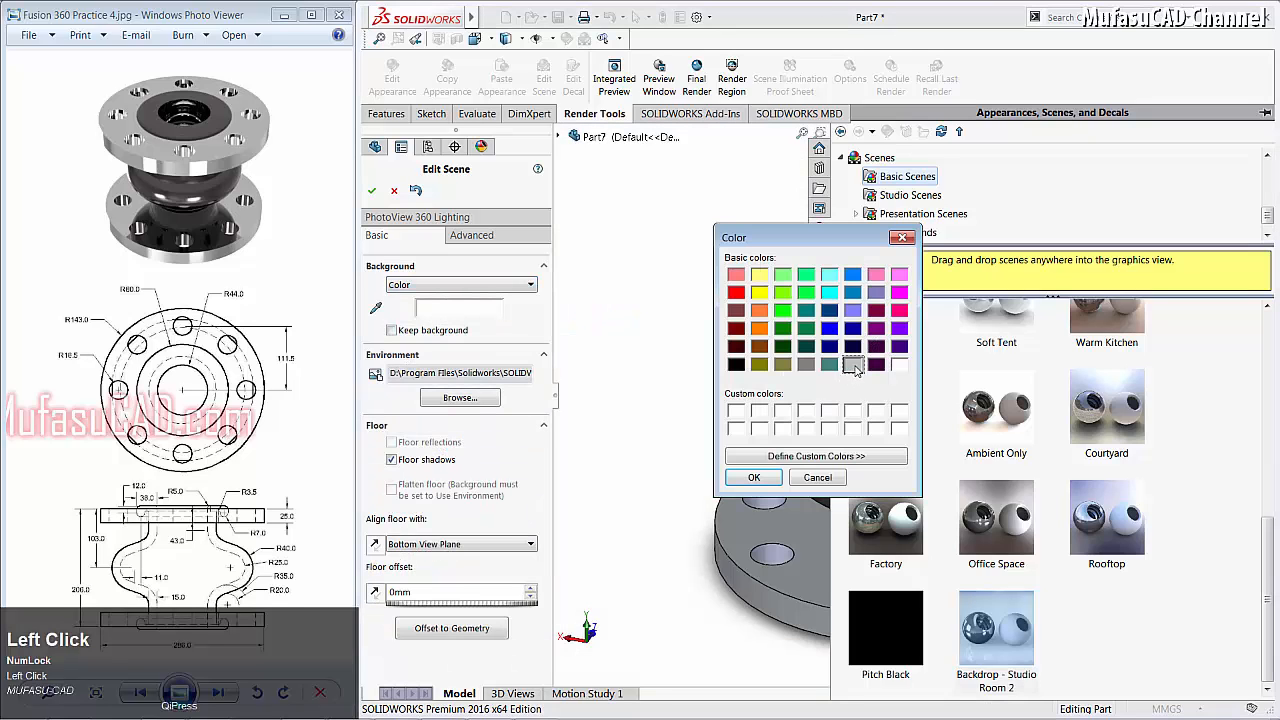
click(754, 477)
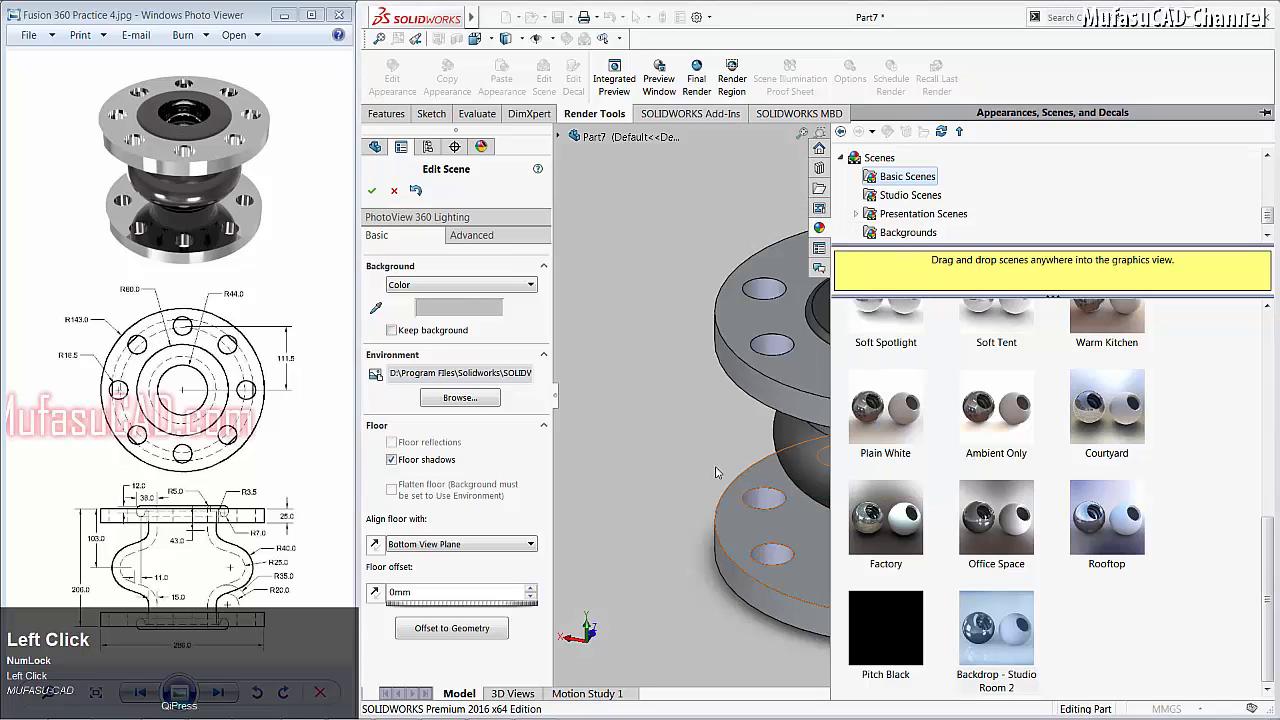
click(371, 190)
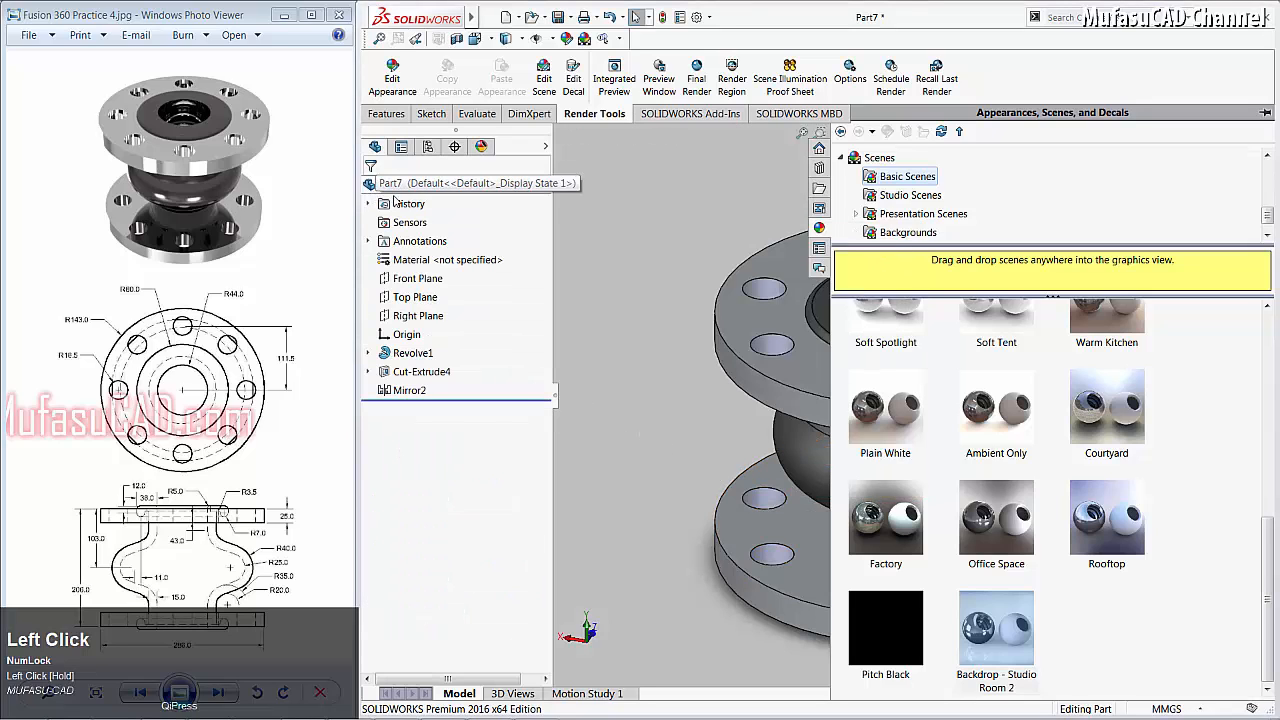
click(657, 239)
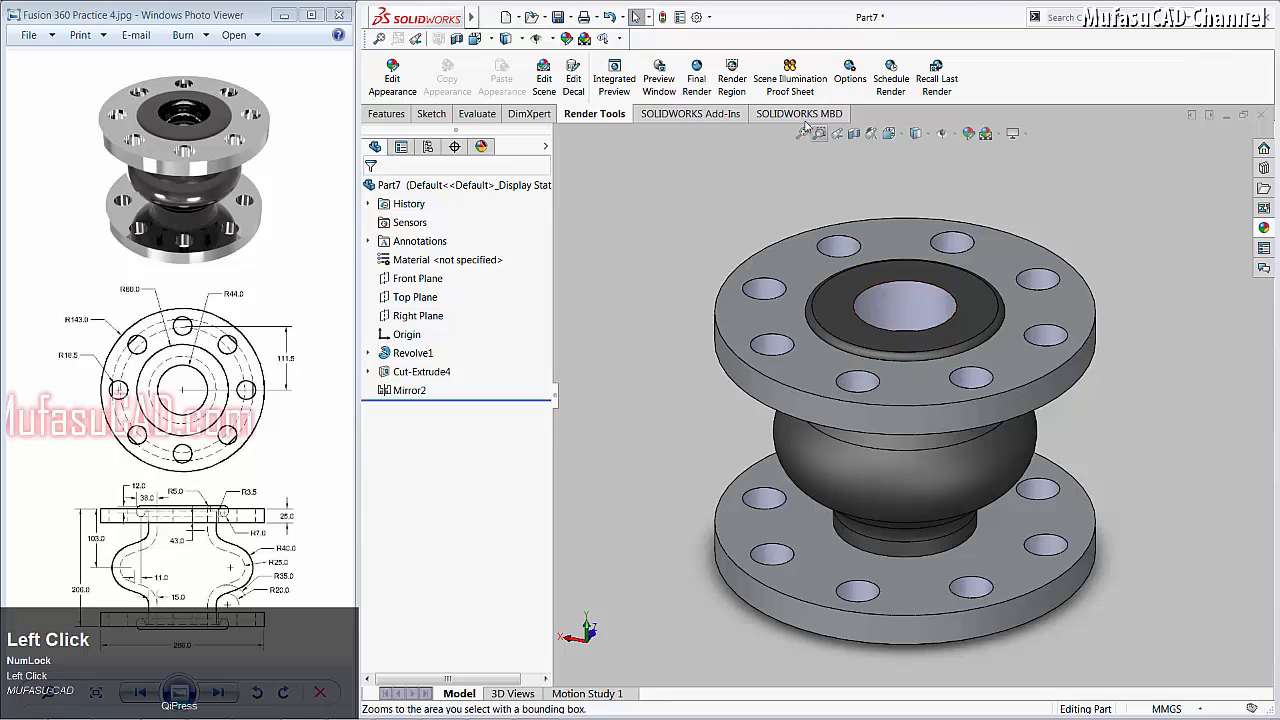
Step: Raise the scene reflectivity to 4.6 W/srm^2 with the Scene Illumination Proof Sheet
click(794, 87)
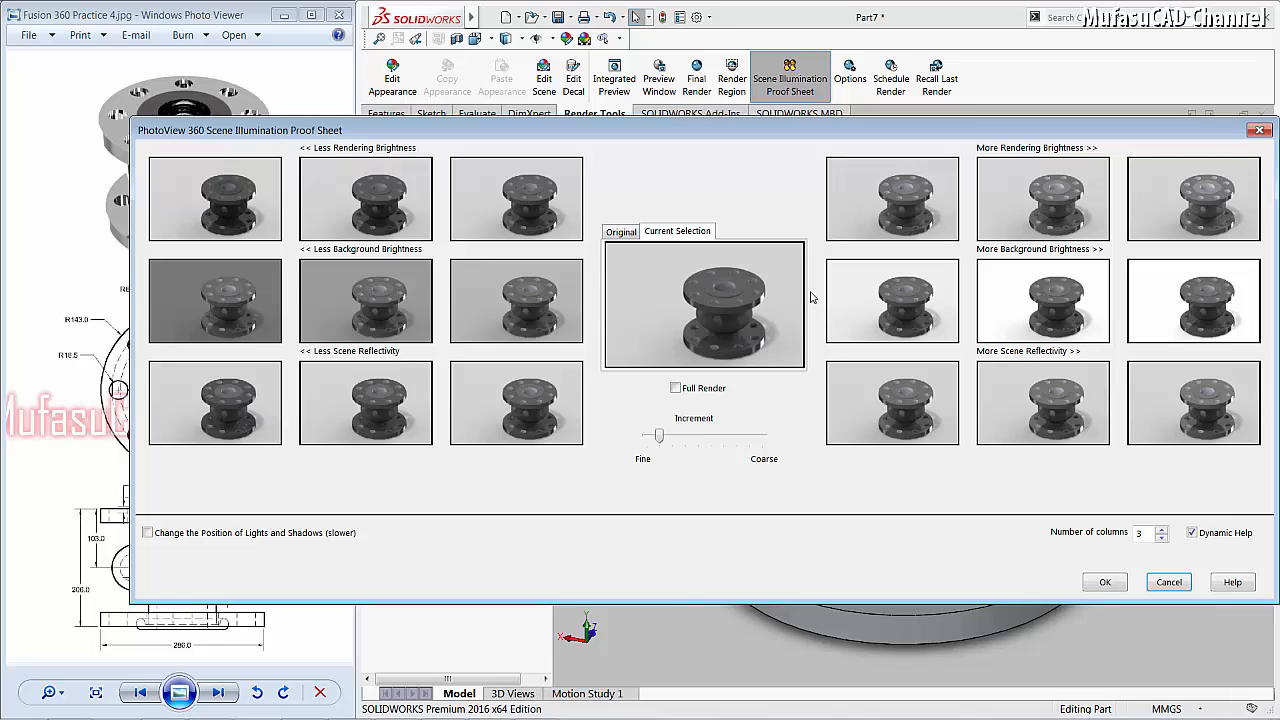
click(1201, 401)
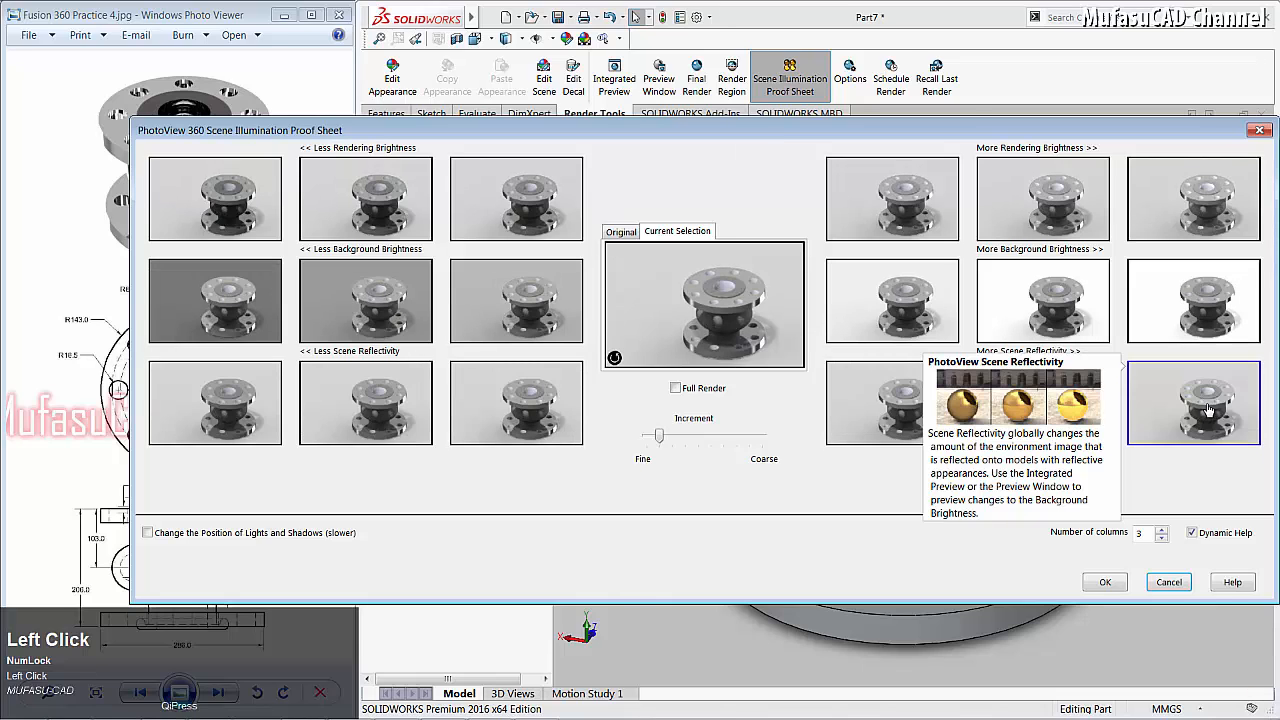
mouse_move(744, 354)
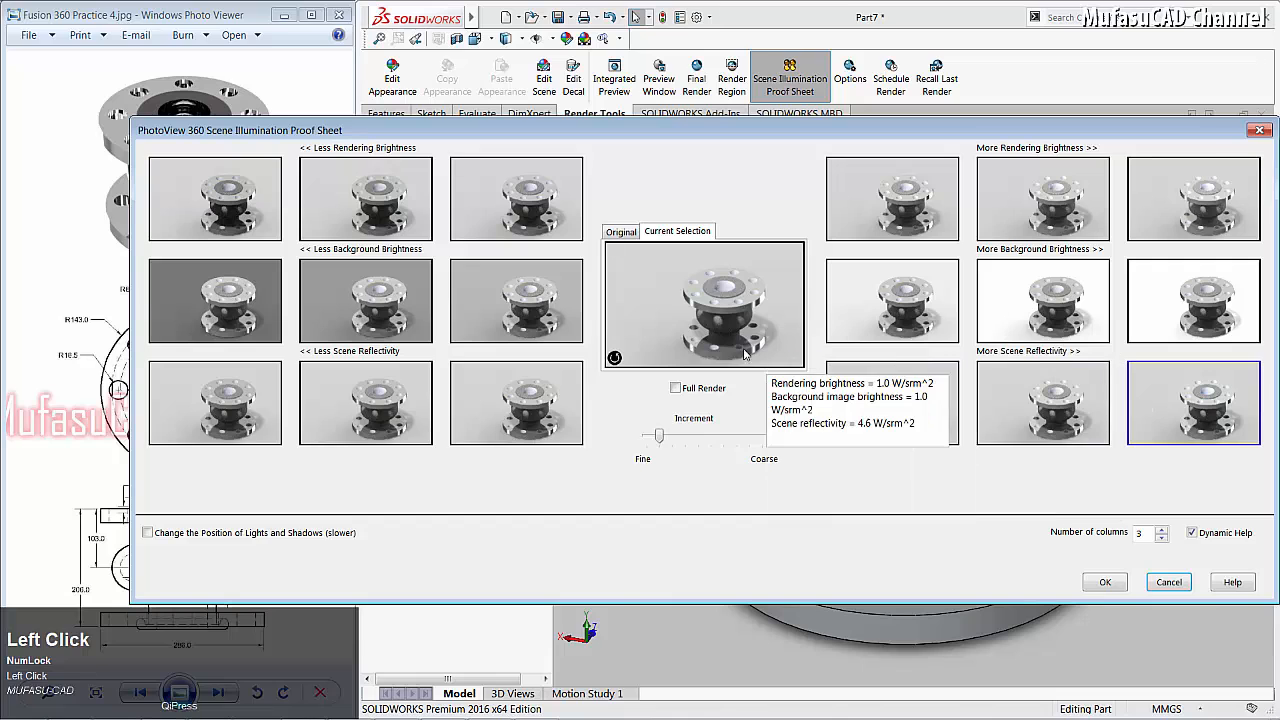
click(1105, 583)
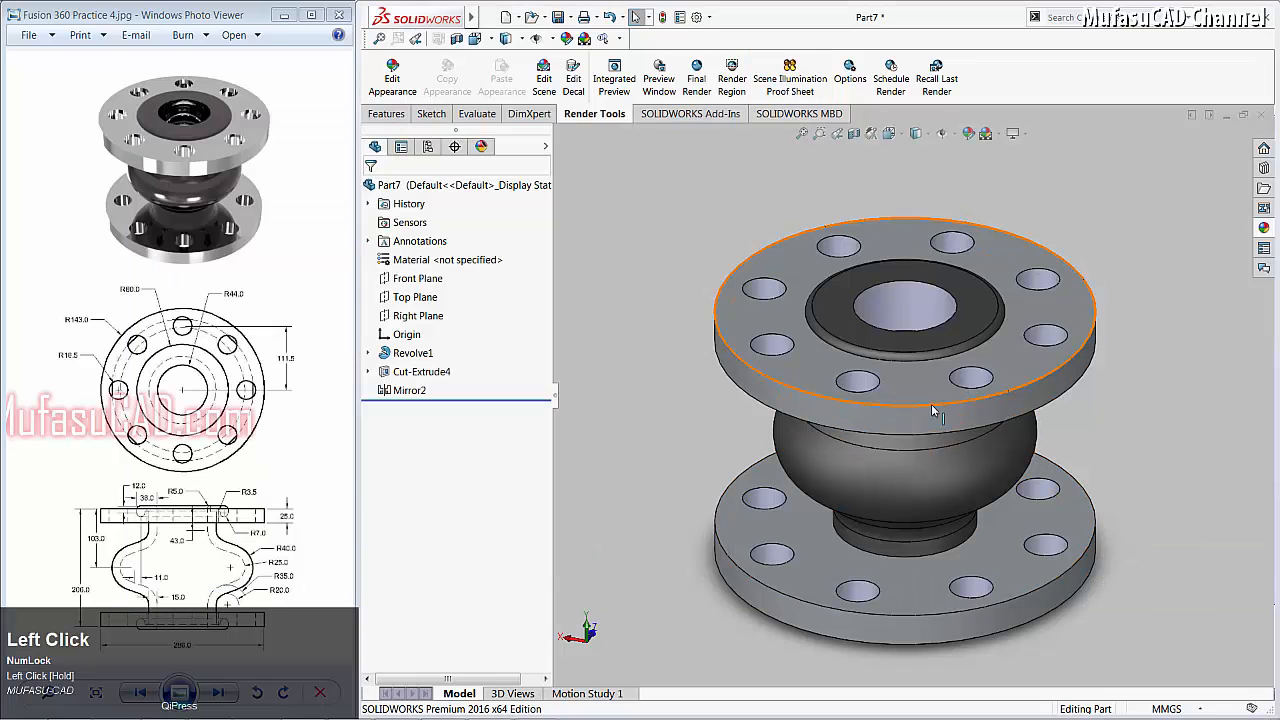
Step: Open the PhotoView 360 preview window for the coupling
click(661, 80)
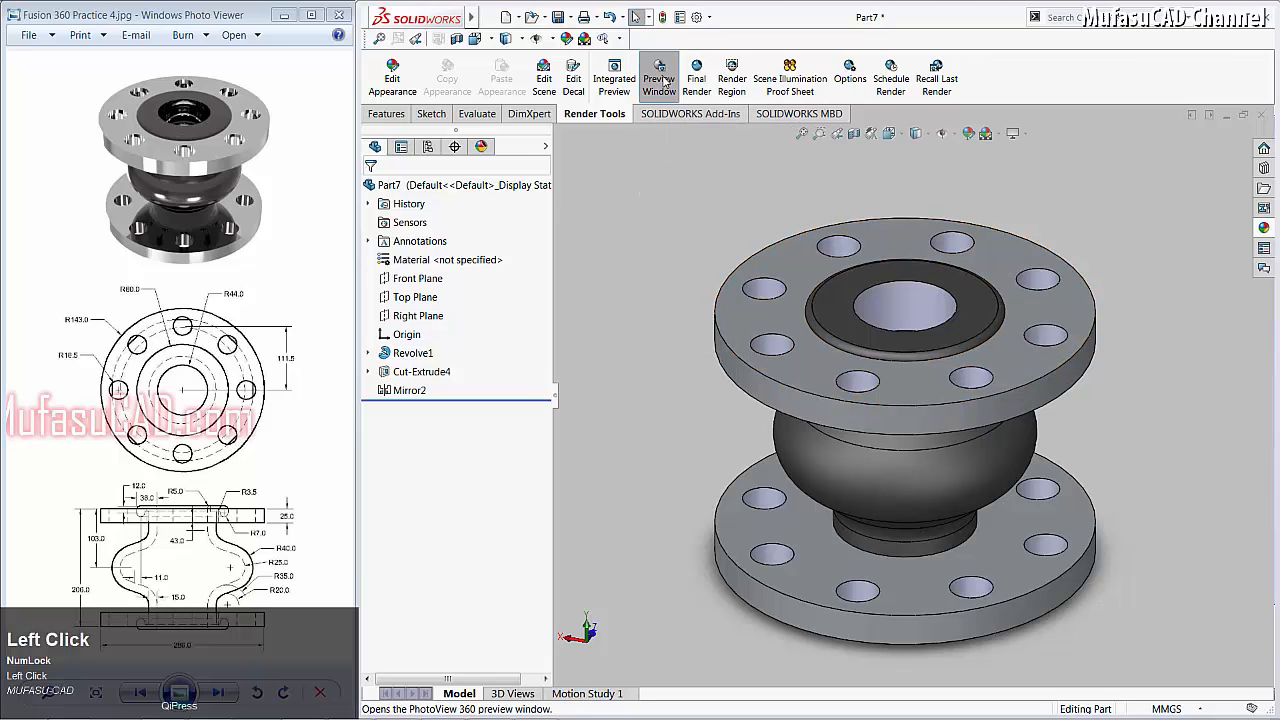